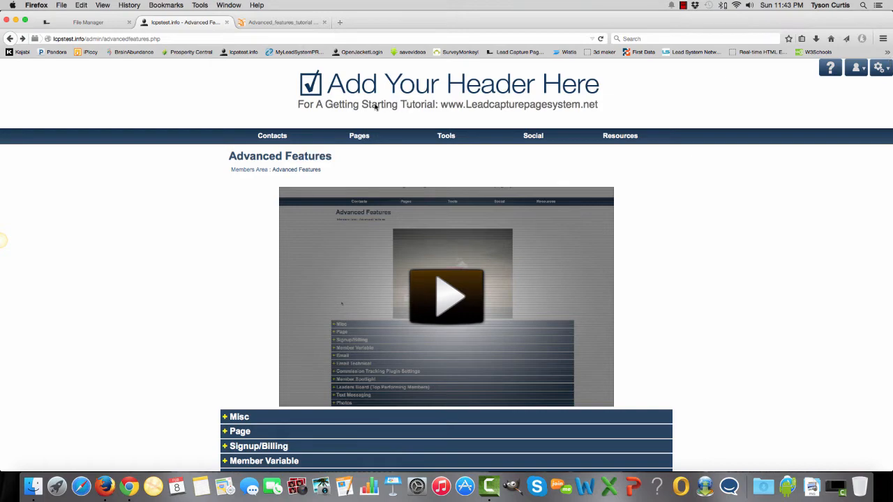
- Open the Members Area photo upload page from the page links on Advanced Features
{"action": "scroll", "coordinate": [171, 206], "scroll_direction": "down", "scroll_amount": 2}
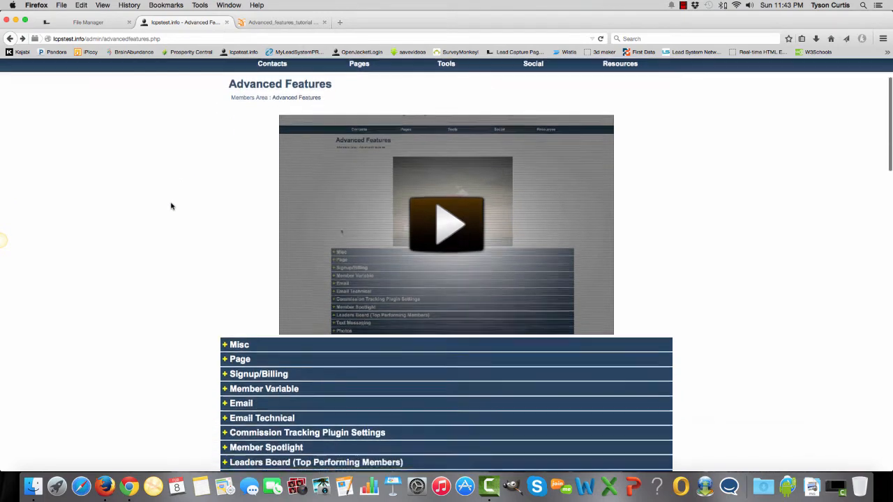
{"action": "scroll", "coordinate": [170, 206], "scroll_direction": "down", "scroll_amount": 8}
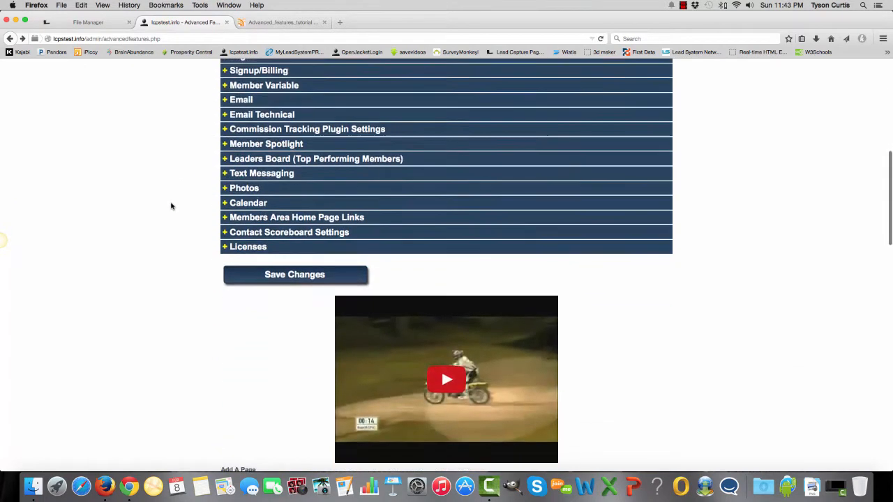
{"action": "scroll", "coordinate": [171, 206], "scroll_direction": "down", "scroll_amount": 5}
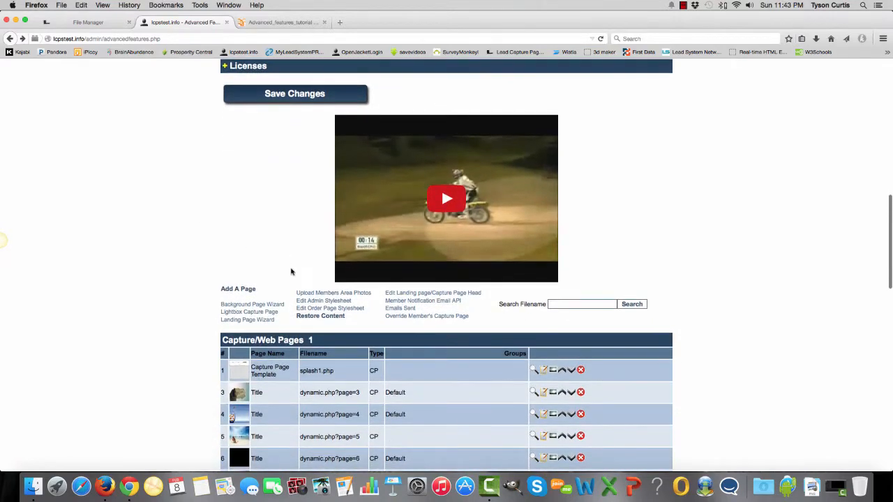
{"action": "left_click", "coordinate": [336, 295]}
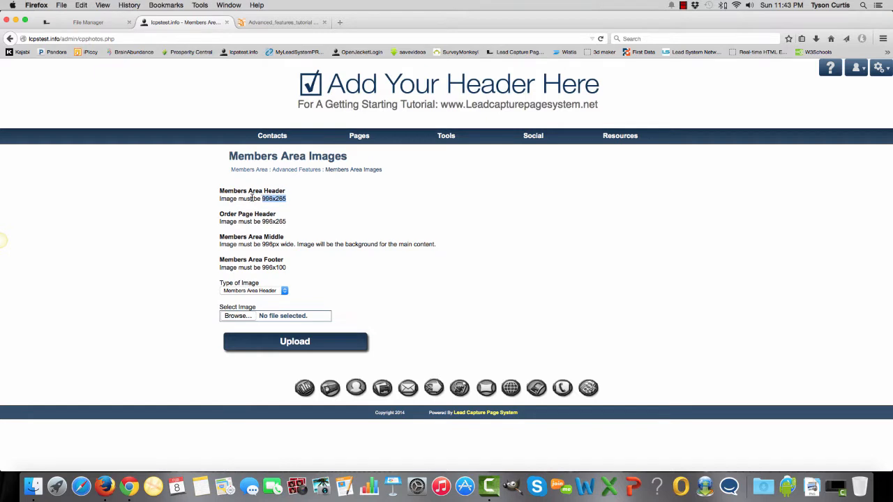
- Open ipiccy.com in a new browser tab, start the photo editor and restore the last work
{"action": "mouse_move", "coordinate": [358, 134]}
{"action": "left_click", "coordinate": [340, 21]}
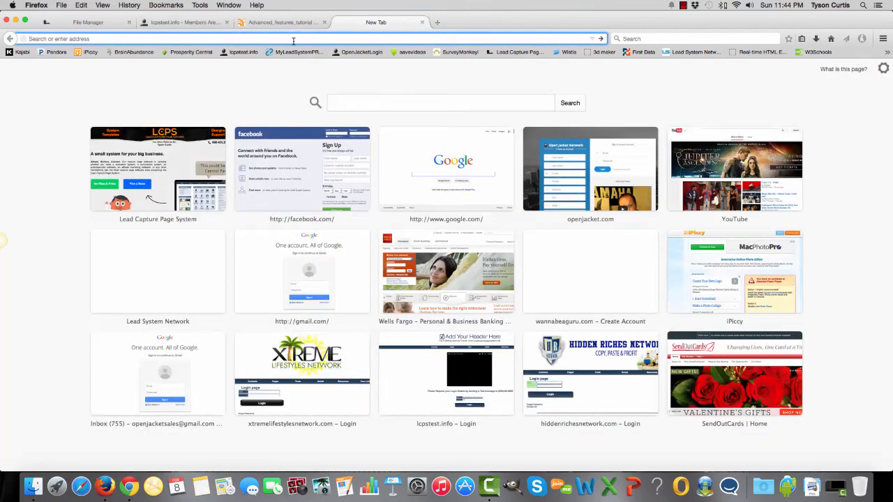
{"action": "type", "text": "ipiccy/"}
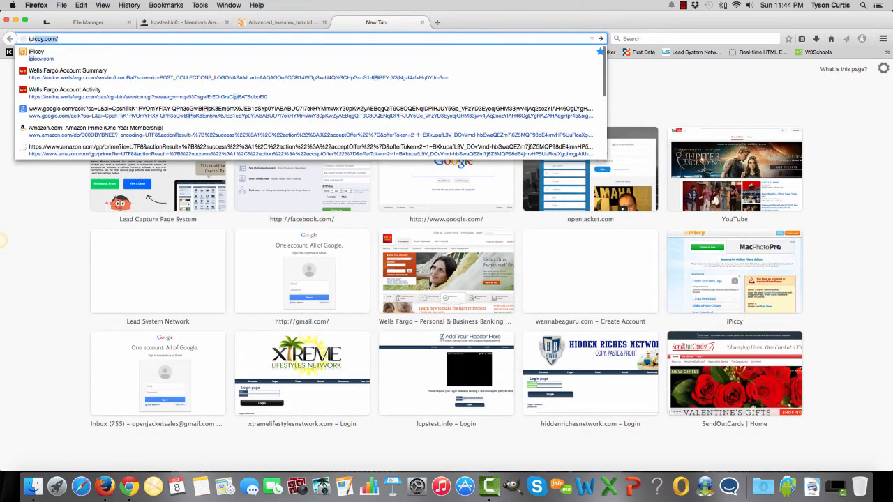
{"action": "type", "text": "c"}
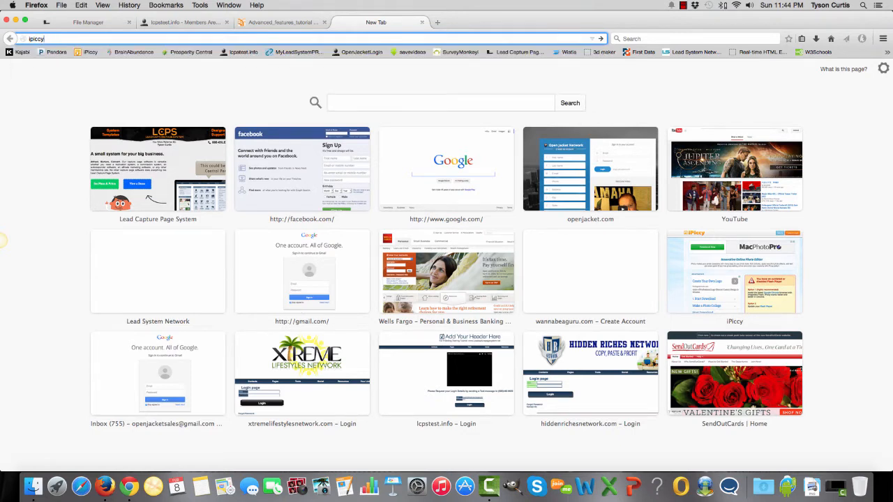
{"action": "key", "text": "Return"}
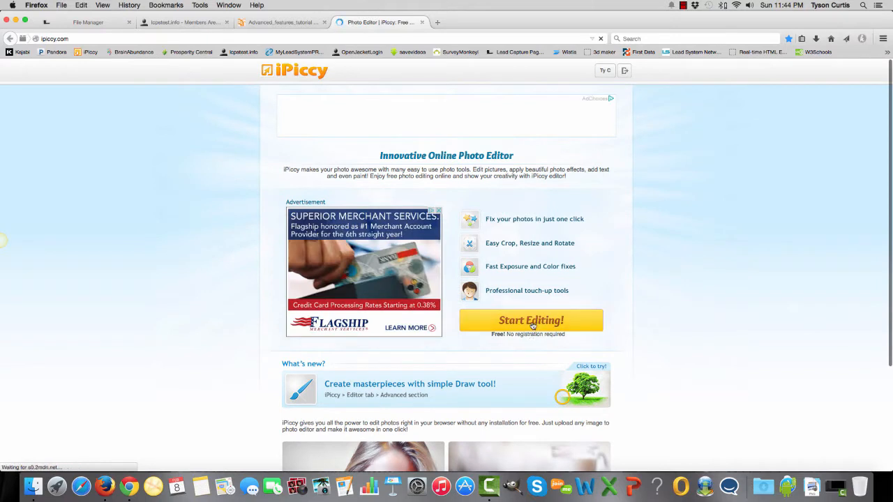
{"action": "left_click", "coordinate": [533, 323]}
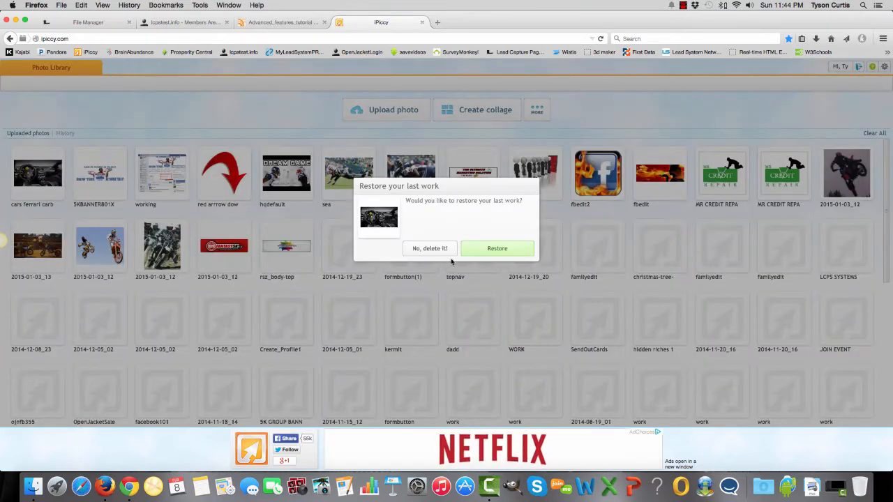
{"action": "left_click", "coordinate": [495, 249]}
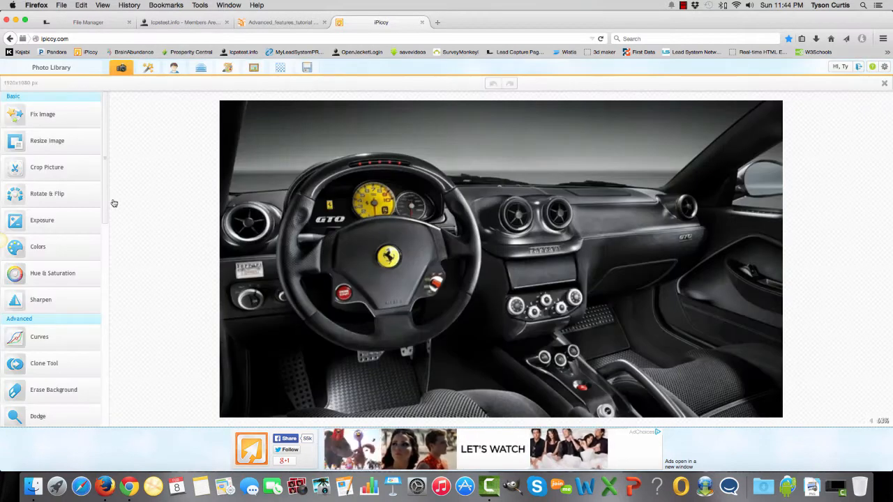
- Resize the car interior image to 996 x 265 px with proportions unconstrained
{"action": "left_click", "coordinate": [37, 141]}
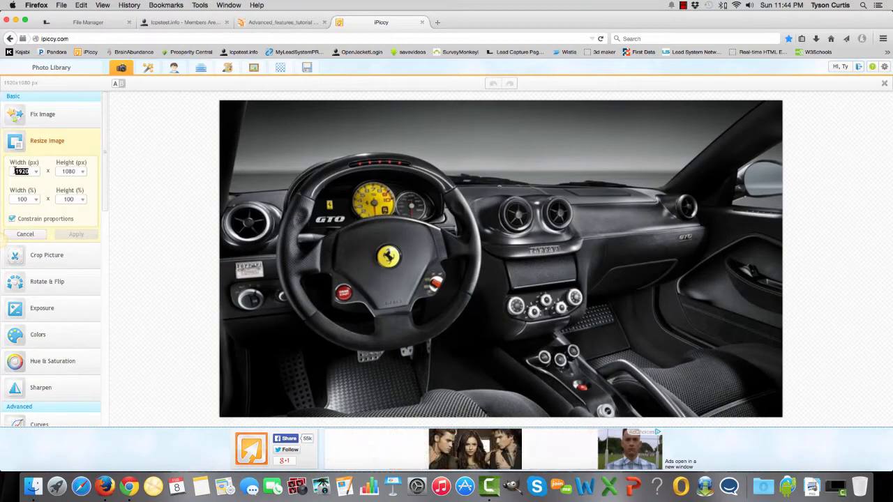
{"action": "type", "text": "996"}
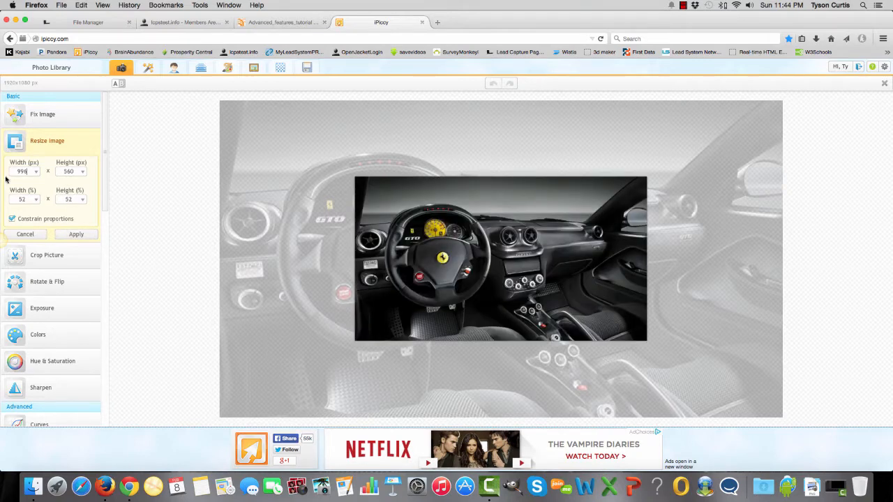
{"action": "left_click", "coordinate": [12, 219]}
{"action": "left_click_drag", "start_coordinate": [76, 171], "coordinate": [53, 175]}
{"action": "type", "text": "265"}
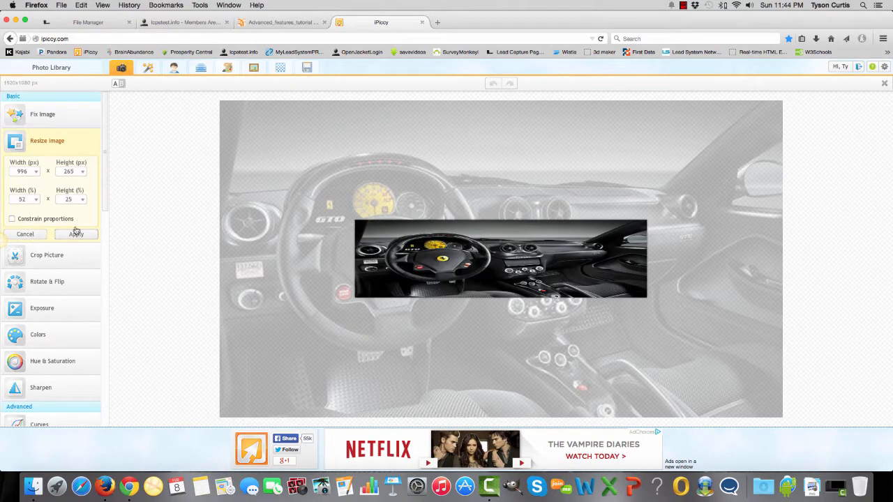
{"action": "left_click", "coordinate": [76, 235]}
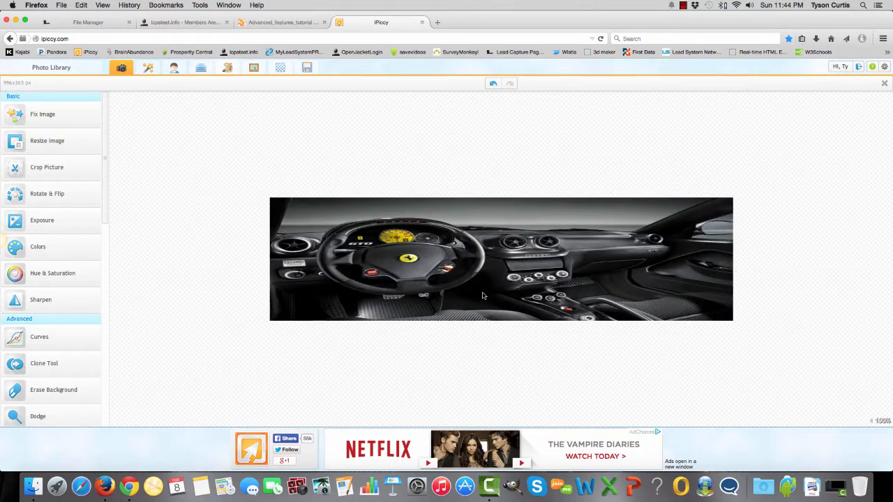
- Return to the Members Area Images size requirements, then view the File Manager for lcpstest.info
{"action": "left_click", "coordinate": [185, 22]}
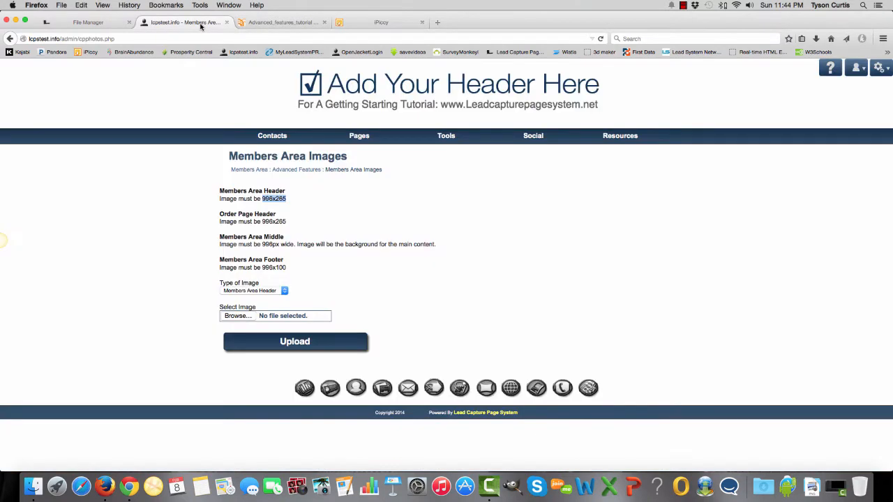
{"action": "left_click", "coordinate": [272, 207]}
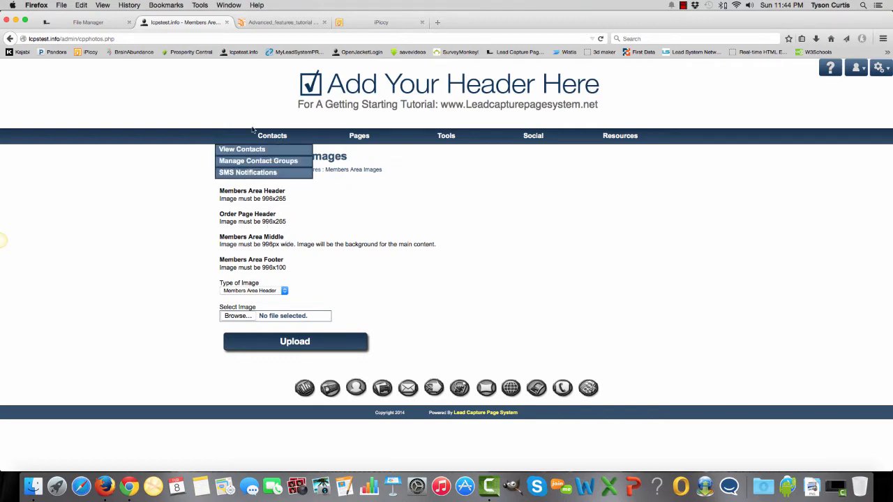
{"action": "left_click", "coordinate": [88, 22]}
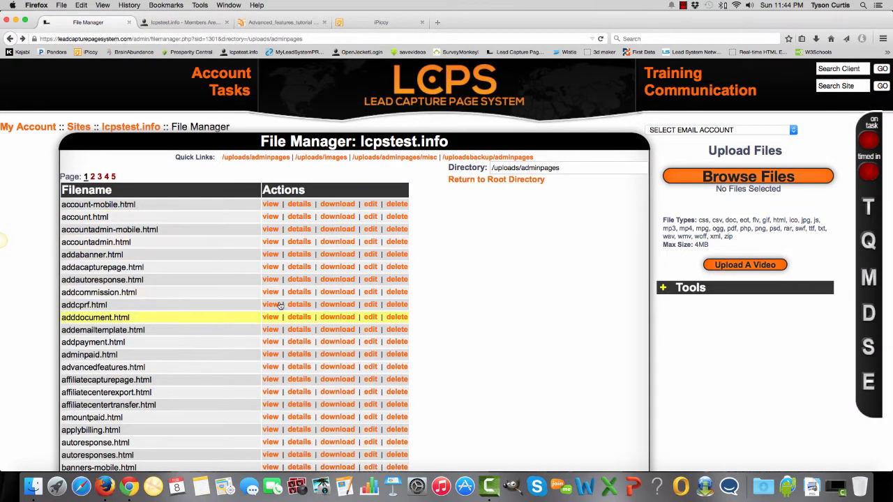
- Go back to Members Area Images, highlight the header size requirement and choose Members Area Header as the image type
{"action": "left_click", "coordinate": [182, 23]}
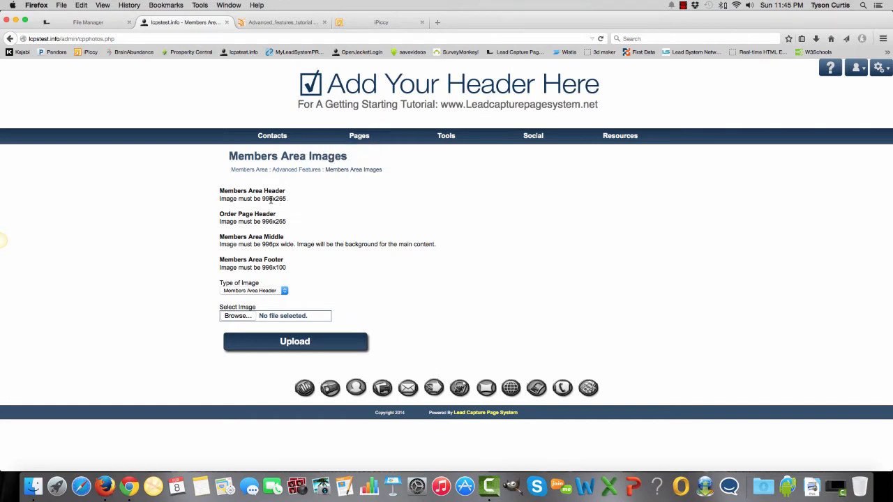
{"action": "left_click_drag", "start_coordinate": [284, 198], "coordinate": [264, 198]}
{"action": "left_click", "coordinate": [282, 291]}
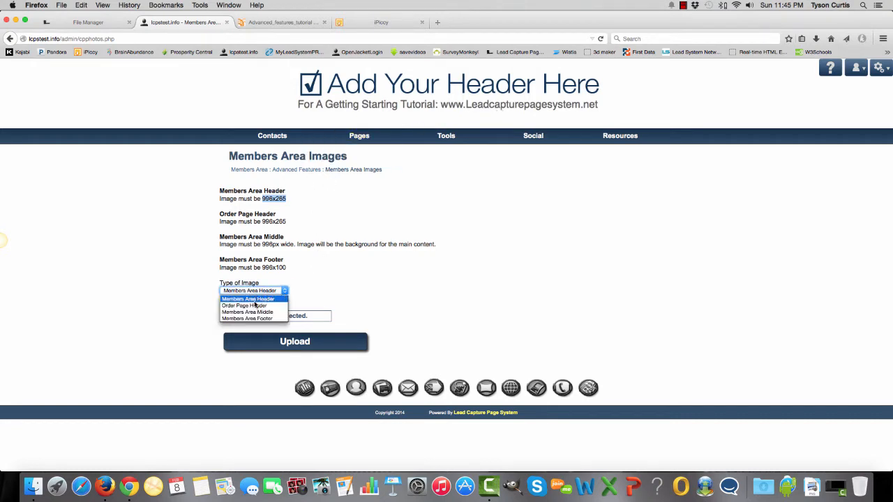
{"action": "left_click", "coordinate": [250, 301]}
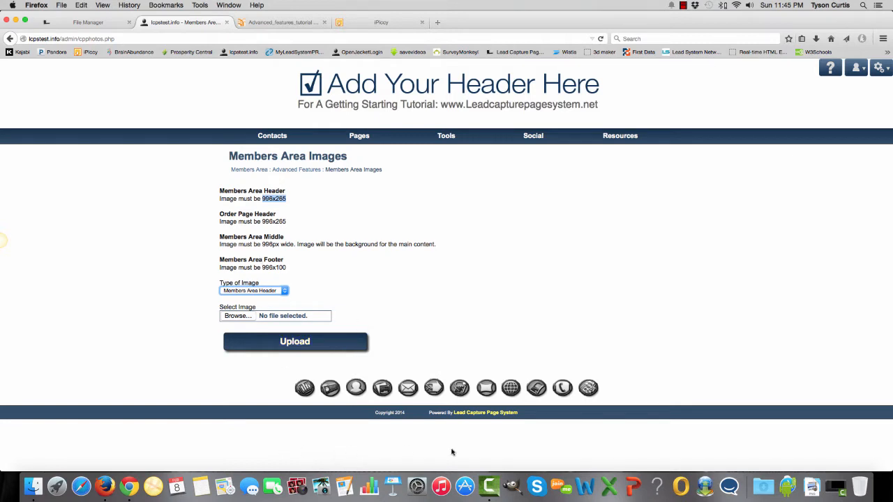
- Return to Advanced Features and open the Background Page Wizard
{"action": "mouse_move", "coordinate": [291, 129]}
{"action": "left_click", "coordinate": [9, 39]}
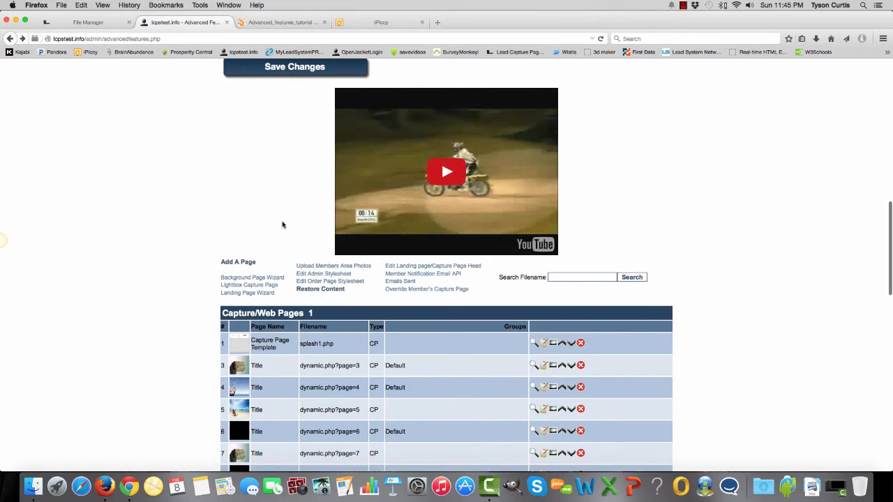
{"action": "scroll", "coordinate": [282, 224], "scroll_direction": "up", "scroll_amount": 5}
{"action": "scroll", "coordinate": [283, 225], "scroll_direction": "down", "scroll_amount": 5}
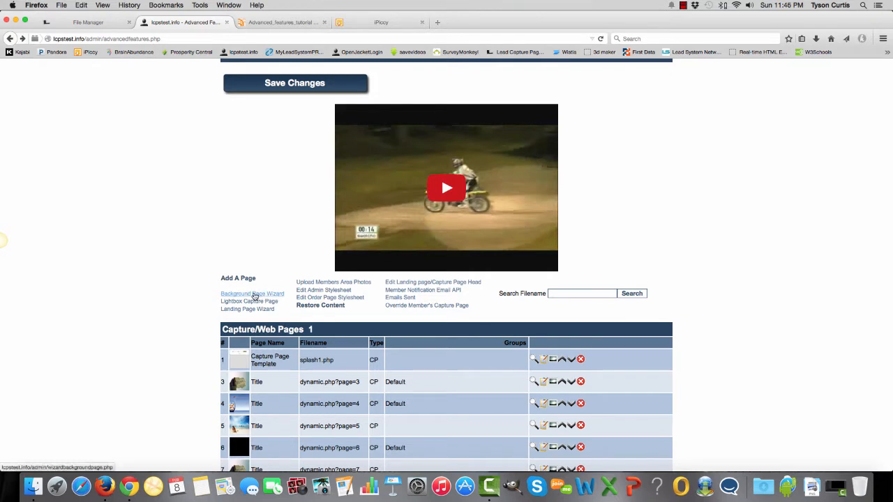
{"action": "left_click", "coordinate": [255, 296]}
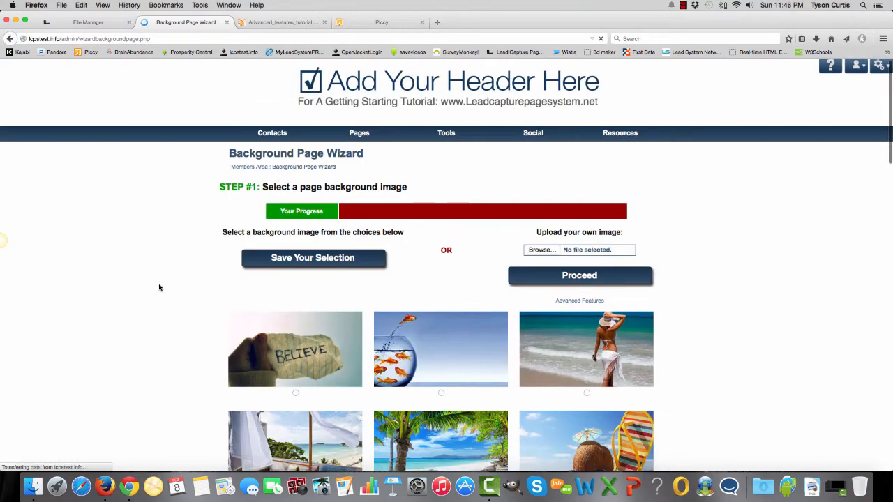
- Browse the background images offered in the first step of the Background Page Wizard
{"action": "scroll", "coordinate": [325, 272], "scroll_direction": "down", "scroll_amount": 3}
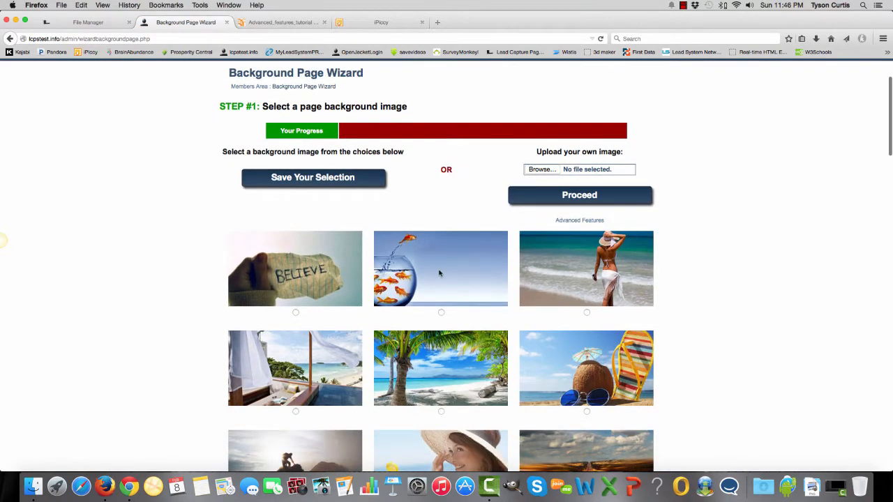
{"action": "scroll", "coordinate": [279, 240], "scroll_direction": "down", "scroll_amount": 5}
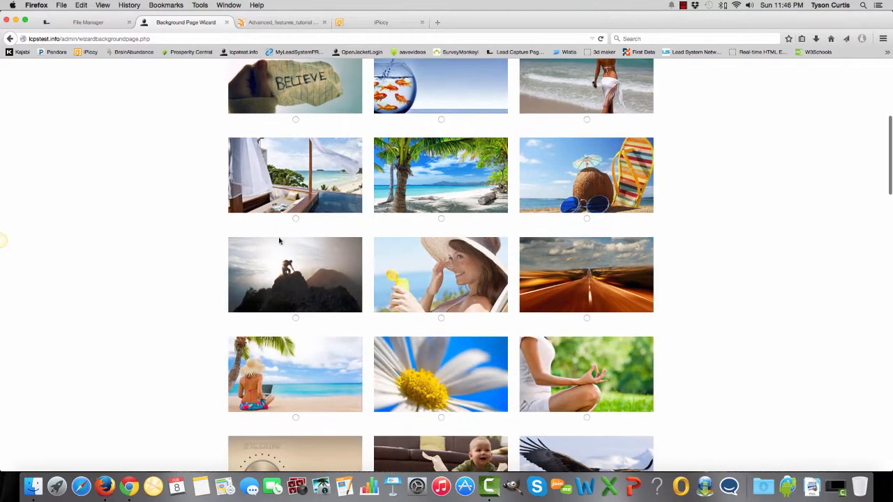
{"action": "scroll", "coordinate": [279, 240], "scroll_direction": "down", "scroll_amount": 10}
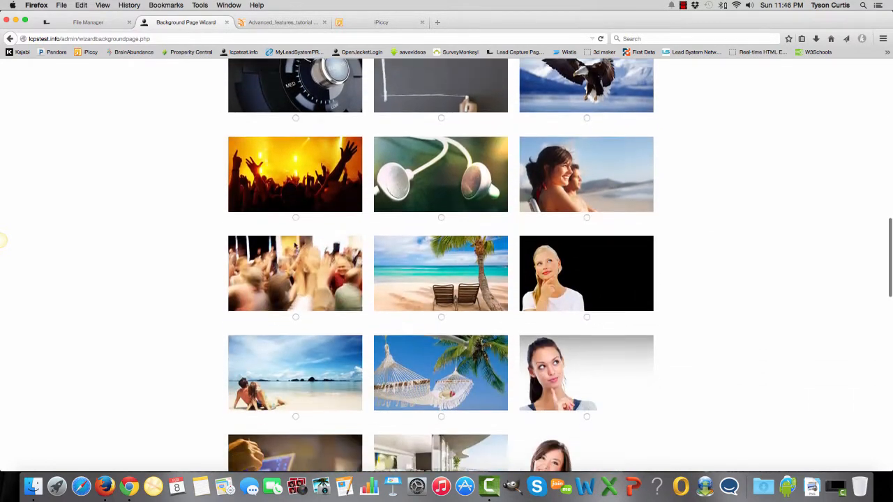
{"action": "scroll", "coordinate": [295, 244], "scroll_direction": "down", "scroll_amount": 10}
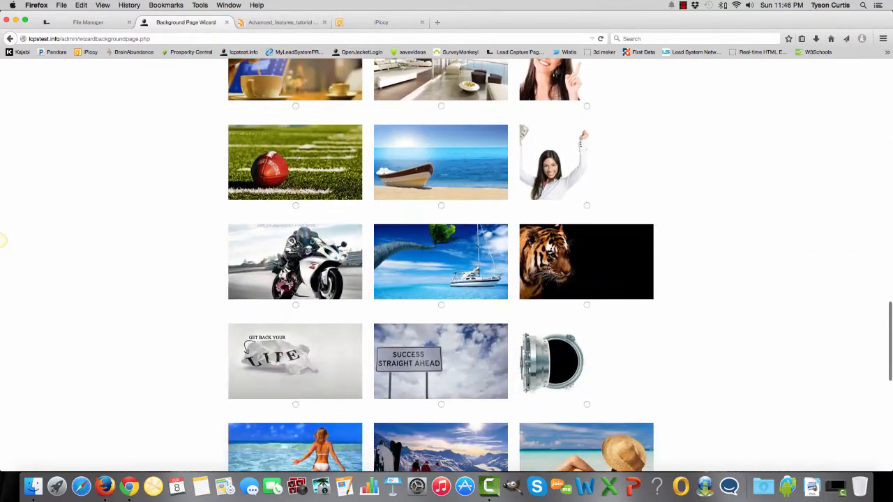
{"action": "scroll", "coordinate": [419, 240], "scroll_direction": "up", "scroll_amount": 20}
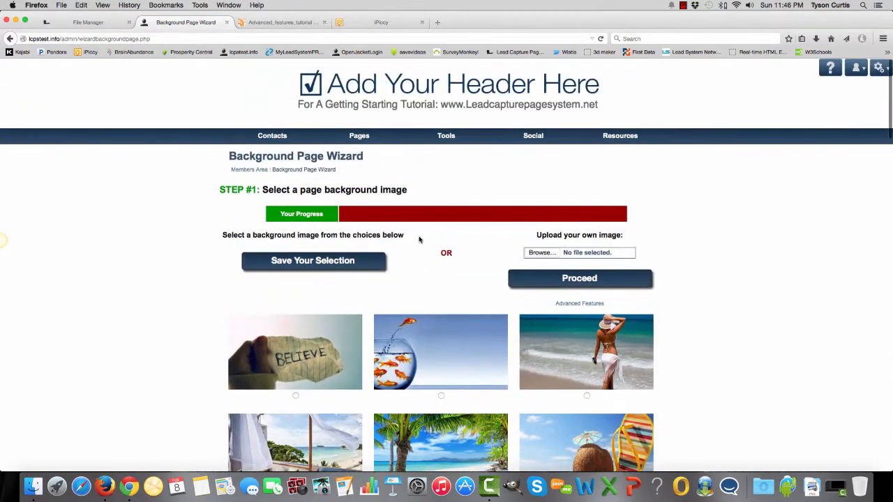
- Select the boat-on-the-beach image as the page background and proceed to the wizard's headline choices
{"action": "scroll", "coordinate": [436, 277], "scroll_direction": "down", "scroll_amount": 3}
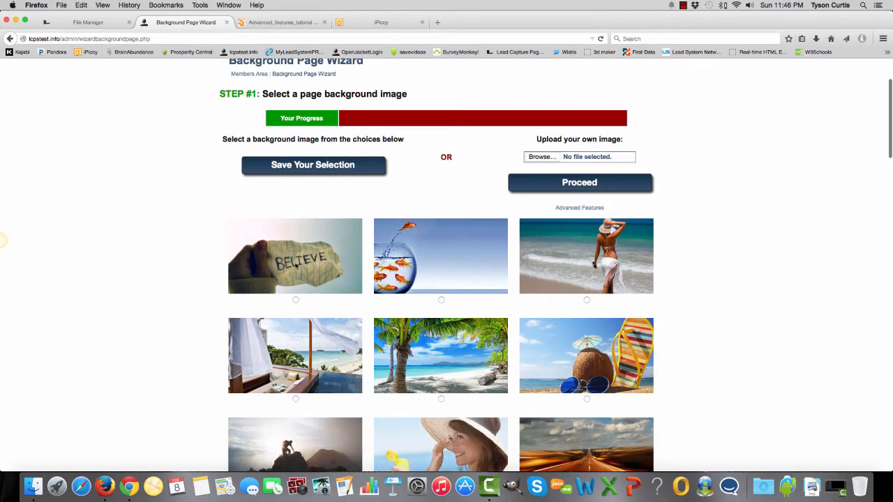
{"action": "scroll", "coordinate": [296, 263], "scroll_direction": "down", "scroll_amount": 10}
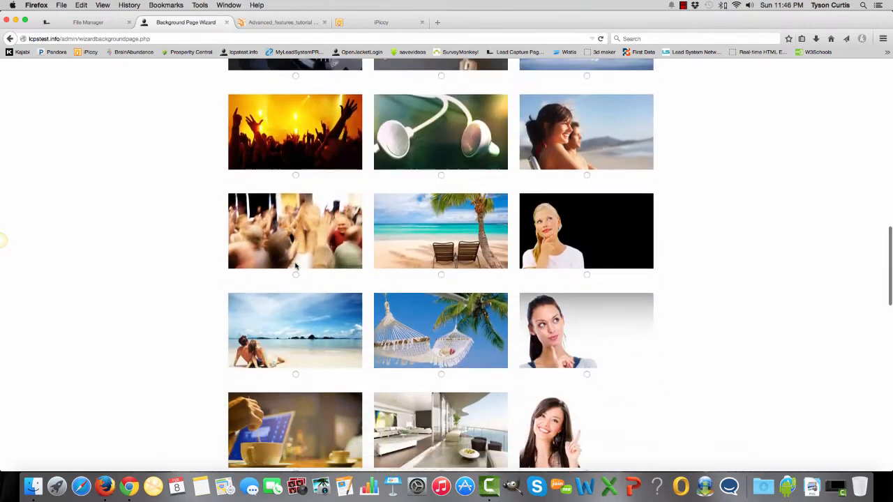
{"action": "scroll", "coordinate": [296, 265], "scroll_direction": "down", "scroll_amount": 5}
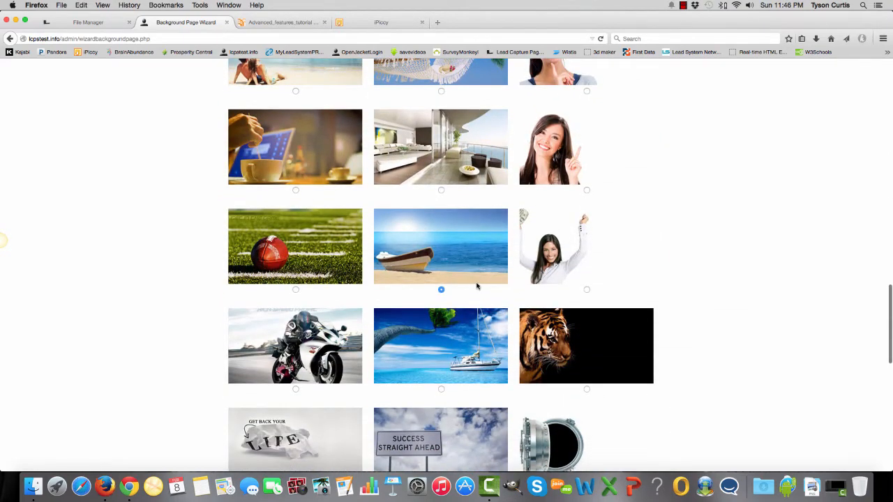
{"action": "scroll", "coordinate": [477, 286], "scroll_direction": "up", "scroll_amount": 10}
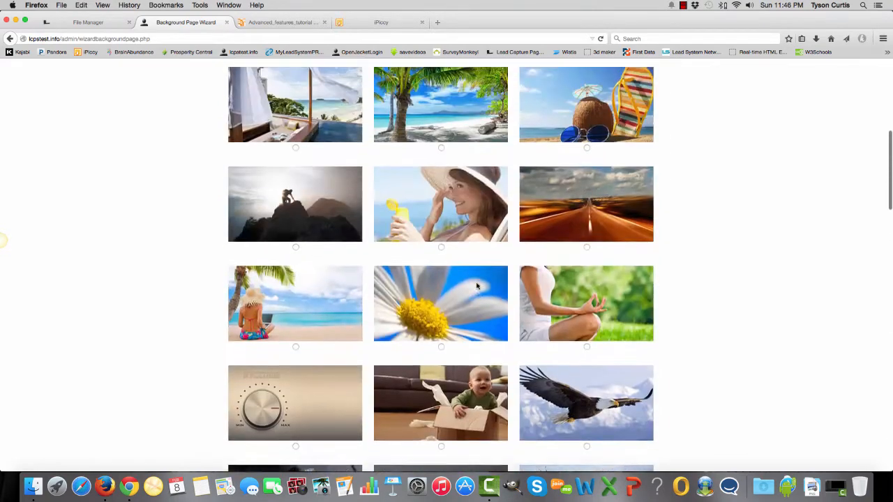
{"action": "scroll", "coordinate": [477, 286], "scroll_direction": "up", "scroll_amount": 5}
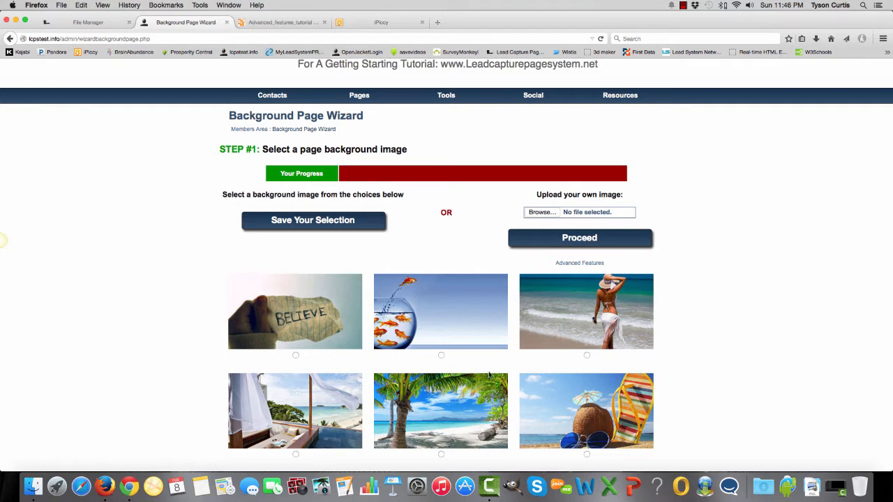
{"action": "left_click", "coordinate": [585, 241]}
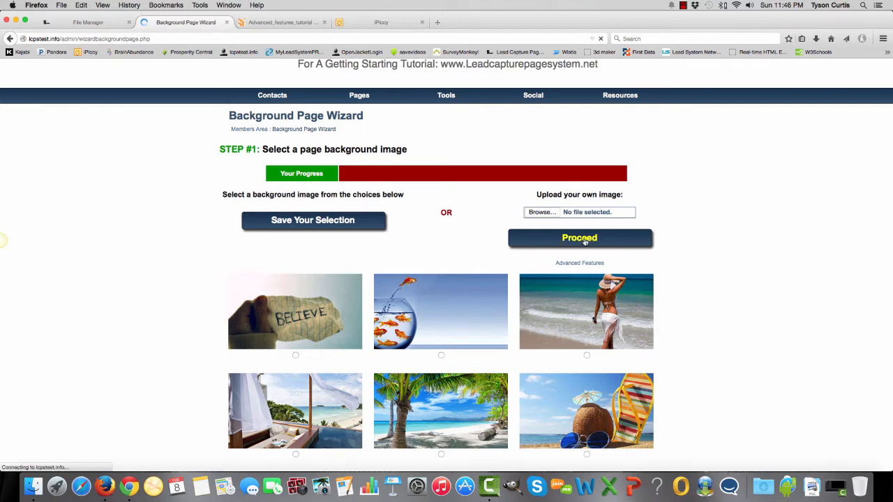
{"action": "scroll", "coordinate": [233, 249], "scroll_direction": "down", "scroll_amount": 1}
{"action": "scroll", "coordinate": [233, 249], "scroll_direction": "down", "scroll_amount": 1}
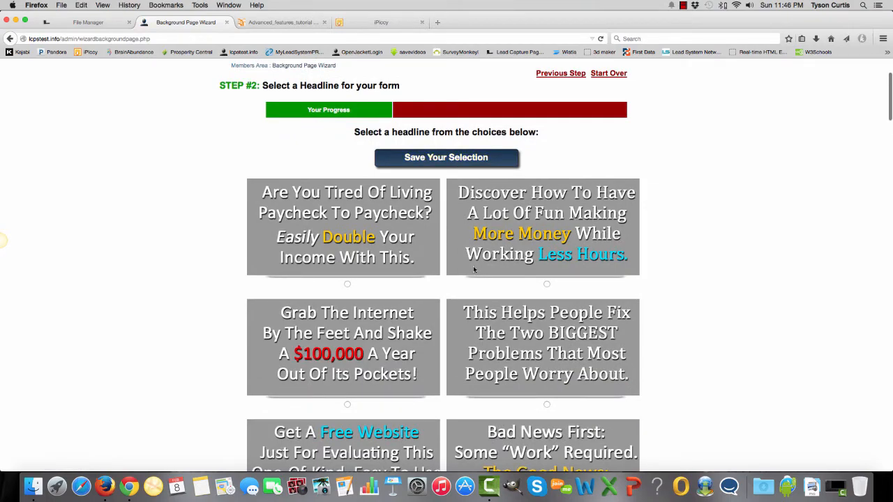
- Choose the "Grab The Internet By The Feet And Shake A $100,000 A Year Out Of Its Pockets!" headline and save the selection
{"action": "scroll", "coordinate": [342, 316], "scroll_direction": "down", "scroll_amount": 15}
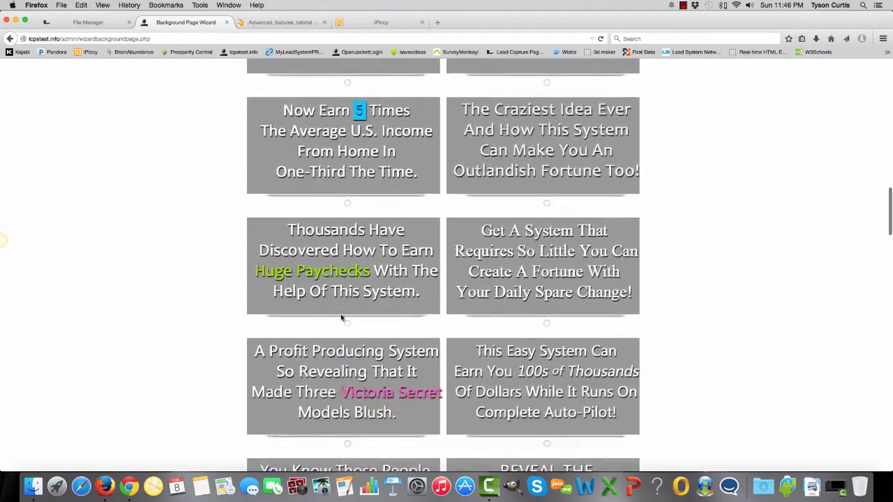
{"action": "scroll", "coordinate": [340, 317], "scroll_direction": "up", "scroll_amount": 15}
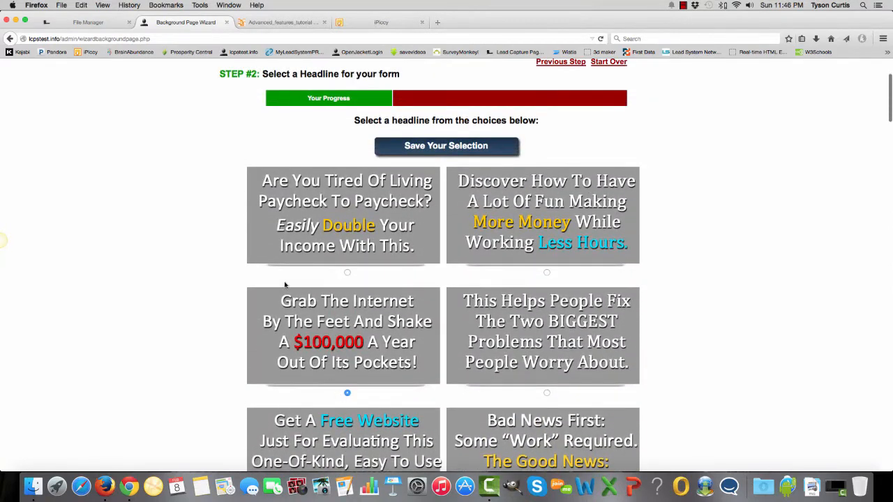
{"action": "scroll", "coordinate": [284, 285], "scroll_direction": "up", "scroll_amount": 4}
{"action": "left_click", "coordinate": [445, 264]}
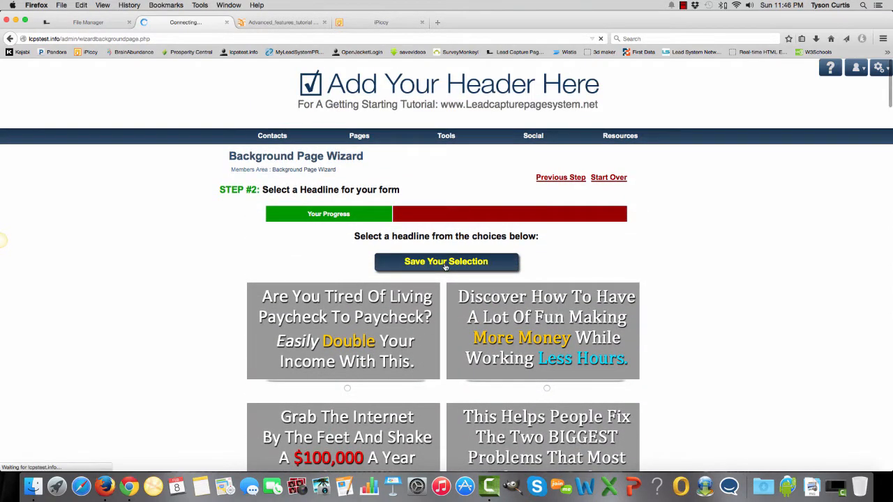
- Set the form's transparency to 27 and proceed to the form data choices
{"action": "scroll", "coordinate": [156, 274], "scroll_direction": "down", "scroll_amount": 1}
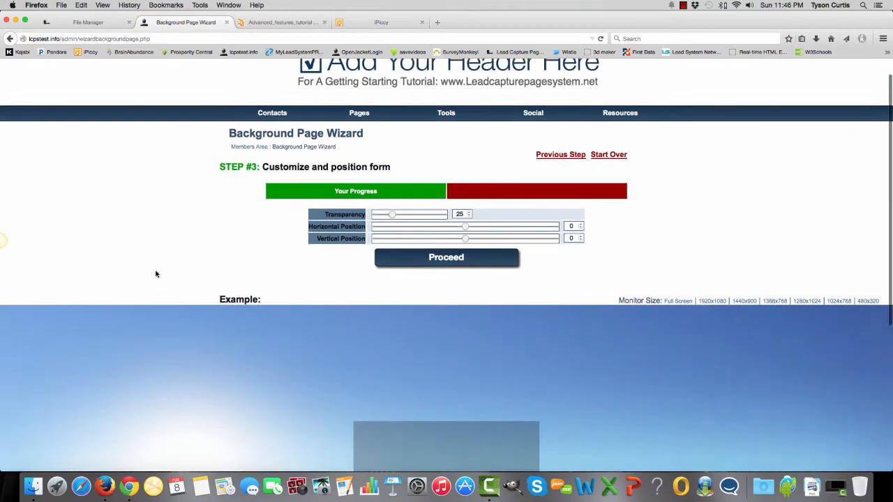
{"action": "scroll", "coordinate": [157, 274], "scroll_direction": "down", "scroll_amount": 4}
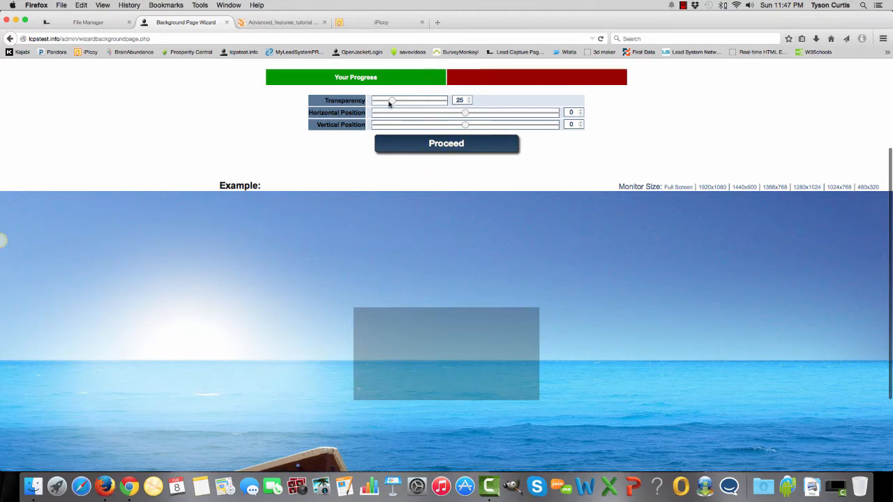
{"action": "mouse_move", "coordinate": [391, 101]}
{"action": "left_mouse_down"}
{"action": "mouse_move", "coordinate": [438, 102]}
{"action": "mouse_move", "coordinate": [394, 100]}
{"action": "left_mouse_up"}
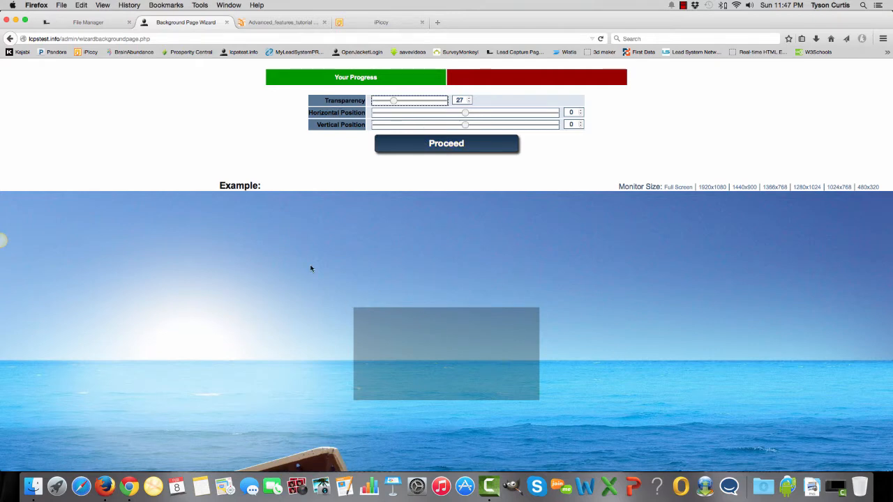
{"action": "left_click", "coordinate": [451, 144]}
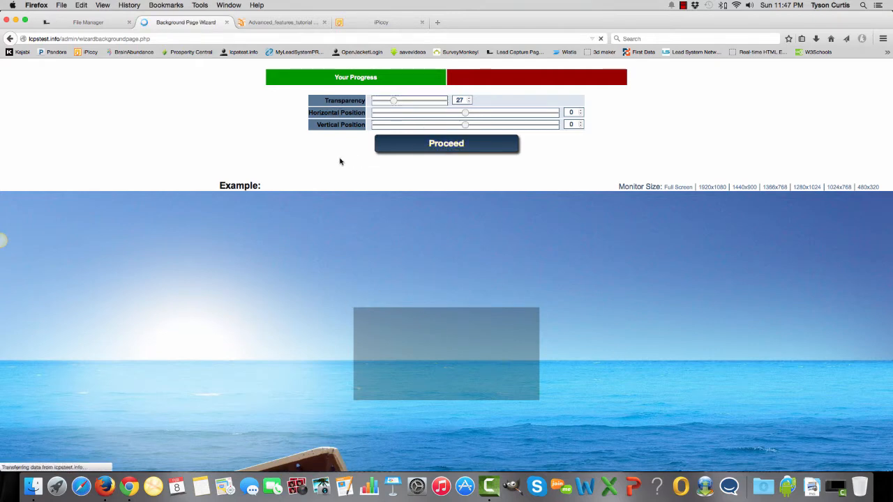
- Add a new custom field to the form, check it in the example, and move it up directly below Email
{"action": "scroll", "coordinate": [208, 189], "scroll_direction": "down", "scroll_amount": 4}
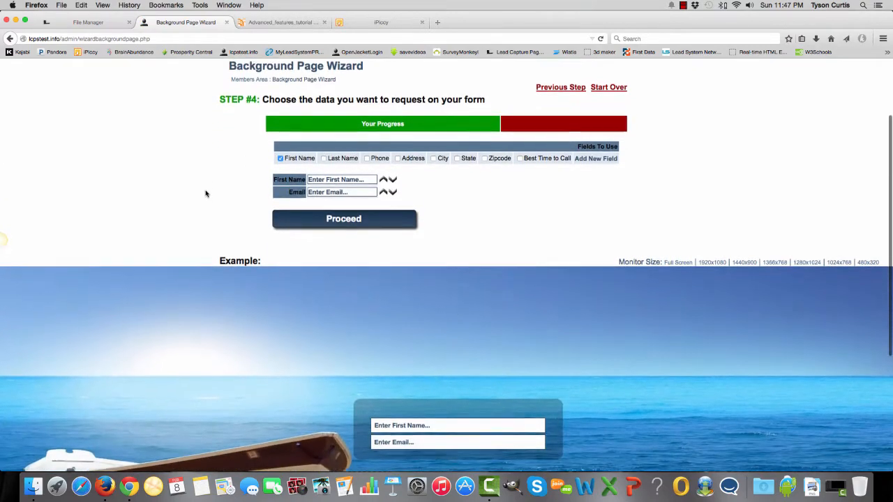
{"action": "scroll", "coordinate": [378, 214], "scroll_direction": "down", "scroll_amount": 2}
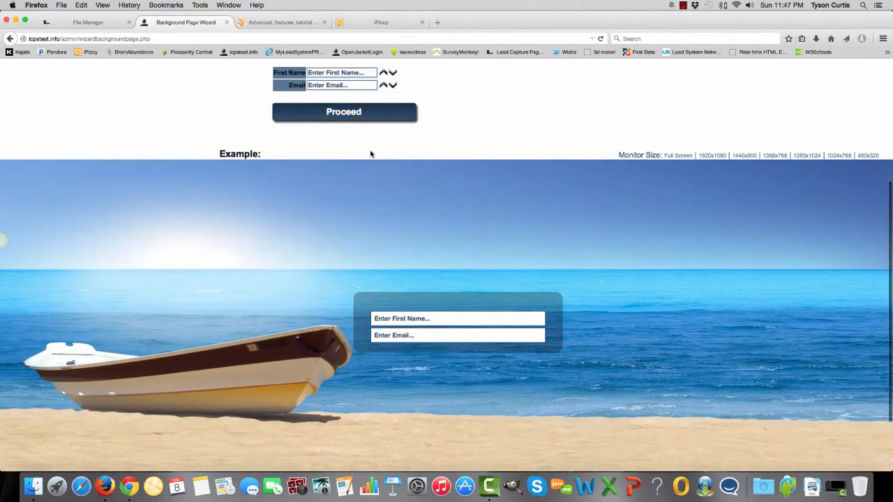
{"action": "scroll", "coordinate": [371, 151], "scroll_direction": "up", "scroll_amount": 4}
{"action": "left_click", "coordinate": [598, 157]}
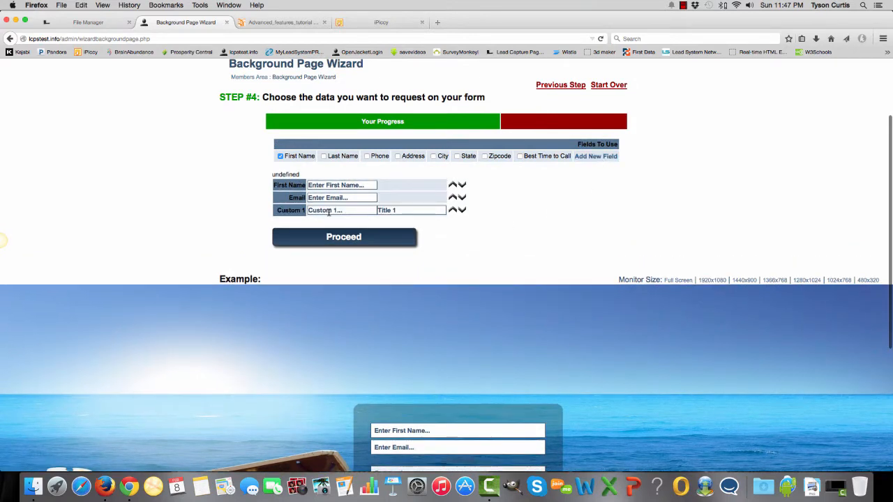
{"action": "scroll", "coordinate": [348, 332], "scroll_direction": "down", "scroll_amount": 1}
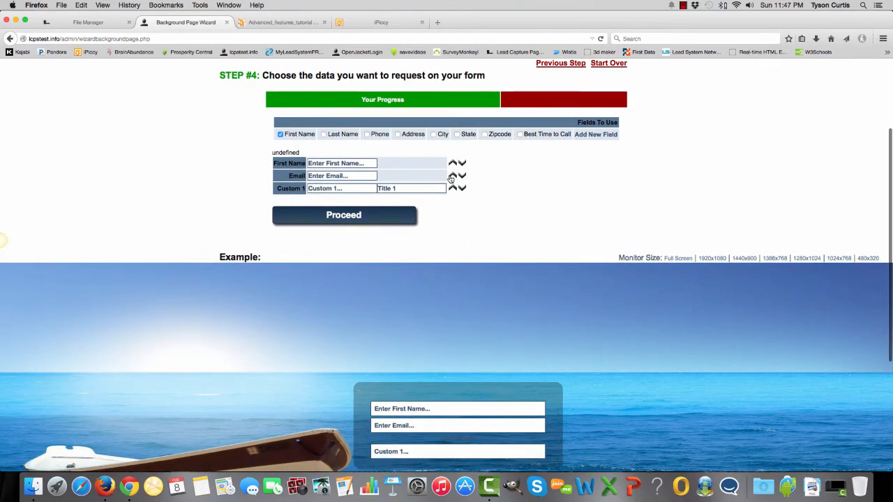
{"action": "scroll", "coordinate": [455, 237], "scroll_direction": "down", "scroll_amount": 3}
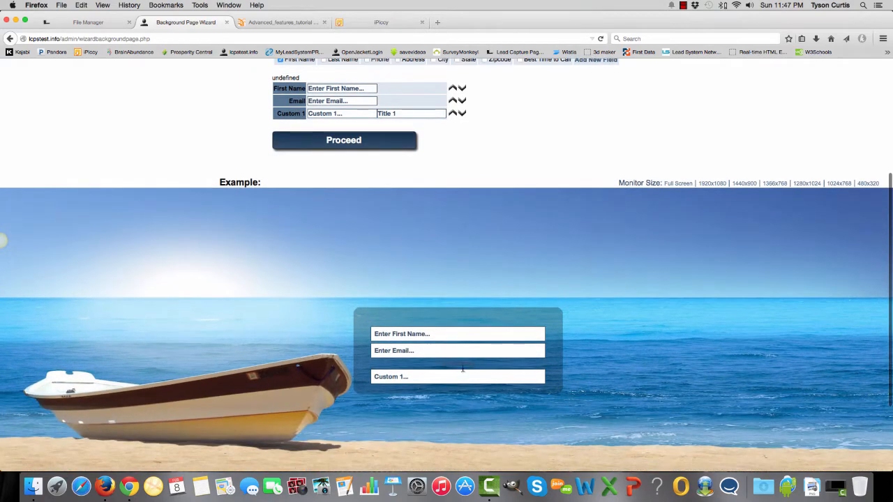
{"action": "left_click_drag", "start_coordinate": [461, 363], "coordinate": [435, 367]}
{"action": "scroll", "coordinate": [463, 153], "scroll_direction": "up", "scroll_amount": 2}
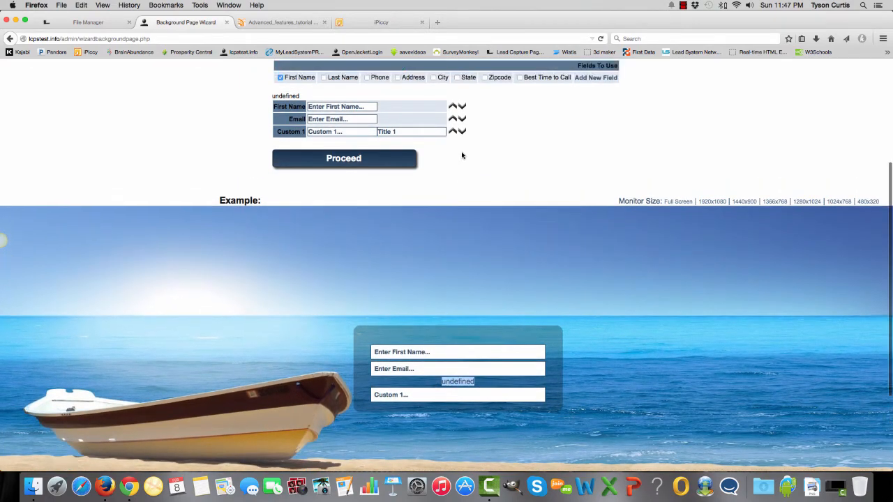
{"action": "left_click", "coordinate": [451, 151]}
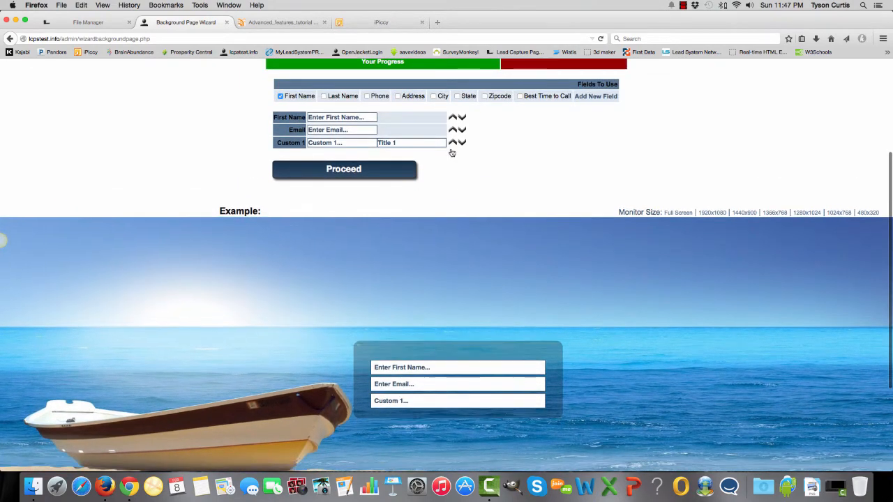
- Try different orders for the three form fields and restore the order First Name, Email, Custom 1
{"action": "left_click", "coordinate": [452, 130]}
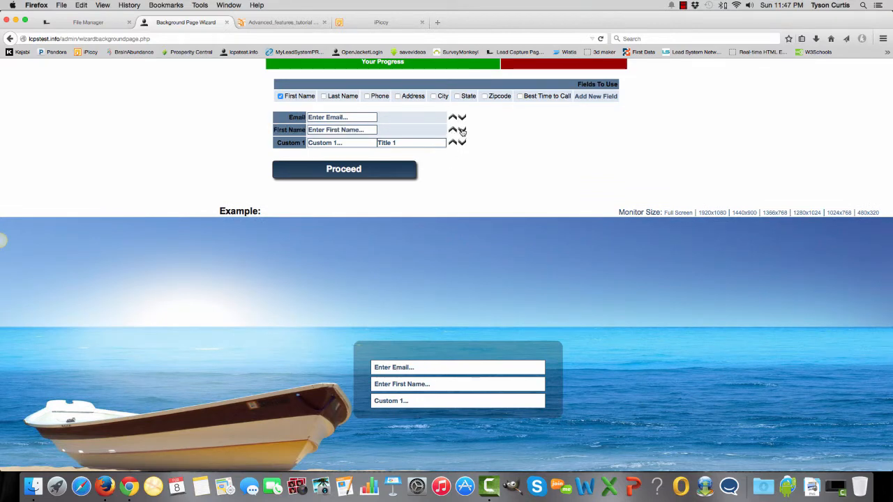
{"action": "left_click", "coordinate": [462, 131]}
{"action": "left_click", "coordinate": [462, 119]}
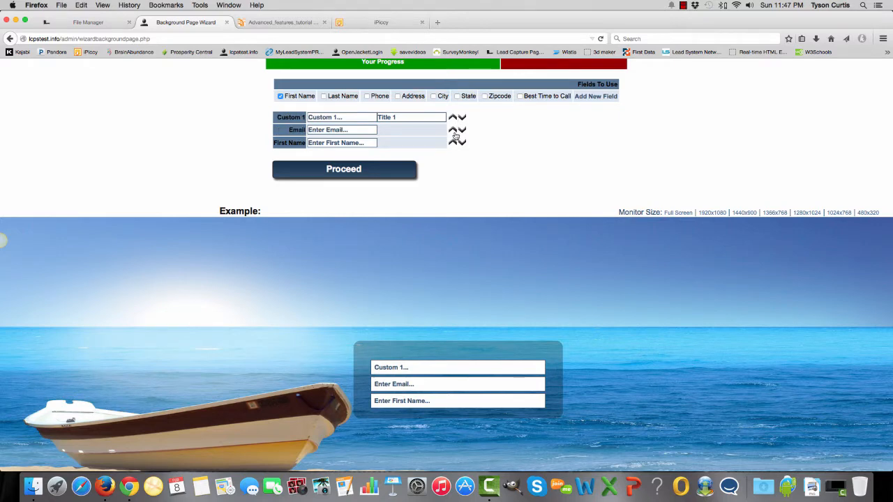
{"action": "left_click", "coordinate": [452, 132]}
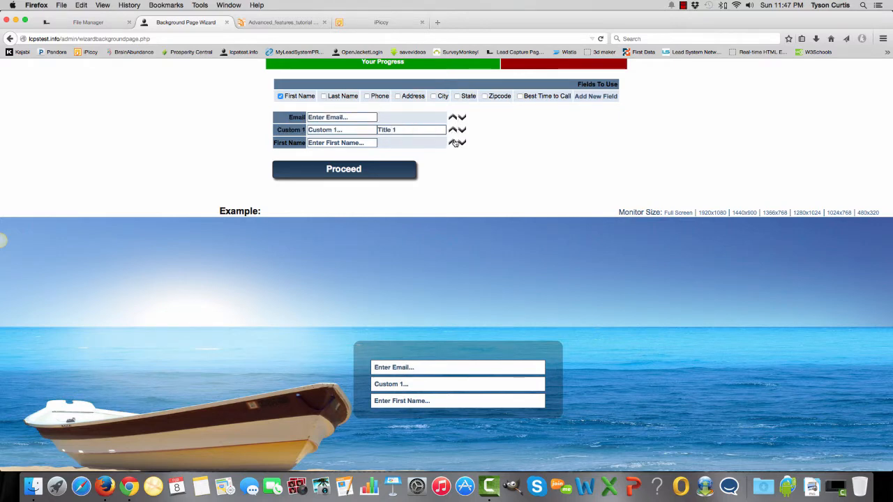
{"action": "left_click", "coordinate": [462, 131]}
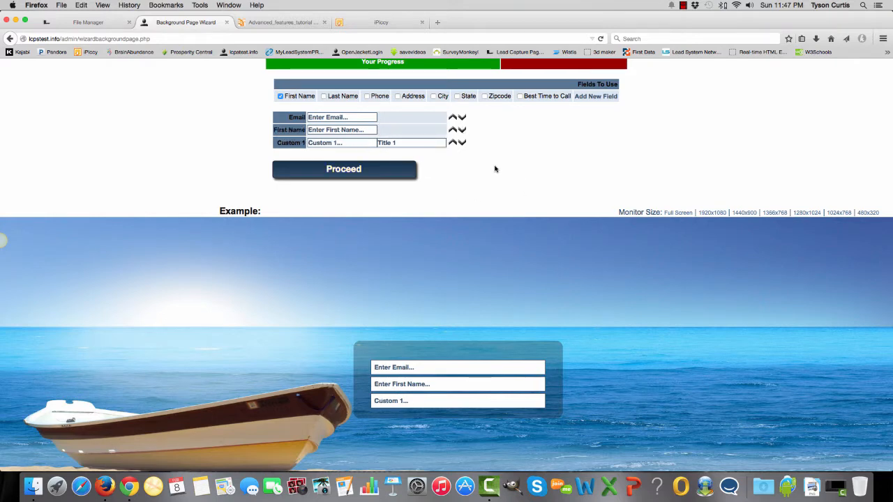
{"action": "left_click", "coordinate": [463, 118]}
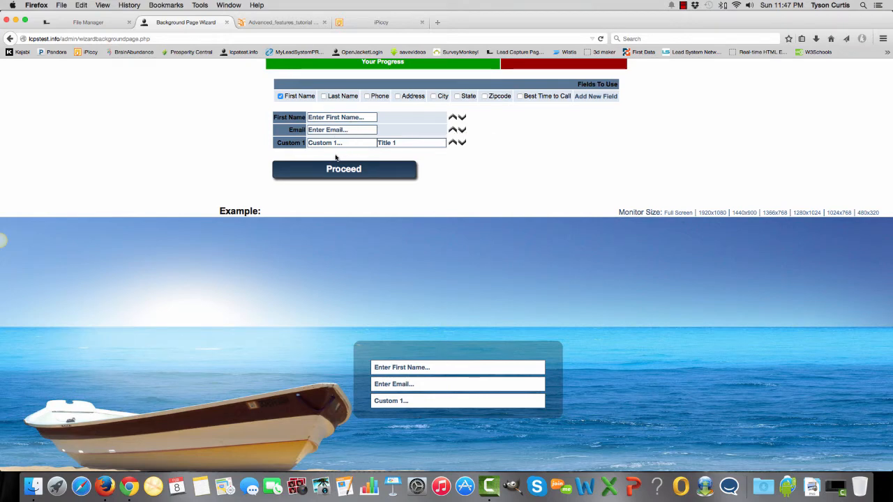
- Include the Phone field in the form and proceed to the form button choices
{"action": "left_click", "coordinate": [367, 97]}
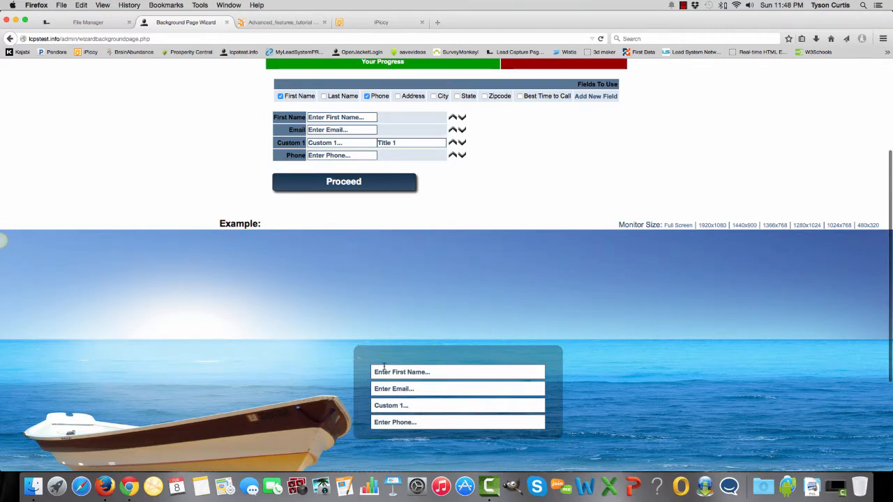
{"action": "left_click", "coordinate": [359, 180]}
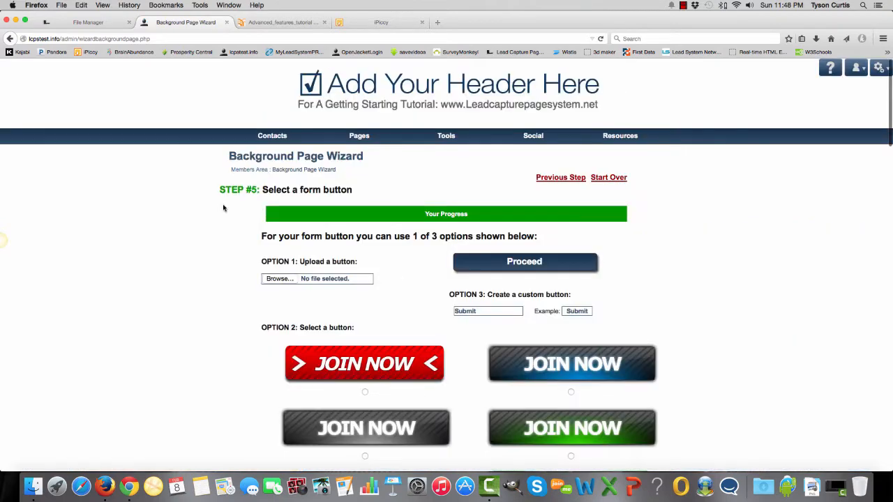
- Browse the ready-made form buttons, select the oval-ringed yellow "SHOW ME MORE !" button and proceed to the tagline choices
{"action": "scroll", "coordinate": [274, 203], "scroll_direction": "down", "scroll_amount": 2}
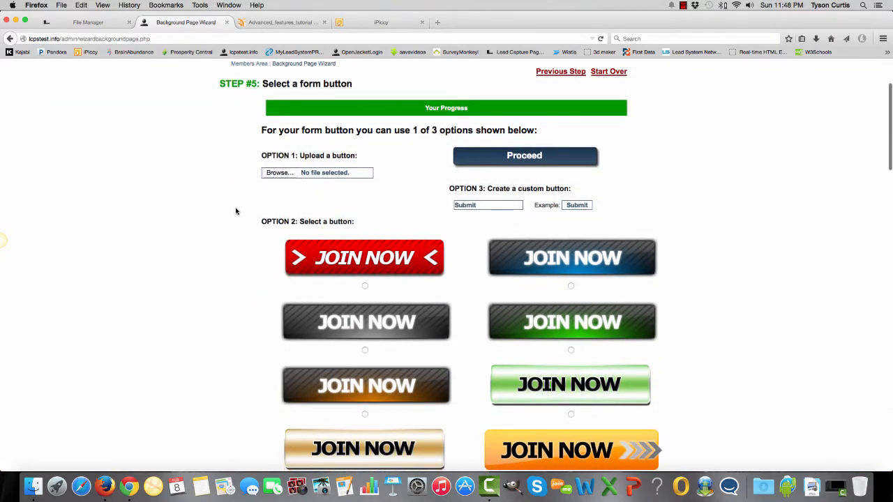
{"action": "scroll", "coordinate": [235, 210], "scroll_direction": "down", "scroll_amount": 5}
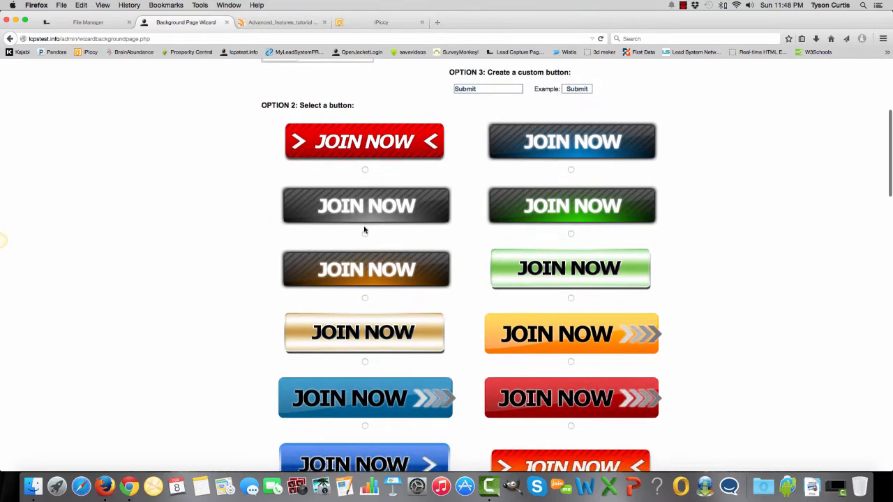
{"action": "scroll", "coordinate": [364, 230], "scroll_direction": "down", "scroll_amount": 10}
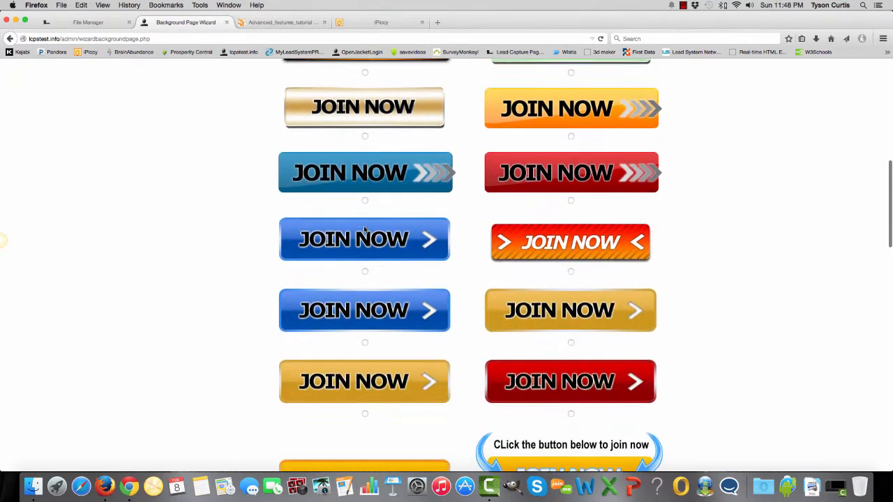
{"action": "scroll", "coordinate": [364, 230], "scroll_direction": "down", "scroll_amount": 13}
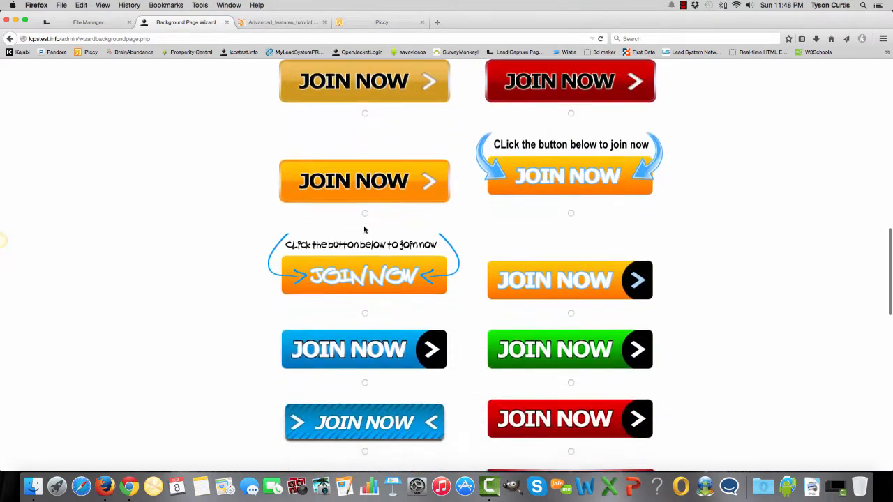
{"action": "scroll", "coordinate": [364, 229], "scroll_direction": "down", "scroll_amount": 14}
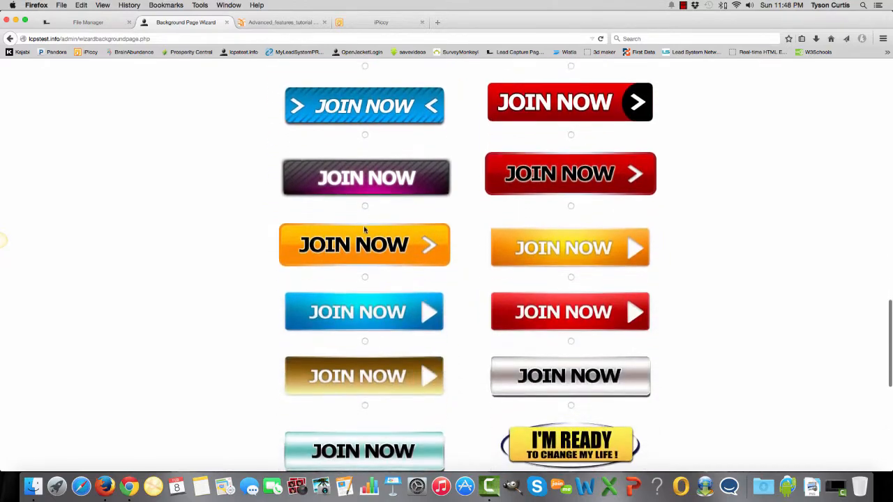
{"action": "scroll", "coordinate": [364, 229], "scroll_direction": "down", "scroll_amount": 12}
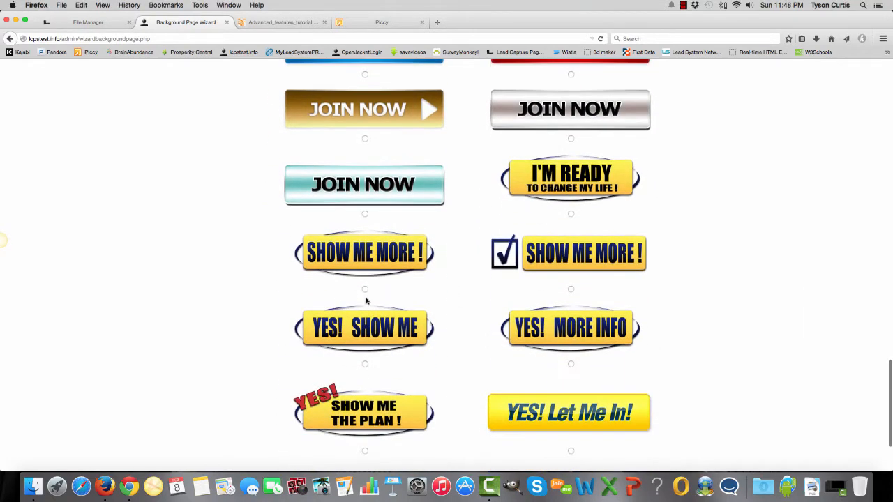
{"action": "scroll", "coordinate": [242, 263], "scroll_direction": "up", "scroll_amount": 20}
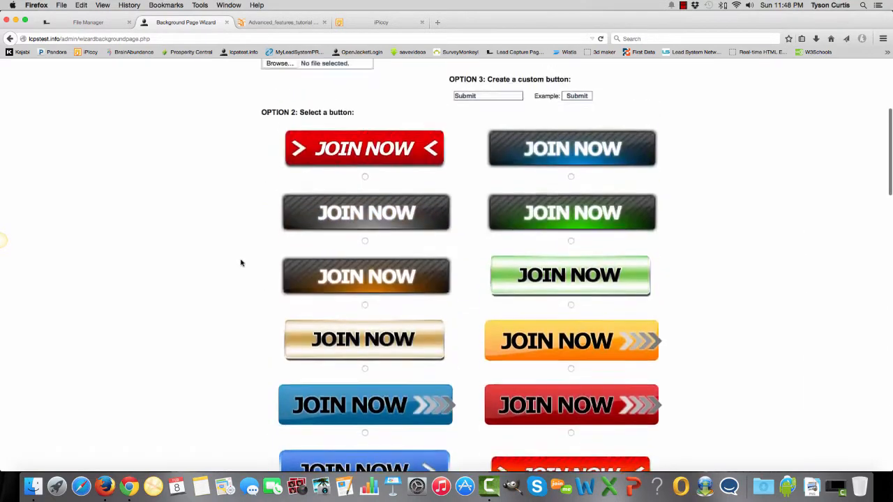
{"action": "left_click", "coordinate": [524, 262]}
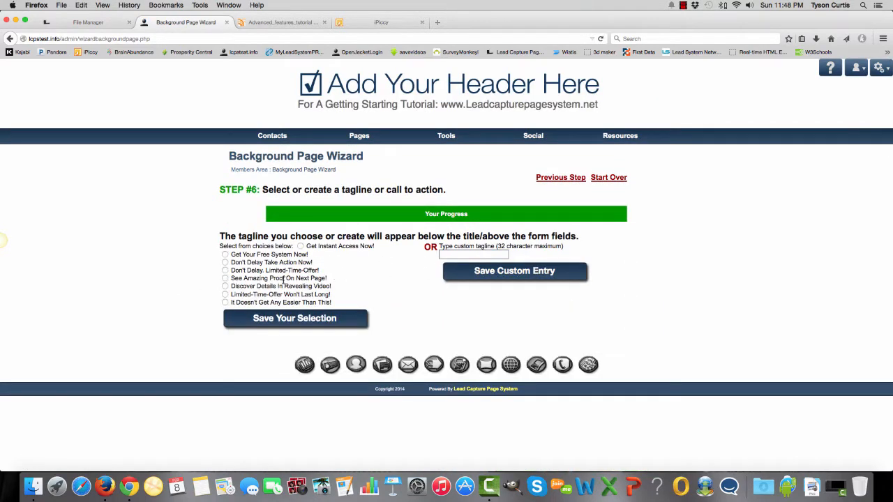
{"action": "left_click", "coordinate": [451, 256]}
{"action": "type", "text": "vcvcxvcx"}
{"action": "key", "text": "BackSpace"}
{"action": "key", "text": "BackSpace"}
{"action": "key", "text": "BackSpace"}
{"action": "key", "text": "BackSpace"}
{"action": "key", "text": "BackSpace"}
{"action": "key", "text": "BackSpace"}
{"action": "key", "text": "BackSpace"}
{"action": "key", "text": "BackSpace"}
- Choose the tagline "Don't Delay. Limited-Time-Offer!" and save the selection to generate the capture page
{"action": "left_click", "coordinate": [224, 271]}
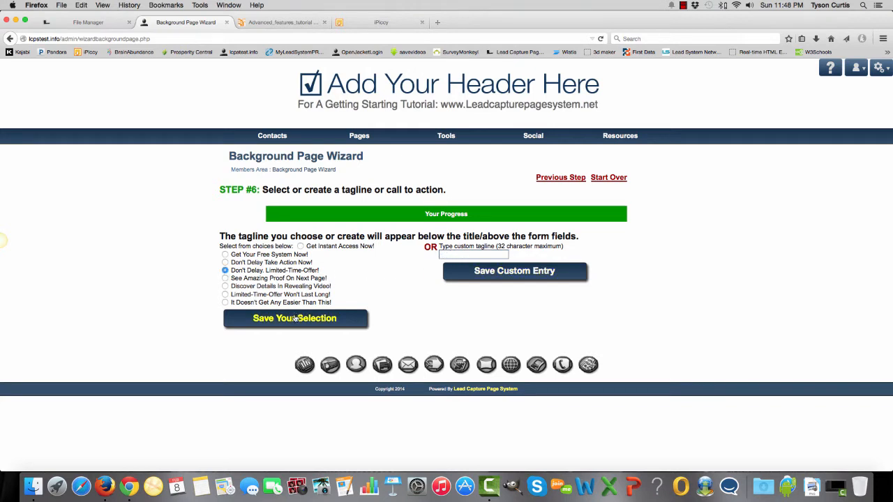
{"action": "left_click", "coordinate": [292, 323]}
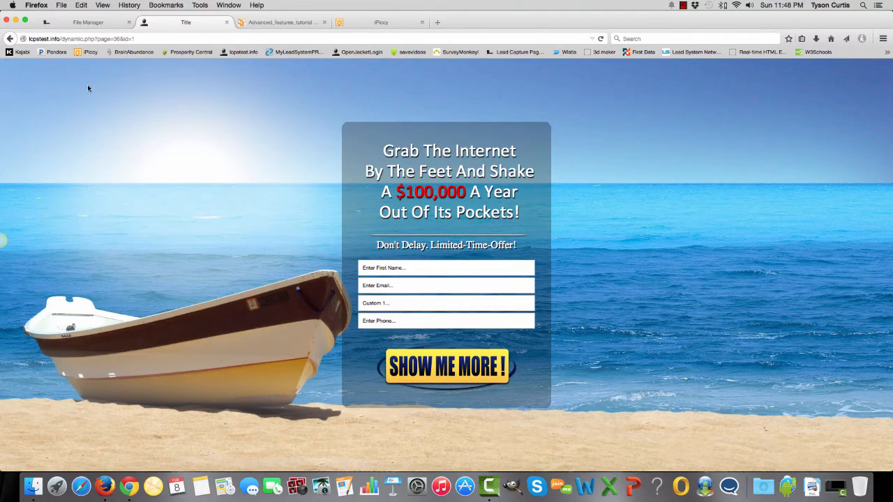
- Leave the finished capture page and return through the Members Area to Advanced Features
{"action": "left_click", "coordinate": [8, 38]}
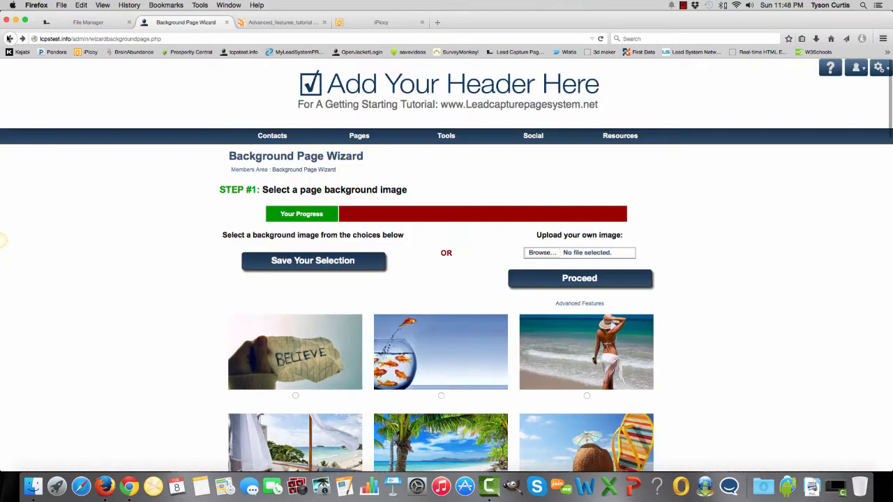
{"action": "left_click", "coordinate": [254, 173]}
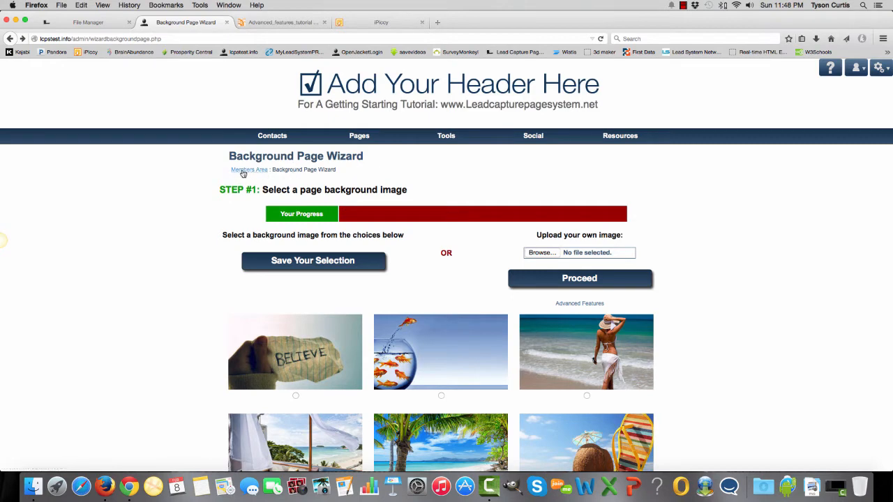
{"action": "scroll", "coordinate": [192, 202], "scroll_direction": "down", "scroll_amount": 5}
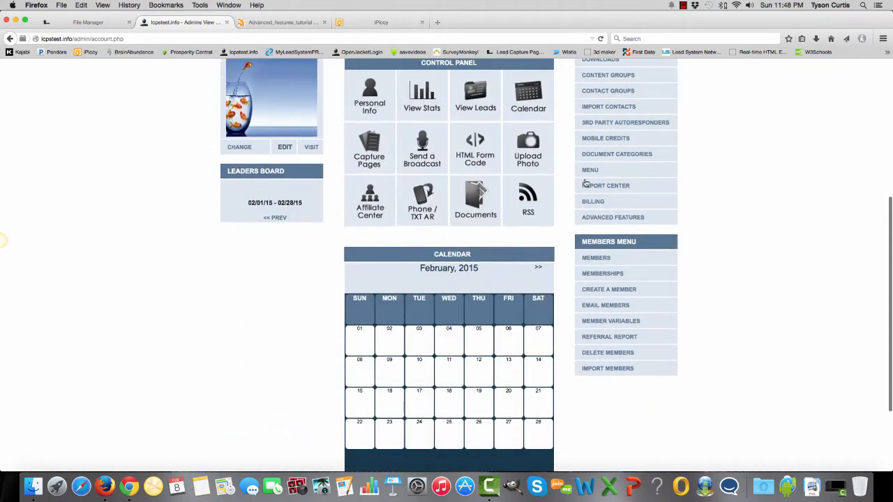
{"action": "left_click", "coordinate": [612, 217]}
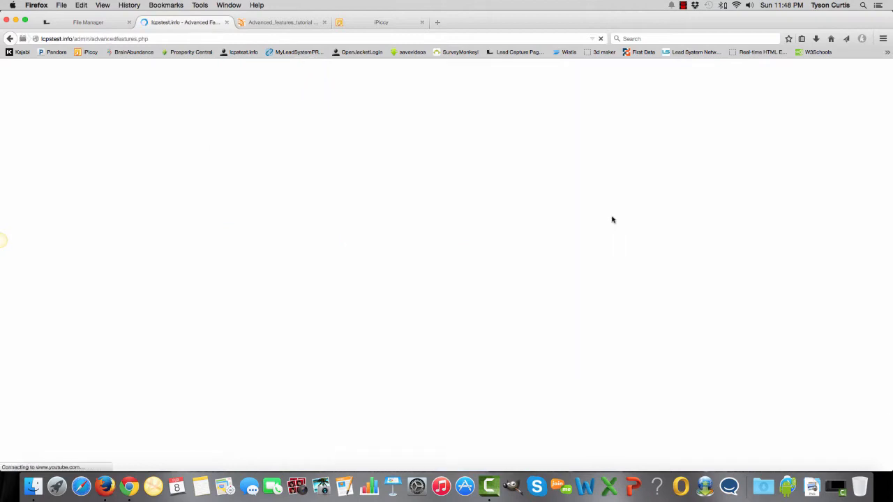
- Open the settings of the capture page dynamic.php?page=4 for editing from the Capture/Web Pages list
{"action": "scroll", "coordinate": [465, 253], "scroll_direction": "down", "scroll_amount": 2}
{"action": "scroll", "coordinate": [463, 253], "scroll_direction": "down", "scroll_amount": 15}
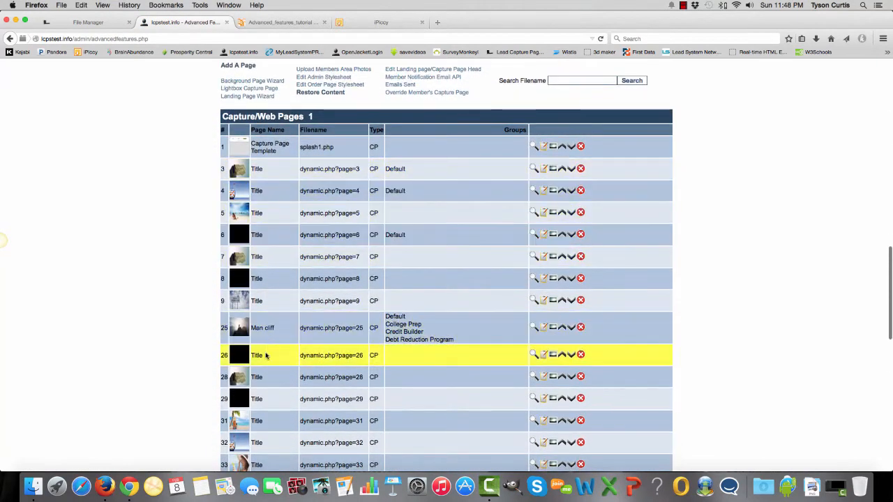
{"action": "scroll", "coordinate": [270, 340], "scroll_direction": "down", "scroll_amount": 1}
{"action": "scroll", "coordinate": [270, 339], "scroll_direction": "down", "scroll_amount": 1}
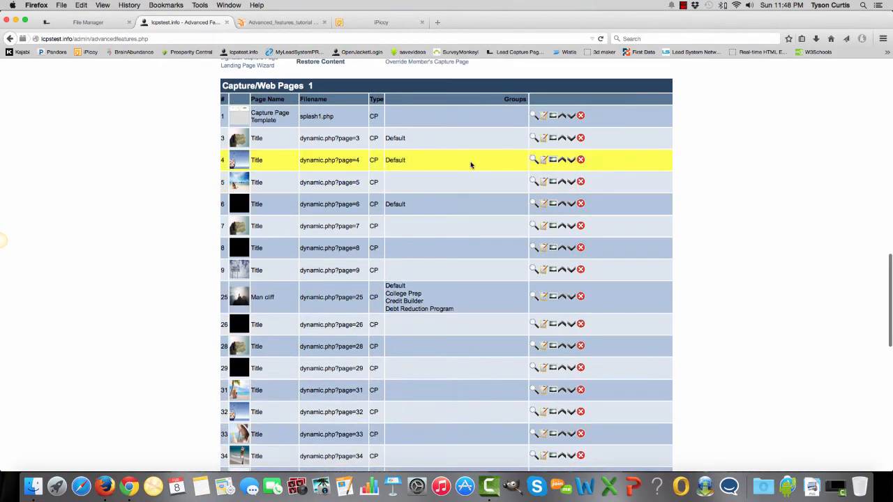
{"action": "left_click", "coordinate": [543, 161]}
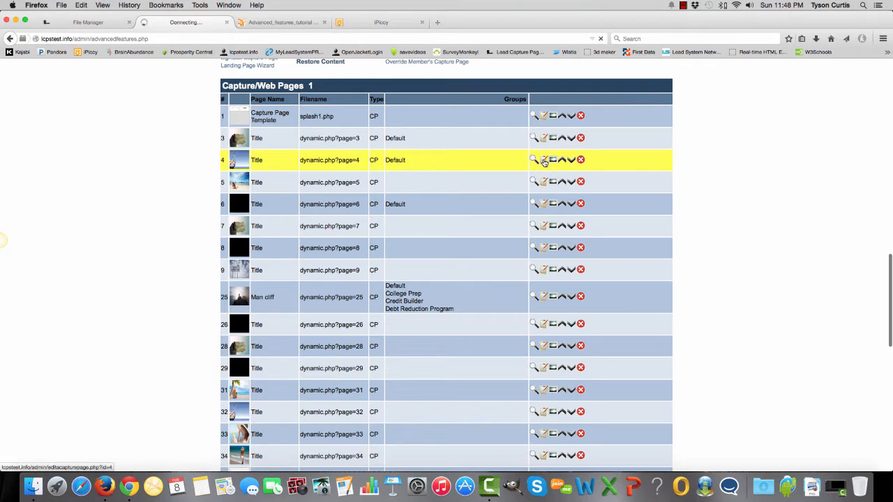
{"action": "scroll", "coordinate": [146, 277], "scroll_direction": "down", "scroll_amount": 3}
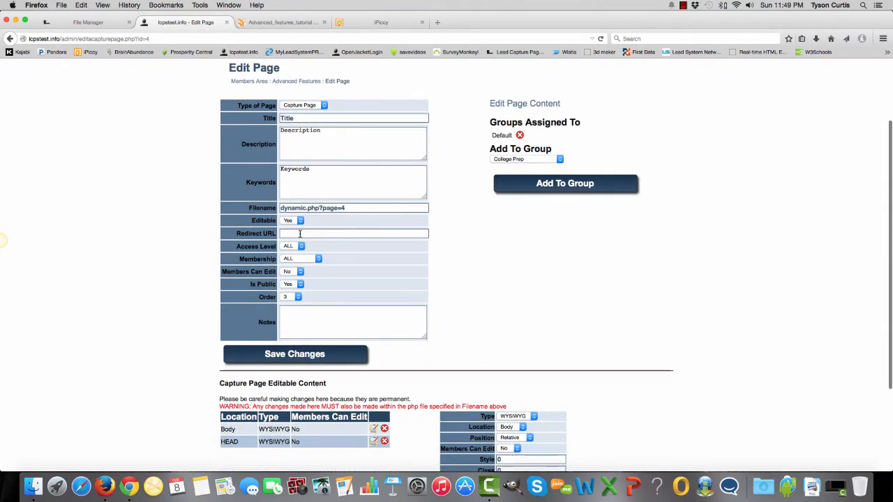
{"action": "left_click", "coordinate": [299, 234]}
{"action": "type", "text": "http://"}
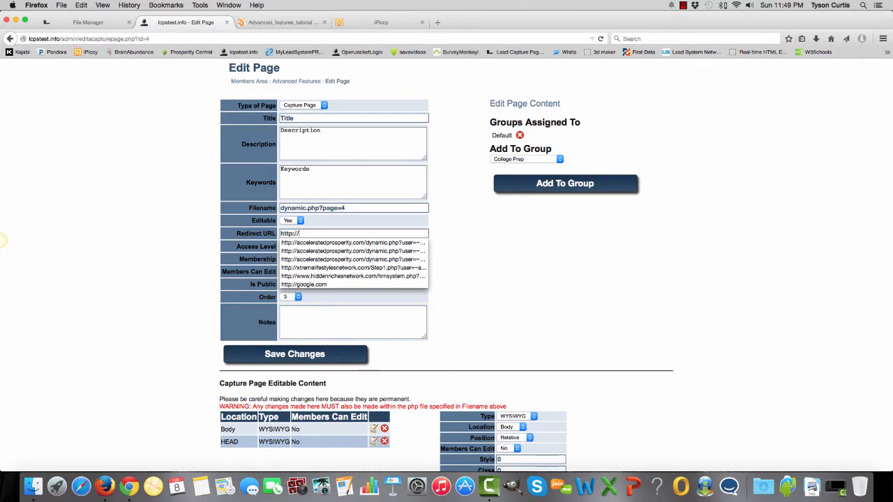
{"action": "type", "text": " dfdfdsfd"}
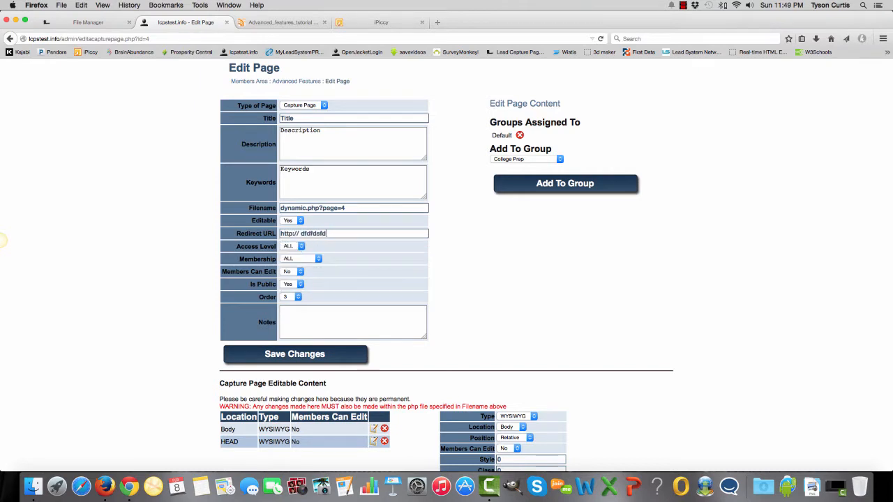
{"action": "key", "text": "BackSpace"}
{"action": "key", "text": "BackSpace"}
{"action": "key", "text": "BackSpace"}
{"action": "key", "text": "BackSpace"}
{"action": "key", "text": "BackSpace"}
{"action": "key", "text": "BackSpace"}
{"action": "key", "text": "BackSpace"}
{"action": "key", "text": "BackSpace"}
{"action": "key", "text": "BackSpace"}
{"action": "key", "text": "BackSpace"}
{"action": "key", "text": "BackSpace"}
{"action": "key", "text": "BackSpace"}
{"action": "key", "text": "BackSpace"}
{"action": "key", "text": "BackSpace"}
{"action": "key", "text": "BackSpace"}
- Open the page's content for editing, select the headline text and view its HTML source code without changing it
{"action": "left_click", "coordinate": [527, 104]}
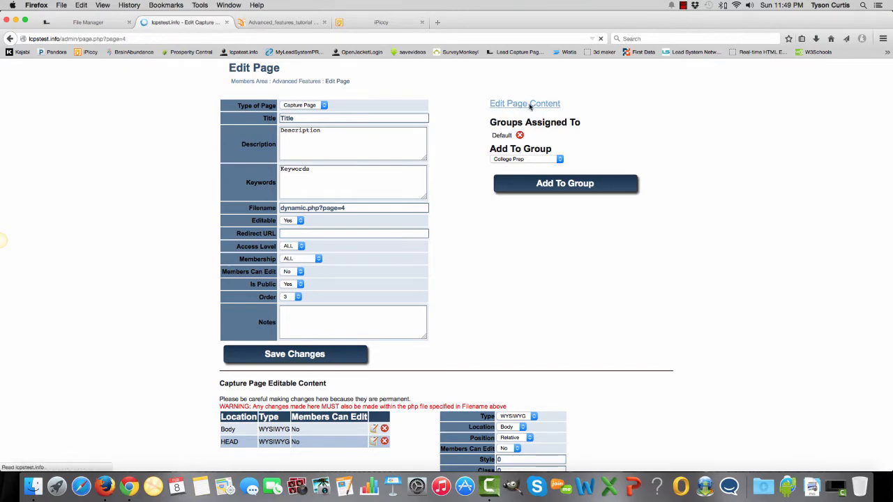
{"action": "scroll", "coordinate": [486, 265], "scroll_direction": "down", "scroll_amount": 2}
{"action": "left_click_drag", "start_coordinate": [488, 263], "coordinate": [403, 242]}
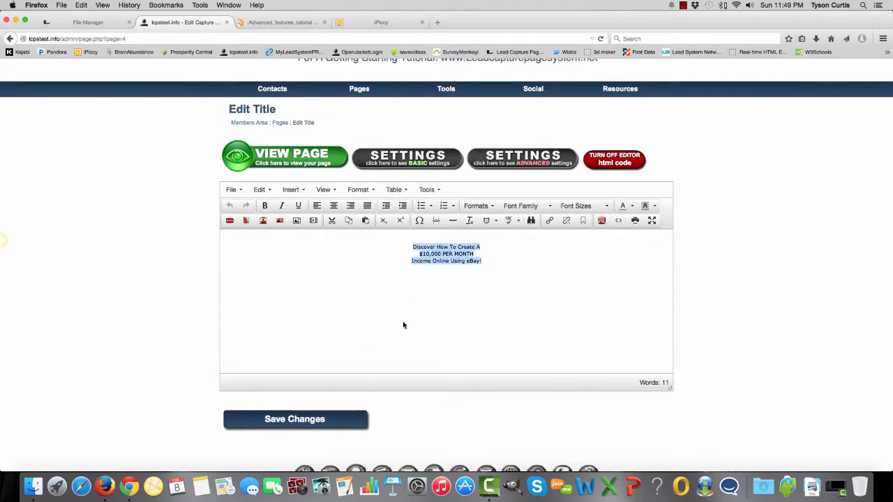
{"action": "left_click", "coordinate": [618, 220]}
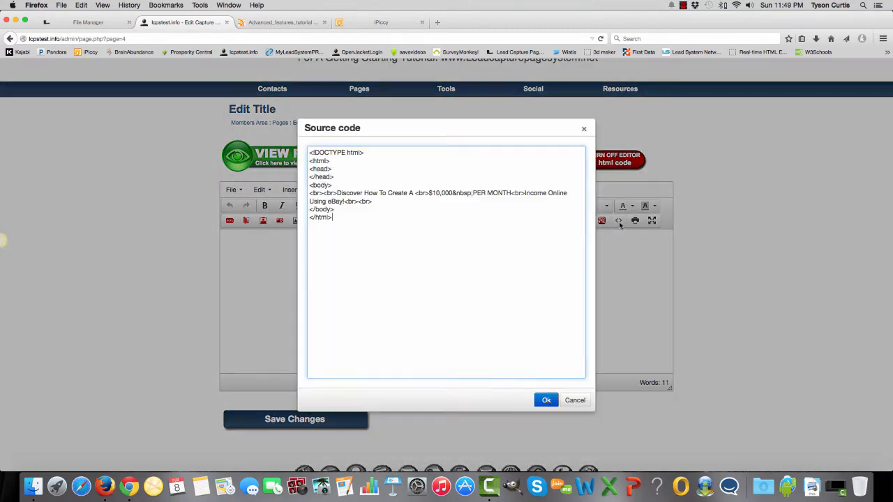
{"action": "left_click", "coordinate": [572, 401]}
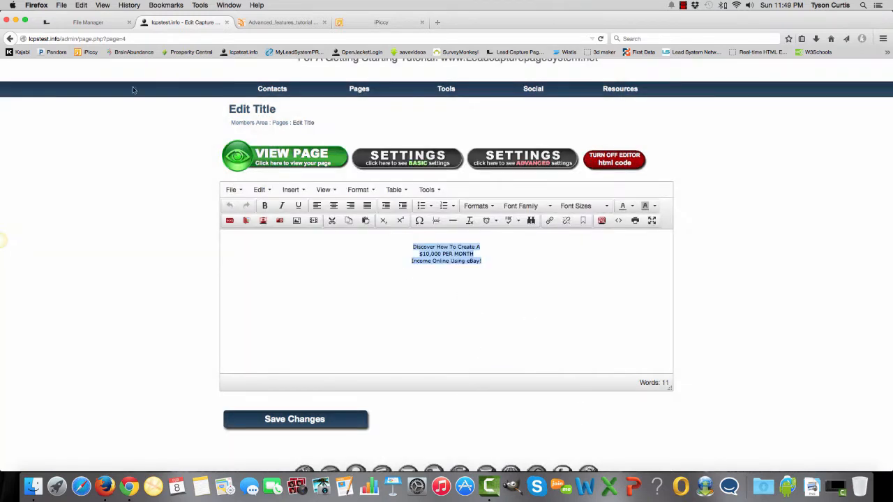
- Leave the page editor without saving and return to the Add A Page options in Advanced Features
{"action": "left_click", "coordinate": [9, 39]}
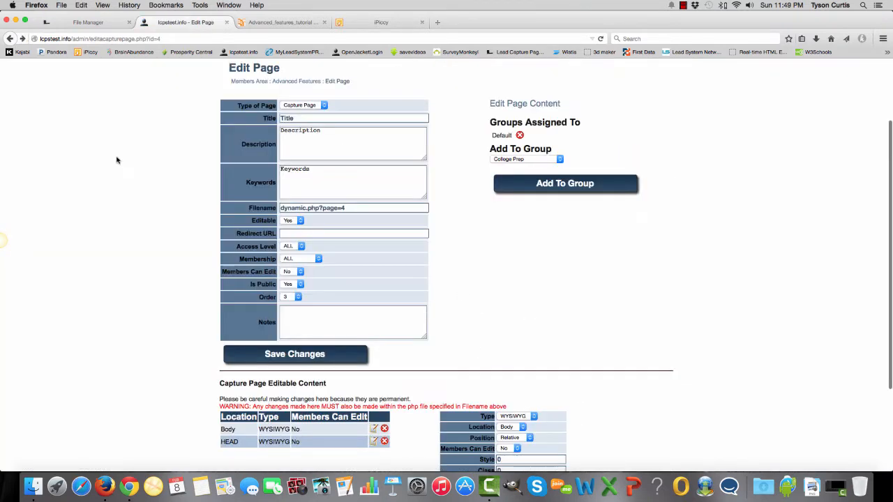
{"action": "scroll", "coordinate": [110, 144], "scroll_direction": "up", "scroll_amount": 3}
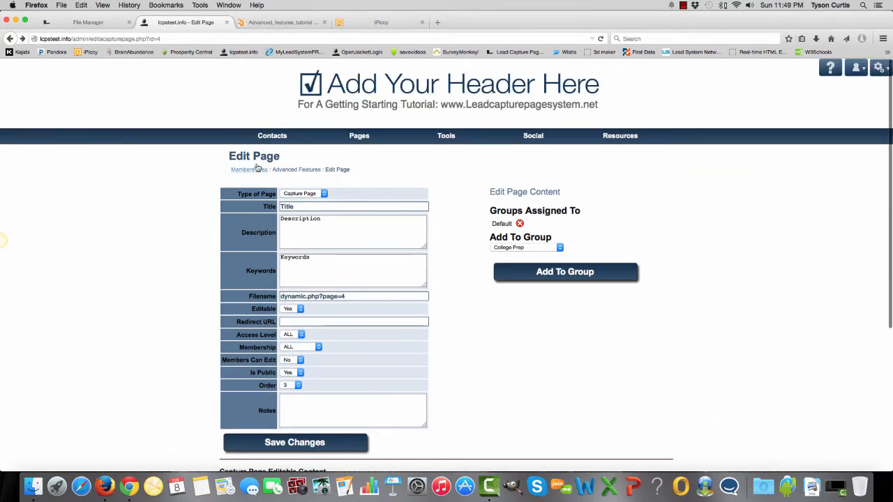
{"action": "left_click", "coordinate": [9, 38]}
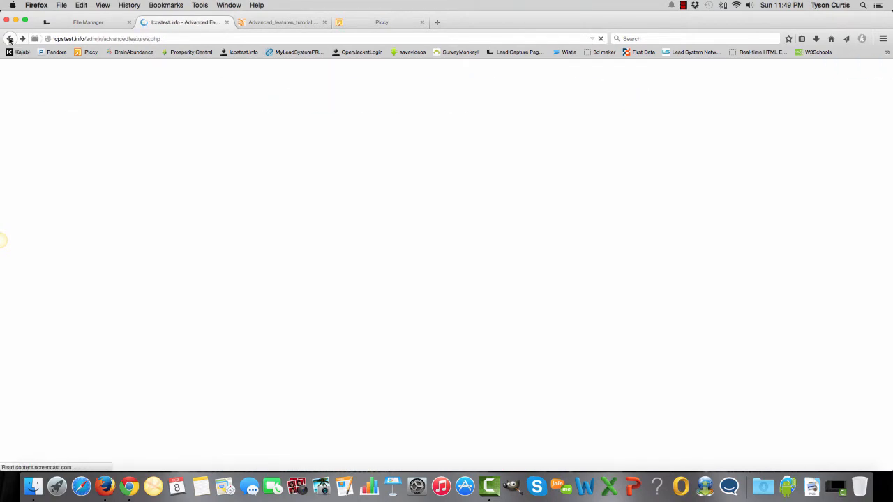
{"action": "scroll", "coordinate": [184, 213], "scroll_direction": "up", "scroll_amount": 5}
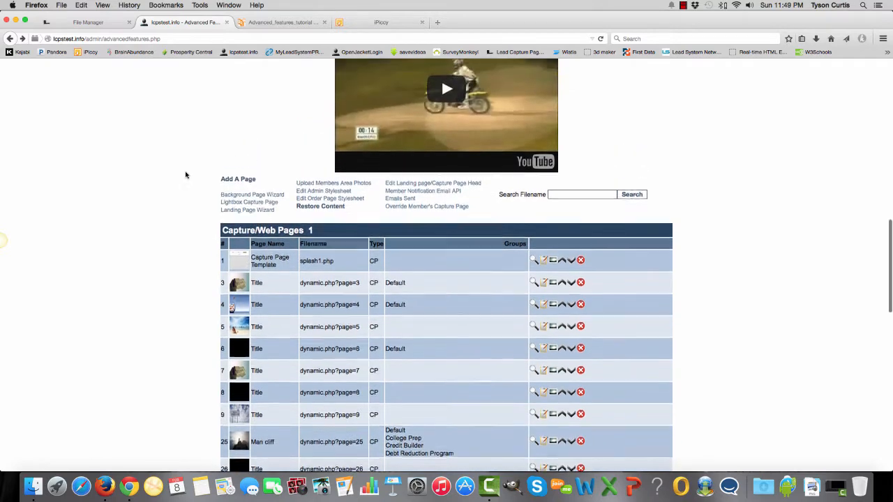
{"action": "scroll", "coordinate": [236, 175], "scroll_direction": "up", "scroll_amount": 1}
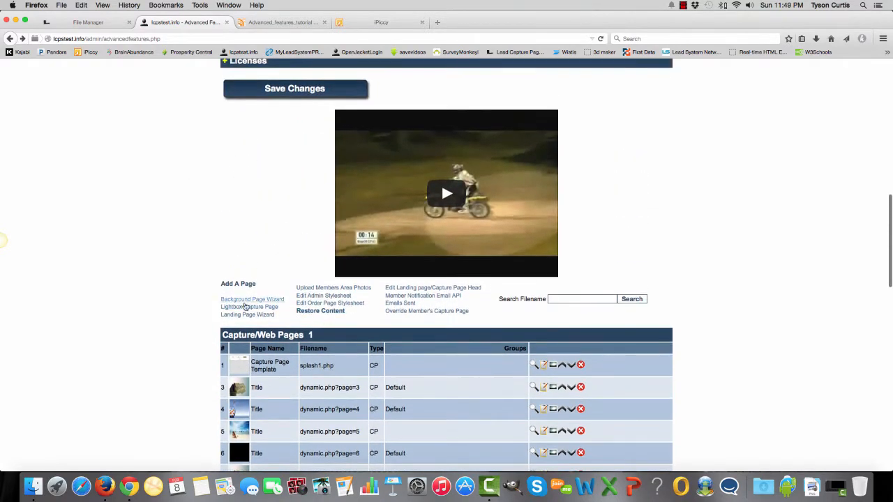
- Start the Background Page Wizard, browse the background images and proceed without selecting or uploading one
{"action": "left_click", "coordinate": [250, 301]}
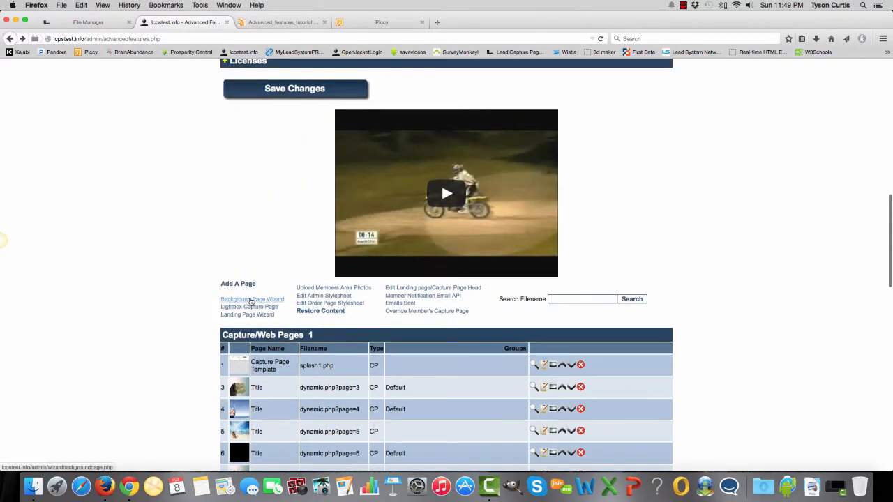
{"action": "scroll", "coordinate": [160, 305], "scroll_direction": "down", "scroll_amount": 2}
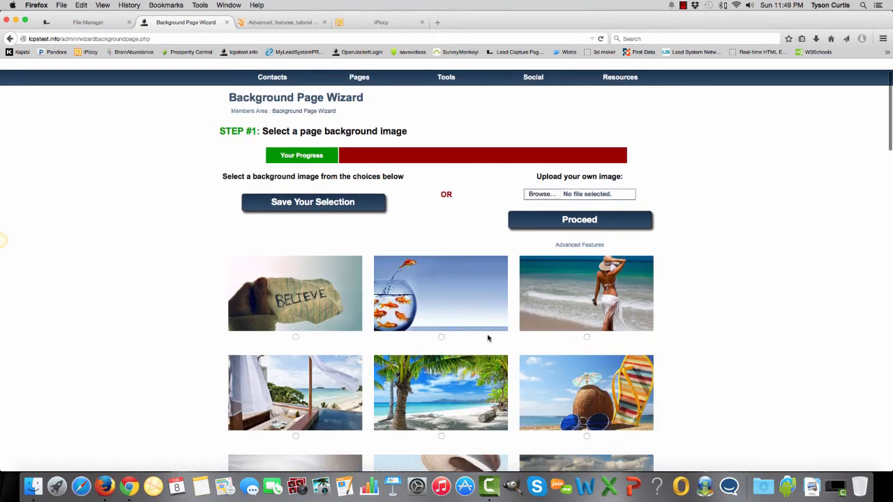
{"action": "scroll", "coordinate": [489, 338], "scroll_direction": "down", "scroll_amount": 5}
{"action": "scroll", "coordinate": [489, 338], "scroll_direction": "up", "scroll_amount": 6}
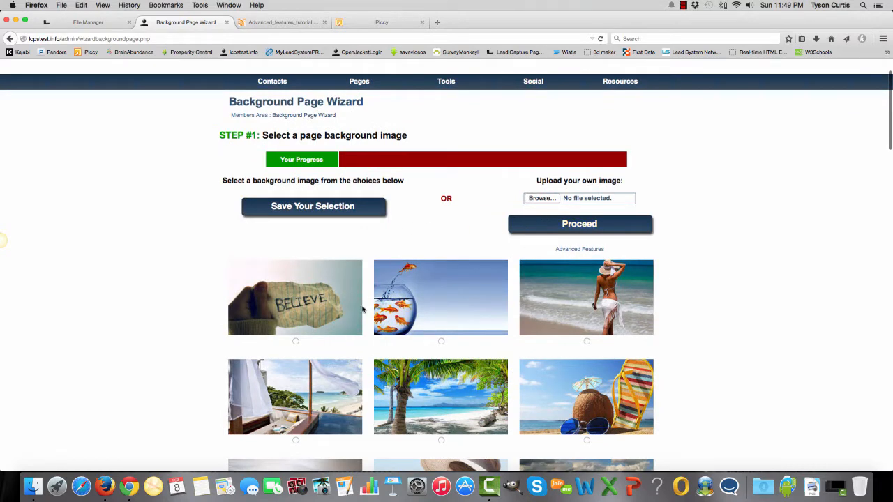
{"action": "left_click", "coordinate": [563, 231]}
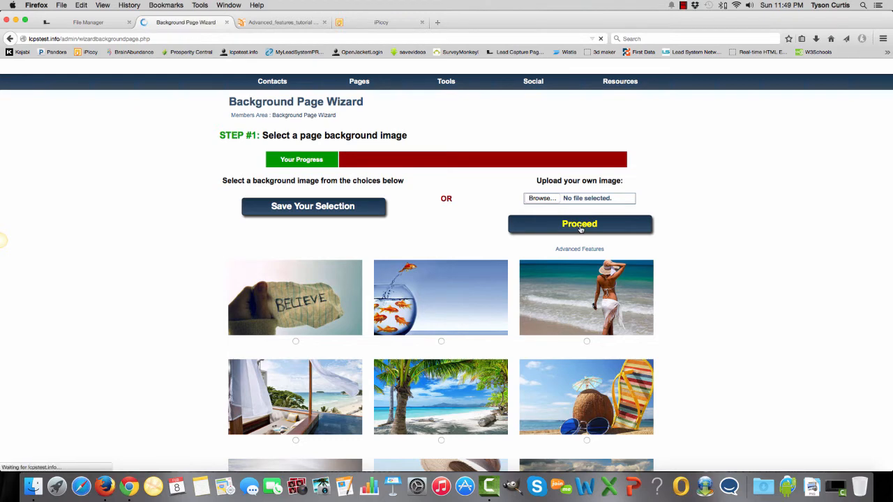
- Set the form's background color to white, FFFFFF
{"action": "scroll", "coordinate": [216, 268], "scroll_direction": "down", "scroll_amount": 7}
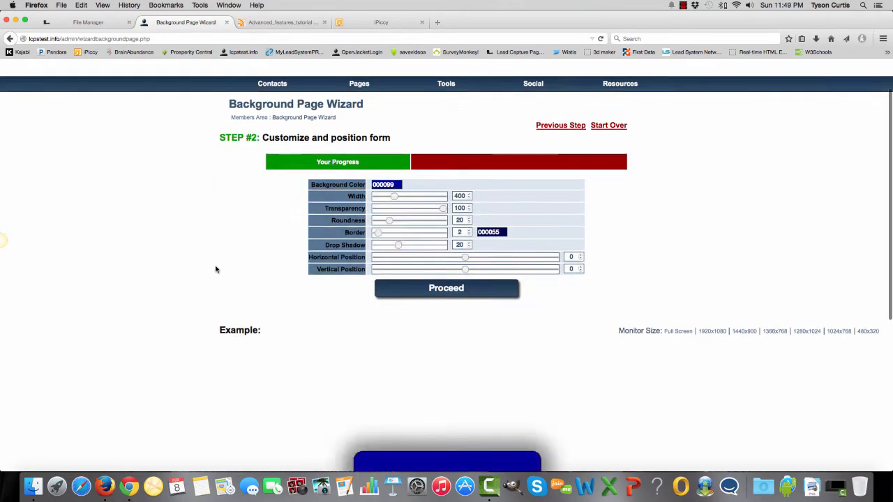
{"action": "scroll", "coordinate": [215, 268], "scroll_direction": "up", "scroll_amount": 3}
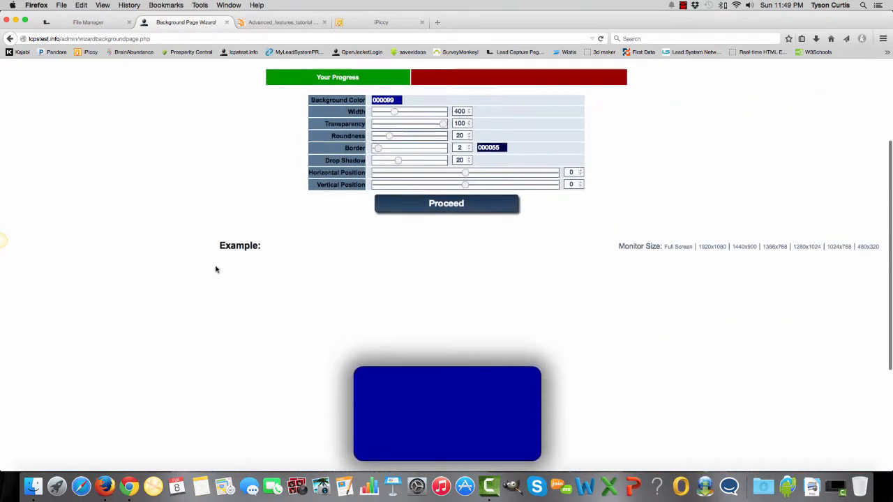
{"action": "left_click", "coordinate": [403, 106]}
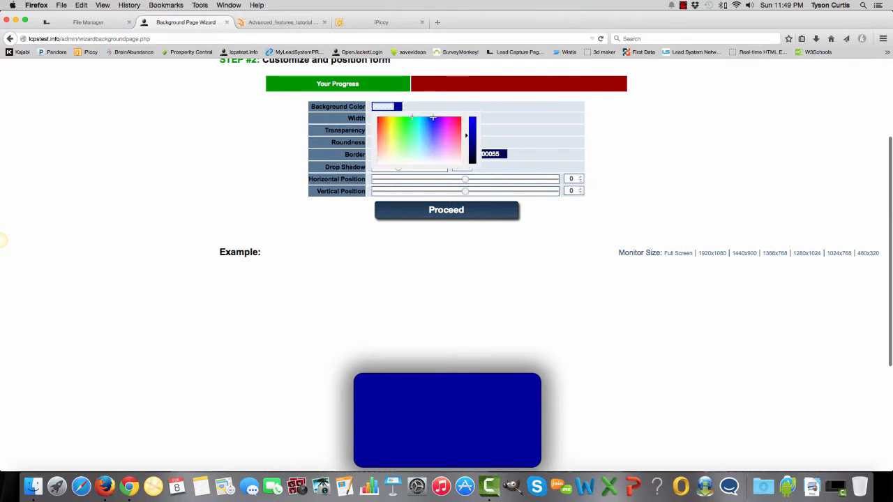
{"action": "type", "text": "fffff"}
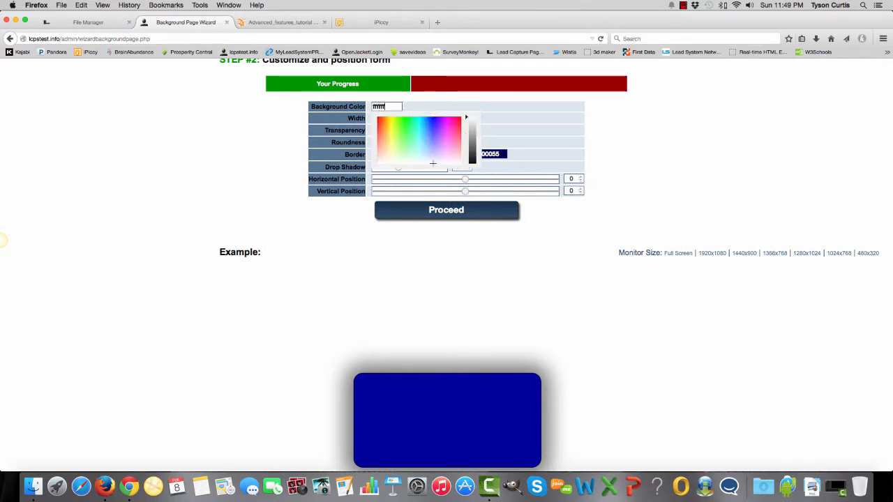
{"action": "left_click", "coordinate": [693, 166]}
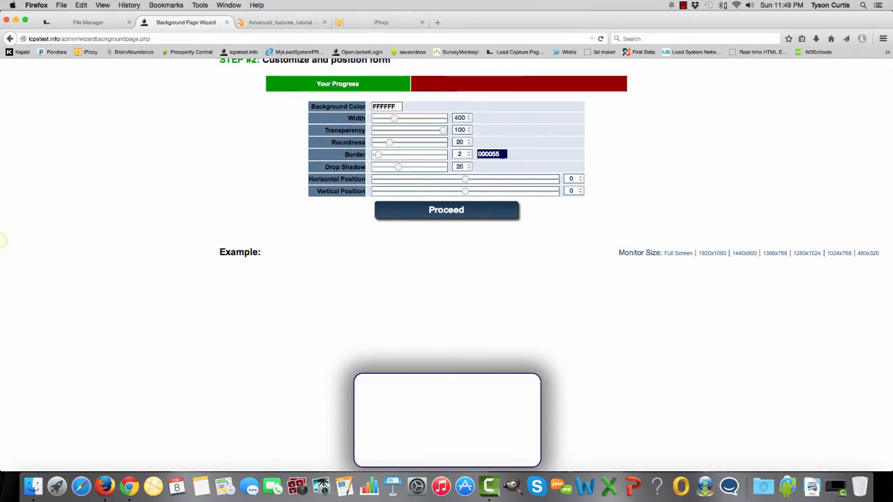
- Set the form's width to 660, transparency to 12, roundness to 27, border to 14 and horizontal position to -14
{"action": "scroll", "coordinate": [323, 289], "scroll_direction": "down", "scroll_amount": 1}
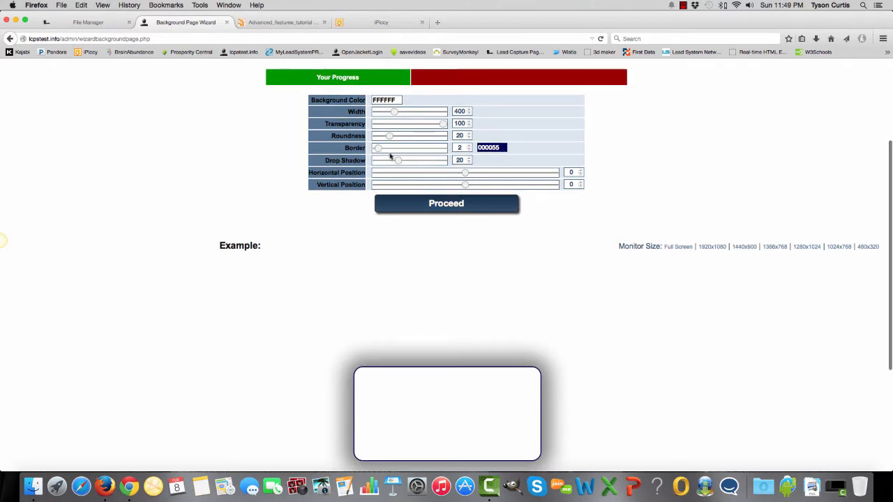
{"action": "left_click_drag", "start_coordinate": [399, 111], "coordinate": [416, 115]}
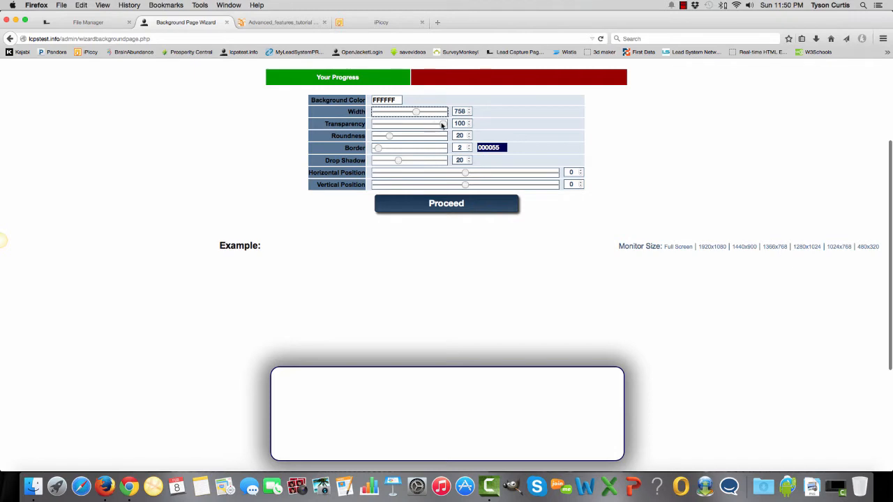
{"action": "left_click", "coordinate": [414, 113]}
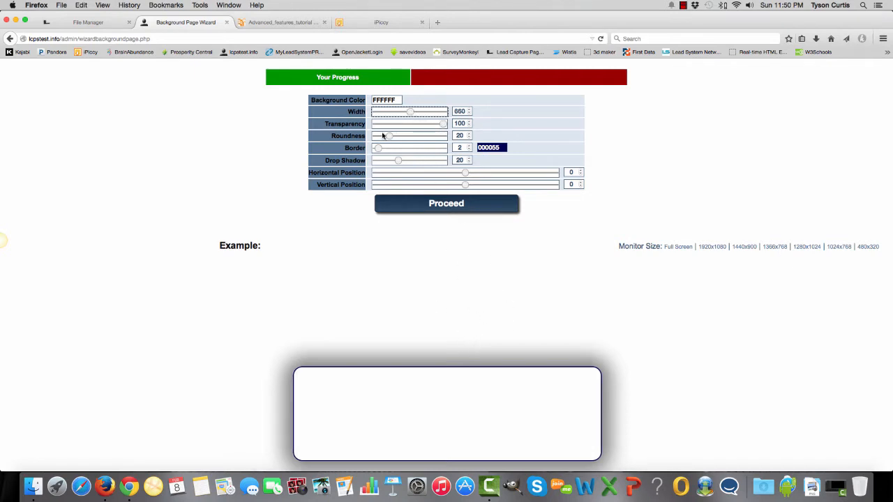
{"action": "left_click_drag", "start_coordinate": [435, 125], "coordinate": [390, 148]}
- Set the form's border color to 0A1255 and its drop shadow to 26, and proceed to the form field choices
{"action": "left_click", "coordinate": [492, 147]}
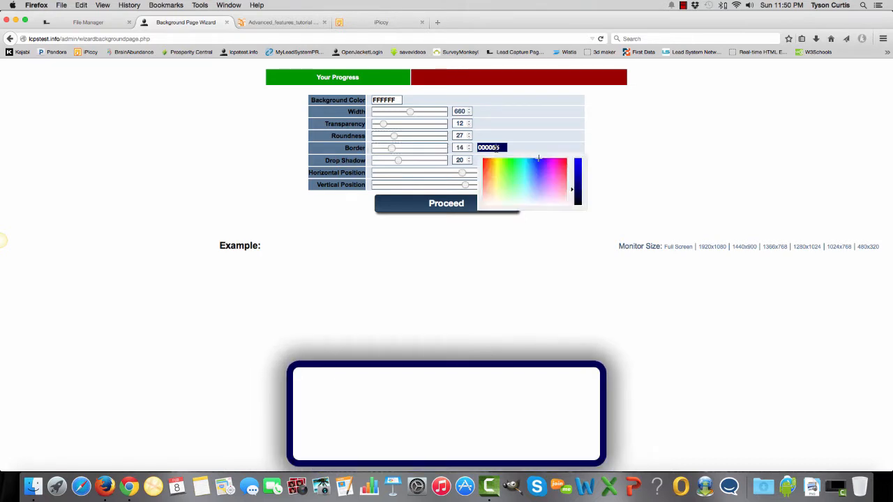
{"action": "left_click", "coordinate": [496, 164]}
{"action": "mouse_move", "coordinate": [497, 164]}
{"action": "left_mouse_down"}
{"action": "mouse_move", "coordinate": [499, 175]}
{"action": "mouse_move", "coordinate": [537, 164]}
{"action": "left_mouse_up"}
{"action": "mouse_move", "coordinate": [398, 160]}
{"action": "left_mouse_down"}
{"action": "mouse_move", "coordinate": [443, 162]}
{"action": "mouse_move", "coordinate": [373, 161]}
{"action": "mouse_move", "coordinate": [405, 164]}
{"action": "left_mouse_up"}
{"action": "scroll", "coordinate": [496, 272], "scroll_direction": "down", "scroll_amount": 1}
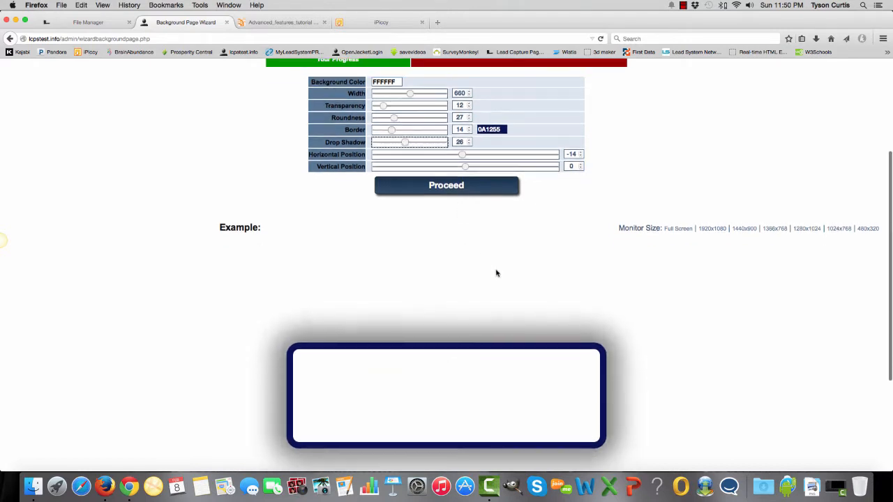
{"action": "left_click", "coordinate": [445, 184]}
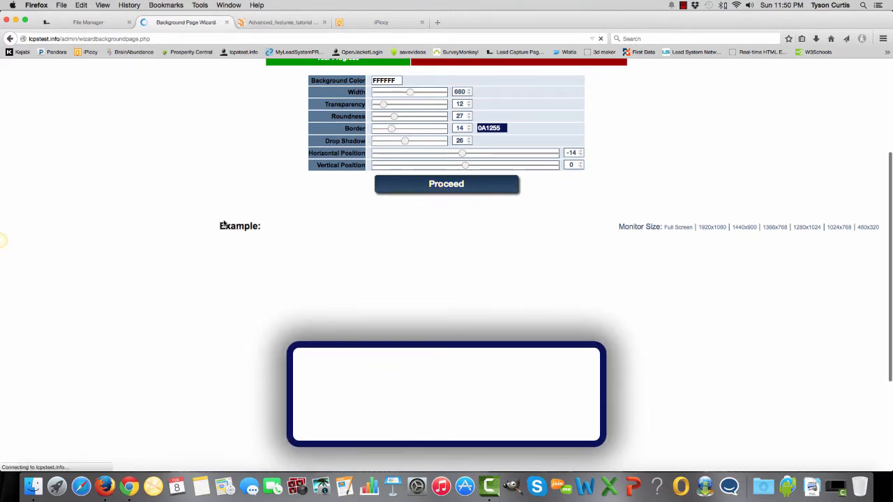
- Include the Phone field in the form and reorder the fields to Email, Phone, First Name
{"action": "scroll", "coordinate": [214, 216], "scroll_direction": "down", "scroll_amount": 3}
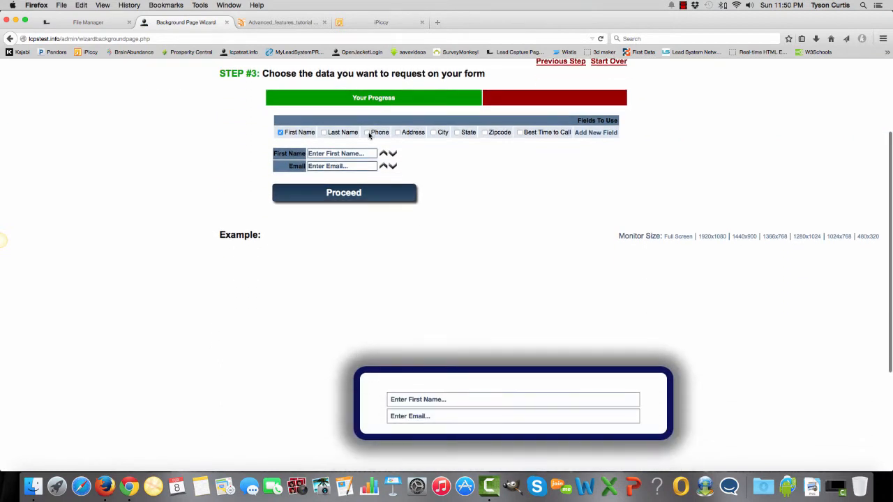
{"action": "left_click", "coordinate": [367, 132]}
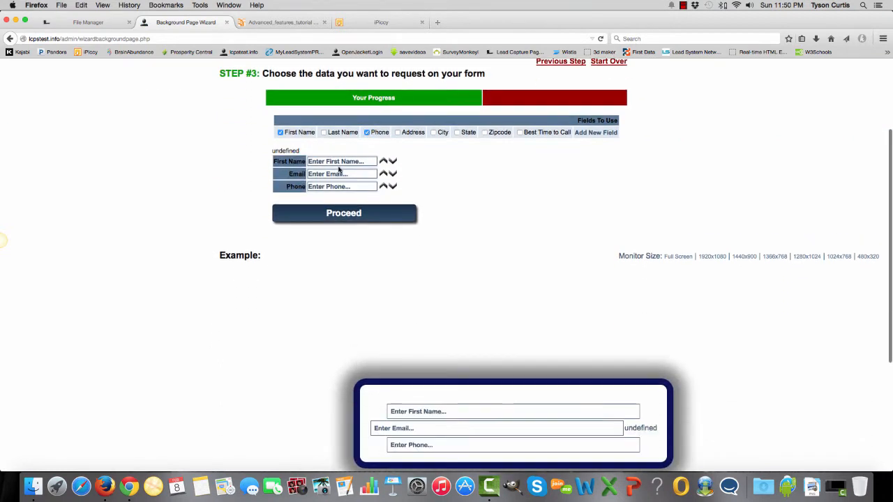
{"action": "left_click", "coordinate": [392, 162]}
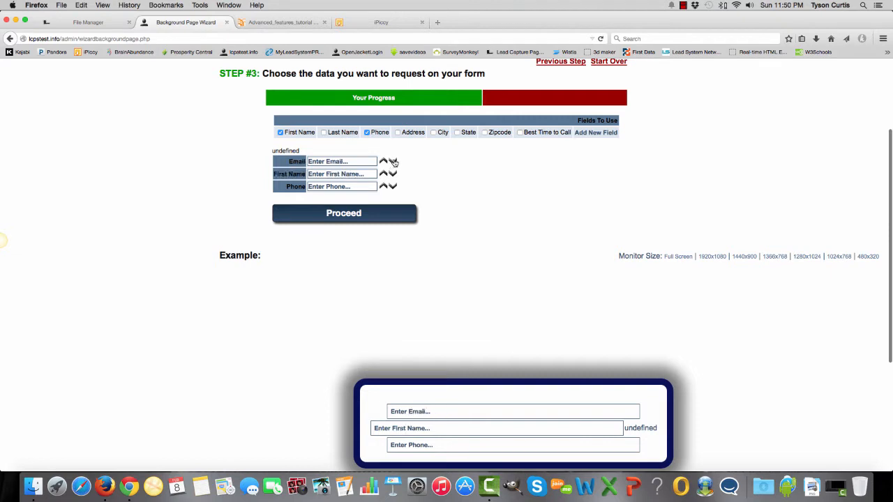
{"action": "left_click", "coordinate": [394, 174]}
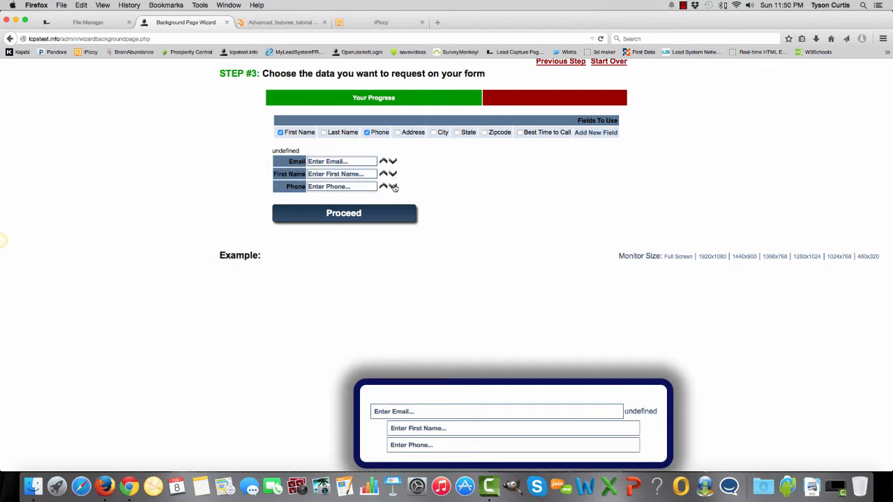
{"action": "left_click", "coordinate": [383, 186]}
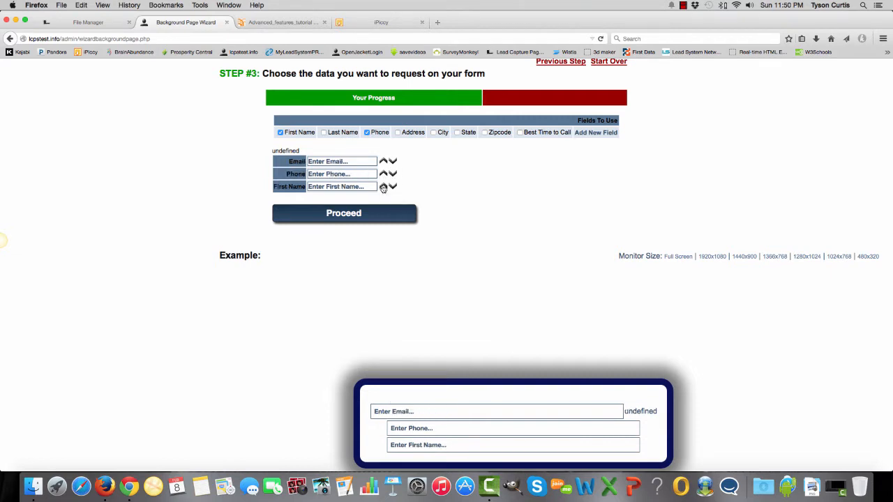
- Reorder the form fields to First Name, Email, Phone and proceed to the form button choices
{"action": "left_click", "coordinate": [384, 174]}
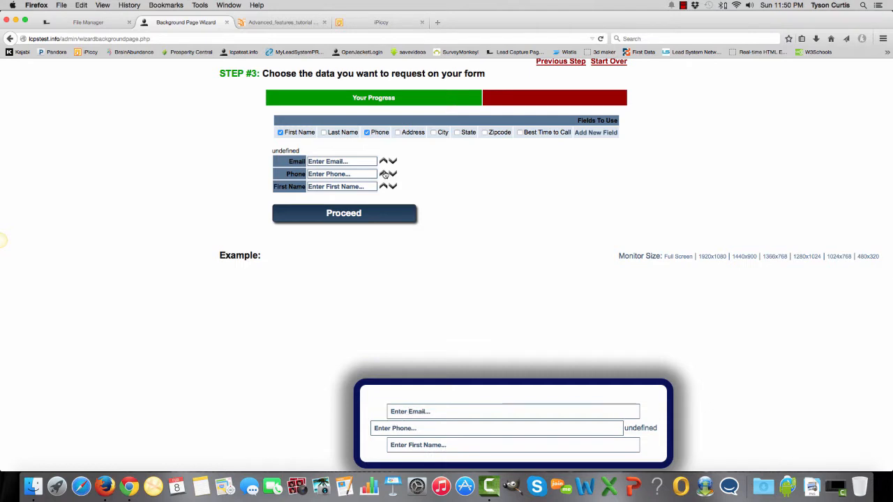
{"action": "left_click", "coordinate": [393, 175]}
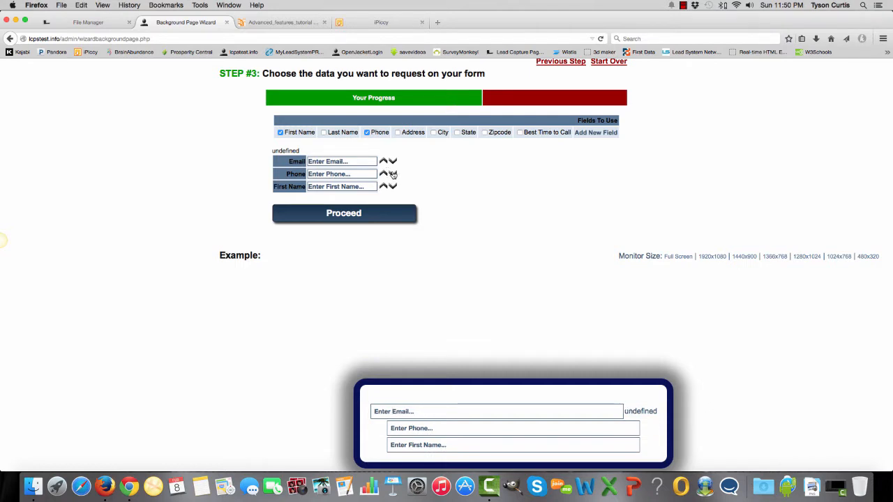
{"action": "left_click", "coordinate": [393, 161]}
{"action": "left_click", "coordinate": [383, 186]}
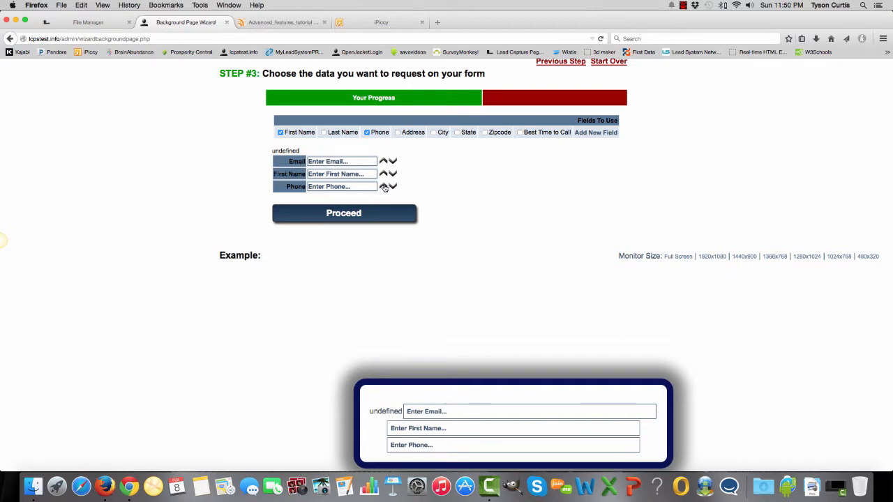
{"action": "left_click", "coordinate": [382, 175]}
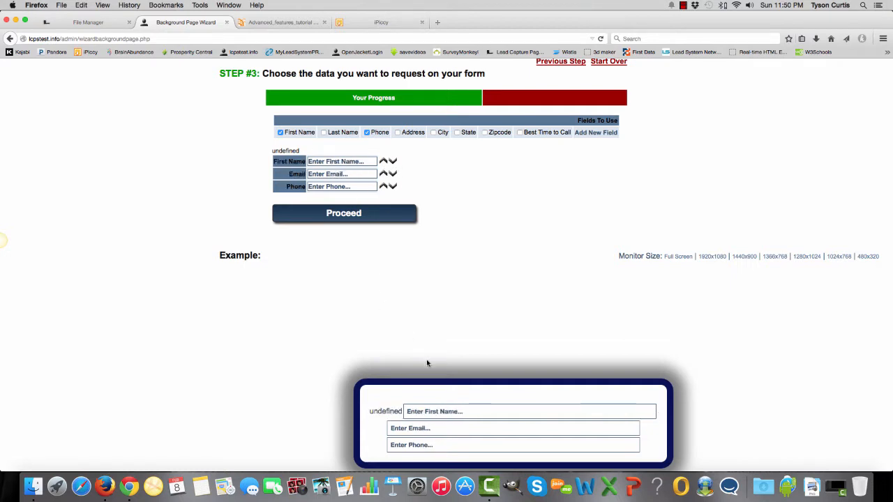
{"action": "left_click", "coordinate": [394, 162]}
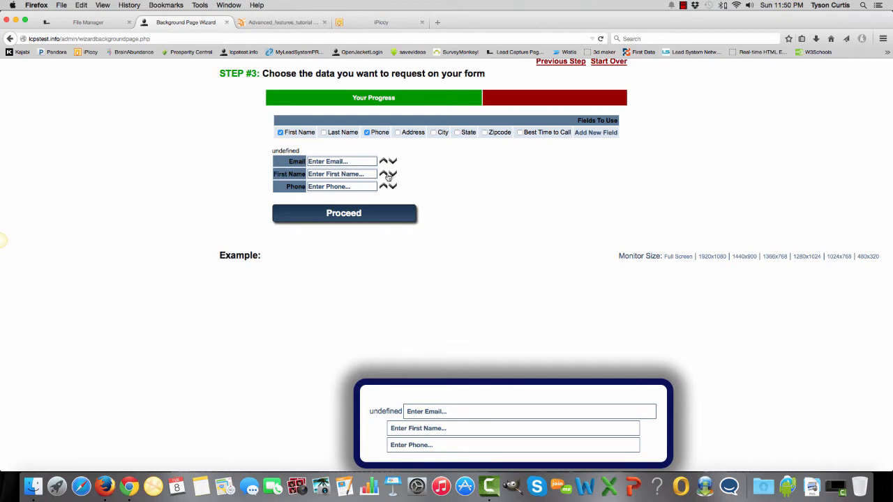
{"action": "left_click", "coordinate": [383, 161]}
{"action": "left_click", "coordinate": [385, 174]}
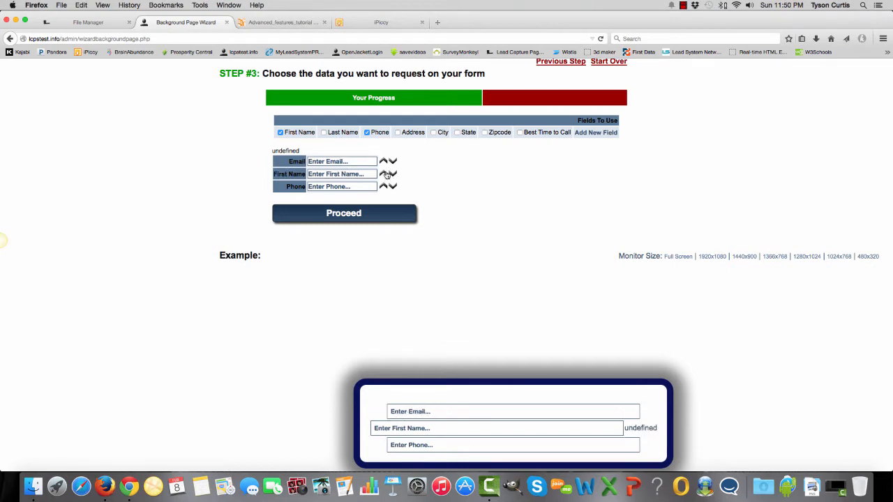
{"action": "left_click", "coordinate": [384, 189]}
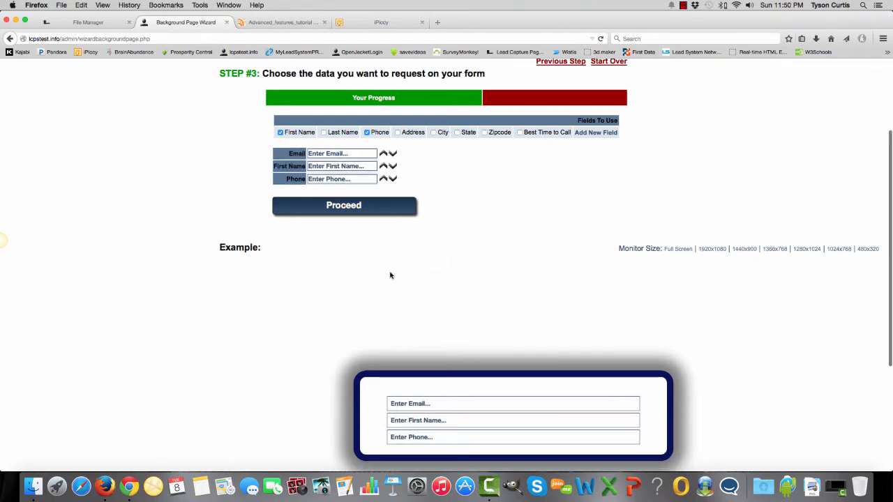
{"action": "left_click", "coordinate": [383, 166]}
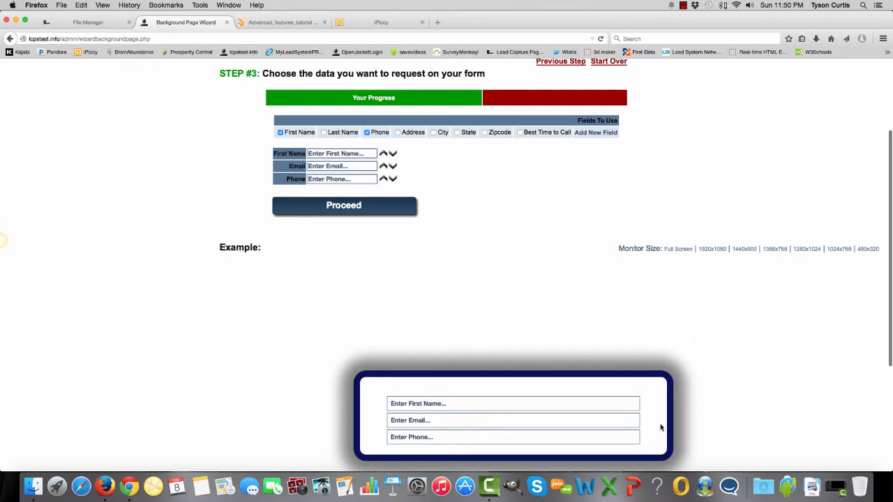
{"action": "left_click", "coordinate": [352, 206]}
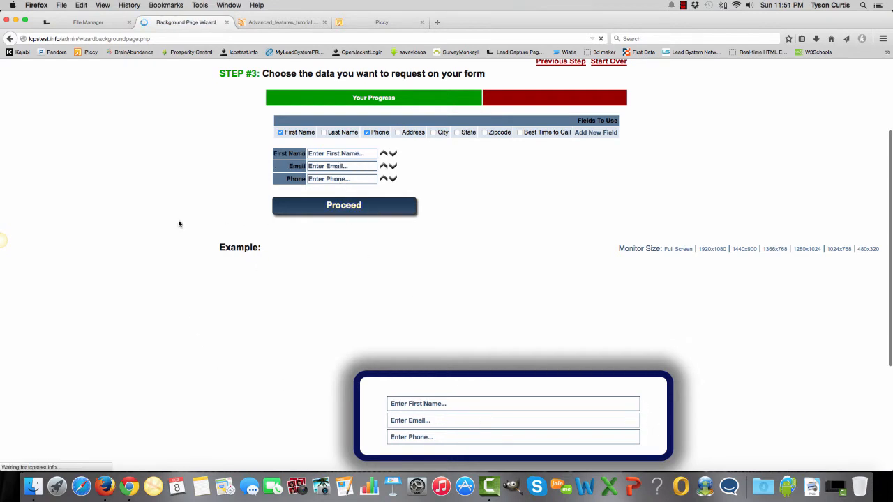
- Choose the orange JOIN NOW form button with blue arrows and the "CLick the button below to join now" text, and proceed
{"action": "scroll", "coordinate": [178, 224], "scroll_direction": "down", "scroll_amount": 3}
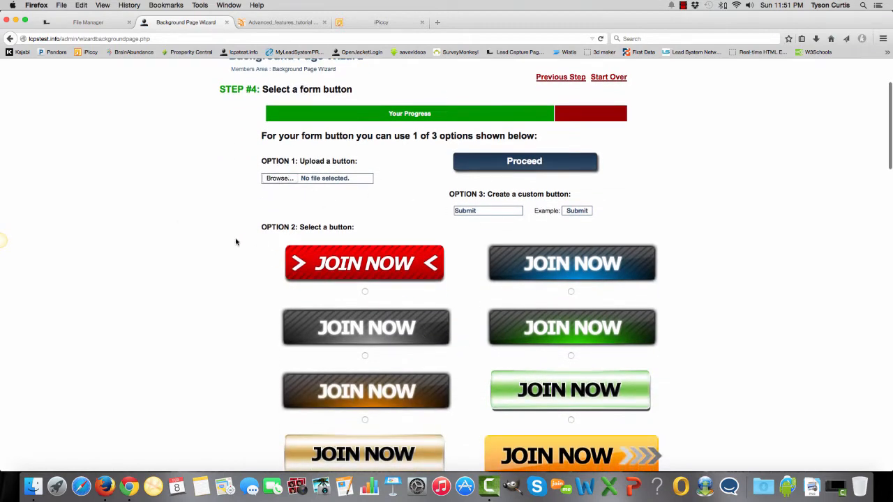
{"action": "scroll", "coordinate": [236, 242], "scroll_direction": "down", "scroll_amount": 10}
{"action": "scroll", "coordinate": [571, 266], "scroll_direction": "up", "scroll_amount": 10}
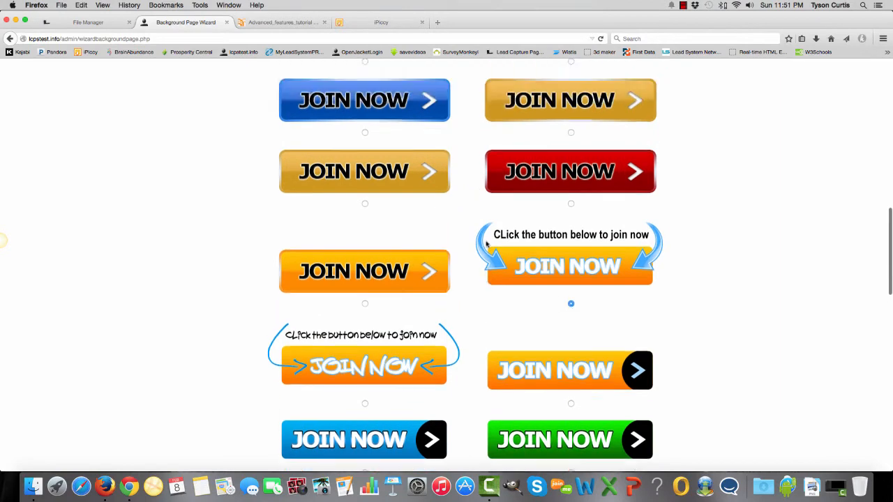
{"action": "left_click", "coordinate": [507, 205]}
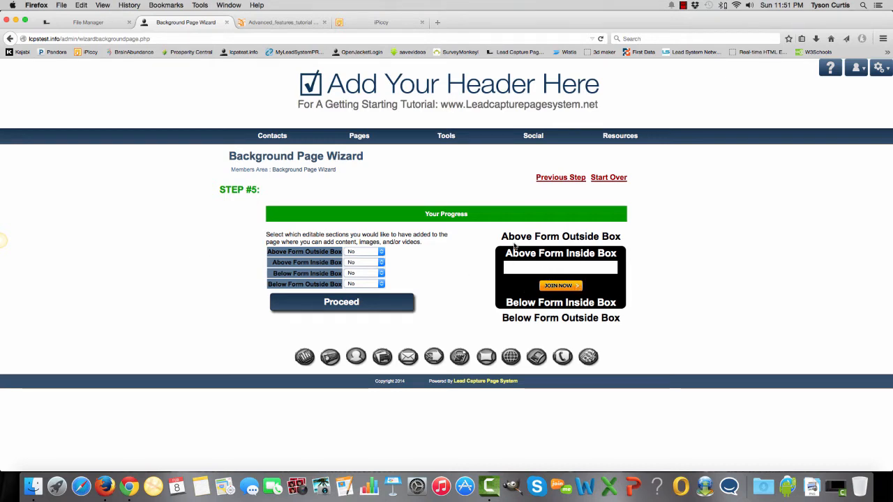
- Set all four editable sections, above and below the form both inside and outside the box, to WYSIWYG and proceed
{"action": "left_click_drag", "start_coordinate": [500, 237], "coordinate": [624, 237]}
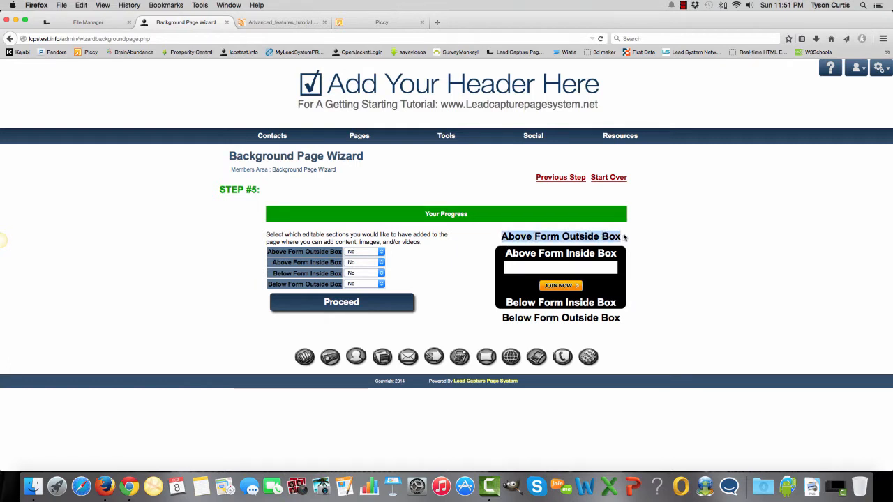
{"action": "left_click_drag", "start_coordinate": [504, 253], "coordinate": [615, 257]}
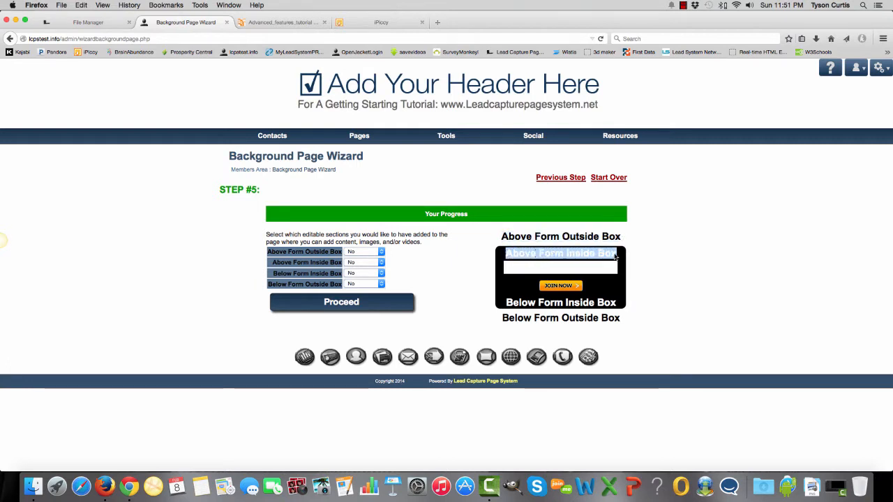
{"action": "left_click_drag", "start_coordinate": [503, 302], "coordinate": [621, 306]}
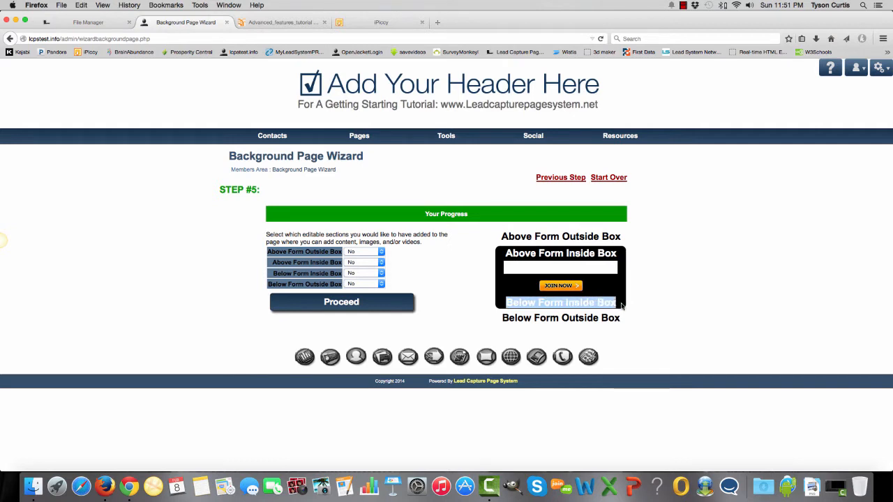
{"action": "left_click_drag", "start_coordinate": [497, 323], "coordinate": [651, 326]}
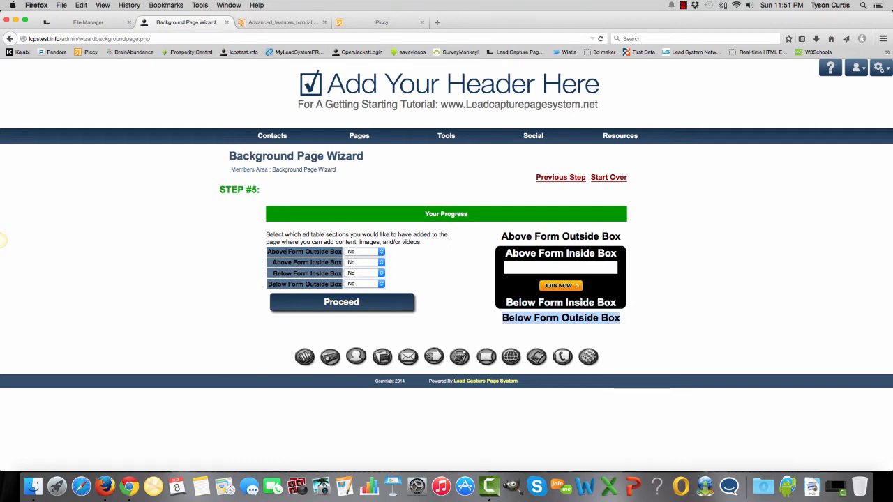
{"action": "left_click", "coordinate": [361, 252]}
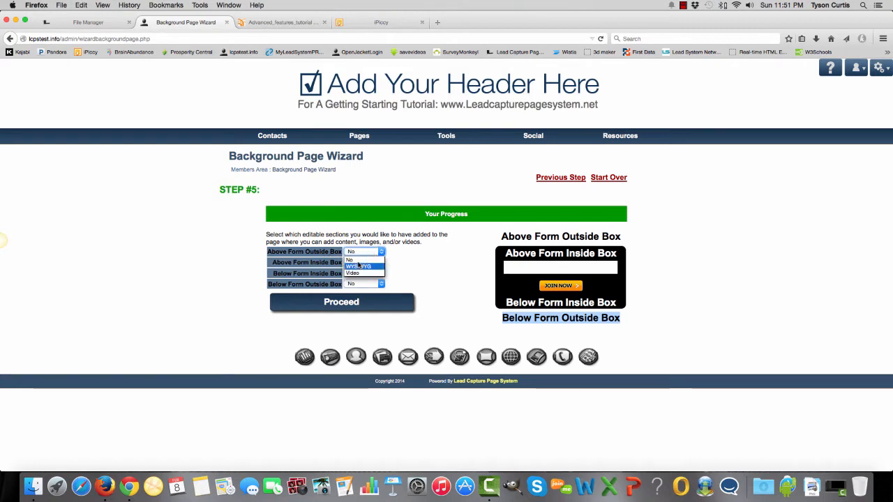
{"action": "left_click", "coordinate": [359, 267]}
{"action": "left_click", "coordinate": [368, 262]}
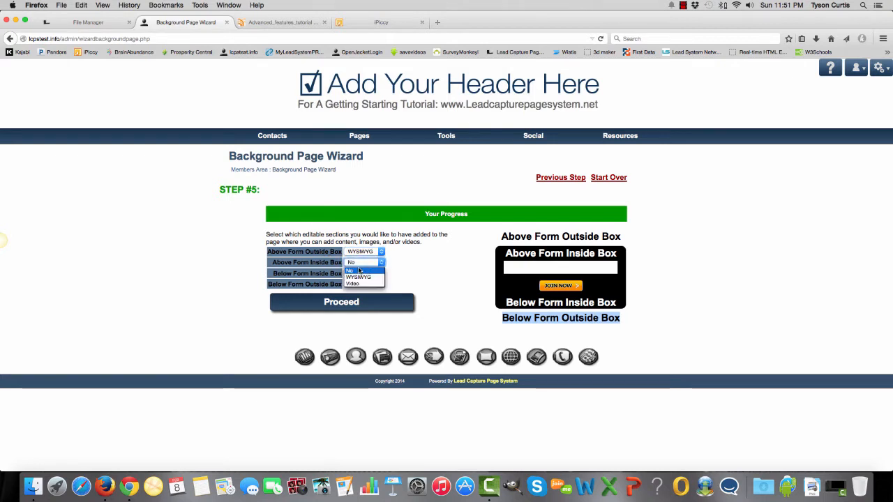
{"action": "left_click", "coordinate": [359, 277]}
{"action": "left_click", "coordinate": [363, 273]}
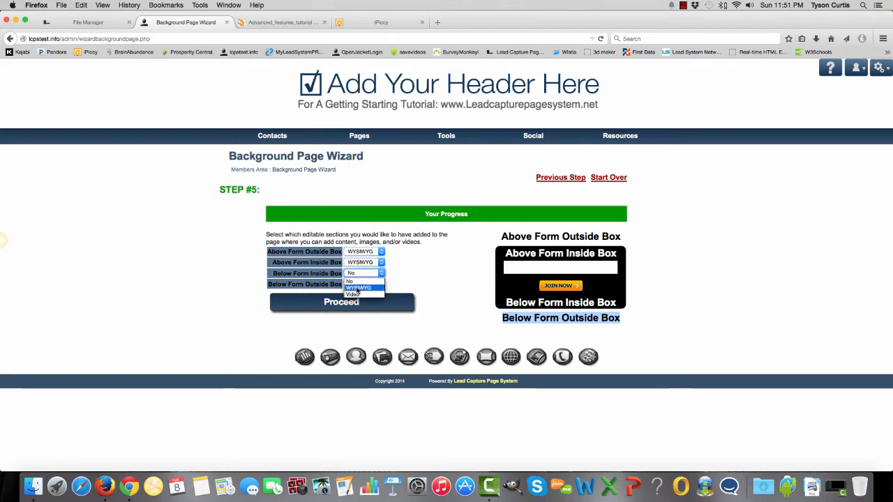
{"action": "left_click", "coordinate": [357, 288]}
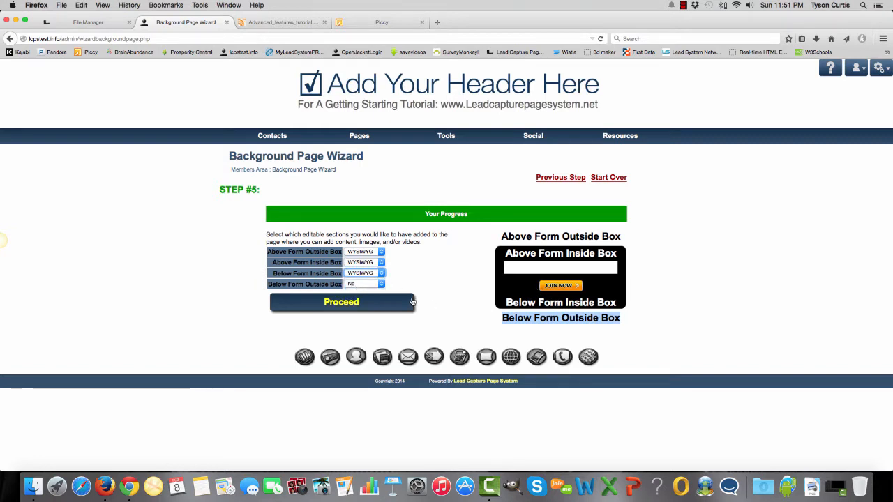
{"action": "left_click", "coordinate": [381, 285]}
{"action": "left_click", "coordinate": [358, 298]}
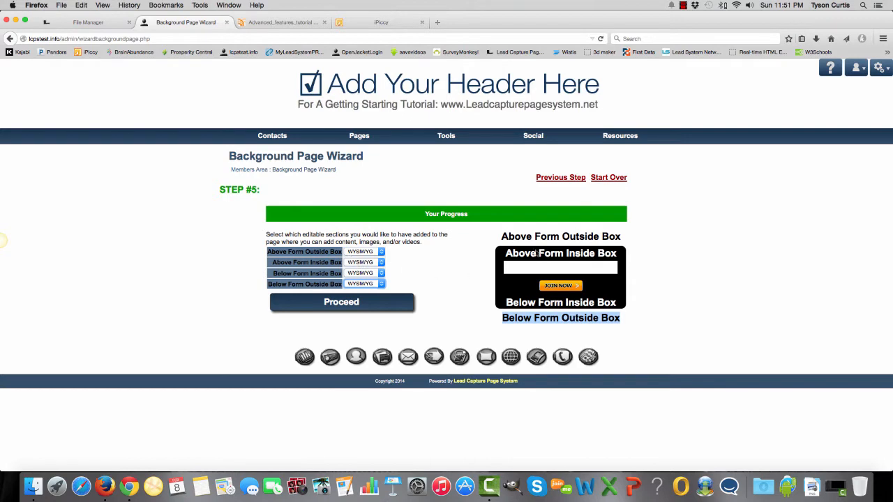
{"action": "left_click", "coordinate": [355, 304]}
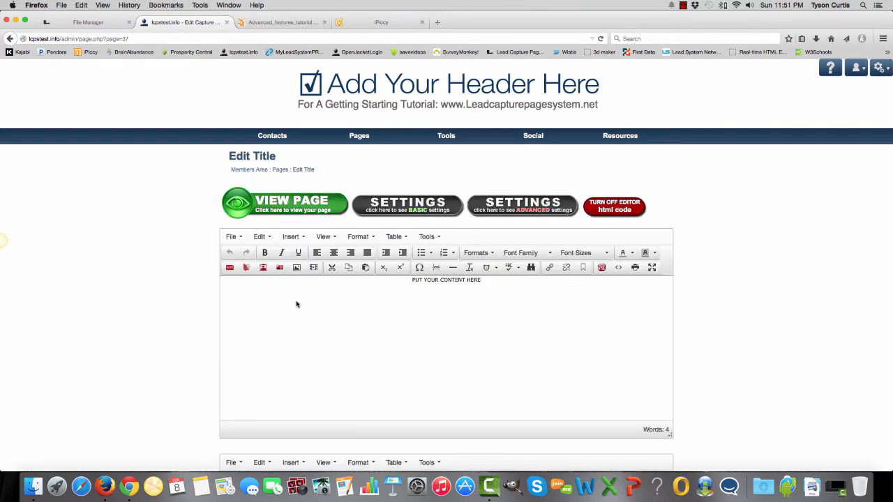
- Look through the new page's content editors and view the live page to examine where each placeholder section sits around the form
{"action": "scroll", "coordinate": [296, 304], "scroll_direction": "down", "scroll_amount": 8}
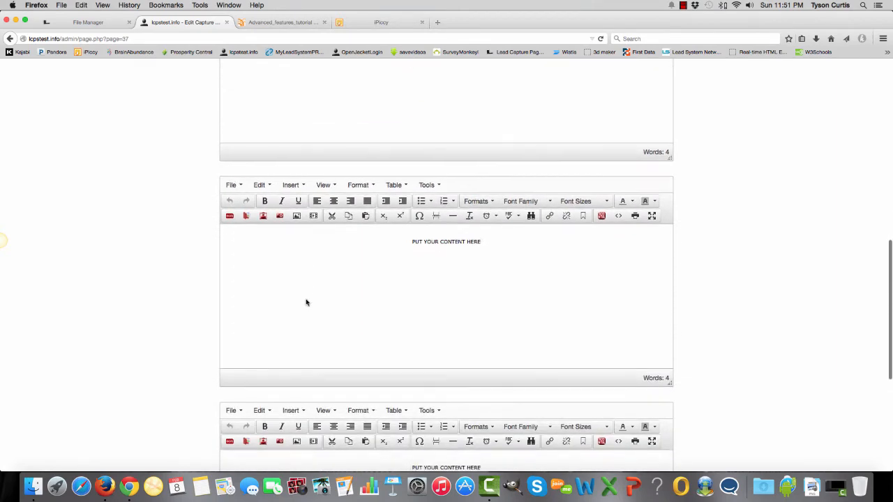
{"action": "scroll", "coordinate": [306, 302], "scroll_direction": "down", "scroll_amount": 7}
{"action": "scroll", "coordinate": [306, 302], "scroll_direction": "up", "scroll_amount": 7}
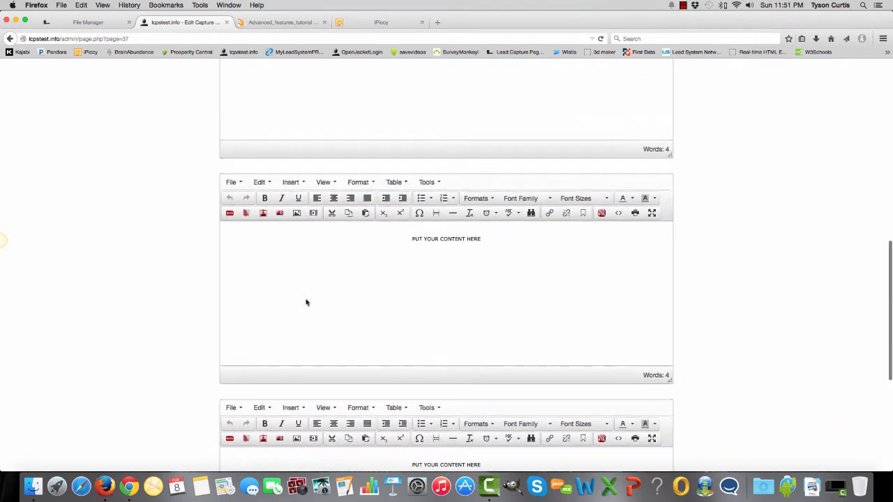
{"action": "scroll", "coordinate": [305, 302], "scroll_direction": "up", "scroll_amount": 8}
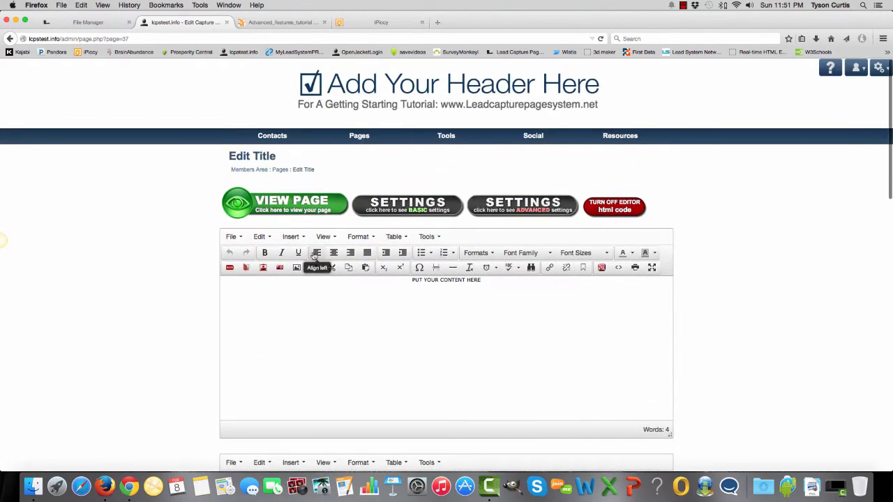
{"action": "left_click", "coordinate": [293, 203]}
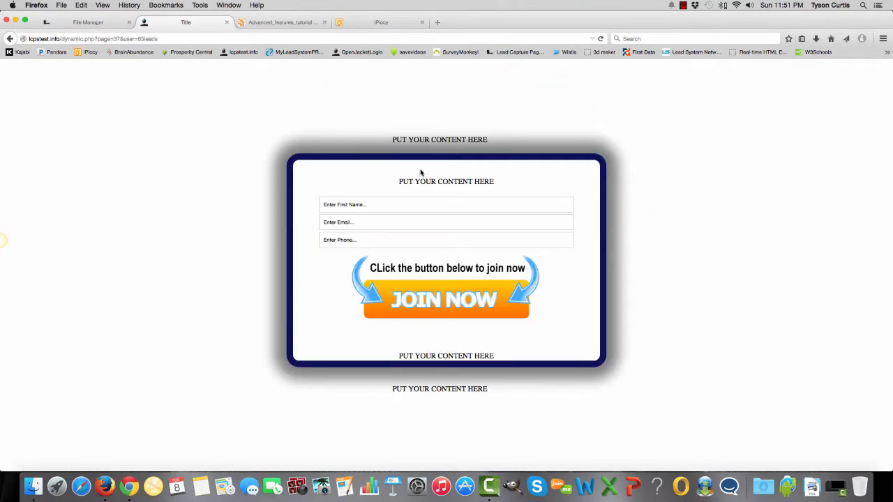
{"action": "left_click_drag", "start_coordinate": [497, 138], "coordinate": [360, 141]}
{"action": "left_click_drag", "start_coordinate": [508, 181], "coordinate": [394, 185]}
{"action": "left_click_drag", "start_coordinate": [505, 353], "coordinate": [382, 357]}
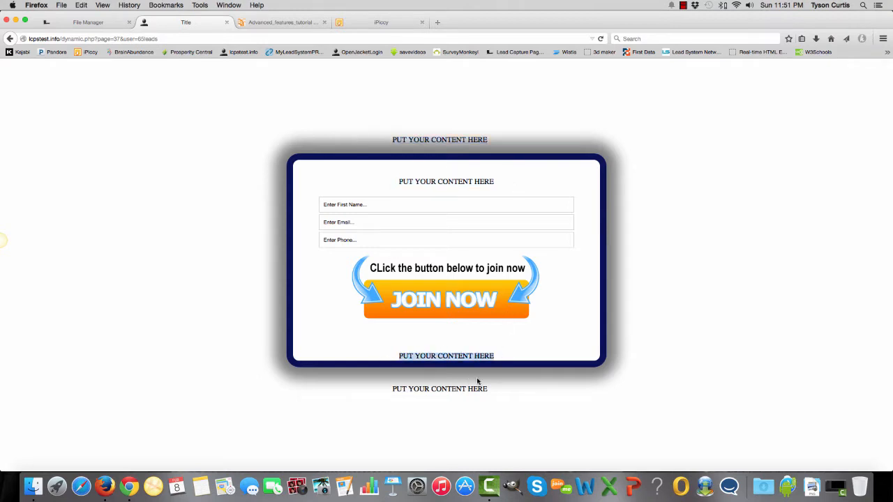
{"action": "left_click_drag", "start_coordinate": [514, 388], "coordinate": [375, 394]}
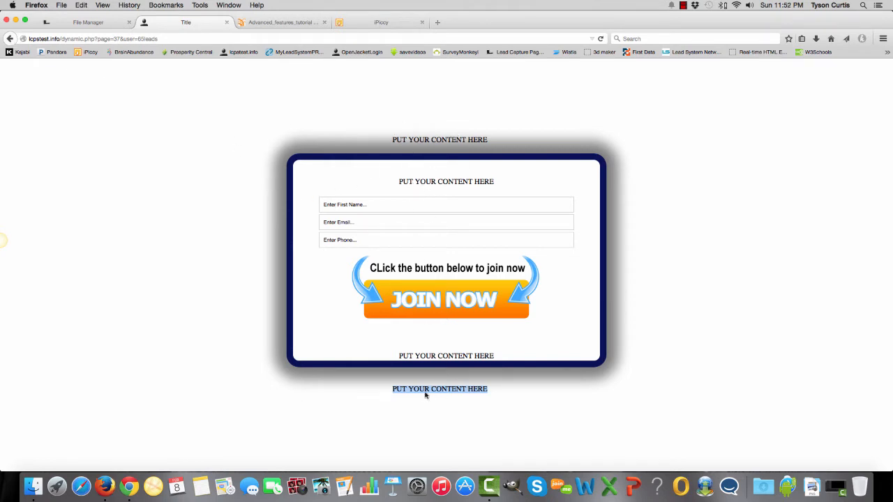
- Return to the page editor and delete the placeholder text from the first and second content sections
{"action": "left_click", "coordinate": [10, 40]}
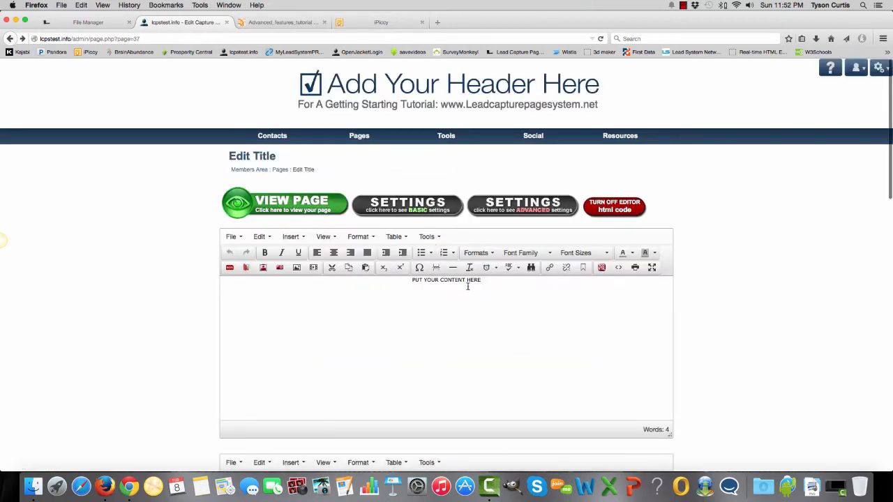
{"action": "left_click_drag", "start_coordinate": [482, 282], "coordinate": [386, 280]}
{"action": "key", "text": "BackSpace"}
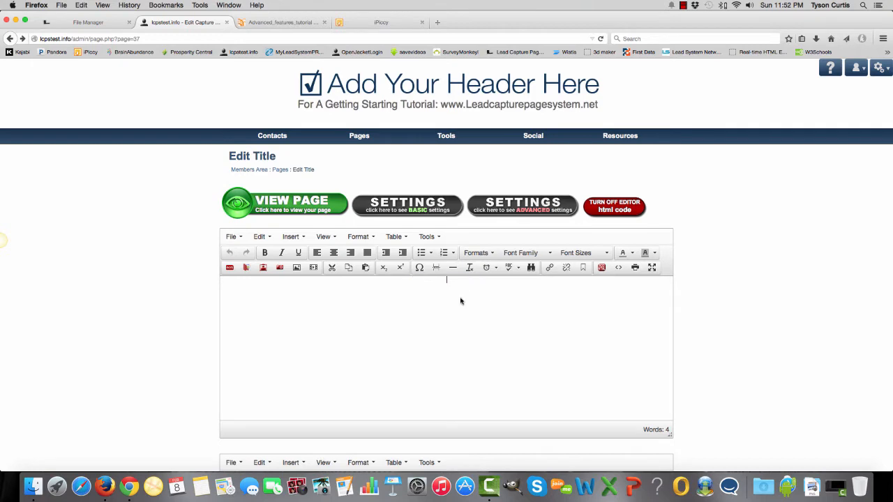
{"action": "scroll", "coordinate": [427, 380], "scroll_direction": "down", "scroll_amount": 5}
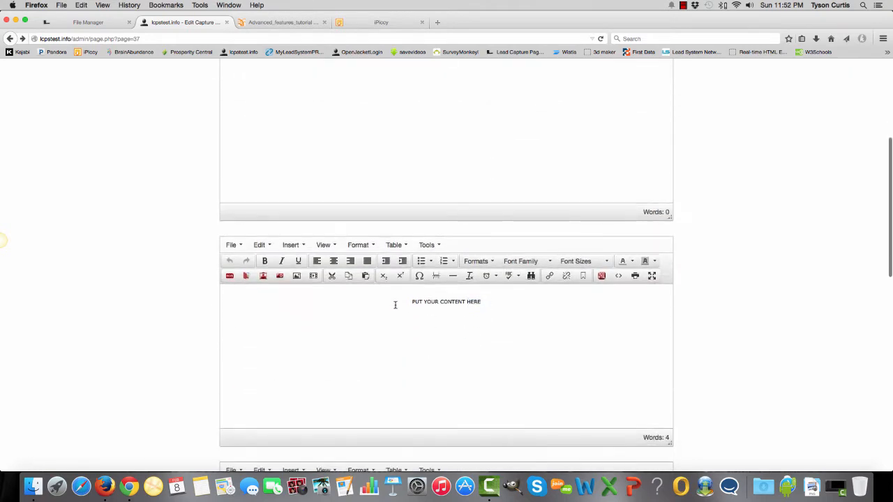
{"action": "left_click_drag", "start_coordinate": [484, 301], "coordinate": [407, 301]}
{"action": "key", "text": "BackSpace"}
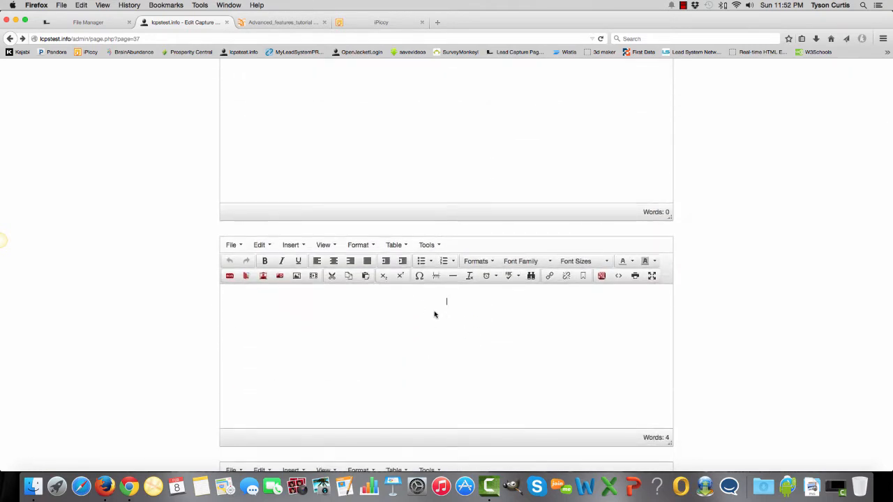
- Delete the placeholder text from the third and fourth content sections
{"action": "scroll", "coordinate": [442, 315], "scroll_direction": "down", "scroll_amount": 5}
{"action": "left_click_drag", "start_coordinate": [498, 325], "coordinate": [417, 325]}
{"action": "key", "text": "BackSpace"}
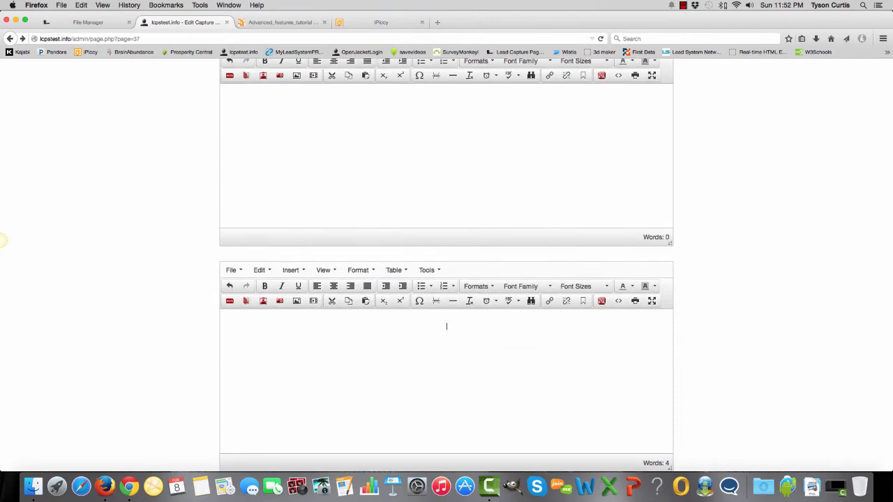
{"action": "scroll", "coordinate": [390, 325], "scroll_direction": "down", "scroll_amount": 5}
{"action": "left_click_drag", "start_coordinate": [495, 339], "coordinate": [412, 337]}
{"action": "key", "text": "BackSpace"}
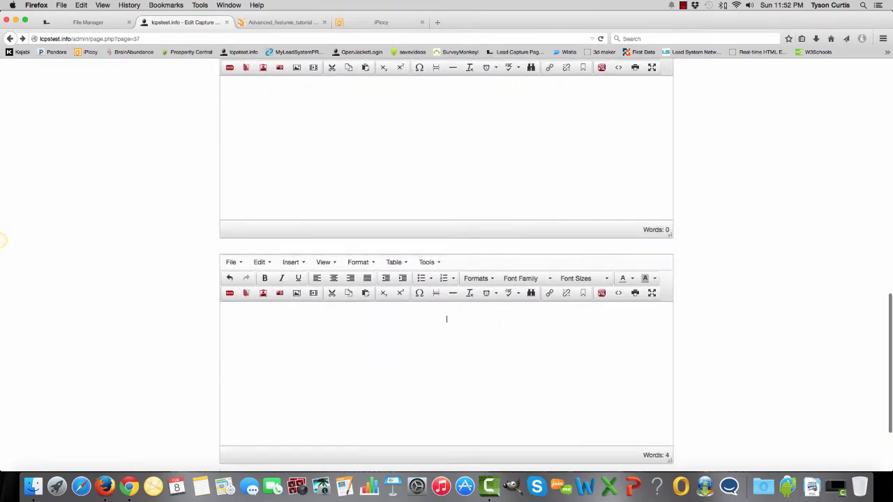
{"action": "scroll", "coordinate": [446, 265], "scroll_direction": "up", "scroll_amount": 15}
{"action": "scroll", "coordinate": [408, 336], "scroll_direction": "up", "scroll_amount": 1}
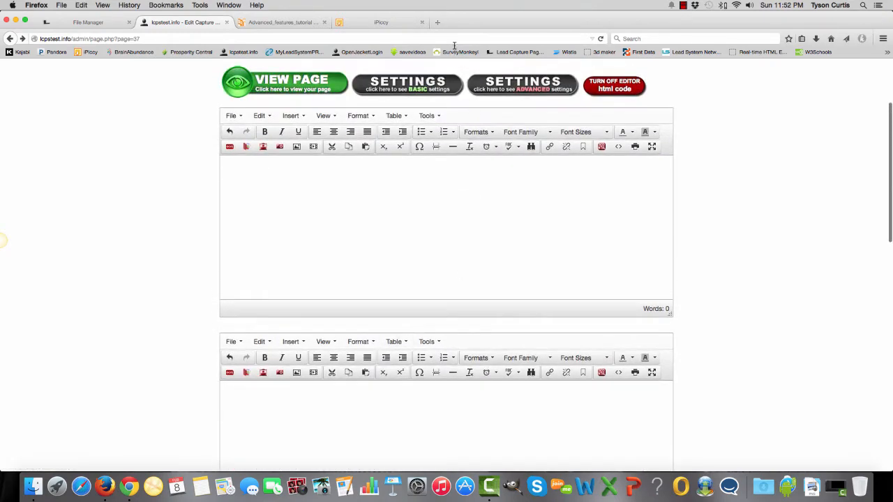
- Open youtube.com in a new browser tab, search for "ferrari" and look through the results
{"action": "left_click", "coordinate": [438, 22]}
{"action": "type", "text": "youtube.com/"}
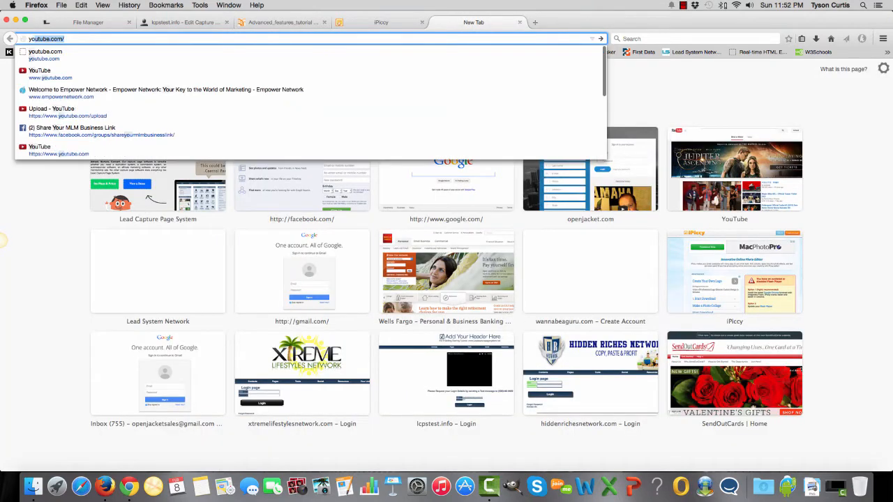
{"action": "key", "text": "Return"}
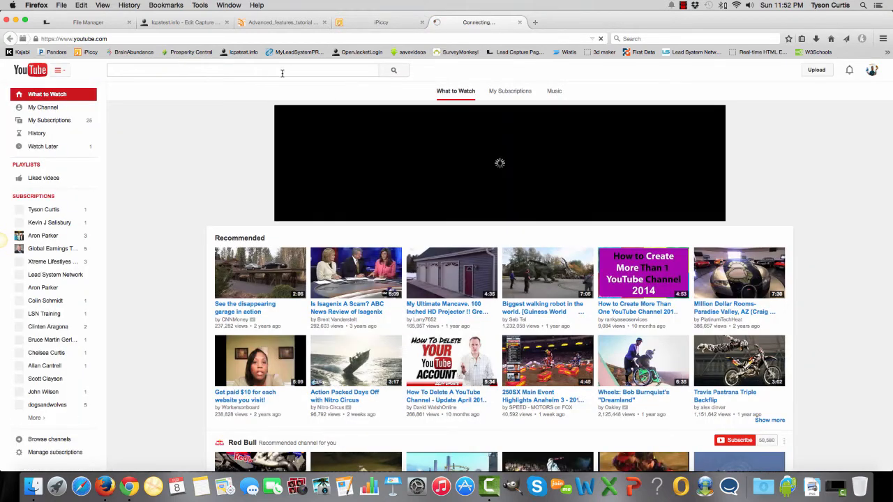
{"action": "left_click", "coordinate": [281, 70]}
{"action": "type", "text": "fer"}
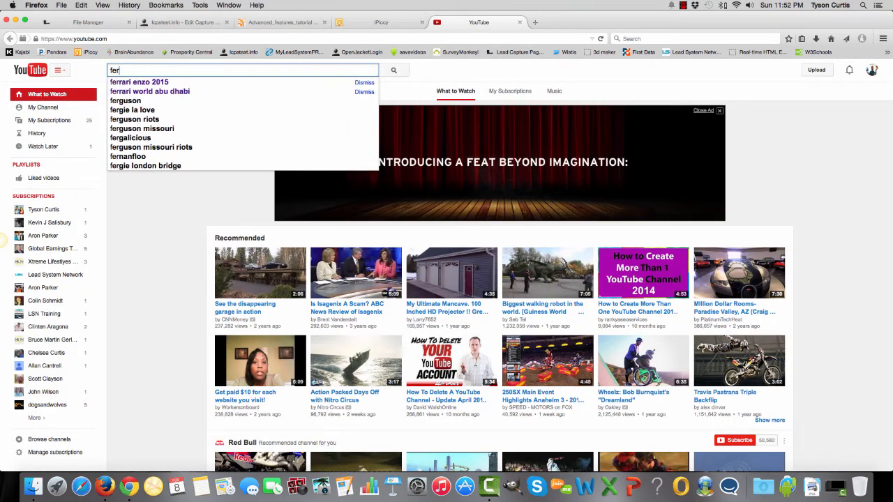
{"action": "type", "text": "rari"}
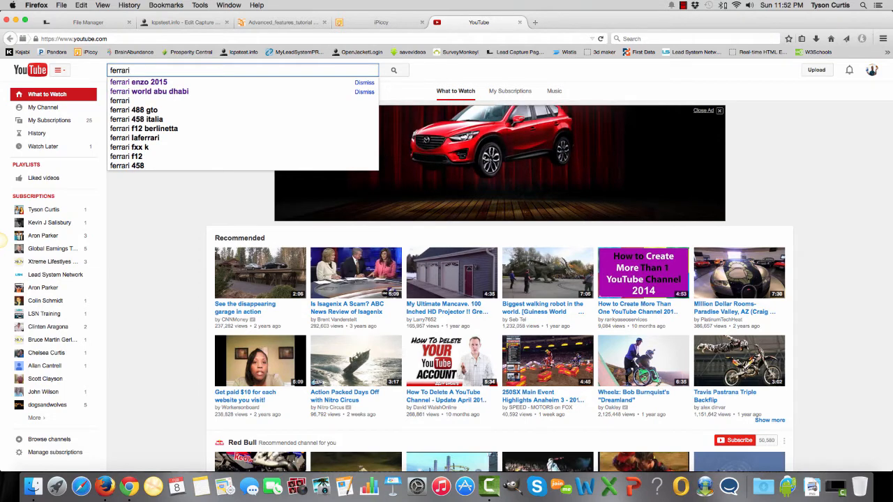
{"action": "key", "text": "Return"}
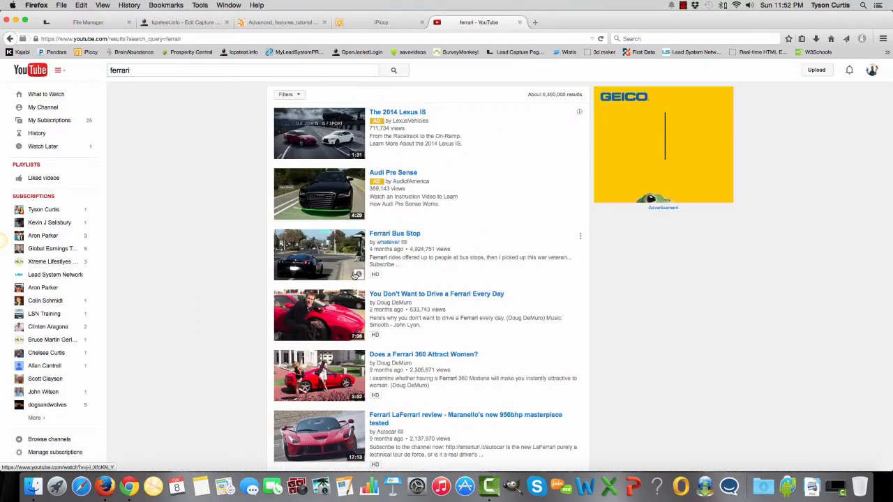
{"action": "scroll", "coordinate": [354, 277], "scroll_direction": "down", "scroll_amount": 2}
{"action": "scroll", "coordinate": [355, 277], "scroll_direction": "down", "scroll_amount": 8}
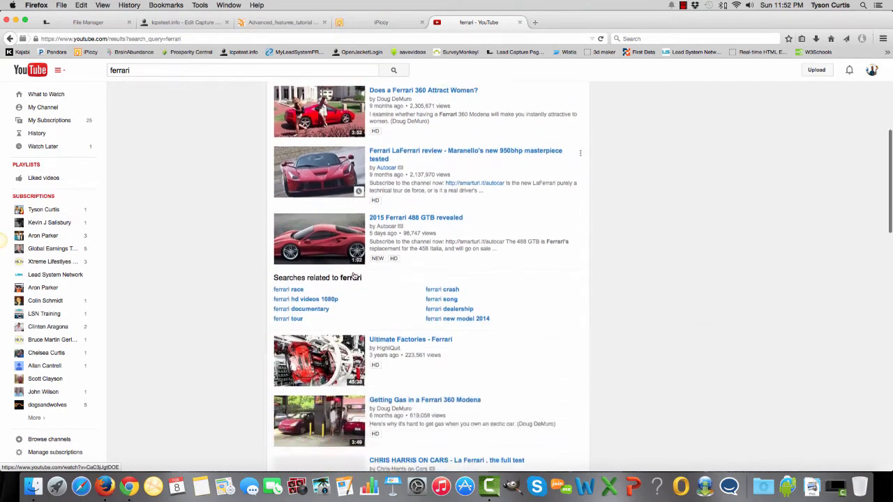
{"action": "scroll", "coordinate": [355, 276], "scroll_direction": "up", "scroll_amount": 10}
- Refine the search to "ferrari garage" and open the video "The BEST Car Garage in the World", closing any advertiser page that opens
{"action": "left_click", "coordinate": [172, 74]}
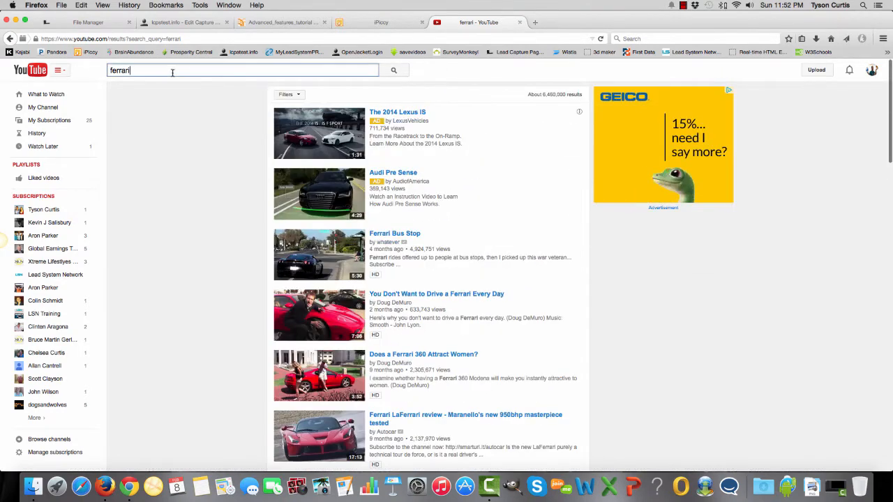
{"action": "type", "text": "garage"}
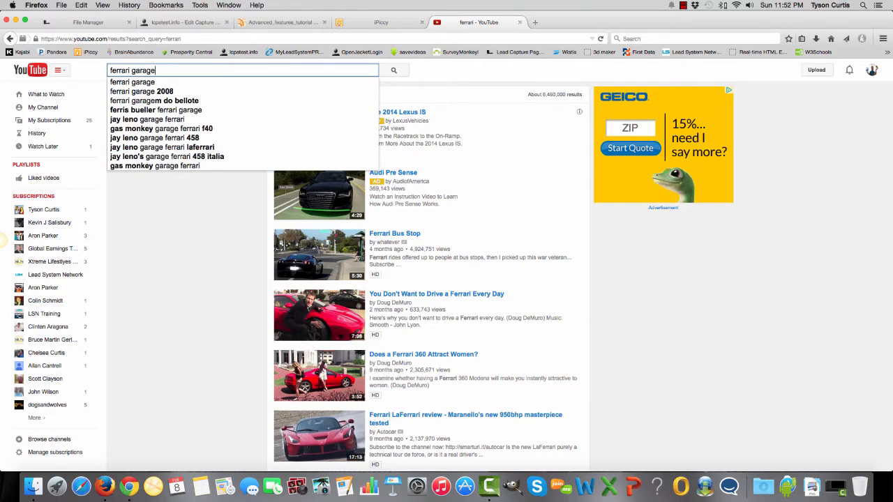
{"action": "key", "text": "Return"}
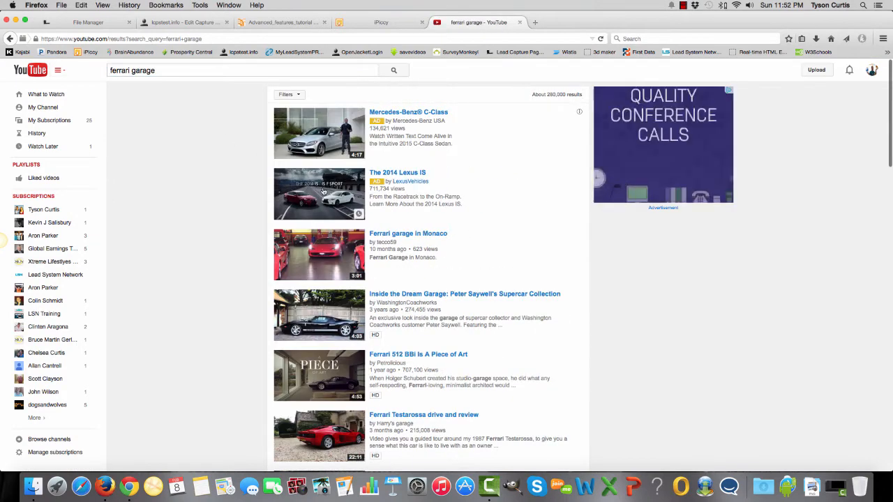
{"action": "scroll", "coordinate": [349, 222], "scroll_direction": "down", "scroll_amount": 10}
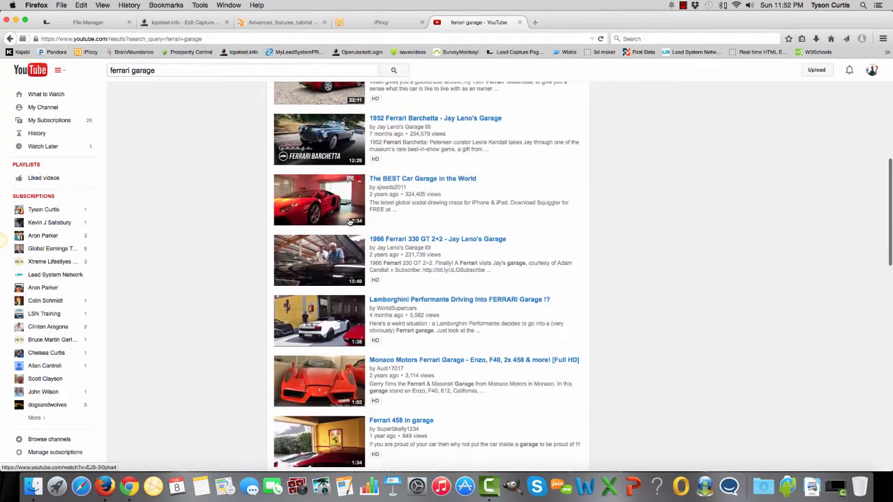
{"action": "left_click", "coordinate": [335, 198]}
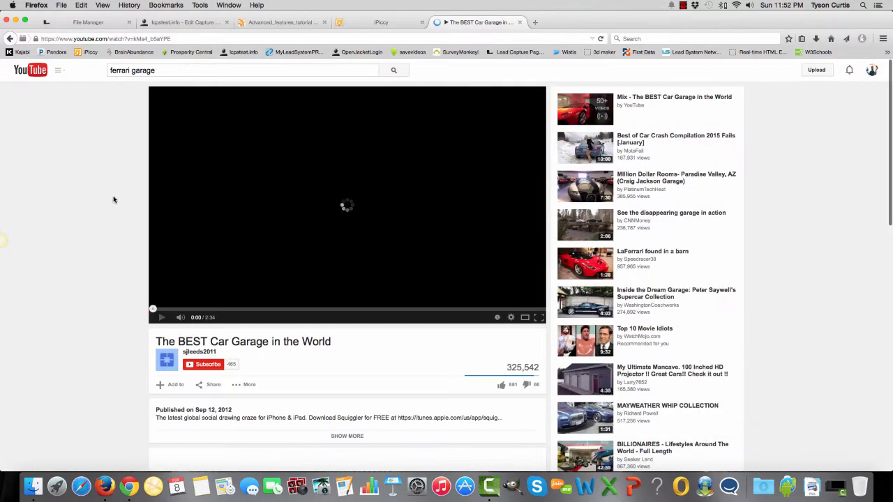
{"action": "left_click", "coordinate": [353, 207]}
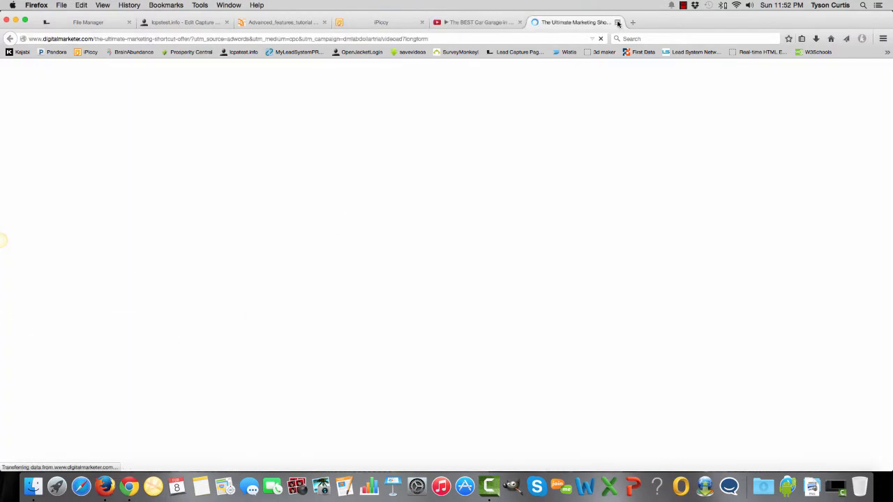
{"action": "left_click", "coordinate": [617, 22]}
- Bring up the video's embed code from its sharing options and expand the embed settings with the preview
{"action": "scroll", "coordinate": [112, 305], "scroll_direction": "down", "scroll_amount": 1}
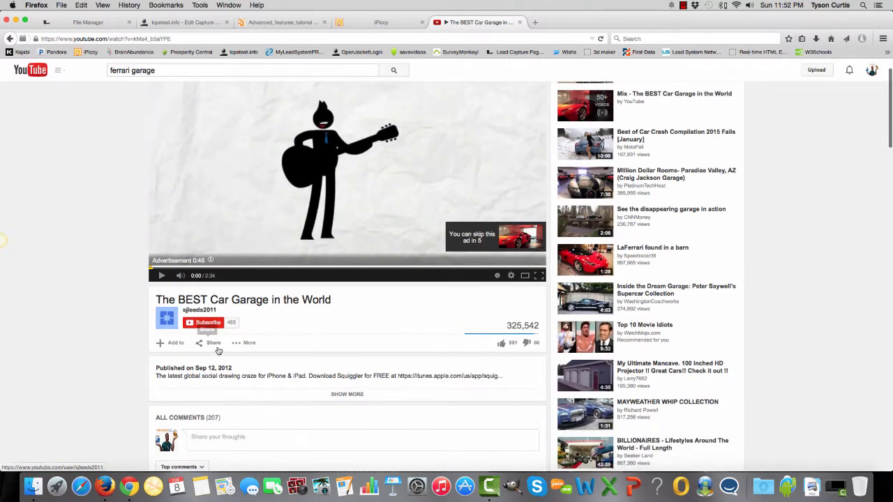
{"action": "left_click", "coordinate": [214, 343]}
{"action": "scroll", "coordinate": [116, 317], "scroll_direction": "down", "scroll_amount": 1}
{"action": "scroll", "coordinate": [116, 318], "scroll_direction": "down", "scroll_amount": 1}
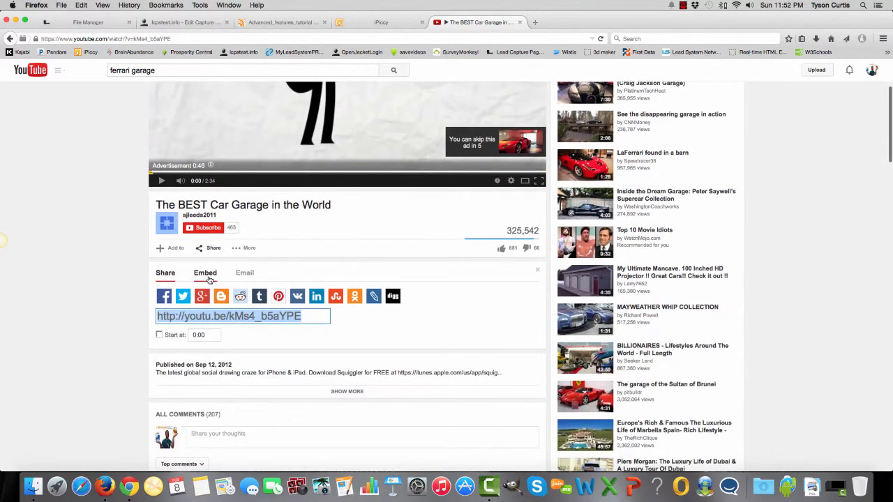
{"action": "left_click", "coordinate": [205, 270]}
{"action": "scroll", "coordinate": [124, 293], "scroll_direction": "down", "scroll_amount": 1}
{"action": "scroll", "coordinate": [124, 293], "scroll_direction": "down", "scroll_amount": 1}
{"action": "left_click", "coordinate": [356, 237]}
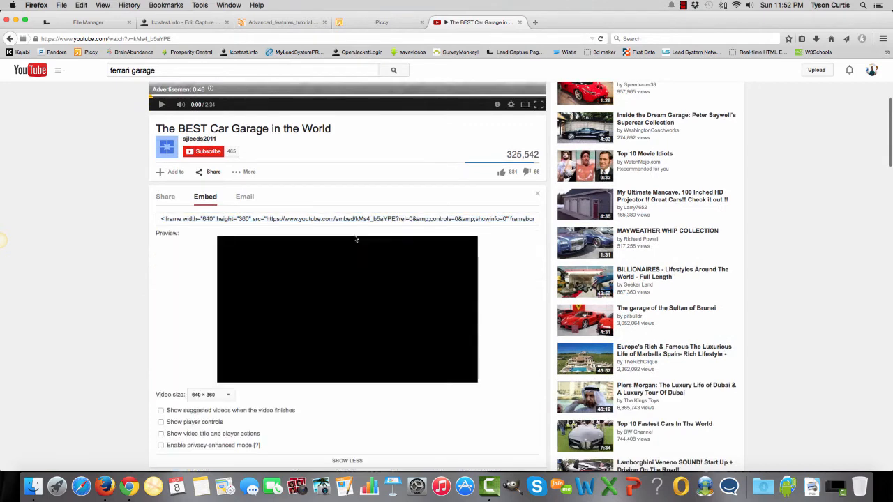
{"action": "scroll", "coordinate": [114, 313], "scroll_direction": "down", "scroll_amount": 1}
{"action": "scroll", "coordinate": [114, 313], "scroll_direction": "down", "scroll_amount": 1}
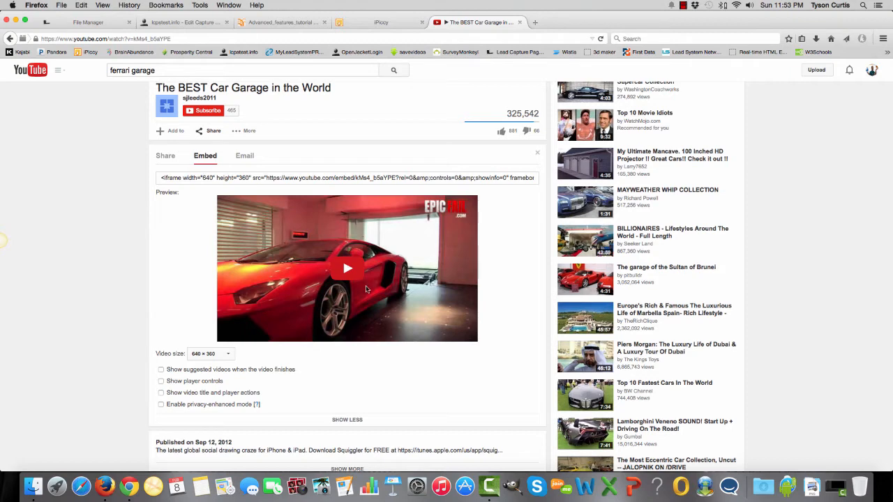
- Copy the complete 640 × 360 iframe embed code of the video
{"action": "scroll", "coordinate": [365, 289], "scroll_direction": "up", "scroll_amount": 3}
{"action": "left_click", "coordinate": [242, 253]}
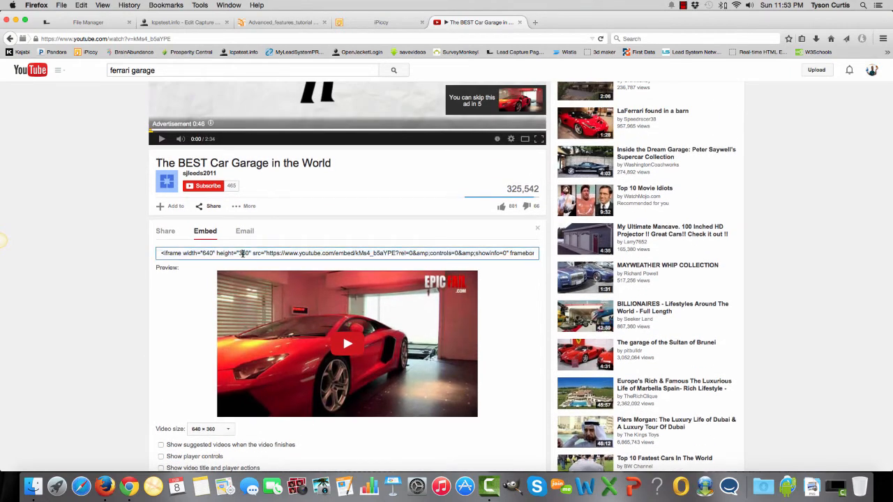
{"action": "right_click", "coordinate": [242, 254]}
{"action": "left_click", "coordinate": [260, 286]}
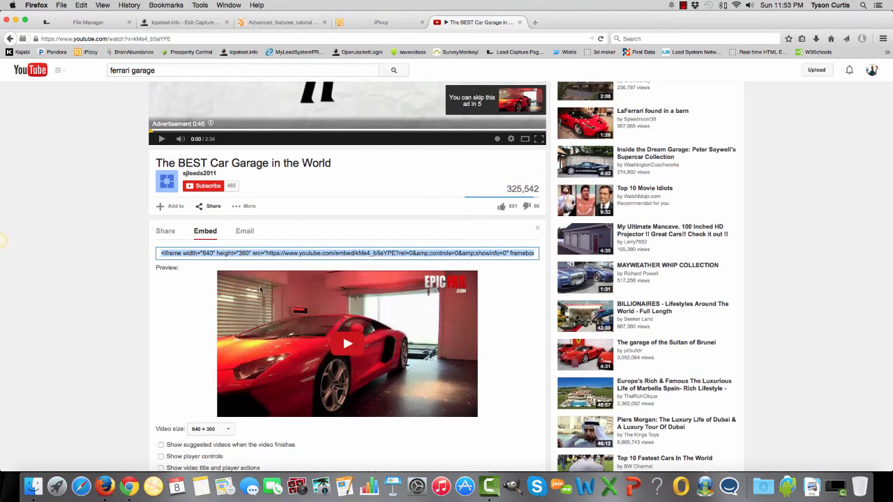
- Return to the capture page editor and paste the embed code between the line breaks in the second content section's source code
{"action": "left_click", "coordinate": [194, 23]}
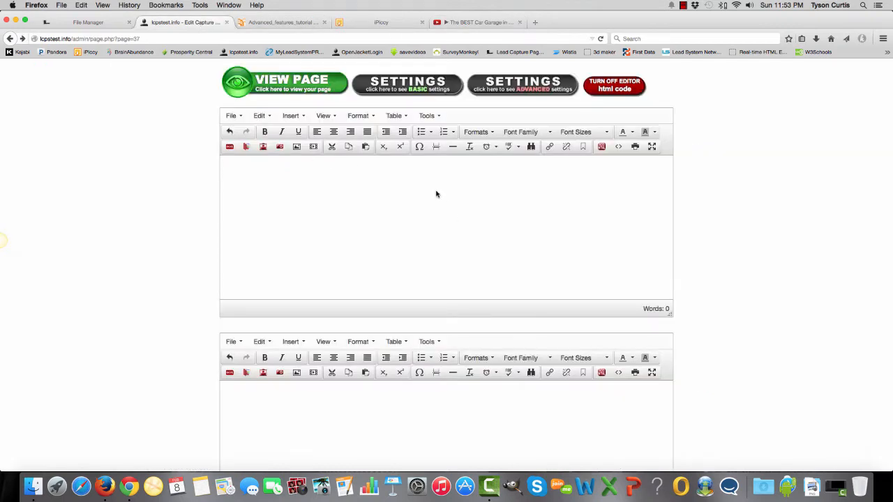
{"action": "scroll", "coordinate": [434, 193], "scroll_direction": "down", "scroll_amount": 1}
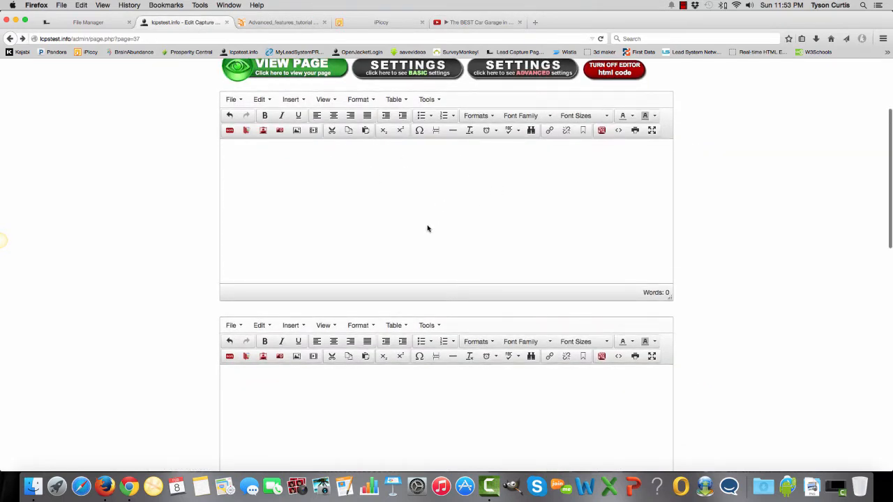
{"action": "scroll", "coordinate": [427, 228], "scroll_direction": "down", "scroll_amount": 5}
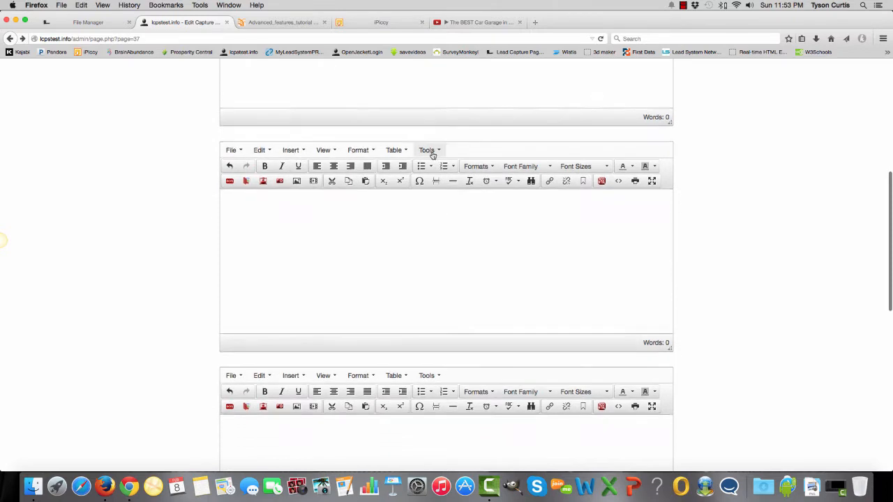
{"action": "scroll", "coordinate": [433, 155], "scroll_direction": "up", "scroll_amount": 2}
{"action": "scroll", "coordinate": [430, 156], "scroll_direction": "down", "scroll_amount": 5}
{"action": "scroll", "coordinate": [430, 156], "scroll_direction": "up", "scroll_amount": 5}
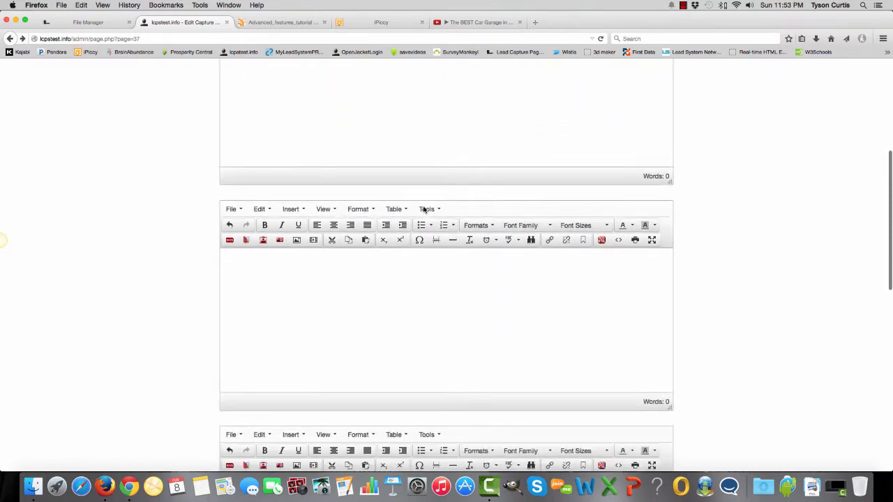
{"action": "scroll", "coordinate": [432, 181], "scroll_direction": "down", "scroll_amount": 5}
{"action": "scroll", "coordinate": [437, 109], "scroll_direction": "up", "scroll_amount": 2}
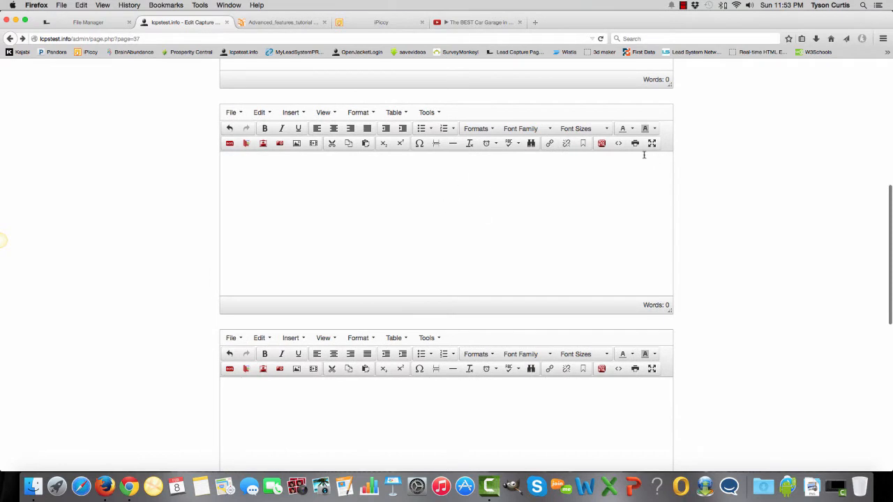
{"action": "left_click", "coordinate": [620, 144]}
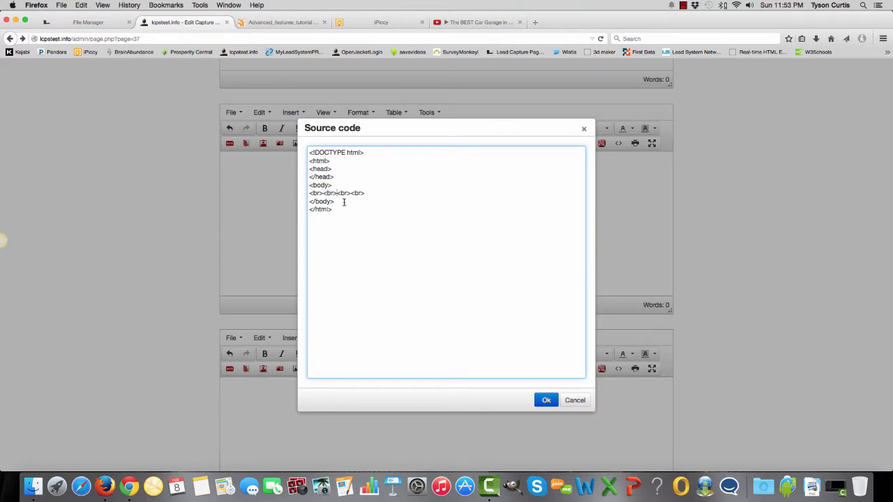
{"action": "key", "text": "super+v"}
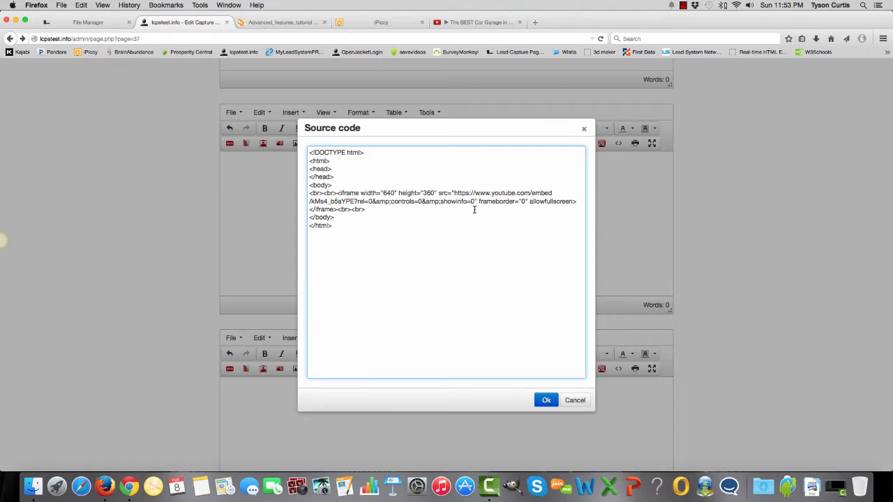
- Add &autoplay=1 after showinfo=0 in the iframe's YouTube URL
{"action": "key", "text": "super+equal"}
{"action": "key", "text": "super+equal"}
{"action": "key", "text": "super+equal"}
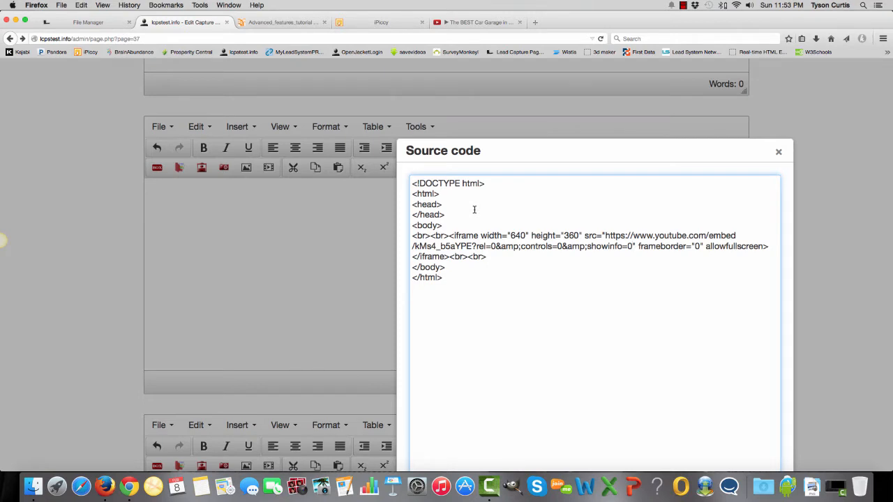
{"action": "type", "text": "&"}
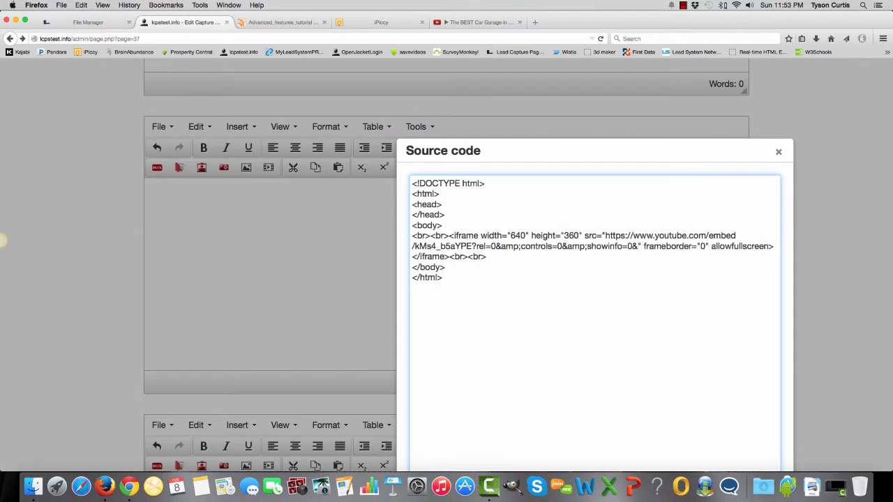
{"action": "type", "text": "autop"}
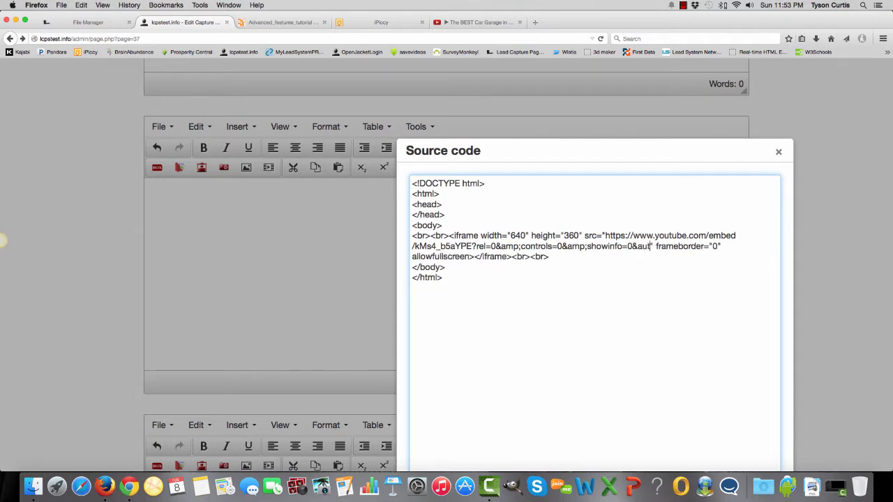
{"action": "type", "text": "ply"}
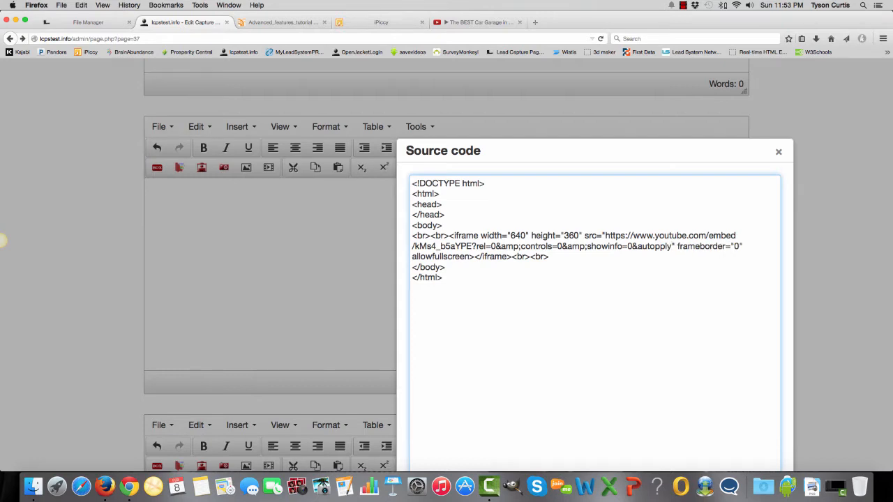
{"action": "key", "text": "BackSpace"}
{"action": "key", "text": "BackSpace"}
{"action": "key", "text": "BackSpace"}
{"action": "type", "text": "lay=1"}
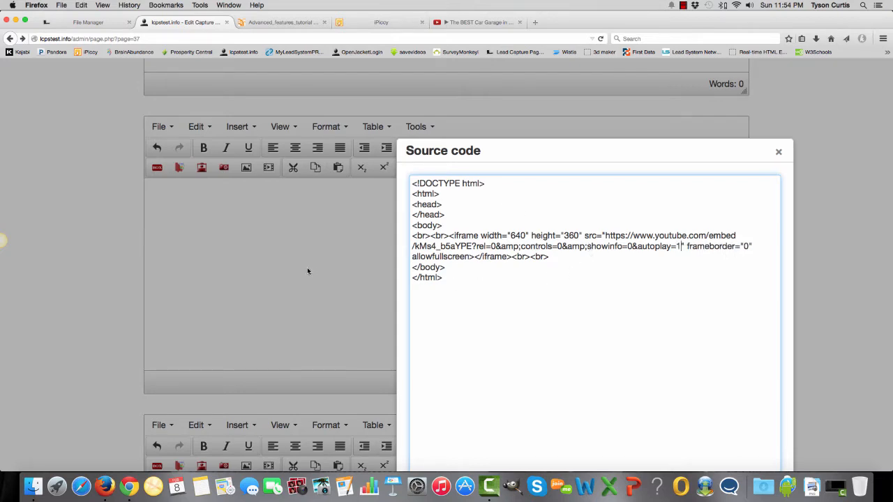
- Apply the edited source code to the second content section and check the embedded video's placeholder in the editor
{"action": "scroll", "coordinate": [307, 270], "scroll_direction": "down", "scroll_amount": 1}
{"action": "scroll", "coordinate": [565, 321], "scroll_direction": "down", "scroll_amount": 3}
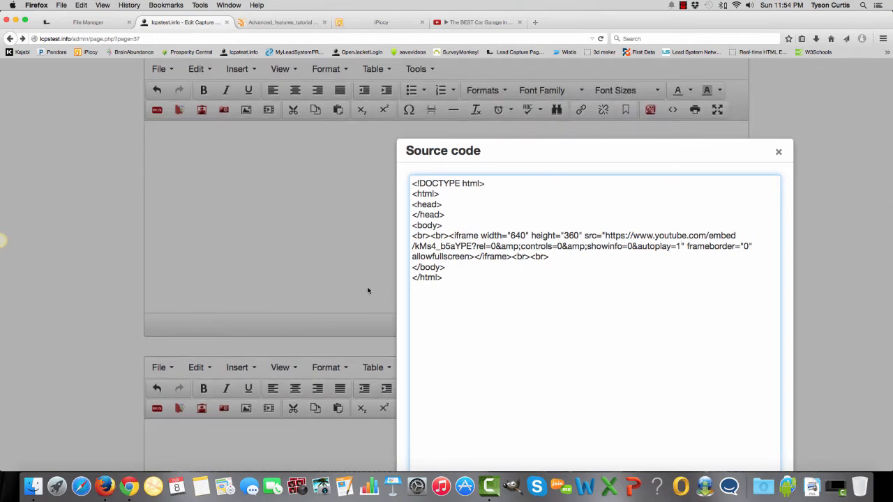
{"action": "key", "text": "super+minus"}
{"action": "key", "text": "super+minus"}
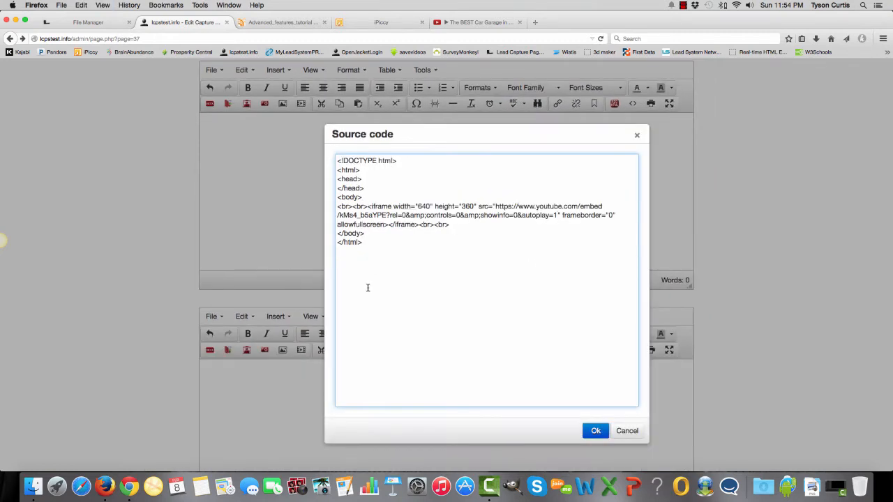
{"action": "left_click", "coordinate": [595, 430]}
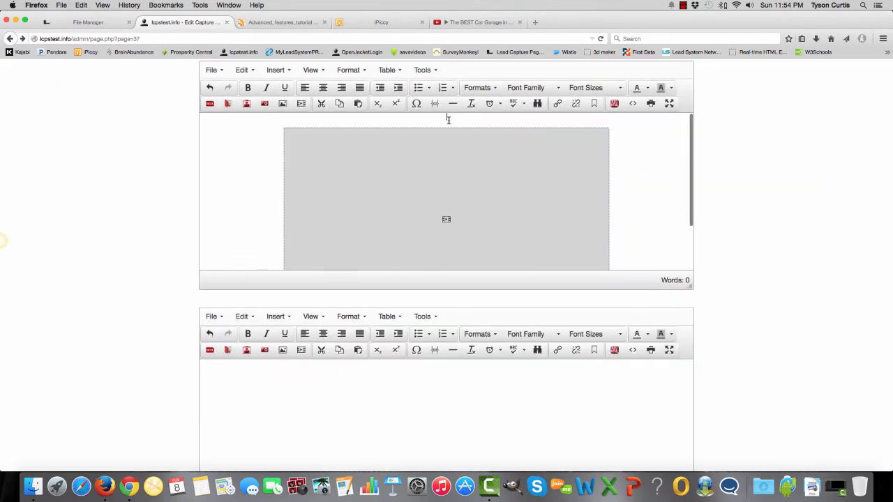
{"action": "scroll", "coordinate": [449, 130], "scroll_direction": "up", "scroll_amount": 1}
{"action": "scroll", "coordinate": [592, 191], "scroll_direction": "down", "scroll_amount": 5}
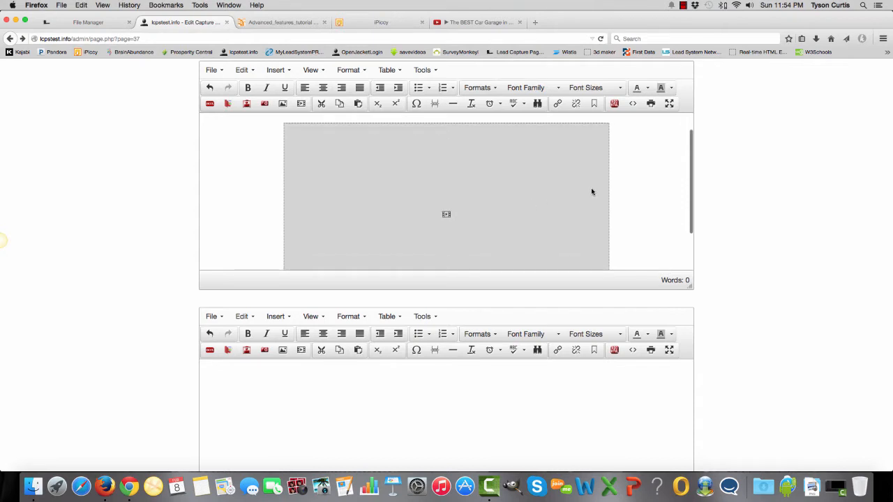
{"action": "scroll", "coordinate": [510, 257], "scroll_direction": "down", "scroll_amount": 1}
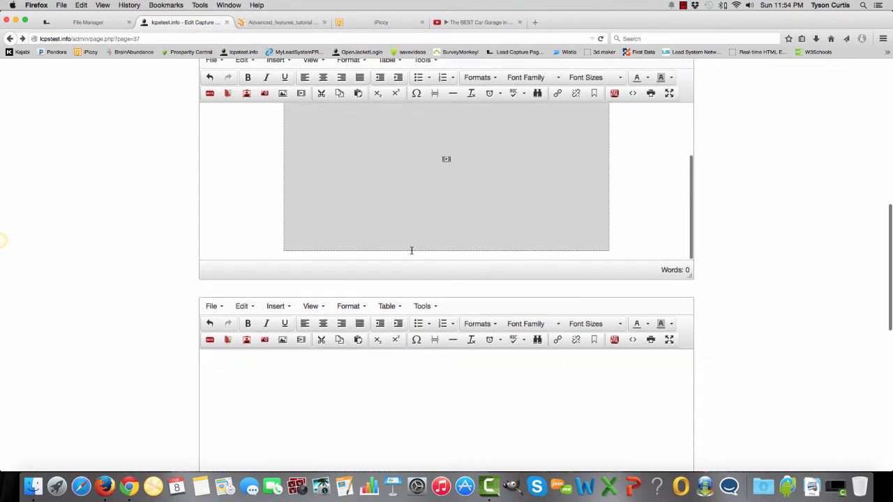
- Save the capture page with the embedded video and view the live page to check its playback
{"action": "left_click", "coordinate": [446, 260]}
{"action": "scroll", "coordinate": [70, 319], "scroll_direction": "down", "scroll_amount": 4}
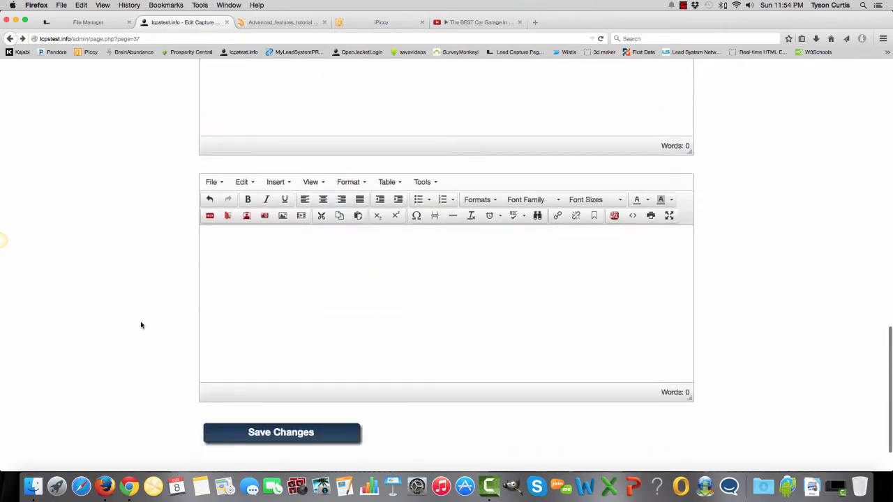
{"action": "left_click", "coordinate": [279, 432]}
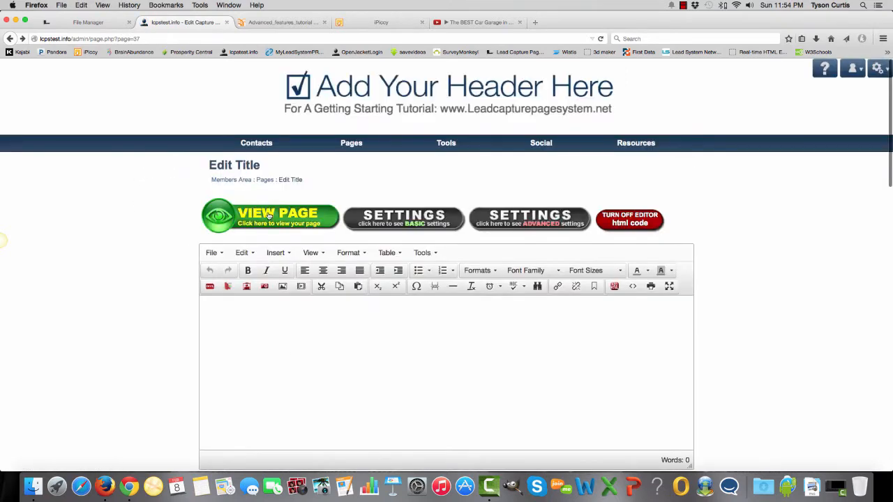
{"action": "left_click", "coordinate": [270, 218]}
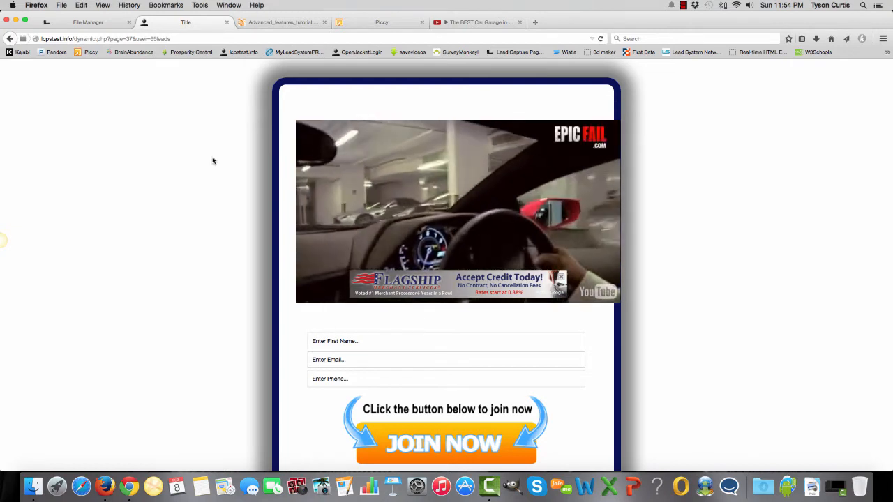
- Return to the page editor and check the iframe's width and height in the second content section's source code
{"action": "left_click", "coordinate": [9, 39]}
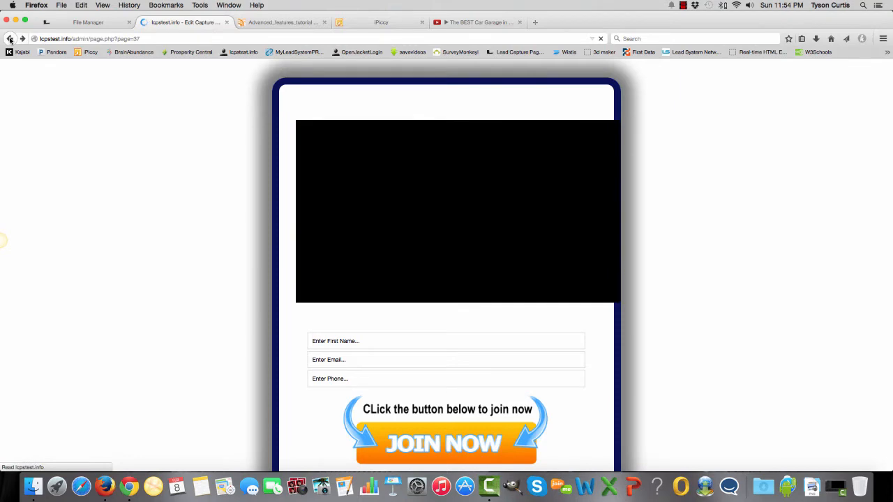
{"action": "scroll", "coordinate": [372, 254], "scroll_direction": "down", "scroll_amount": 4}
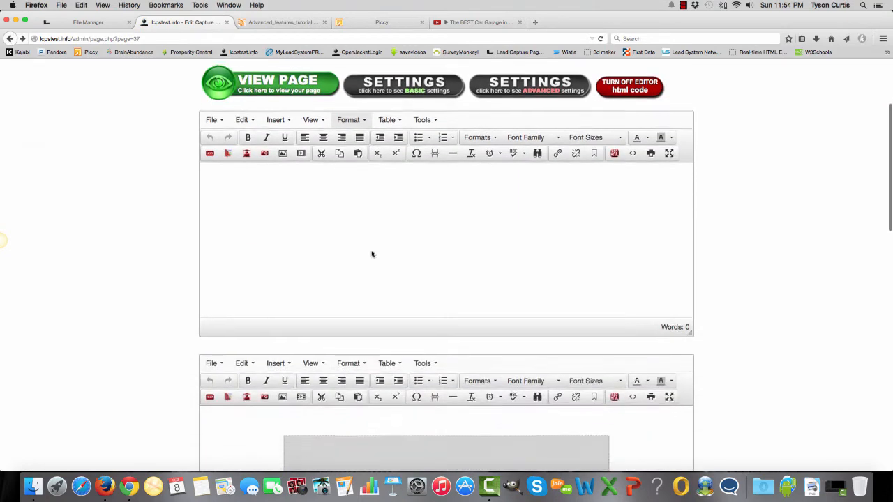
{"action": "scroll", "coordinate": [371, 254], "scroll_direction": "down", "scroll_amount": 3}
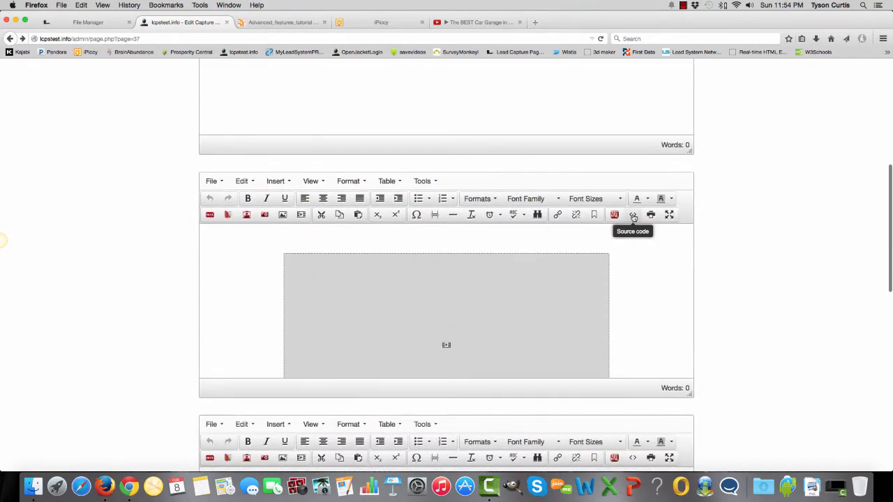
{"action": "left_click", "coordinate": [633, 215]}
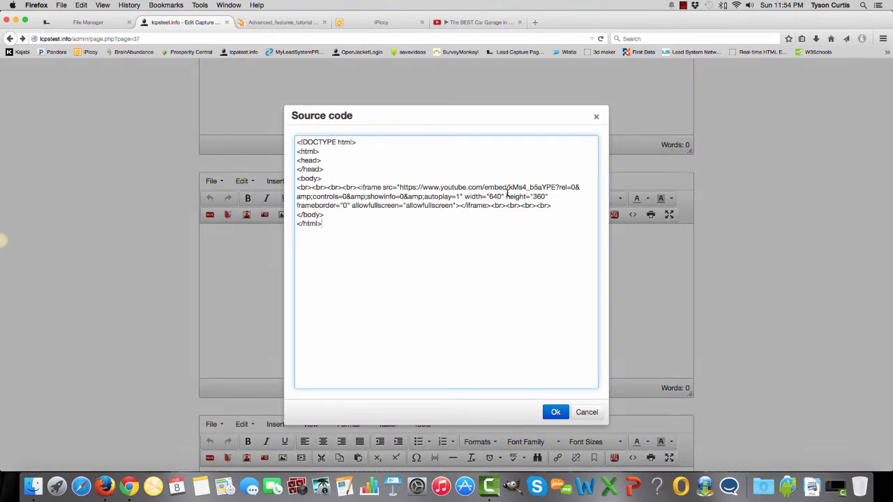
{"action": "left_click_drag", "start_coordinate": [500, 196], "coordinate": [486, 196]}
{"action": "left_click_drag", "start_coordinate": [546, 197], "coordinate": [531, 199]}
{"action": "left_click", "coordinate": [586, 412]}
- Open the page's advanced settings and change the title to ferrari Garage
{"action": "scroll", "coordinate": [561, 263], "scroll_direction": "up", "scroll_amount": 8}
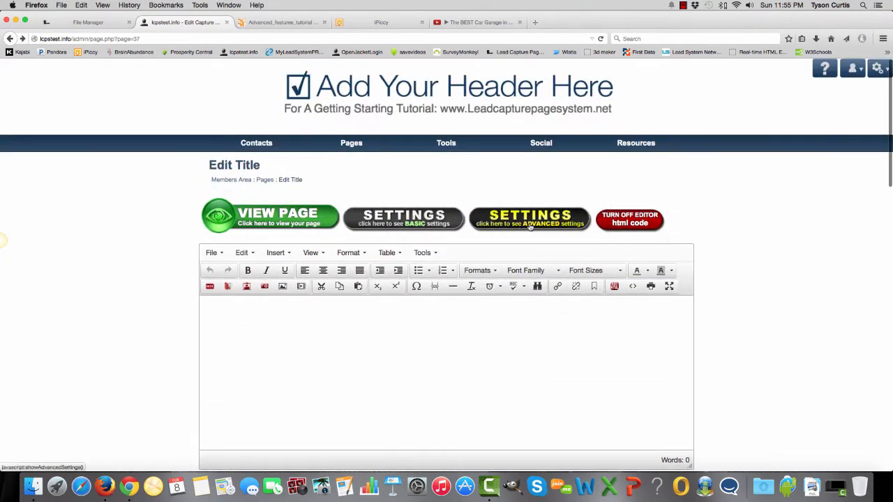
{"action": "left_click", "coordinate": [537, 218]}
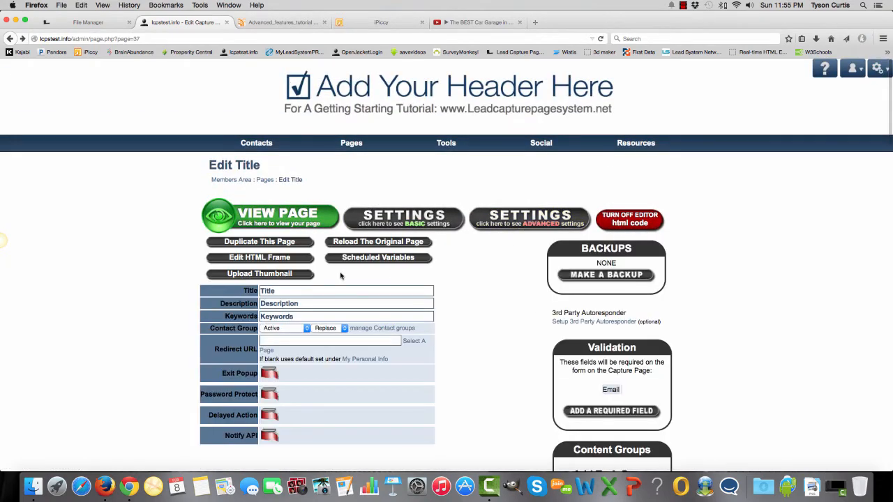
{"action": "left_click_drag", "start_coordinate": [296, 291], "coordinate": [250, 290]}
{"action": "type", "text": "ferrai Garage"}
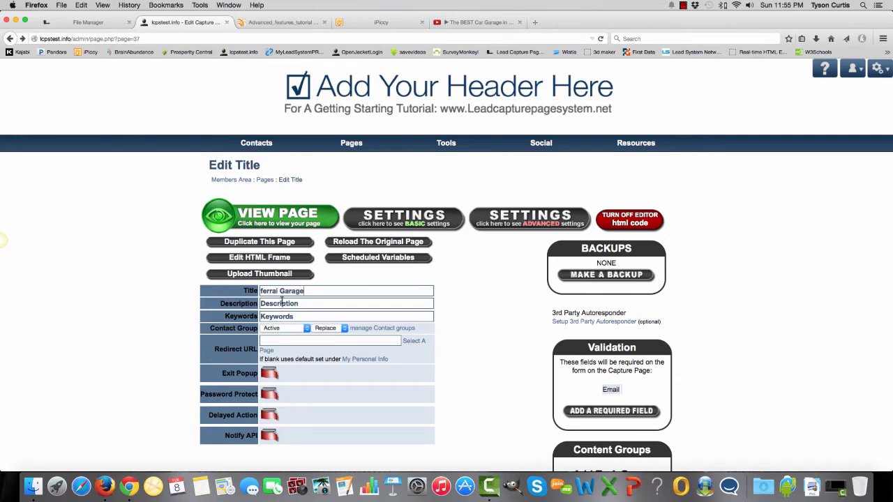
{"action": "type", "text": "r"}
- Set the page's contact group to College Prep
{"action": "scroll", "coordinate": [274, 319], "scroll_direction": "down", "scroll_amount": 2}
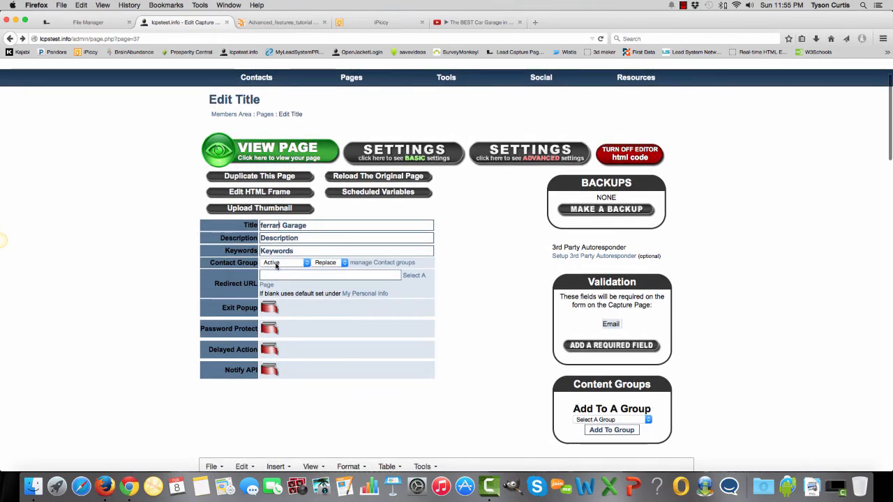
{"action": "scroll", "coordinate": [301, 286], "scroll_direction": "down", "scroll_amount": 2}
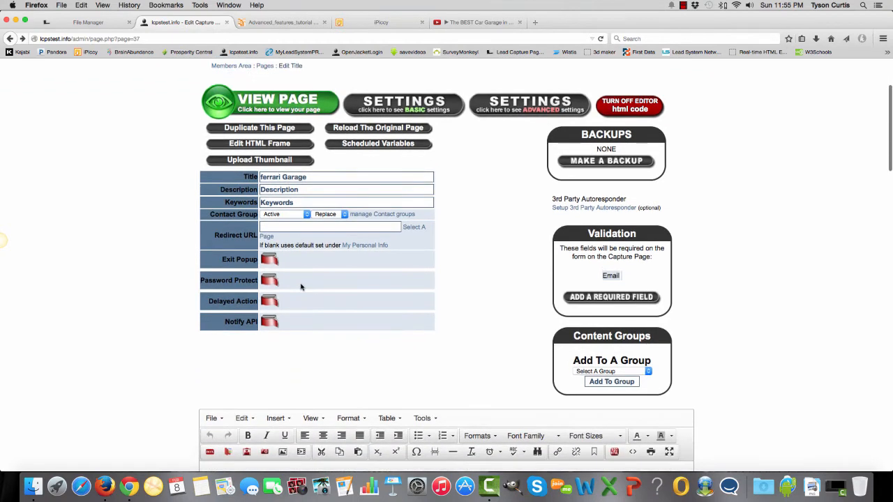
{"action": "left_click", "coordinate": [306, 216]}
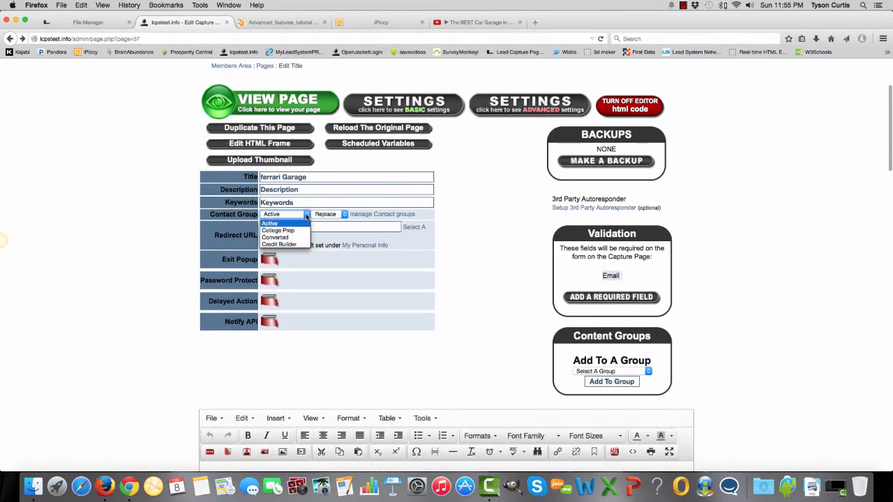
{"action": "left_click", "coordinate": [277, 230]}
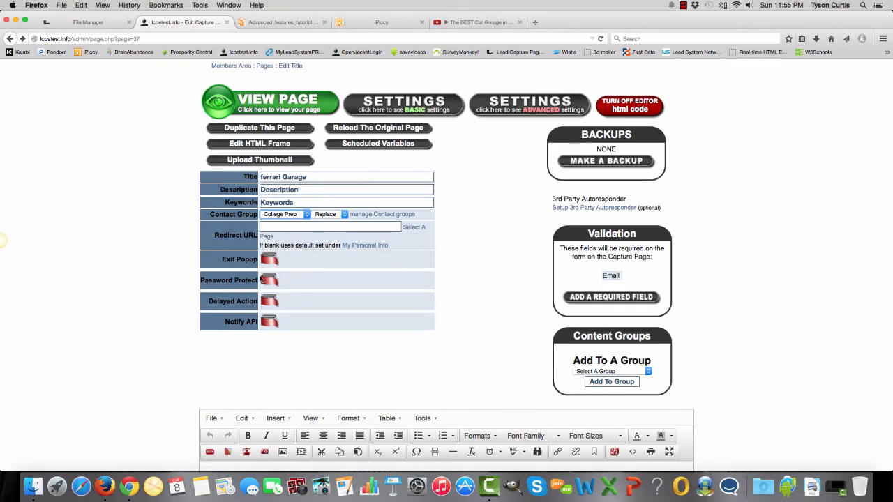
- Set the #wizardecontent box width to 700px in the HTML Headers code and save the changes
{"action": "scroll", "coordinate": [149, 270], "scroll_direction": "down", "scroll_amount": 2}
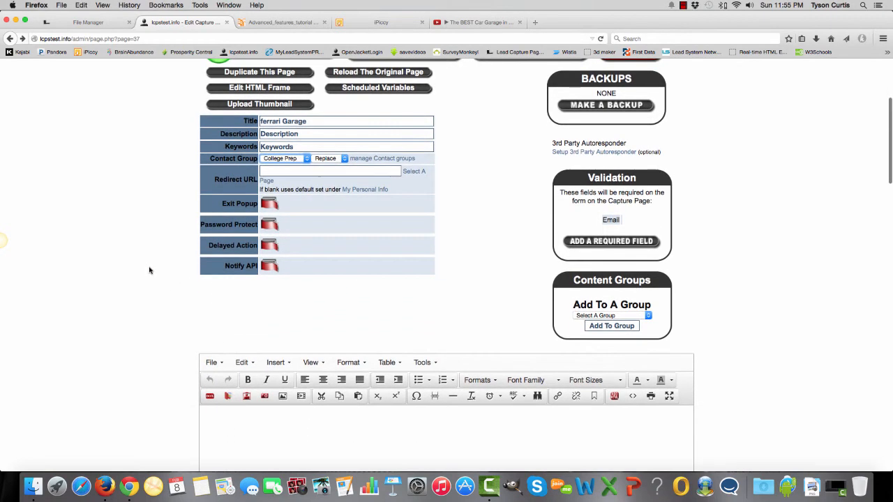
{"action": "scroll", "coordinate": [149, 270], "scroll_direction": "down", "scroll_amount": 2}
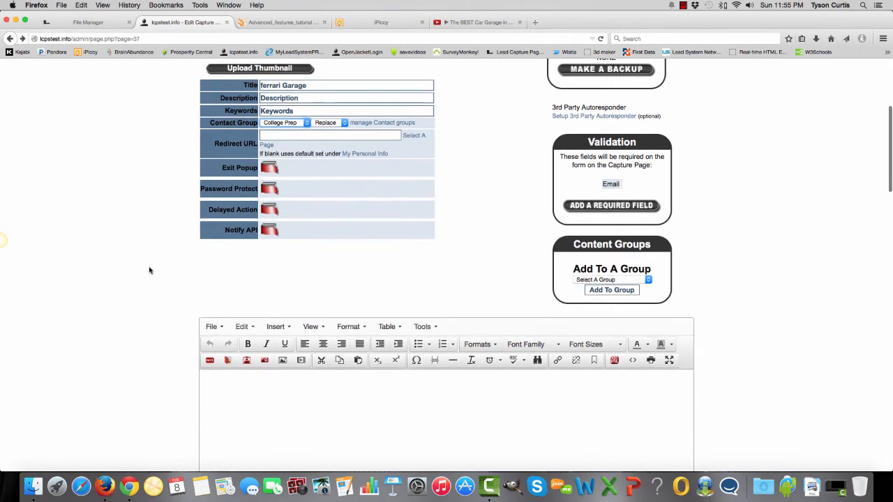
{"action": "scroll", "coordinate": [149, 270], "scroll_direction": "up", "scroll_amount": 3}
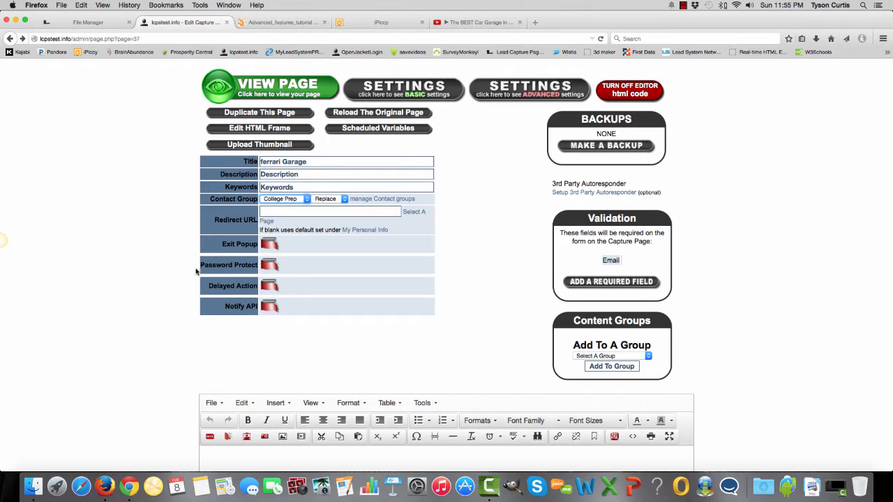
{"action": "scroll", "coordinate": [171, 270], "scroll_direction": "down", "scroll_amount": 3}
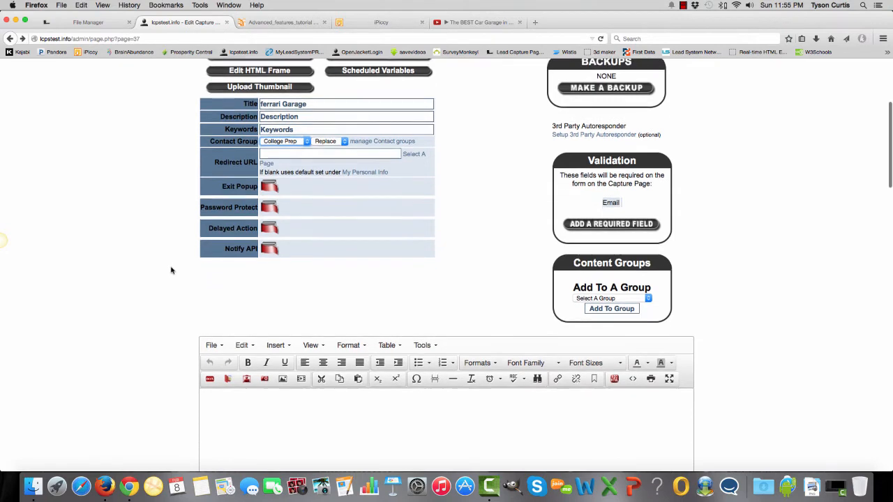
{"action": "scroll", "coordinate": [171, 270], "scroll_direction": "down", "scroll_amount": 15}
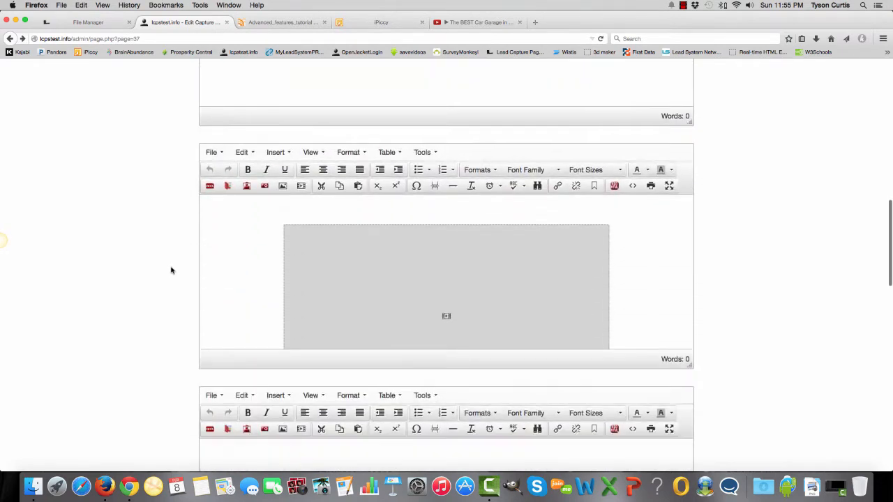
{"action": "scroll", "coordinate": [171, 270], "scroll_direction": "down", "scroll_amount": 15}
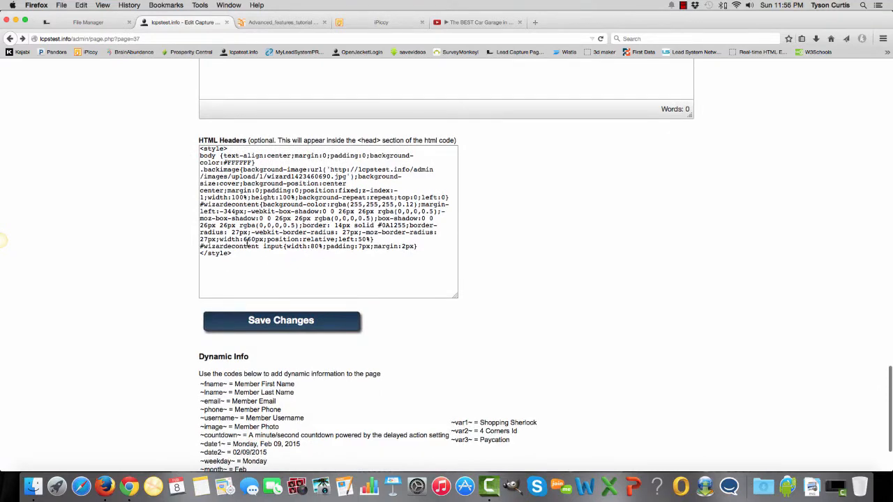
{"action": "left_click_drag", "start_coordinate": [243, 239], "coordinate": [257, 240]}
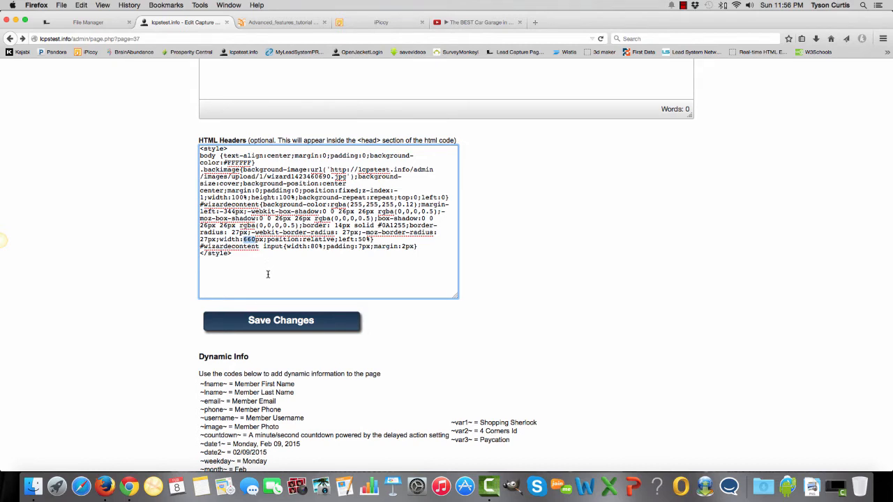
{"action": "key", "text": "BackSpace"}
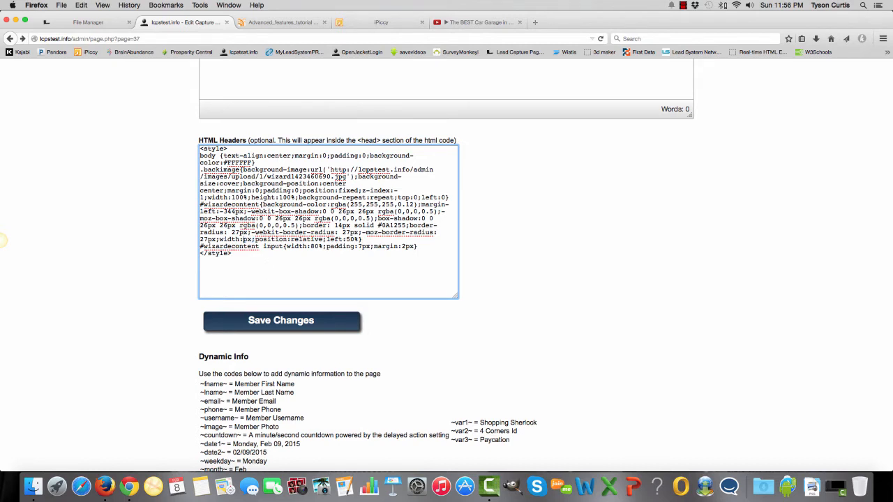
{"action": "type", "text": "700"}
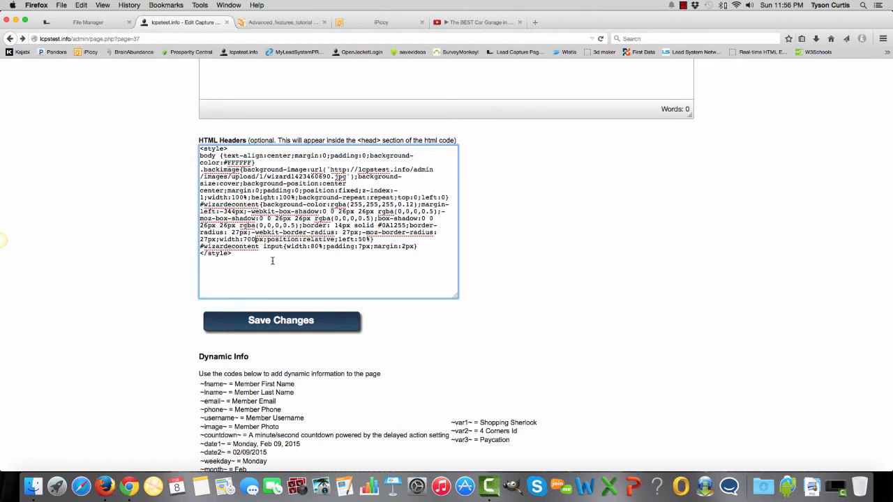
{"action": "left_click", "coordinate": [277, 325]}
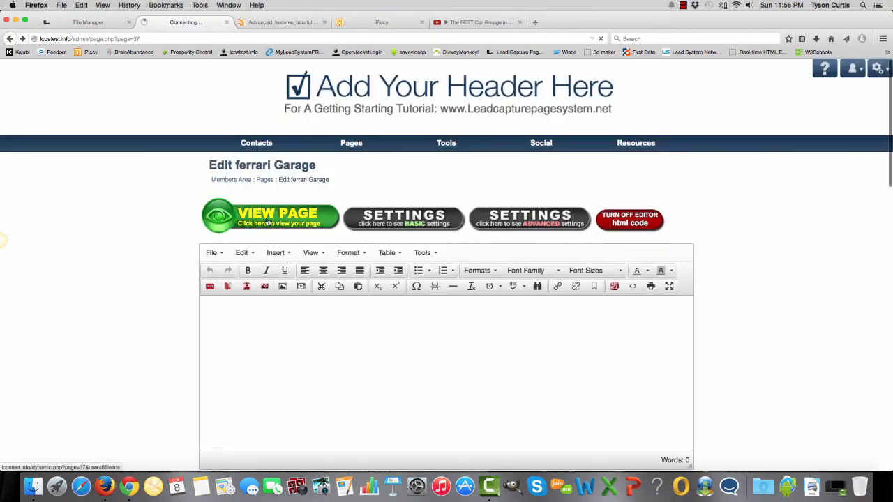
- View the live page to check how the video and form fit the content box, and return to the editor
{"action": "left_click", "coordinate": [267, 222]}
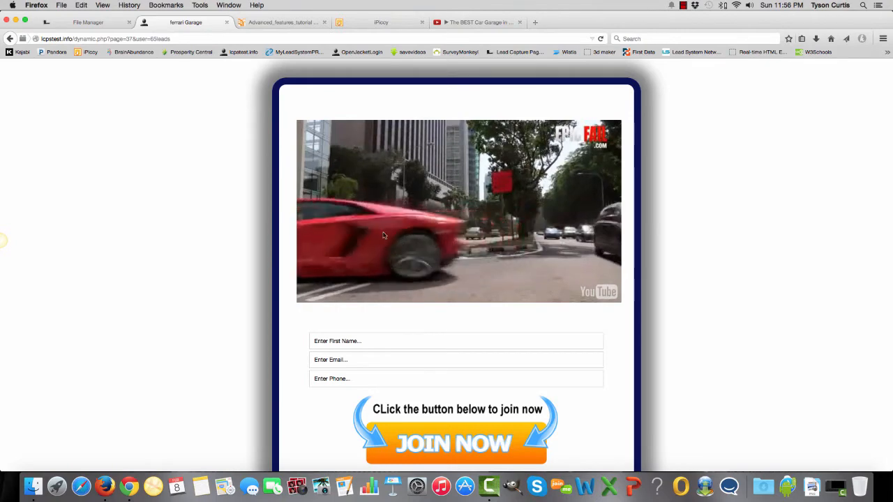
{"action": "scroll", "coordinate": [202, 239], "scroll_direction": "down", "scroll_amount": 2}
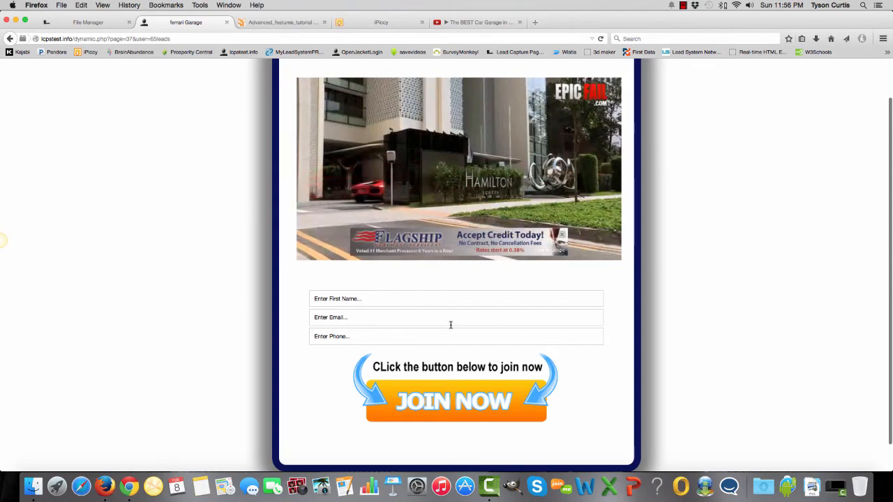
{"action": "left_click", "coordinate": [9, 38]}
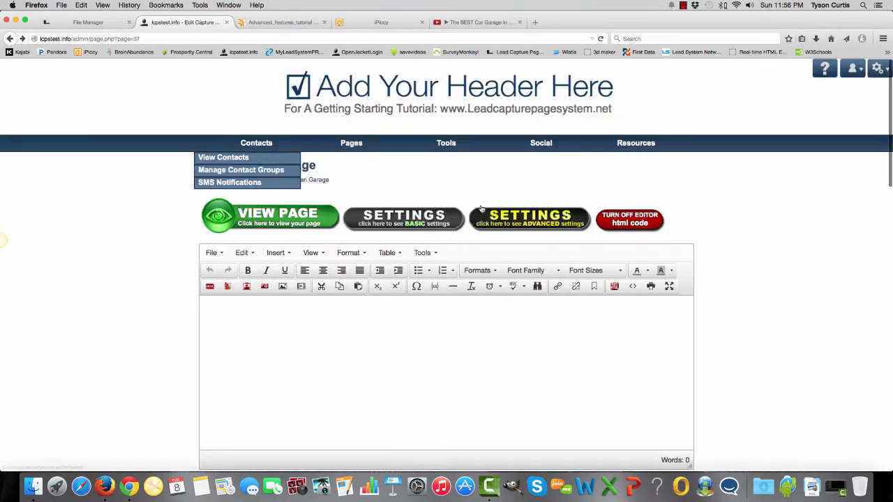
- In the advanced settings' HTML Headers code, set the #wizardecontent input width to 45% and save the changes
{"action": "left_click", "coordinate": [534, 220]}
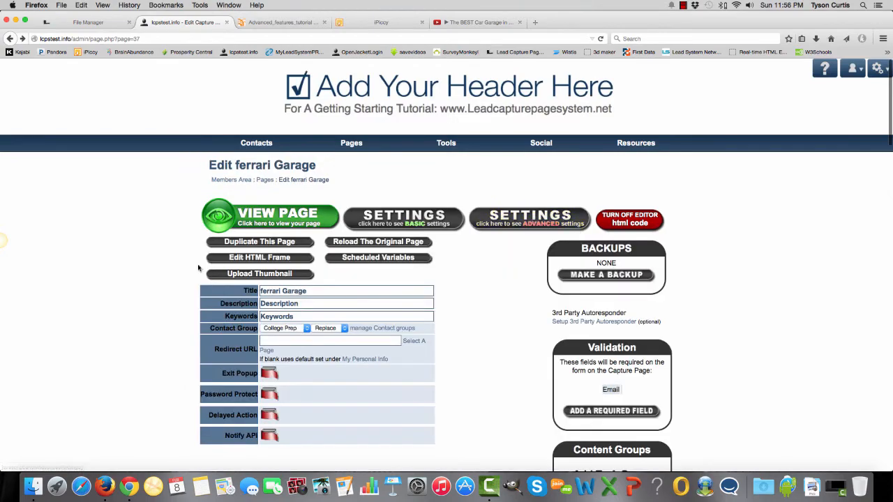
{"action": "scroll", "coordinate": [130, 258], "scroll_direction": "down", "scroll_amount": 3}
{"action": "scroll", "coordinate": [130, 257], "scroll_direction": "down", "scroll_amount": 15}
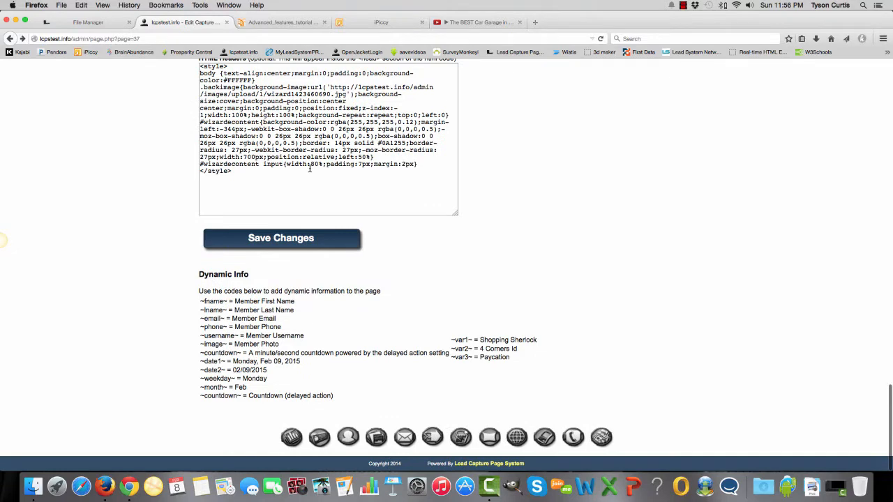
{"action": "double_click", "coordinate": [314, 164]}
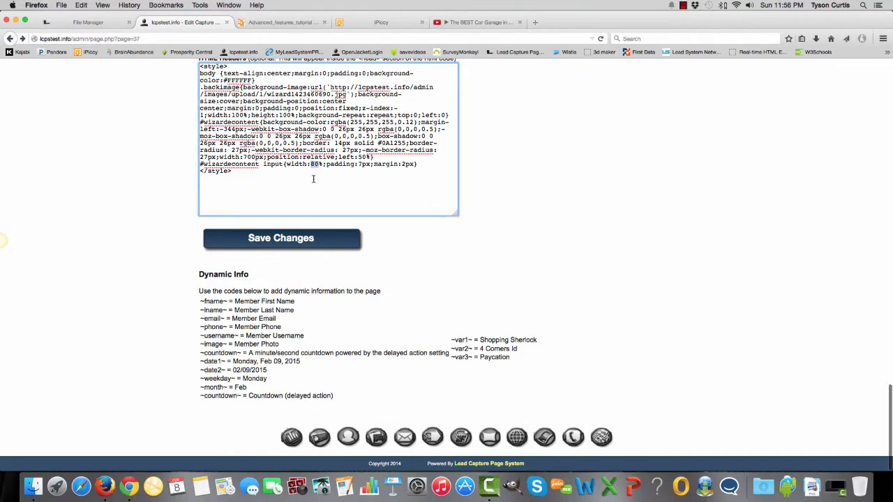
{"action": "left_click", "coordinate": [339, 194]}
{"action": "key", "text": "super+plus"}
{"action": "key", "text": "super+plus"}
{"action": "key", "text": "super+plus"}
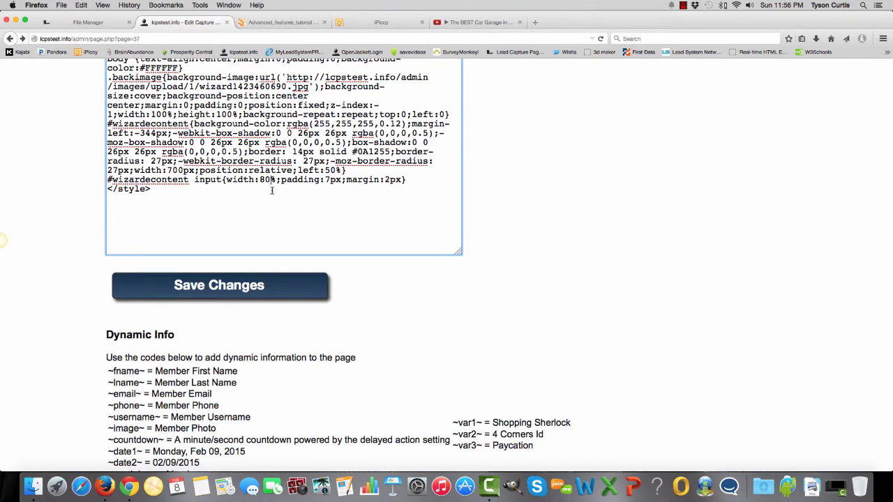
{"action": "key", "text": "BackSpace"}
{"action": "key", "text": "BackSpace"}
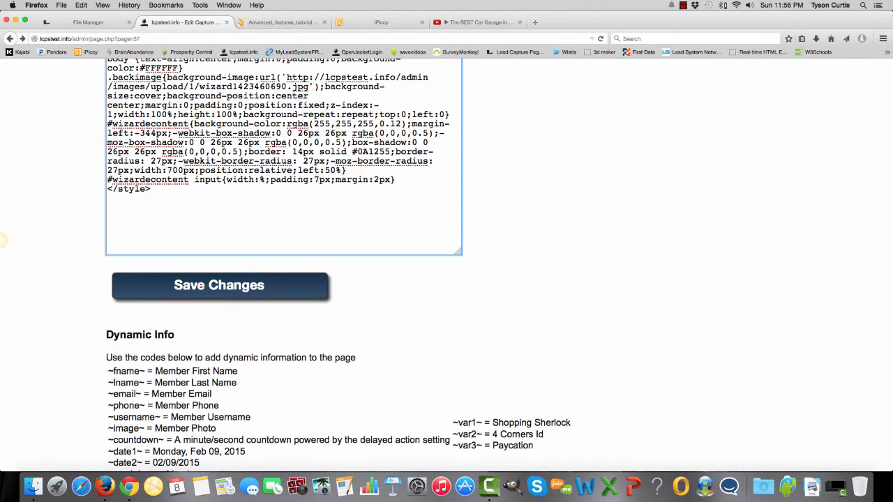
{"action": "type", "text": "45"}
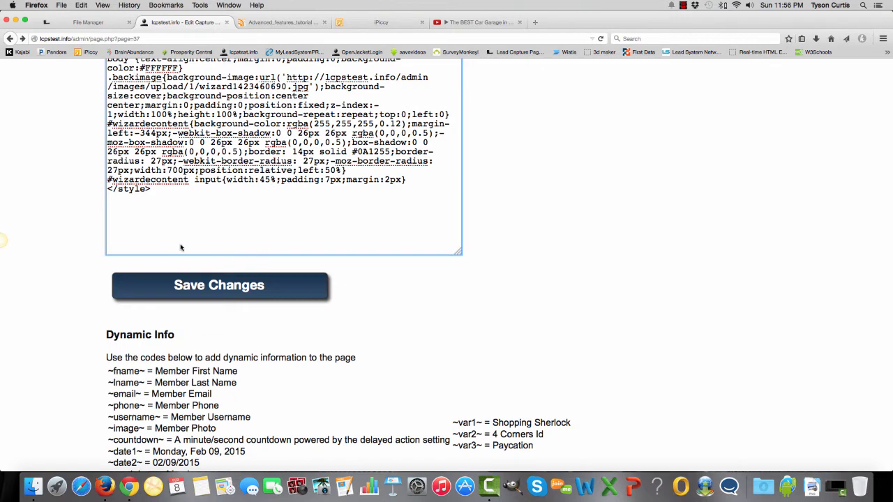
{"action": "left_click", "coordinate": [219, 287]}
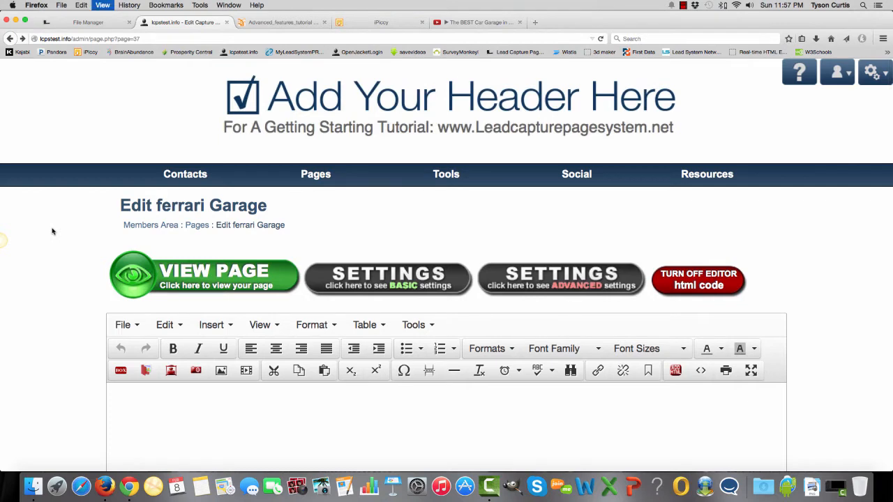
{"action": "key", "text": "super+minus"}
{"action": "key", "text": "super+minus"}
{"action": "key", "text": "super+minus"}
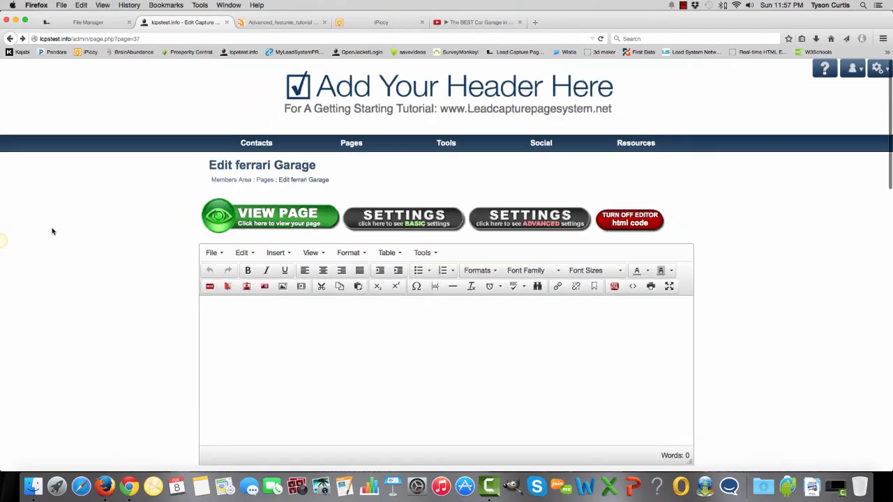
- View the live page to check how the narrowed form fields fit beneath the video and above the join button
{"action": "left_click", "coordinate": [275, 216]}
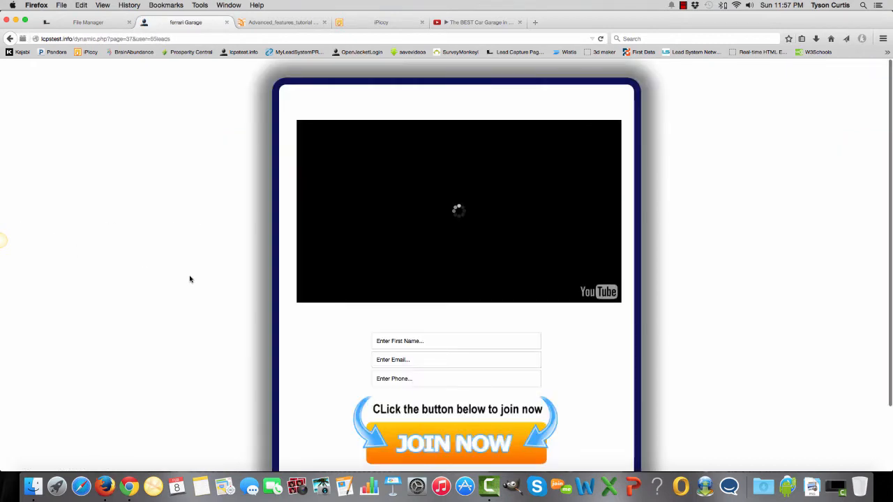
{"action": "scroll", "coordinate": [189, 279], "scroll_direction": "down", "scroll_amount": 2}
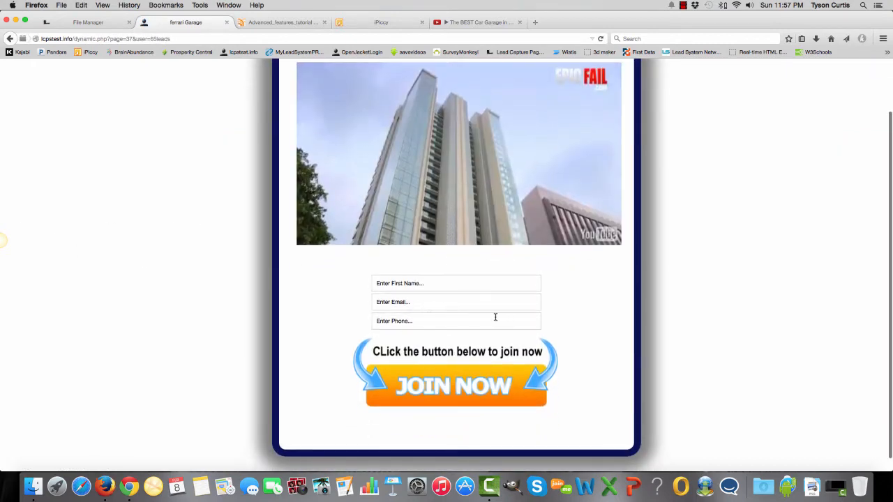
{"action": "scroll", "coordinate": [164, 239], "scroll_direction": "up", "scroll_amount": 2}
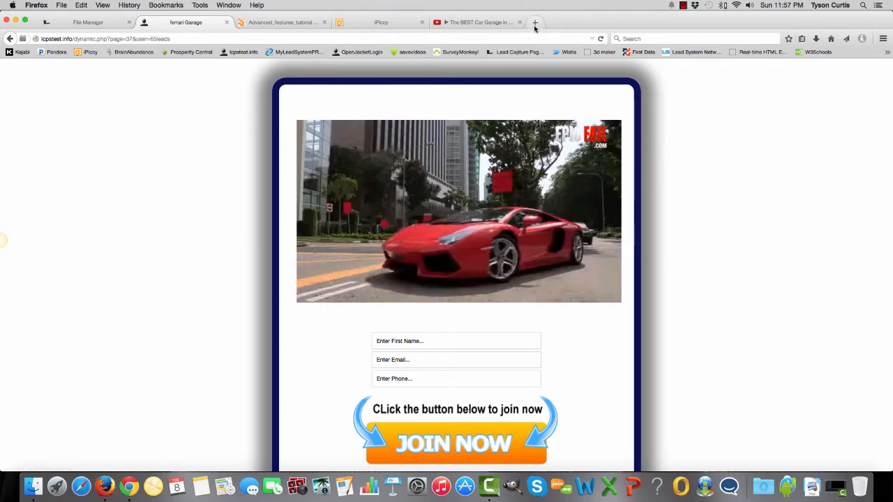
- Enter 1920x1080jpg in the live page's first name field and magnify the page so the text is easy to read
{"action": "left_click", "coordinate": [452, 341]}
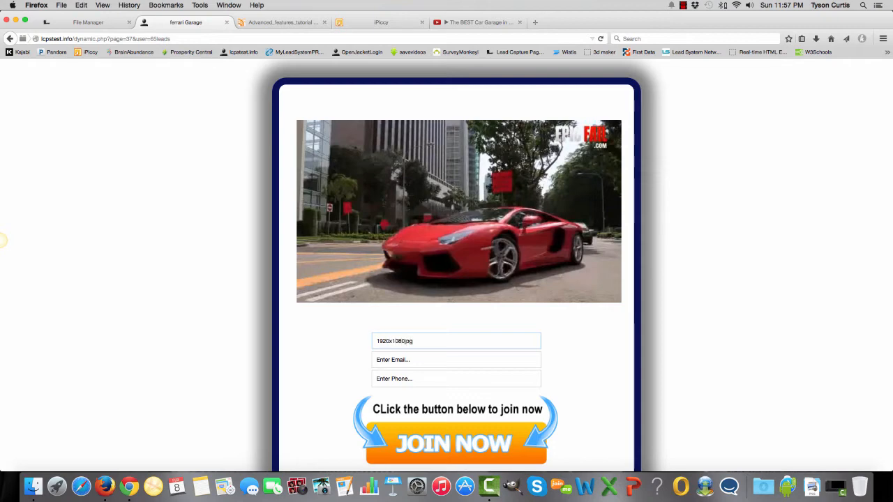
{"action": "key", "text": "super+plus"}
{"action": "key", "text": "super+plus"}
{"action": "key", "text": "super+plus"}
{"action": "key", "text": "super+plus"}
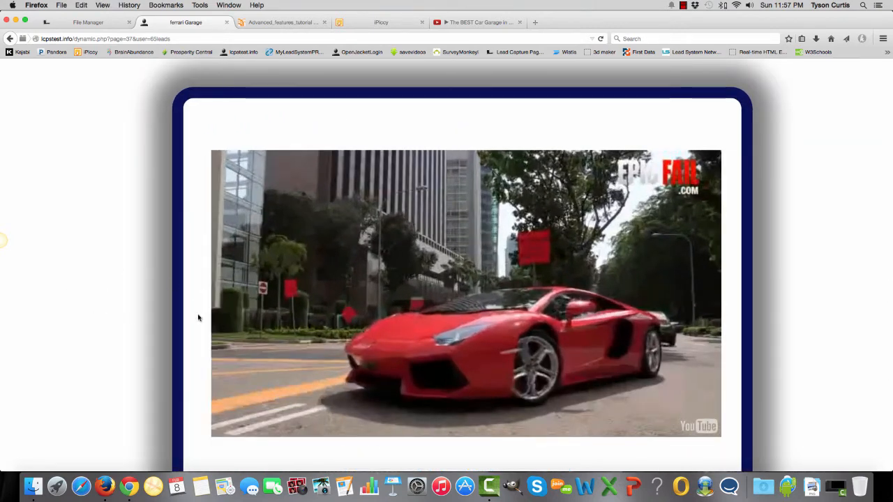
{"action": "scroll", "coordinate": [244, 314], "scroll_direction": "down", "scroll_amount": 5}
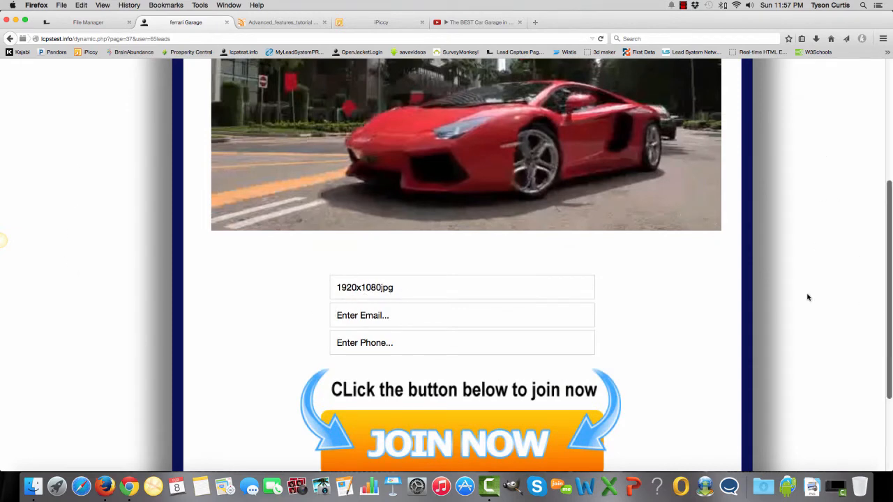
- Zoom out on the ferrari Garage page preview and return to its page editor
{"action": "scroll", "coordinate": [125, 325], "scroll_direction": "up", "scroll_amount": 5}
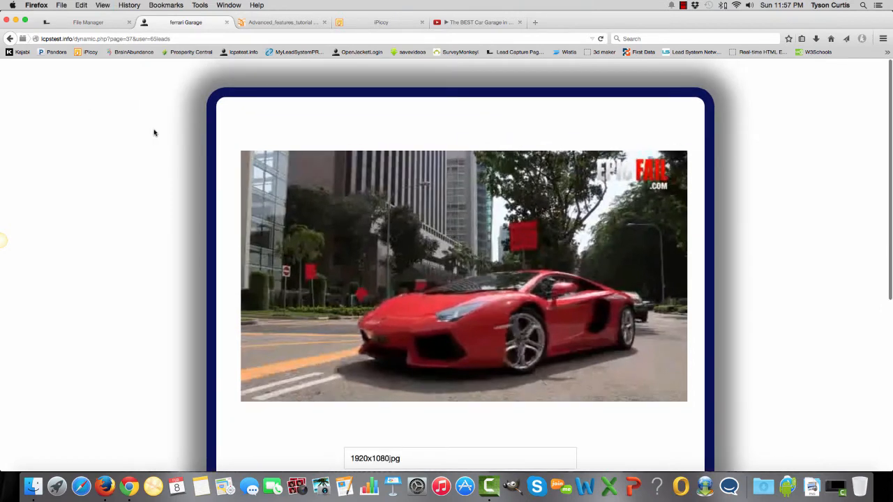
{"action": "key", "text": "ctrl+minus"}
{"action": "key", "text": "ctrl+minus"}
{"action": "key", "text": "ctrl+minus"}
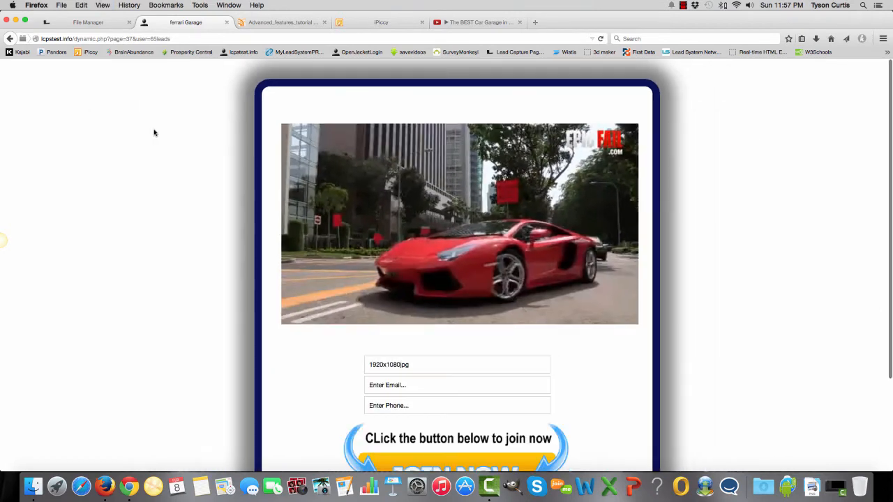
{"action": "left_click", "coordinate": [9, 39]}
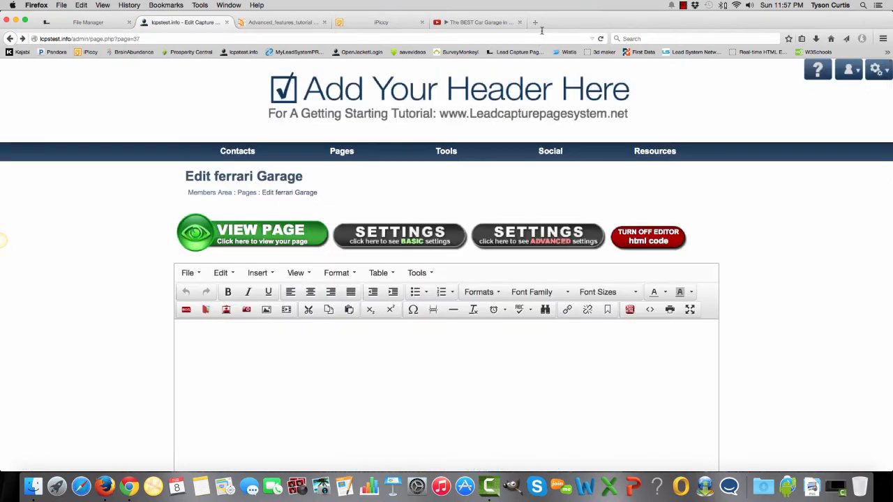
{"action": "scroll", "coordinate": [432, 394], "scroll_direction": "down", "scroll_amount": 5}
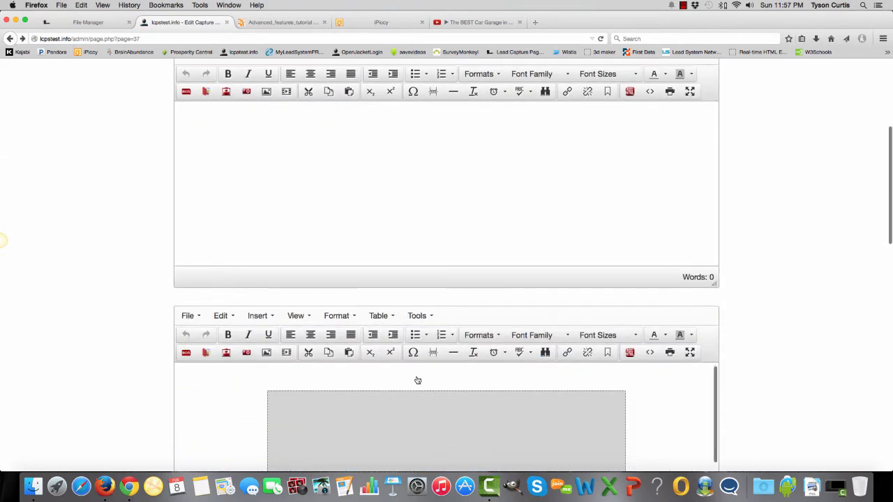
{"action": "scroll", "coordinate": [356, 230], "scroll_direction": "up", "scroll_amount": 1}
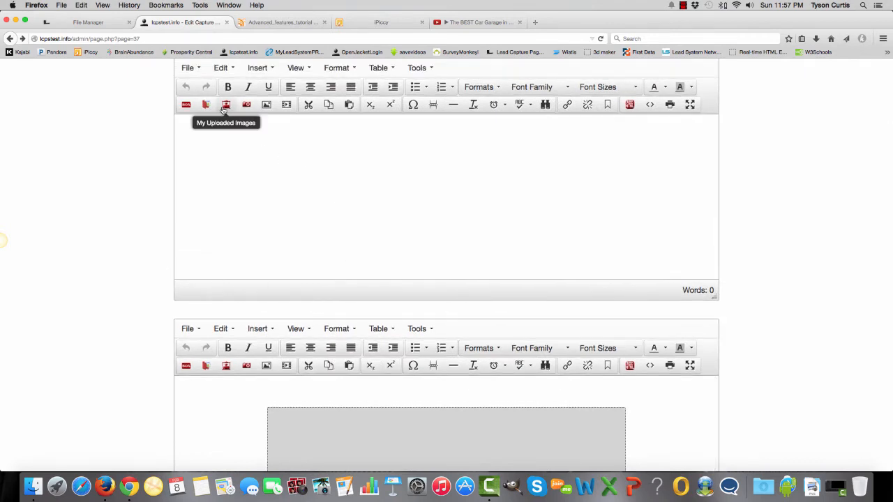
{"action": "scroll", "coordinate": [224, 110], "scroll_direction": "up", "scroll_amount": 3}
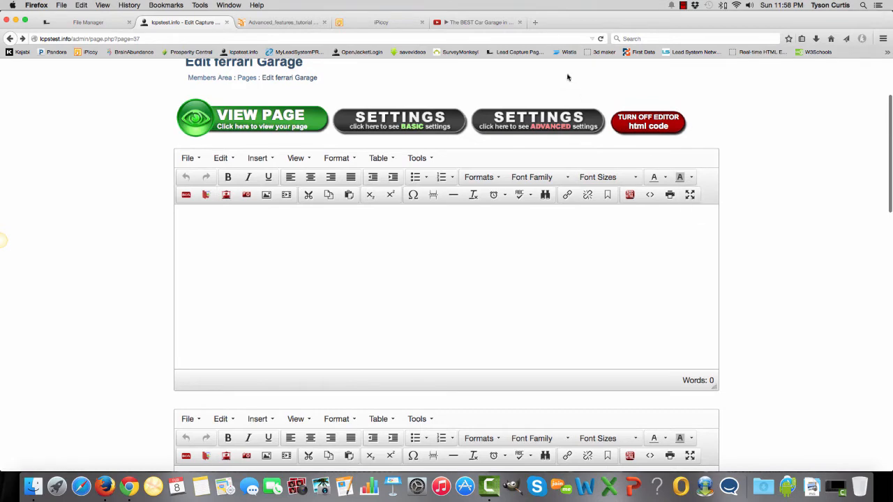
- Open google.com in a new tab and search for images matching "1920x1080 image"
{"action": "left_click", "coordinate": [535, 23]}
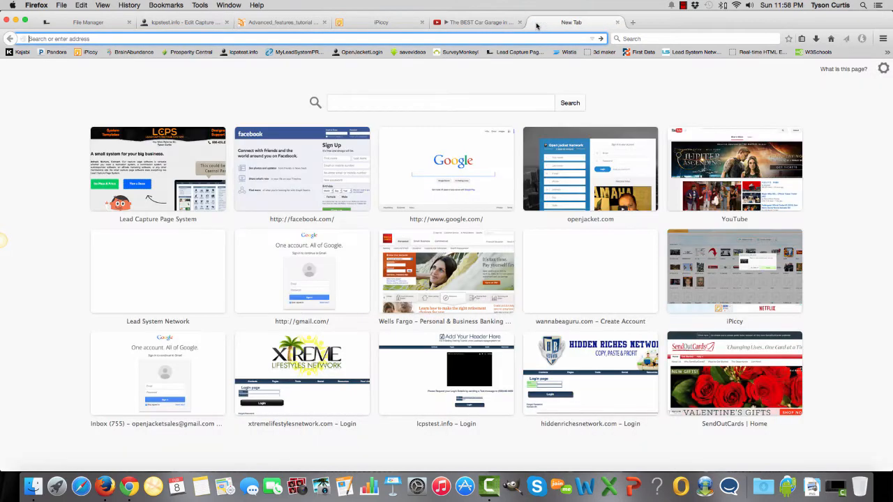
{"action": "type", "text": "google.com/"}
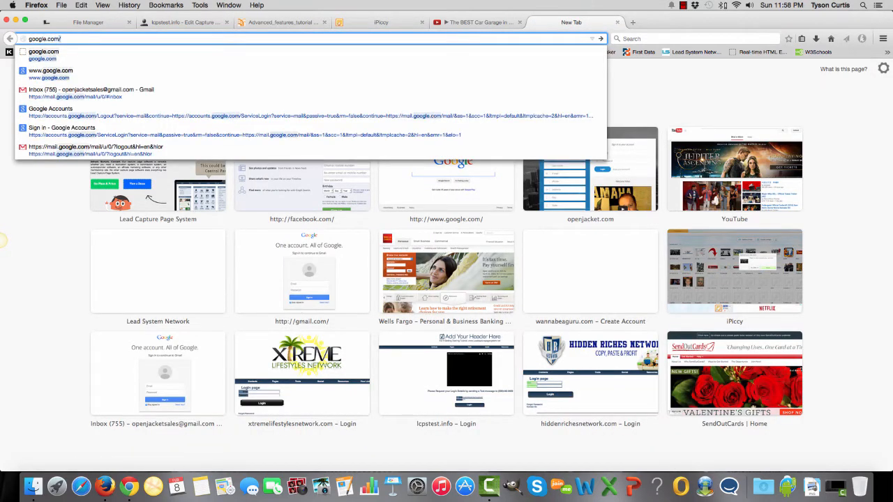
{"action": "key", "text": "Return"}
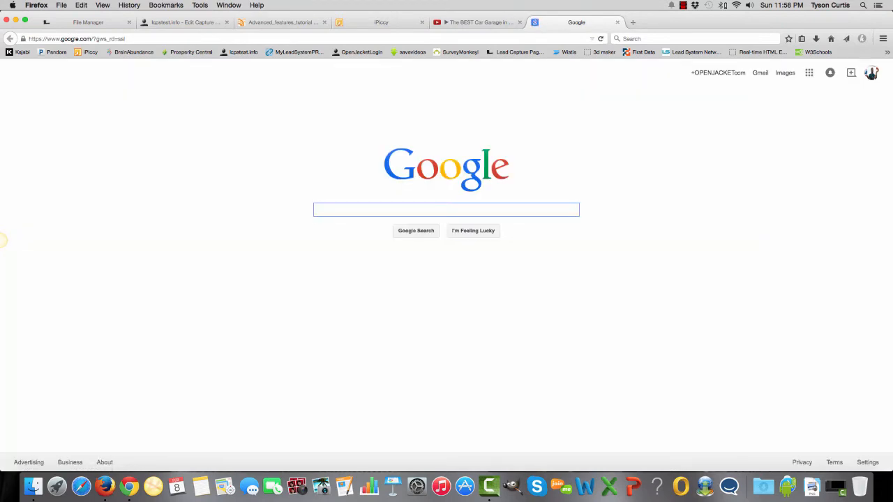
{"action": "type", "text": "1920"}
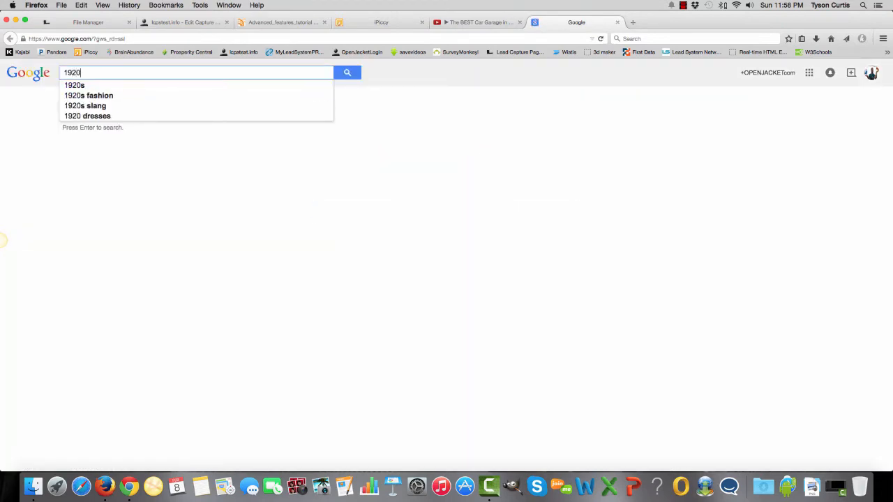
{"action": "type", "text": "x1080"}
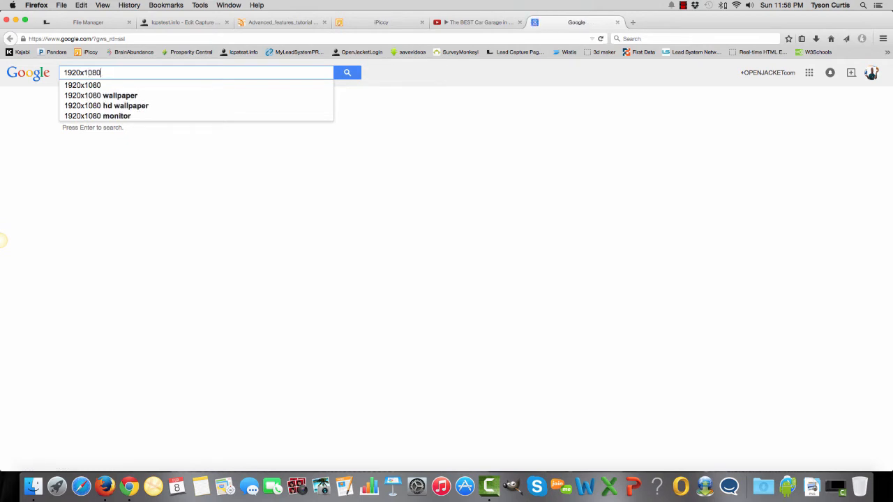
{"action": "type", "text": " image"}
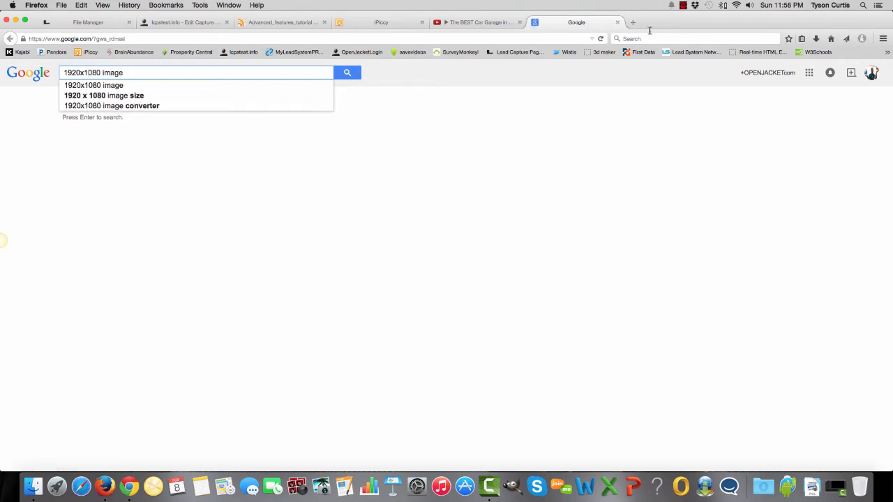
{"action": "left_click", "coordinate": [338, 74]}
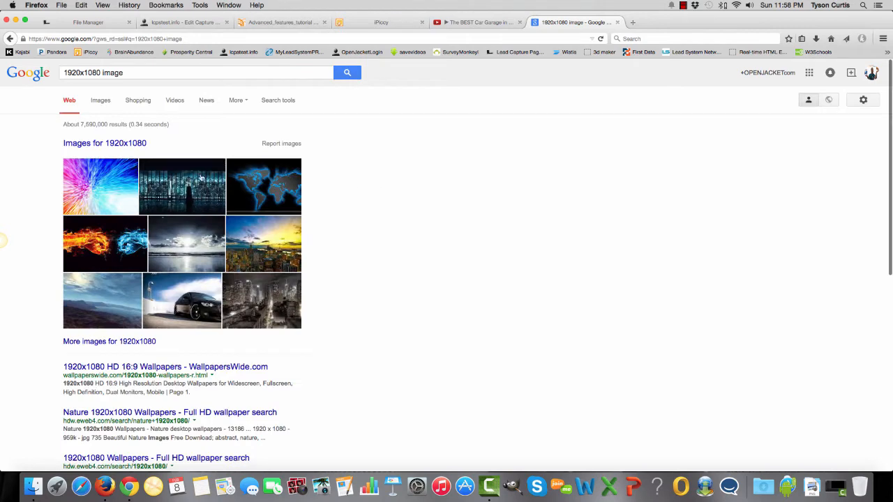
{"action": "left_click", "coordinate": [100, 103]}
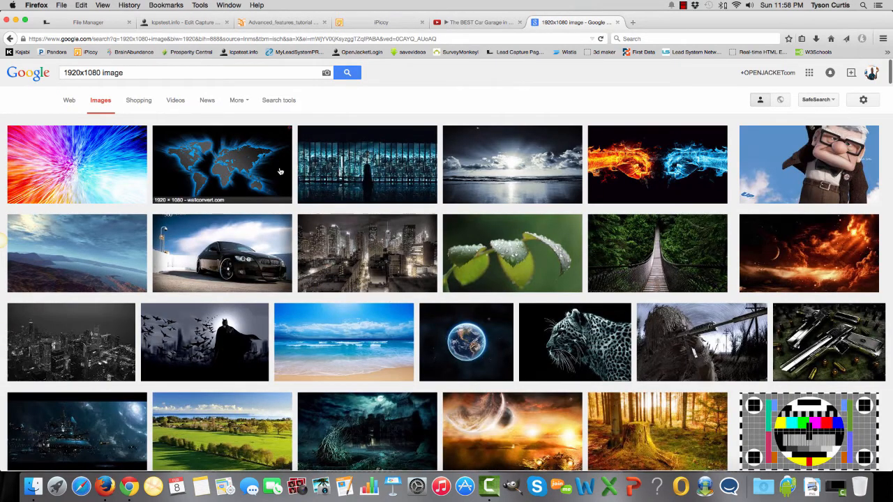
- Refine the image search to "1920x1080 image race track"
{"action": "left_click", "coordinate": [136, 74]}
{"action": "type", "text": "rac"}
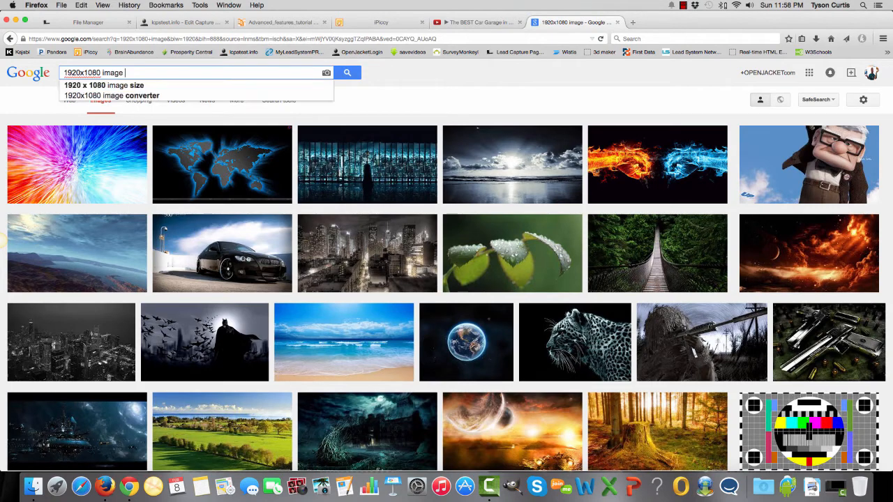
{"action": "type", "text": "e tra"}
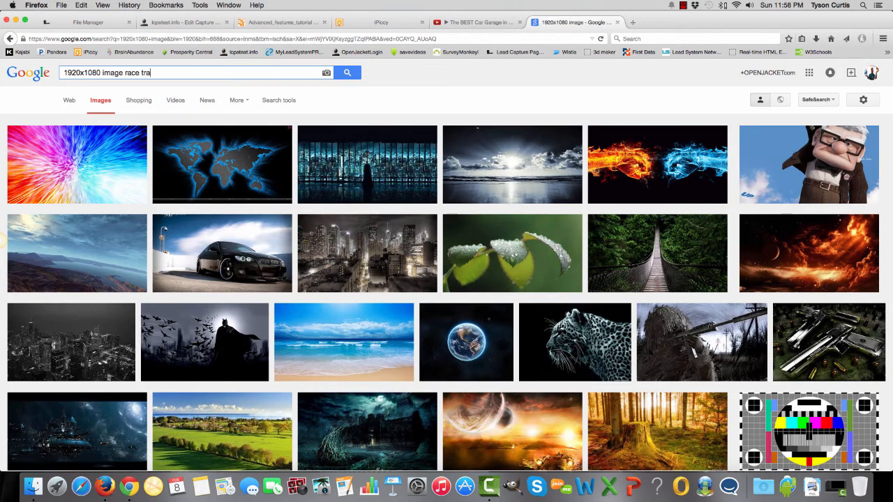
{"action": "type", "text": "ck"}
{"action": "key", "text": "Return"}
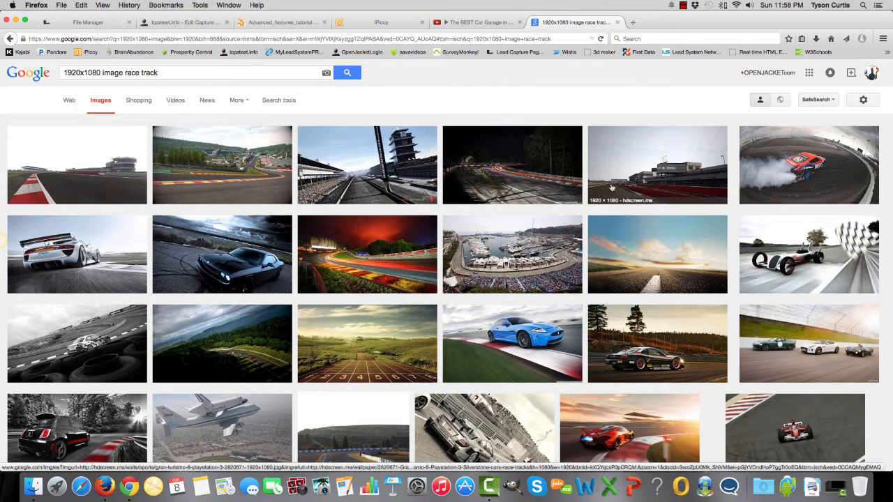
- Examine the race track image results for a suitable page background
{"action": "scroll", "coordinate": [546, 316], "scroll_direction": "down", "scroll_amount": 2}
{"action": "scroll", "coordinate": [546, 315], "scroll_direction": "down", "scroll_amount": 3}
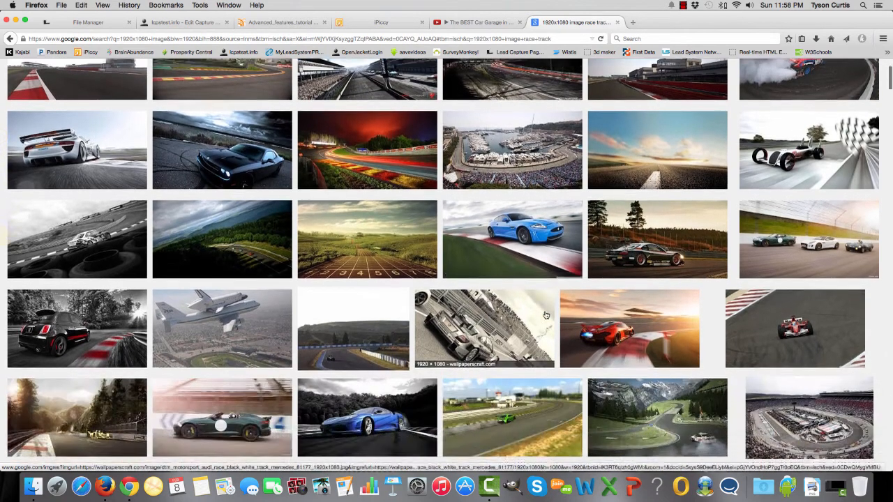
{"action": "scroll", "coordinate": [546, 316], "scroll_direction": "down", "scroll_amount": 2}
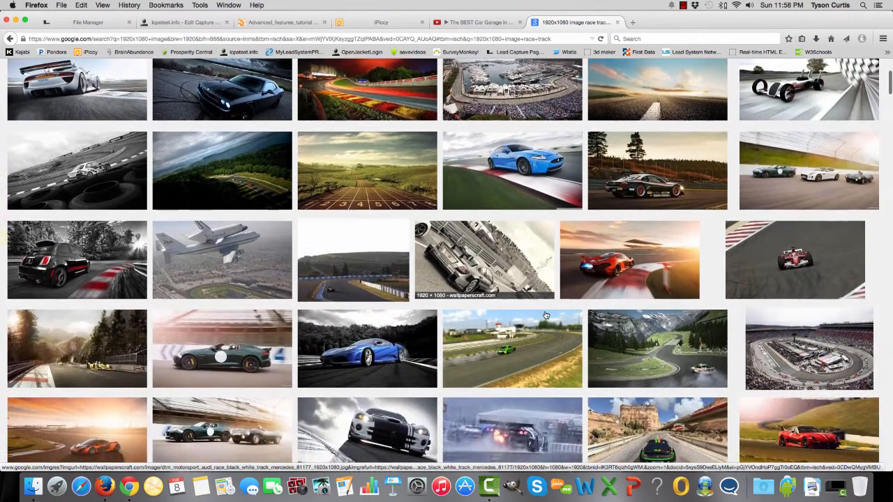
{"action": "scroll", "coordinate": [546, 316], "scroll_direction": "up", "scroll_amount": 2}
{"action": "scroll", "coordinate": [546, 315], "scroll_direction": "down", "scroll_amount": 10}
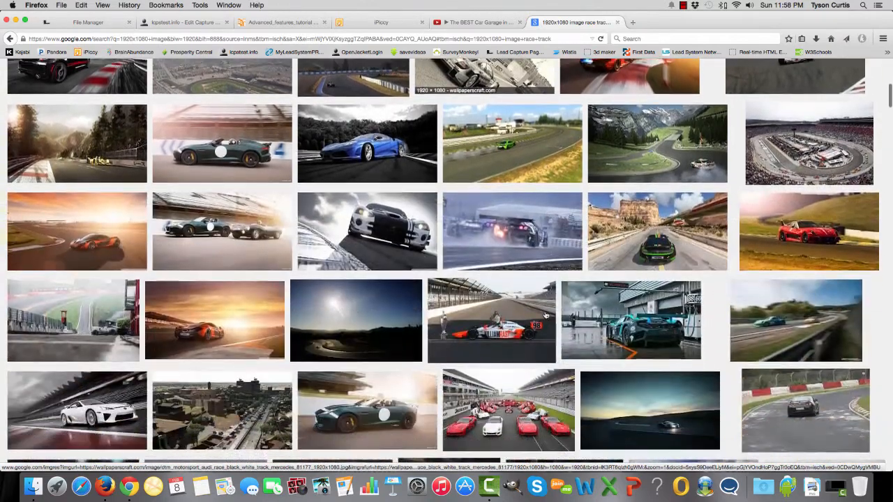
{"action": "scroll", "coordinate": [546, 315], "scroll_direction": "down", "scroll_amount": 5}
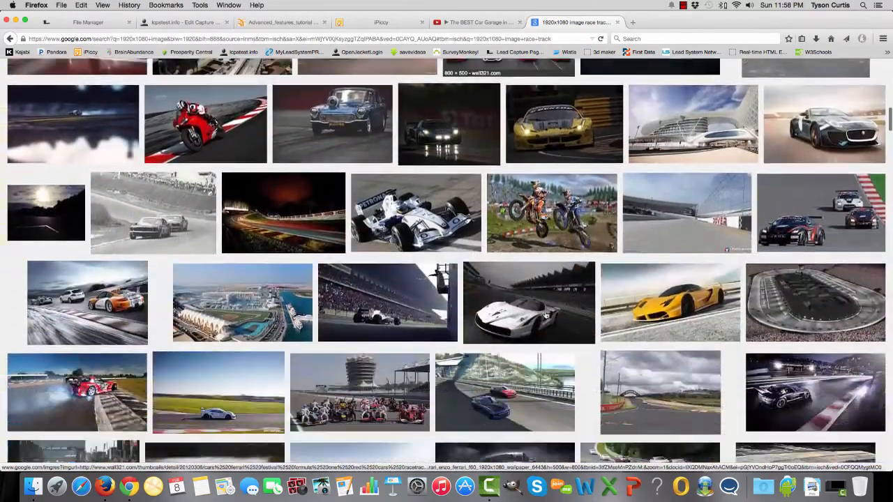
{"action": "scroll", "coordinate": [546, 315], "scroll_direction": "down", "scroll_amount": 3}
{"action": "scroll", "coordinate": [546, 315], "scroll_direction": "down", "scroll_amount": 2}
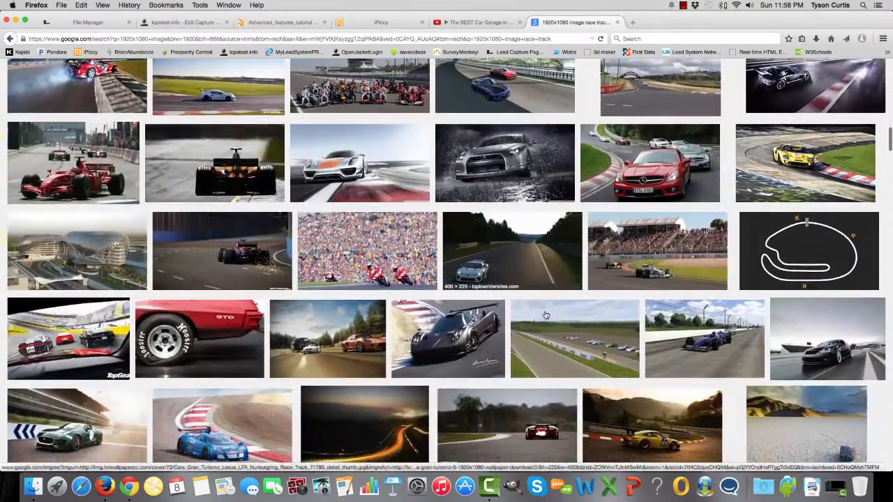
{"action": "scroll", "coordinate": [546, 315], "scroll_direction": "down", "scroll_amount": 5}
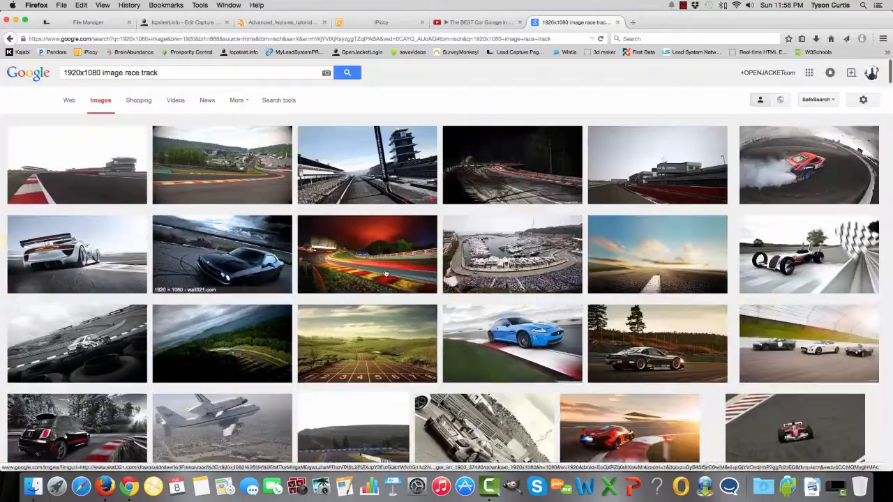
- Open the full image of the first result, the Silverstone track with the red and white curb, and copy the resulting page address
{"action": "scroll", "coordinate": [71, 171], "scroll_direction": "down", "scroll_amount": 1}
{"action": "left_click", "coordinate": [75, 168]}
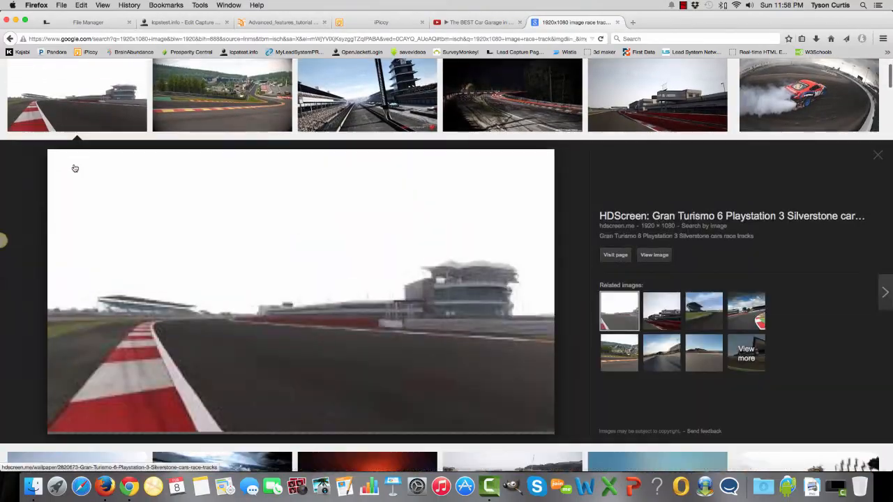
{"action": "left_click", "coordinate": [663, 257]}
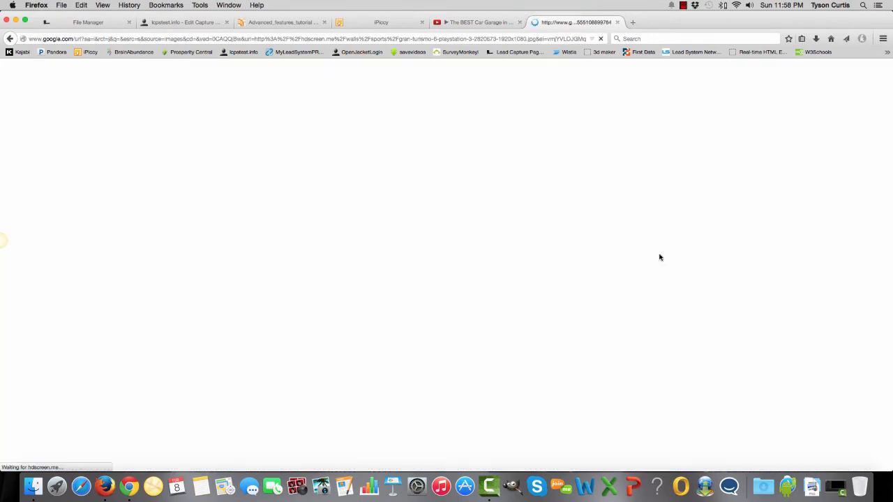
{"action": "left_click", "coordinate": [94, 39]}
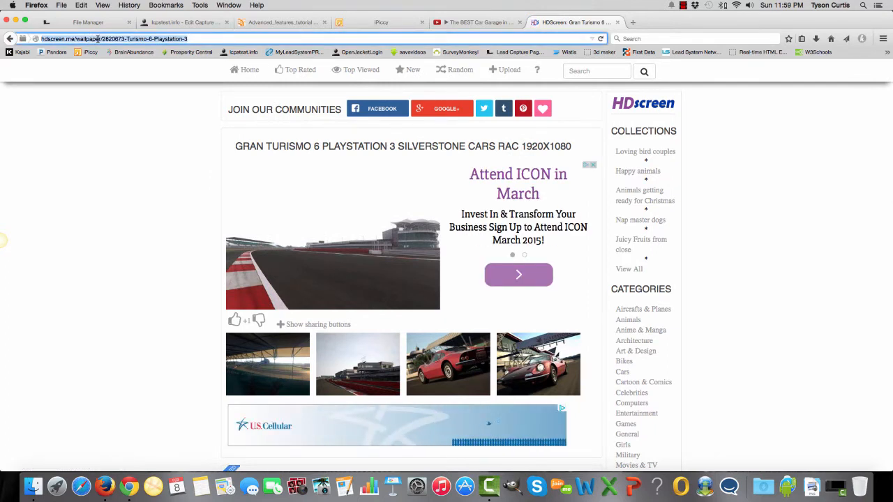
{"action": "right_click", "coordinate": [99, 40]}
{"action": "left_click", "coordinate": [116, 69]}
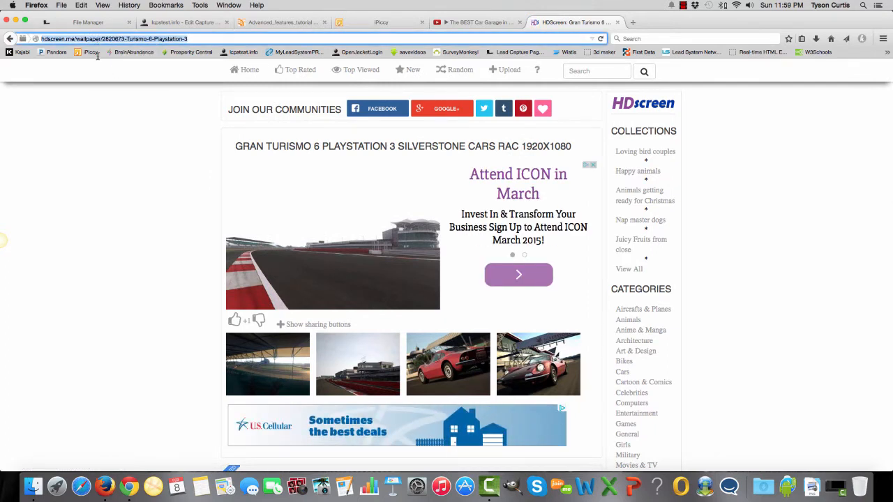
- Return to the ferrari Garage page editor, show the advanced settings and locate the HTML Headers code
{"action": "left_click", "coordinate": [187, 23]}
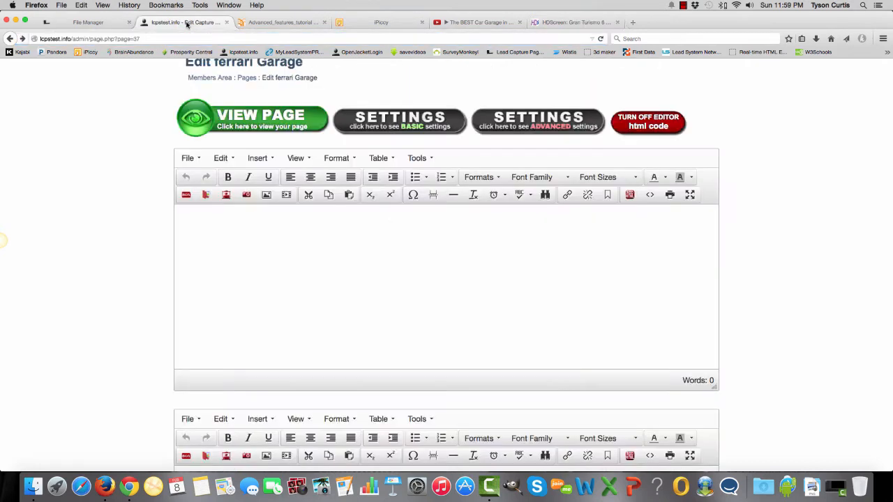
{"action": "left_click", "coordinate": [539, 122]}
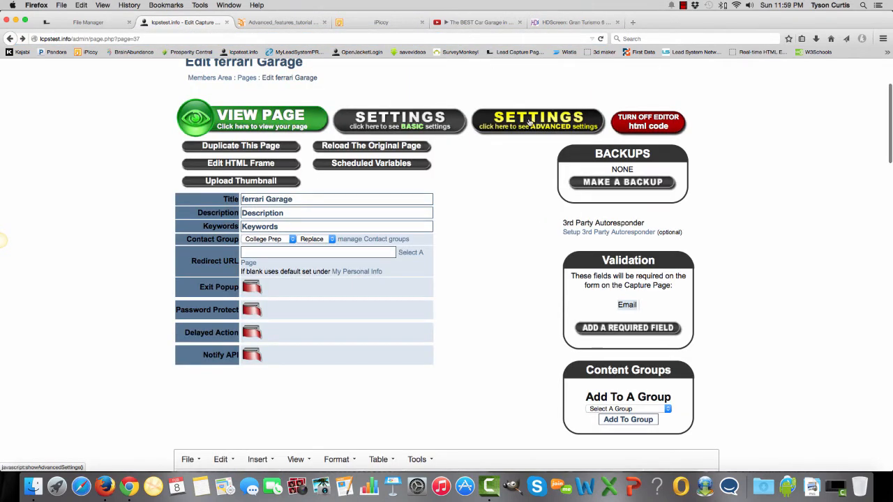
{"action": "scroll", "coordinate": [227, 216], "scroll_direction": "down", "scroll_amount": 15}
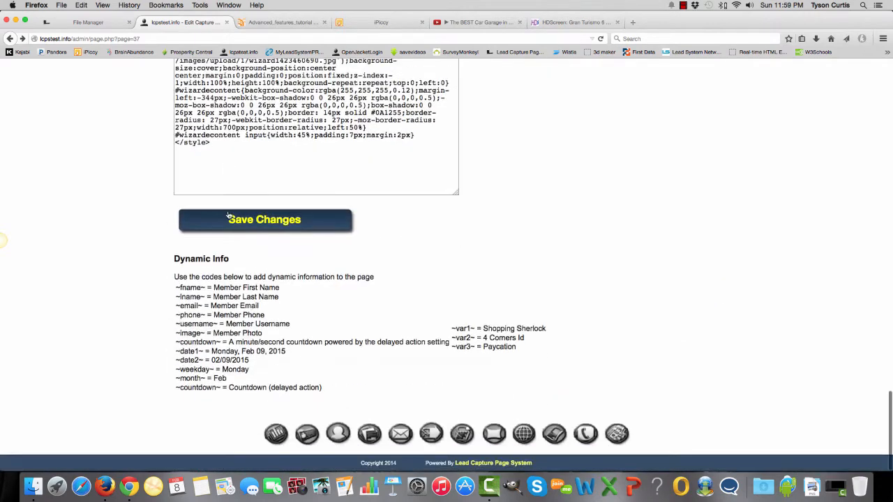
{"action": "scroll", "coordinate": [265, 218], "scroll_direction": "up", "scroll_amount": 5}
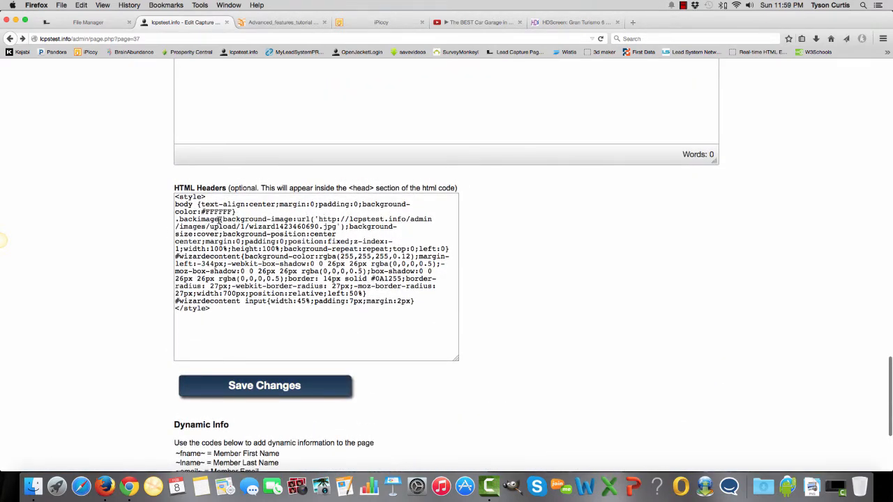
{"action": "left_click_drag", "start_coordinate": [318, 219], "coordinate": [420, 220]}
{"action": "left_click", "coordinate": [430, 227]}
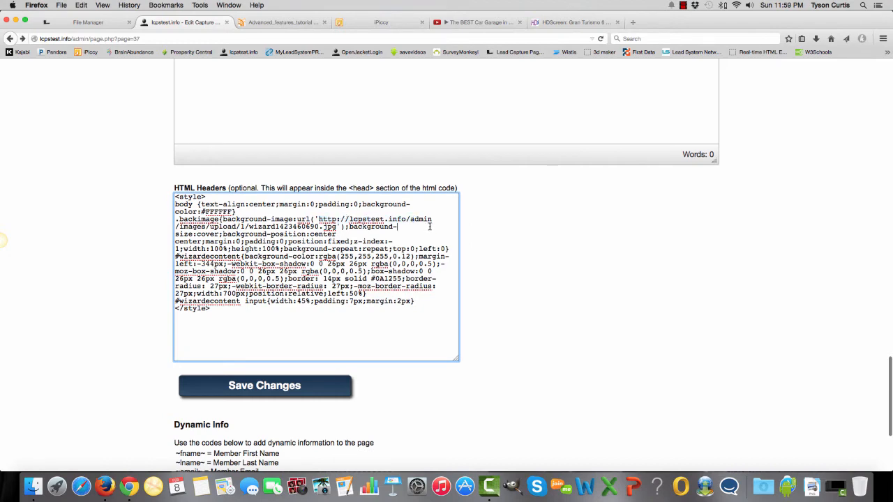
{"action": "key", "text": "super+equal"}
{"action": "key", "text": "super+equal"}
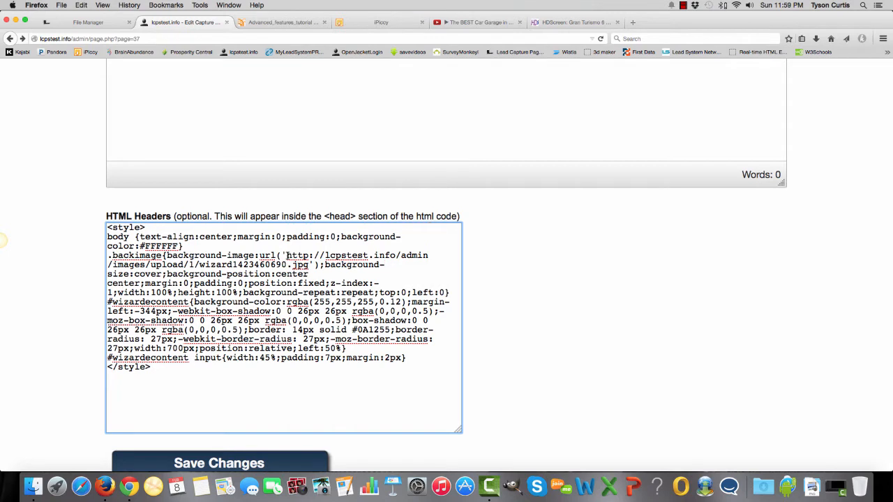
{"action": "left_click_drag", "start_coordinate": [287, 255], "coordinate": [309, 265]}
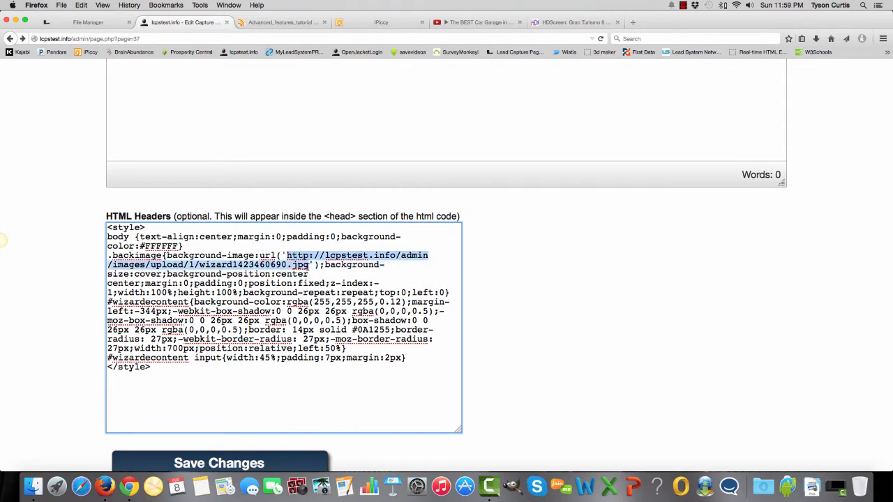
{"action": "key", "text": "super+v"}
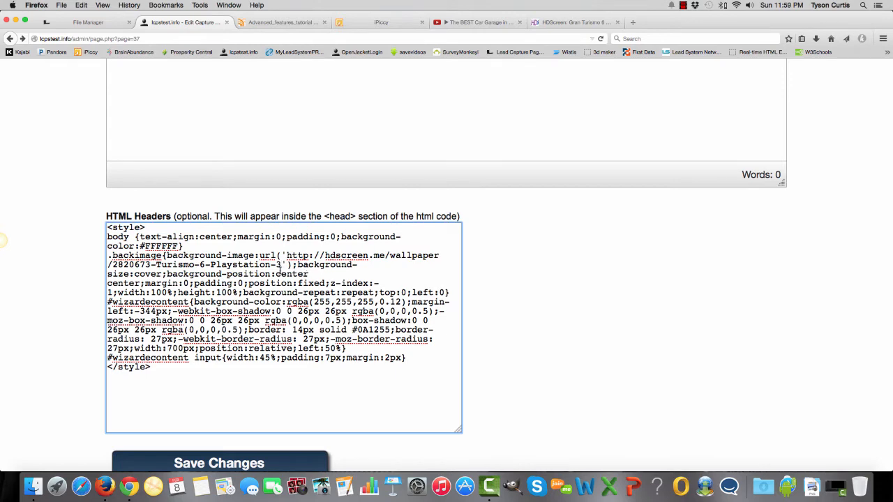
- Save the edited HTML Headers and view the ferrari Garage page to check its background
{"action": "scroll", "coordinate": [63, 416], "scroll_direction": "down", "scroll_amount": 2}
{"action": "left_click", "coordinate": [203, 430]}
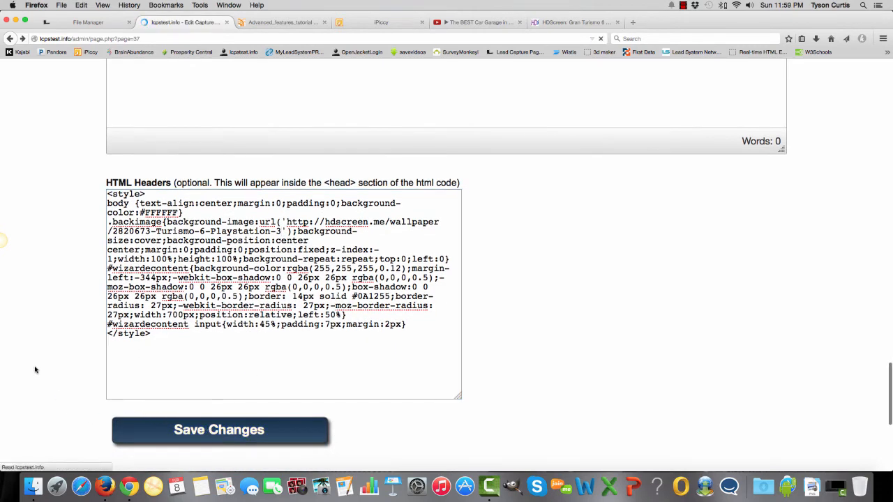
{"action": "left_click", "coordinate": [204, 279]}
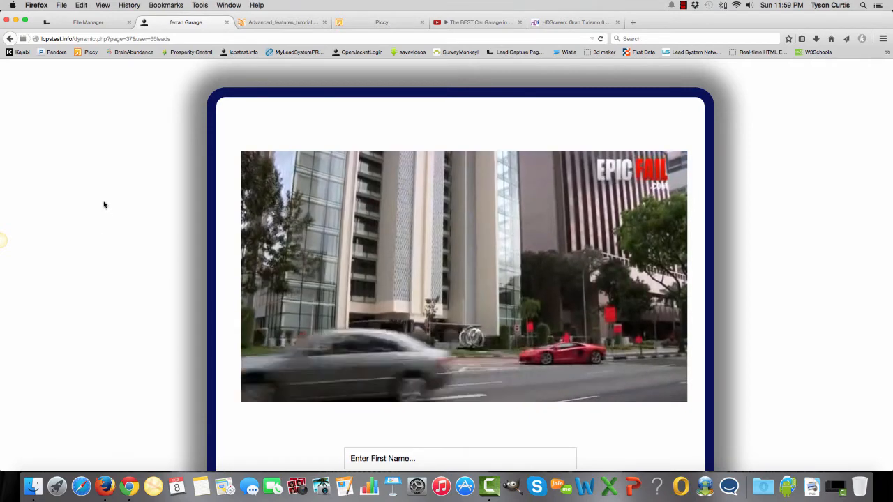
{"action": "scroll", "coordinate": [105, 202], "scroll_direction": "down", "scroll_amount": 5}
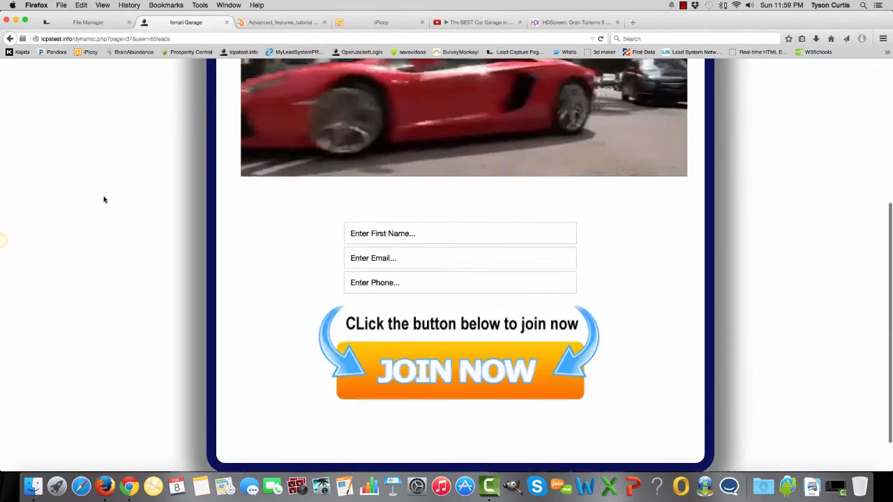
{"action": "scroll", "coordinate": [104, 200], "scroll_direction": "up", "scroll_amount": 5}
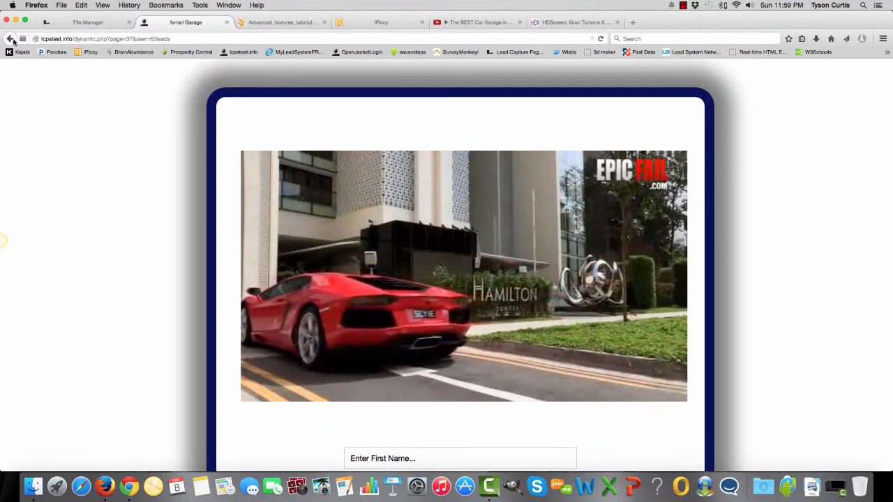
- Return to the ferrari Garage page editor and recheck the .backimage URL in the HTML Headers code
{"action": "left_click", "coordinate": [9, 39]}
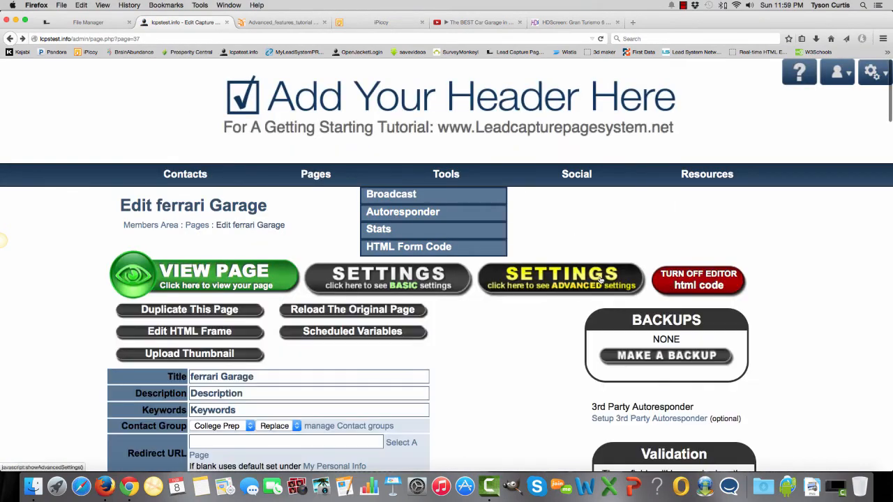
{"action": "scroll", "coordinate": [84, 275], "scroll_direction": "down", "scroll_amount": 15}
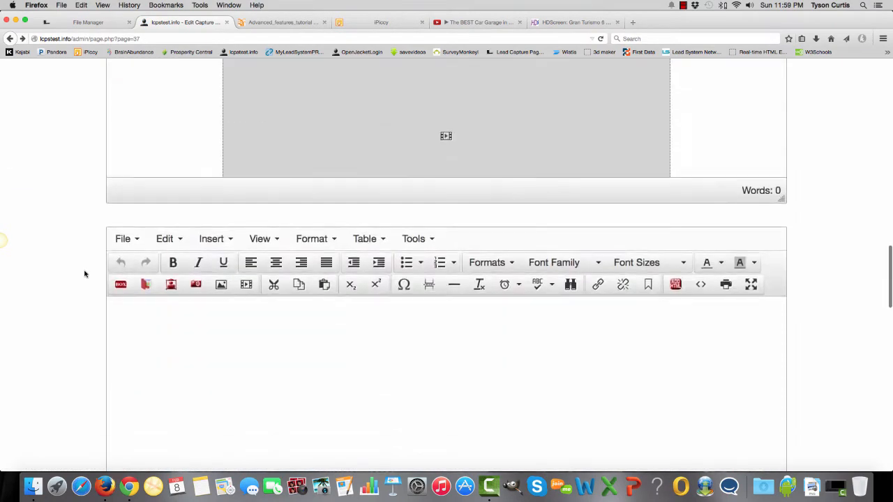
{"action": "scroll", "coordinate": [83, 274], "scroll_direction": "down", "scroll_amount": 5}
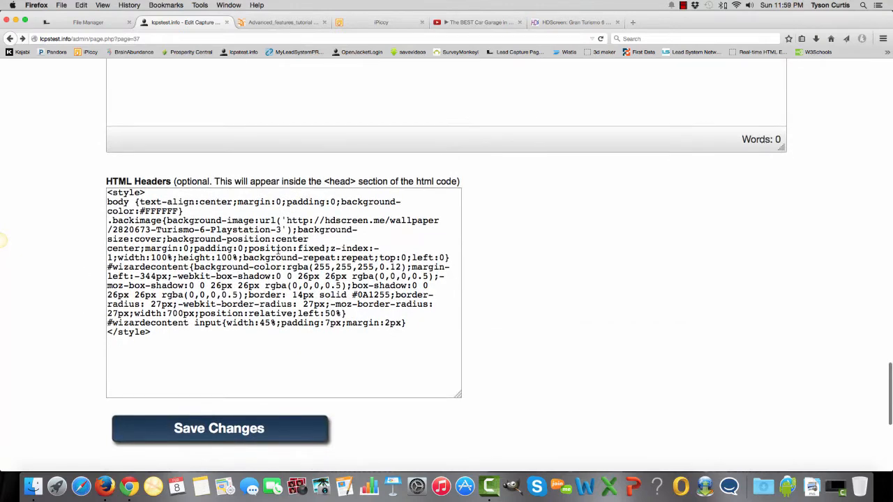
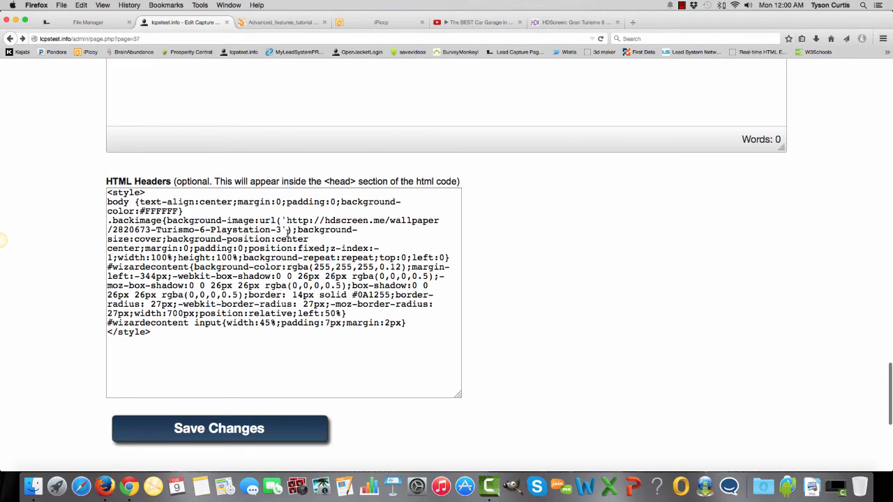
- Go back from the HDScreen page through the race track results to the general 1920x1080 image results
{"action": "left_click", "coordinate": [574, 23]}
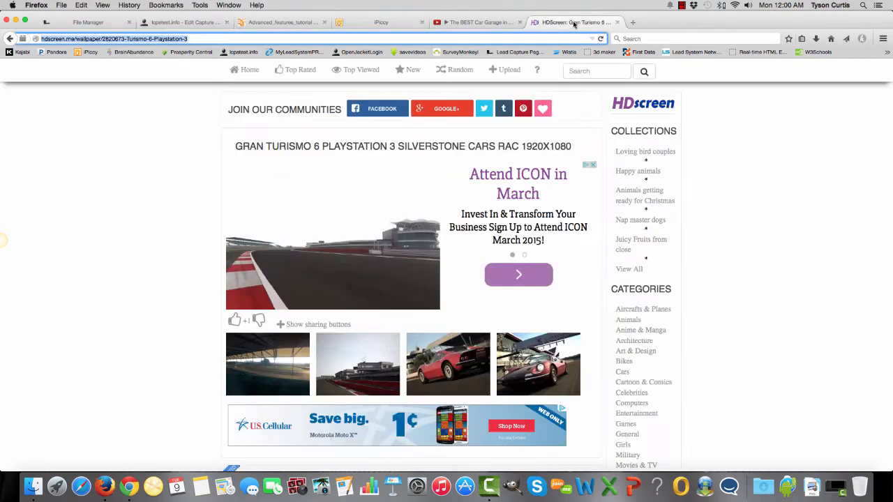
{"action": "left_click", "coordinate": [10, 39]}
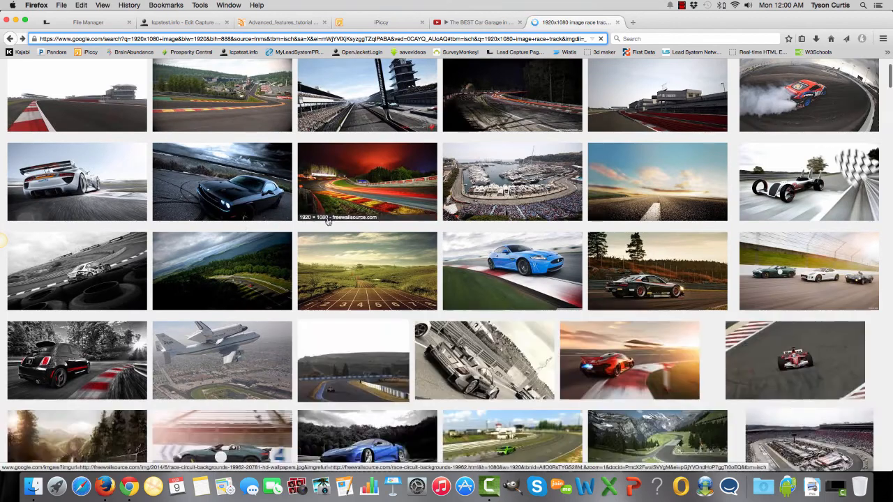
{"action": "left_click", "coordinate": [88, 79]}
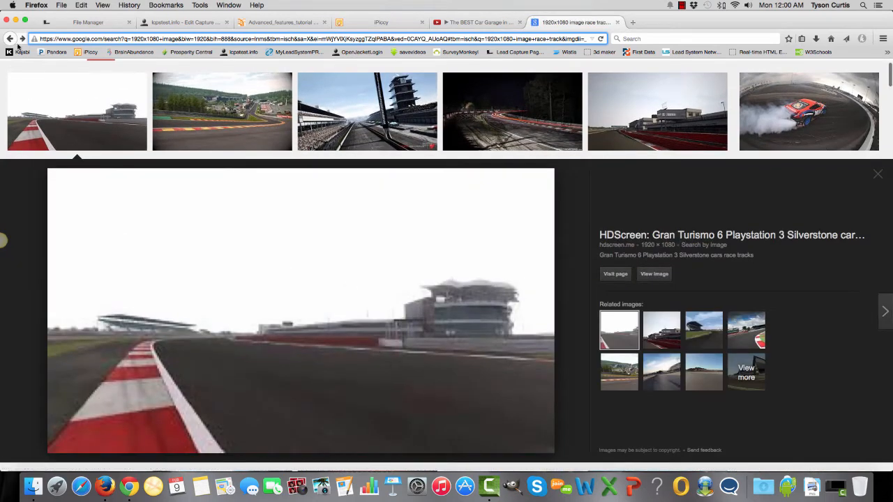
{"action": "left_click", "coordinate": [10, 40]}
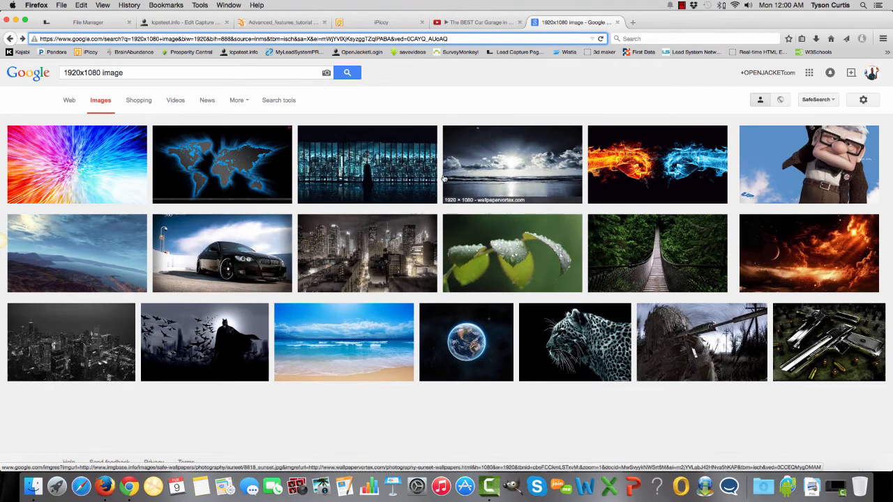
- Try to preview the fire-and-ice fists wallpaper, and reload the 1920x1080 image results
{"action": "left_click", "coordinate": [653, 165]}
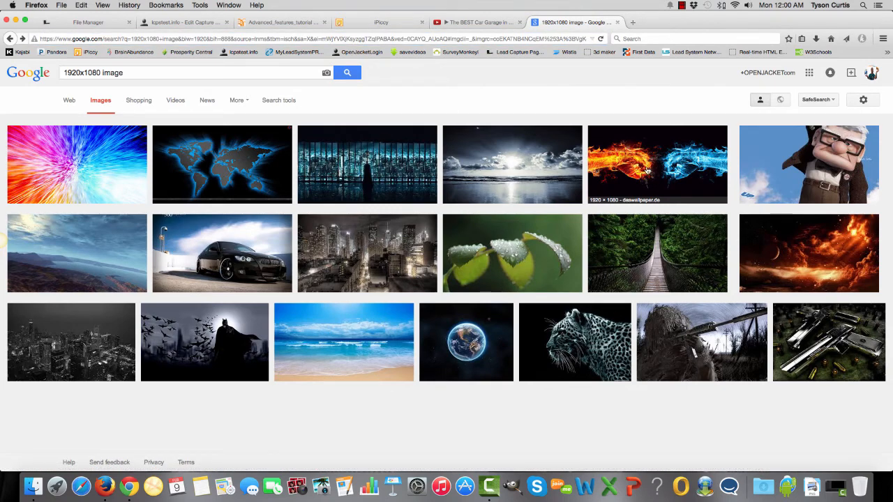
{"action": "left_click", "coordinate": [652, 171]}
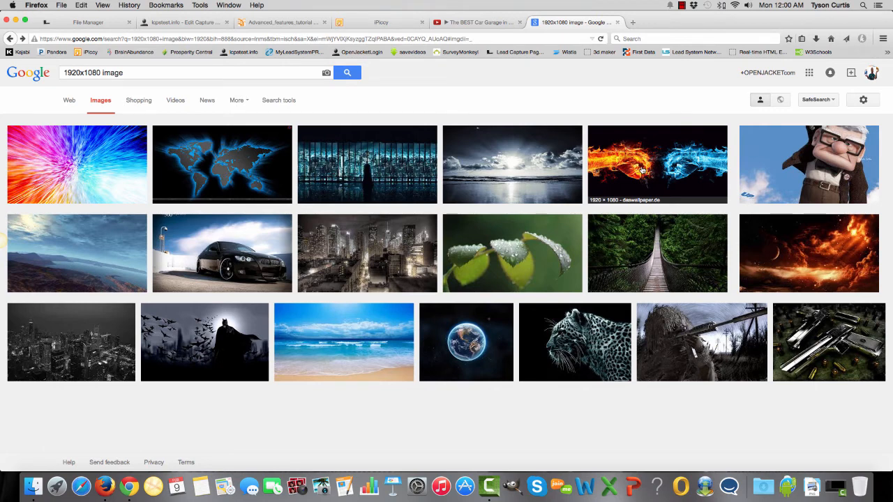
{"action": "left_click", "coordinate": [641, 170]}
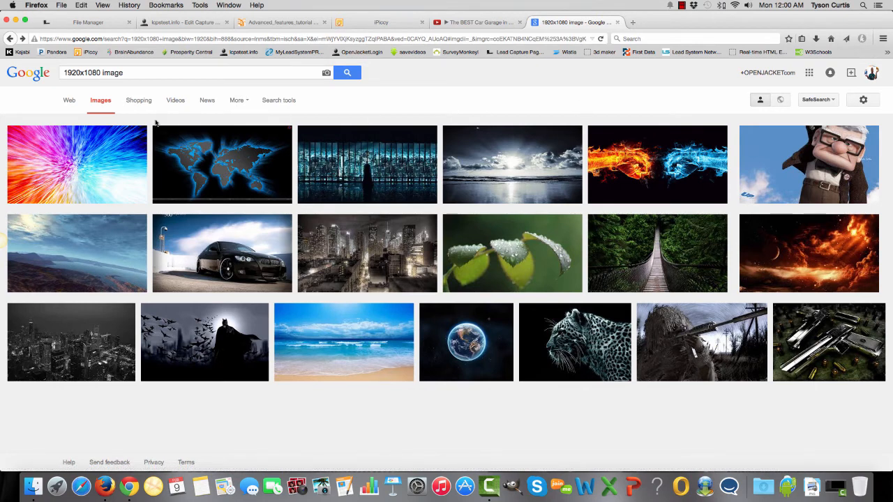
{"action": "left_click", "coordinate": [9, 39]}
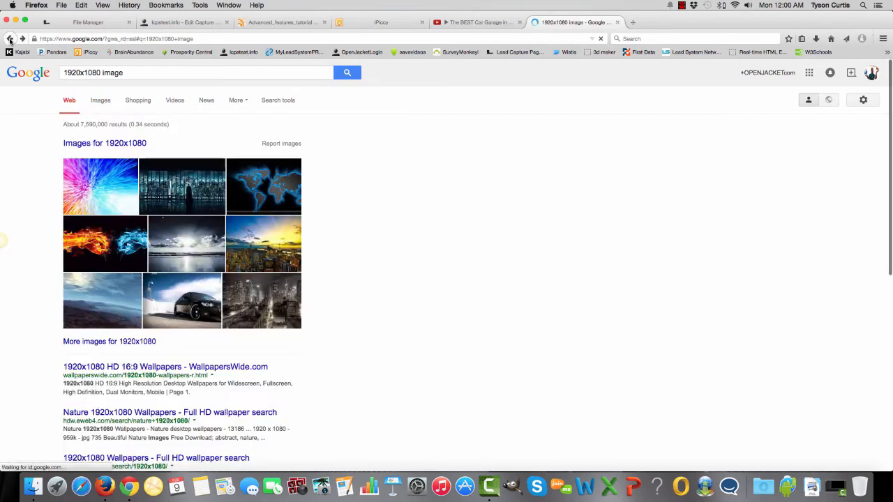
{"action": "left_click", "coordinate": [100, 104]}
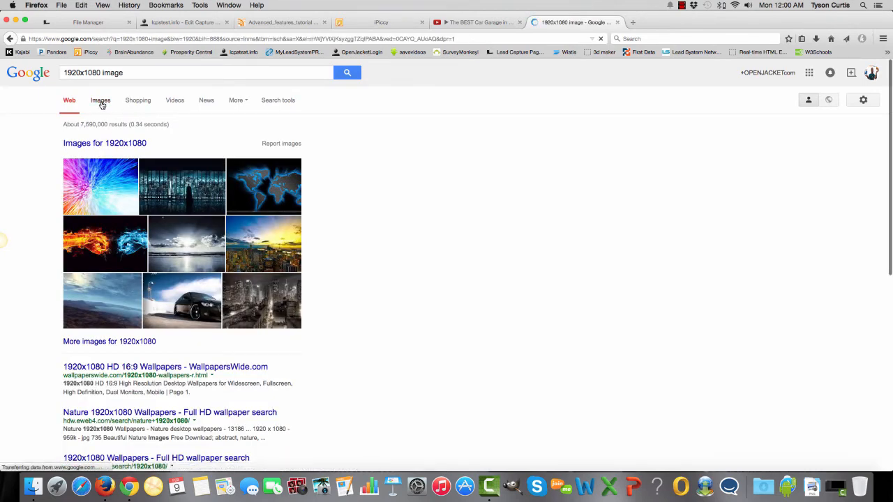
- Try to view the fire-and-ice fists wallpaper at full size, and return to the image results with its preview closed
{"action": "left_click", "coordinate": [664, 181]}
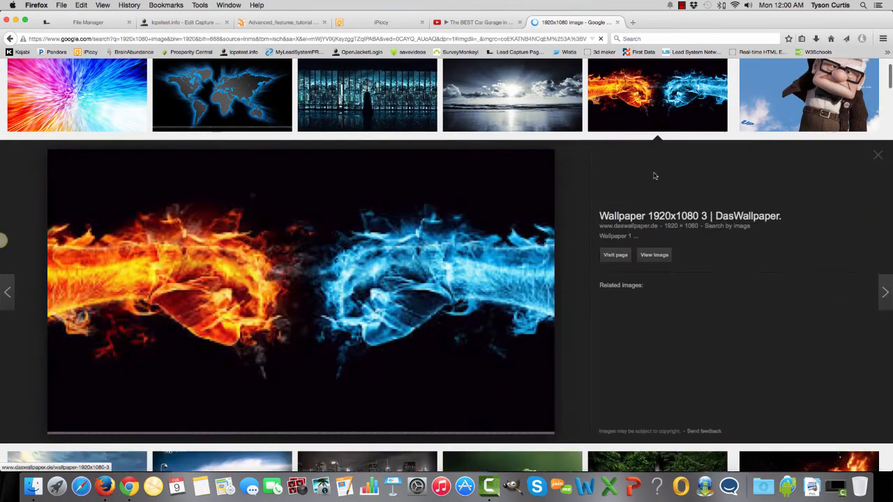
{"action": "left_click", "coordinate": [650, 255]}
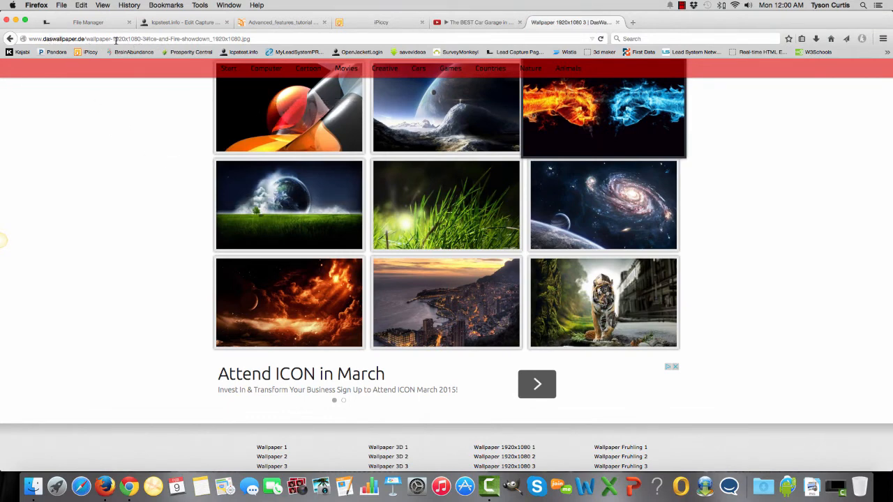
{"action": "left_click", "coordinate": [11, 39]}
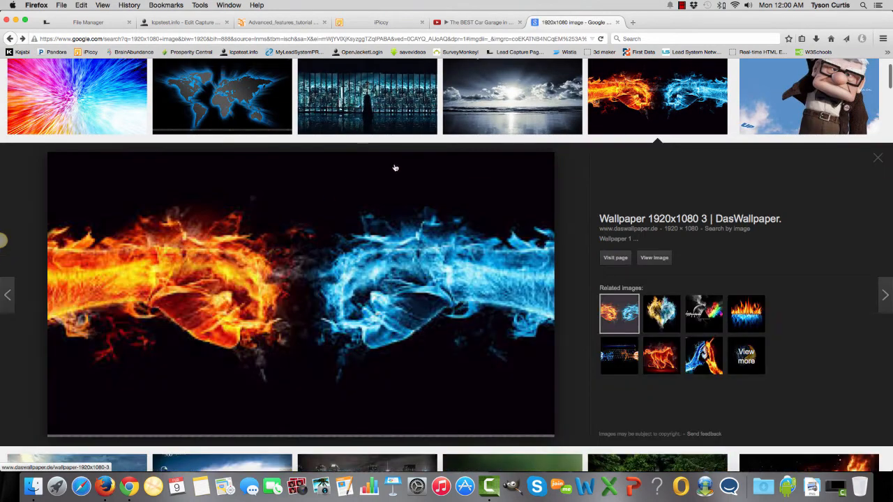
{"action": "left_click", "coordinate": [878, 159]}
- Examine the general 1920x1080 image results for a suitable page background
{"action": "scroll", "coordinate": [823, 170], "scroll_direction": "up", "scroll_amount": 2}
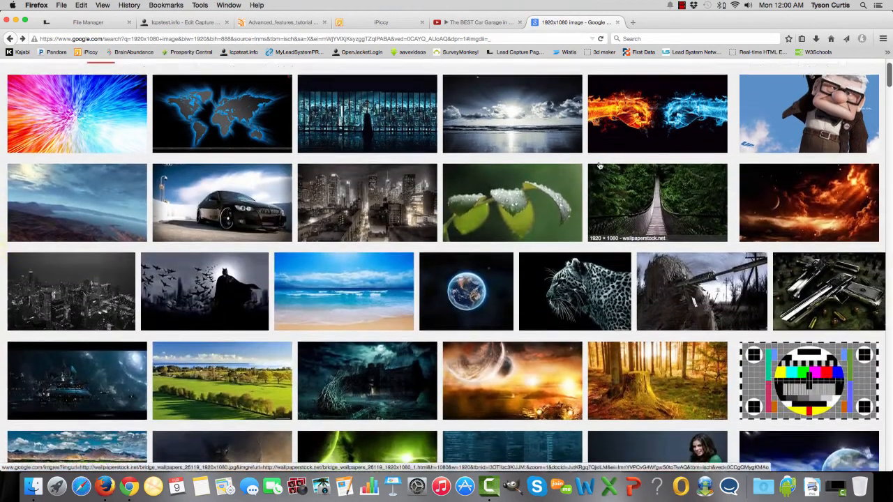
{"action": "scroll", "coordinate": [259, 224], "scroll_direction": "down", "scroll_amount": 10}
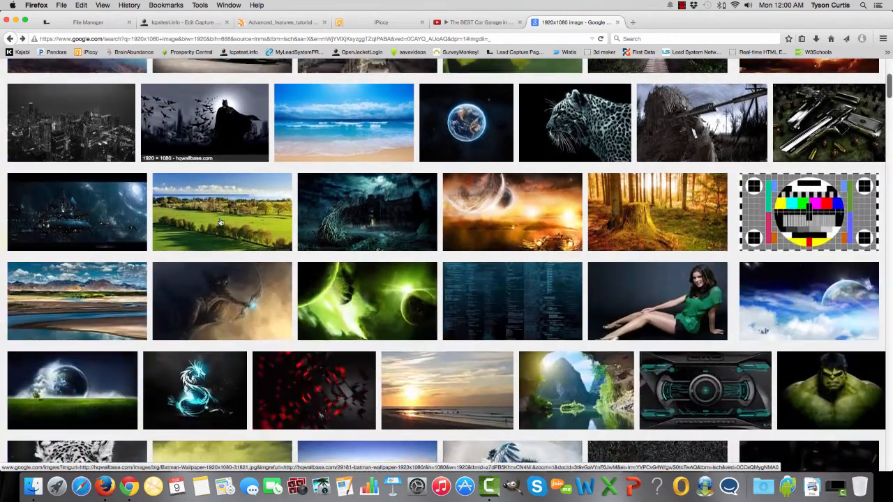
{"action": "scroll", "coordinate": [221, 222], "scroll_direction": "down", "scroll_amount": 8}
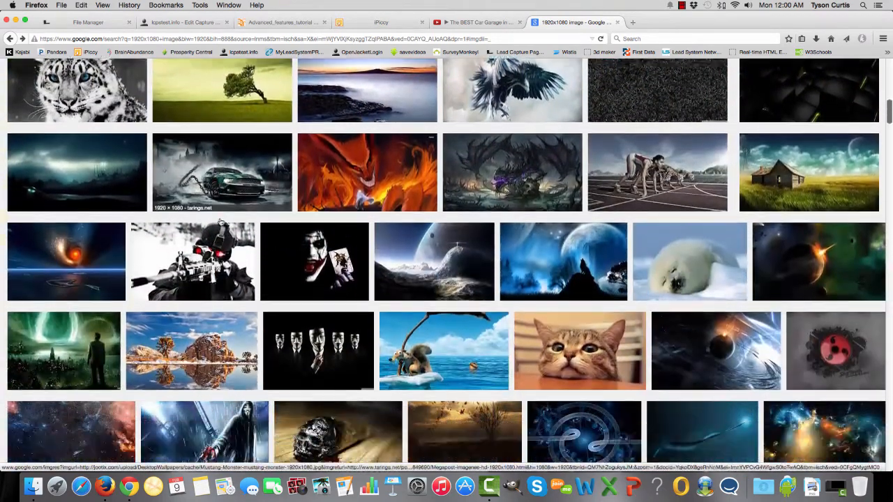
{"action": "scroll", "coordinate": [220, 222], "scroll_direction": "down", "scroll_amount": 3}
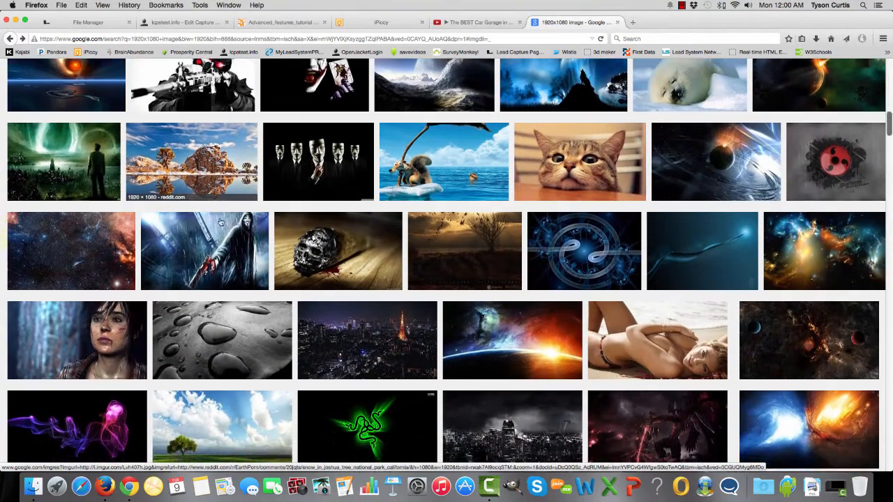
{"action": "scroll", "coordinate": [220, 222], "scroll_direction": "down", "scroll_amount": 5}
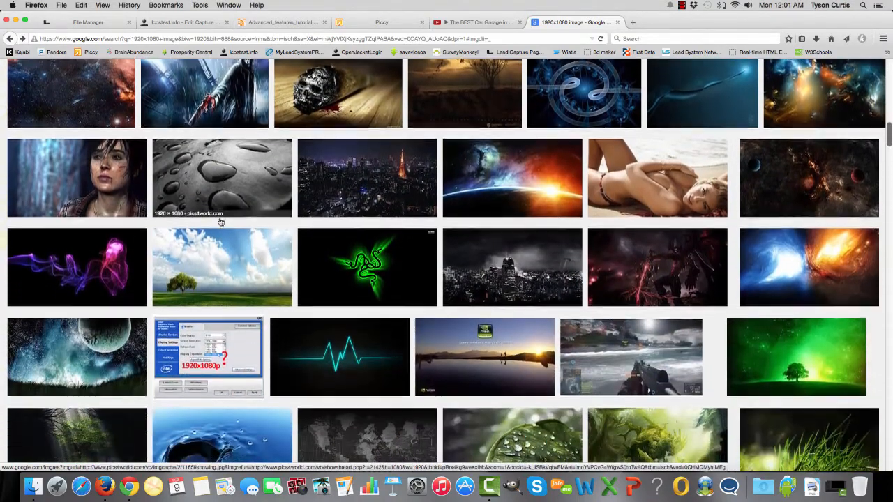
{"action": "scroll", "coordinate": [221, 232], "scroll_direction": "down", "scroll_amount": 6}
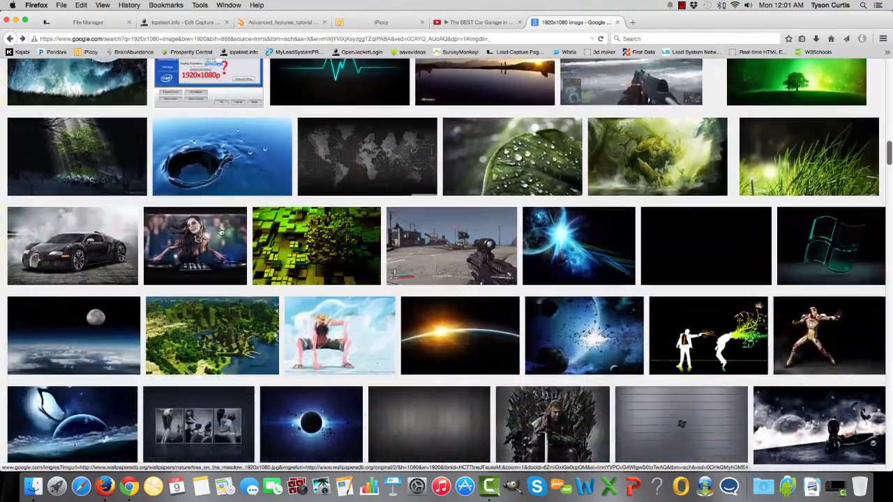
{"action": "scroll", "coordinate": [221, 232], "scroll_direction": "down", "scroll_amount": 2}
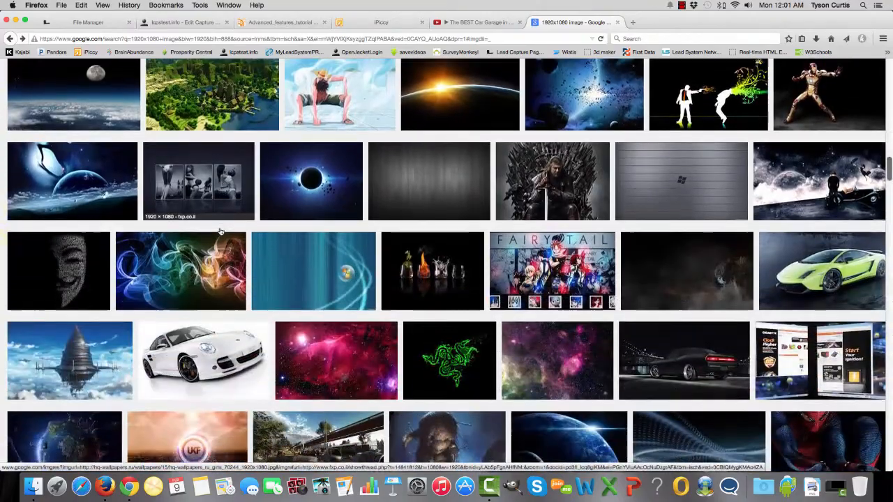
- Search the images for "1920x1080 image race track"
{"action": "scroll", "coordinate": [220, 232], "scroll_direction": "down", "scroll_amount": 5}
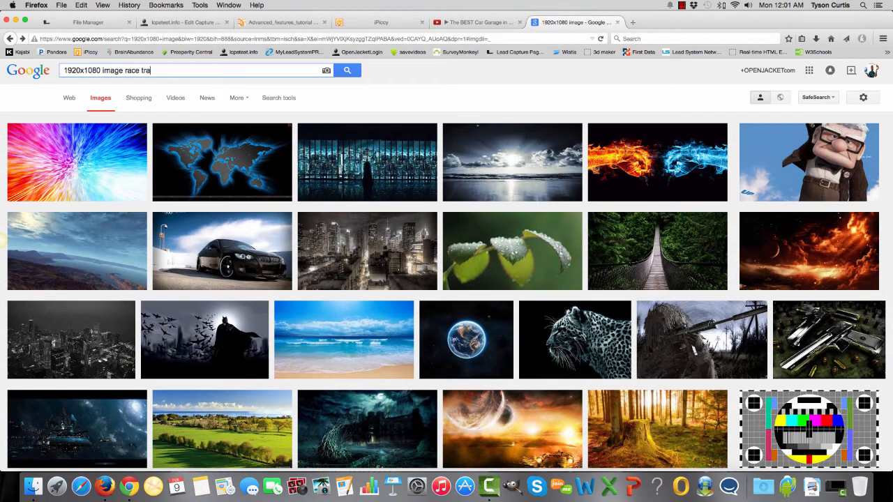
{"action": "scroll", "coordinate": [143, 73], "scroll_direction": "up", "scroll_amount": 1}
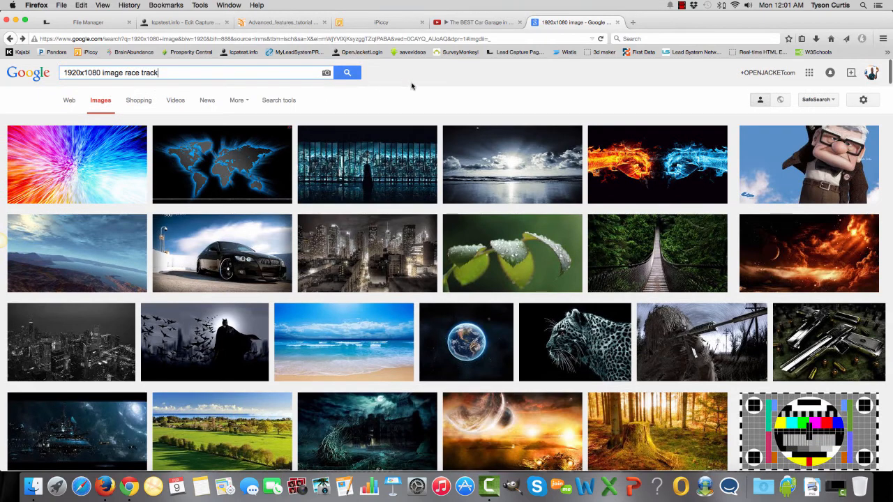
{"action": "left_click", "coordinate": [356, 77]}
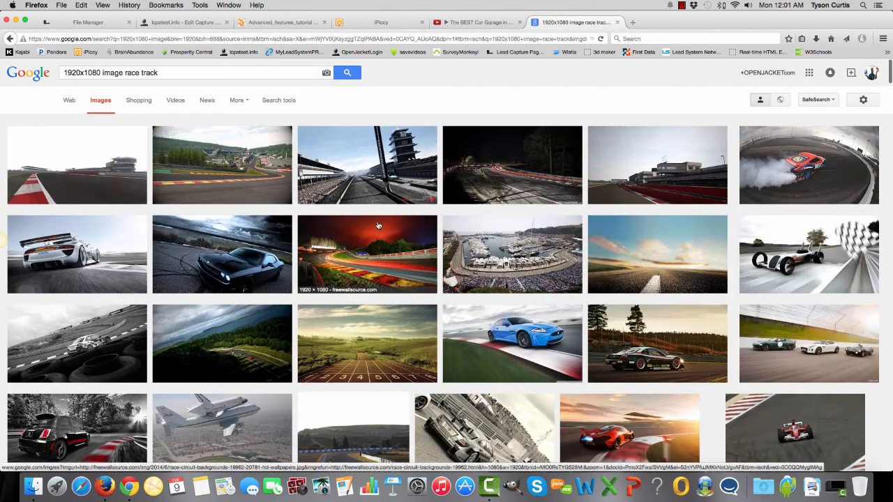
- Open the full image of the Nurburgring night timelapse result among the race track images
{"action": "scroll", "coordinate": [344, 193], "scroll_direction": "down", "scroll_amount": 2}
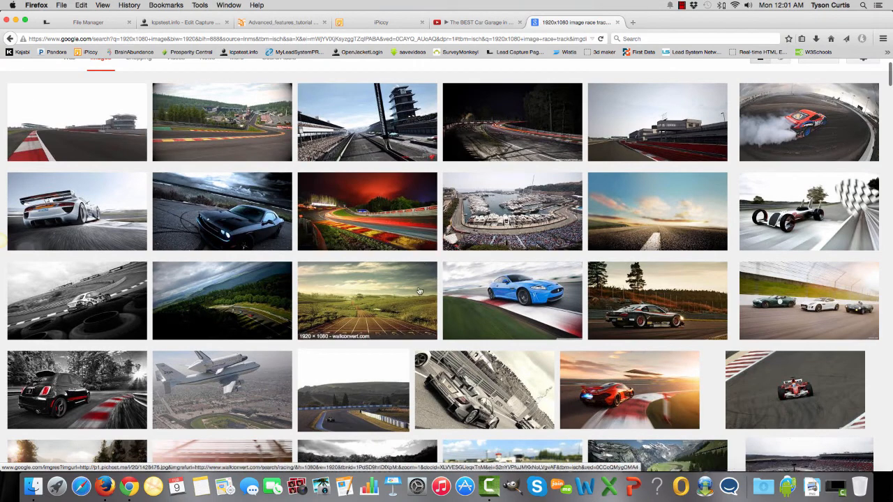
{"action": "scroll", "coordinate": [457, 288], "scroll_direction": "down", "scroll_amount": 3}
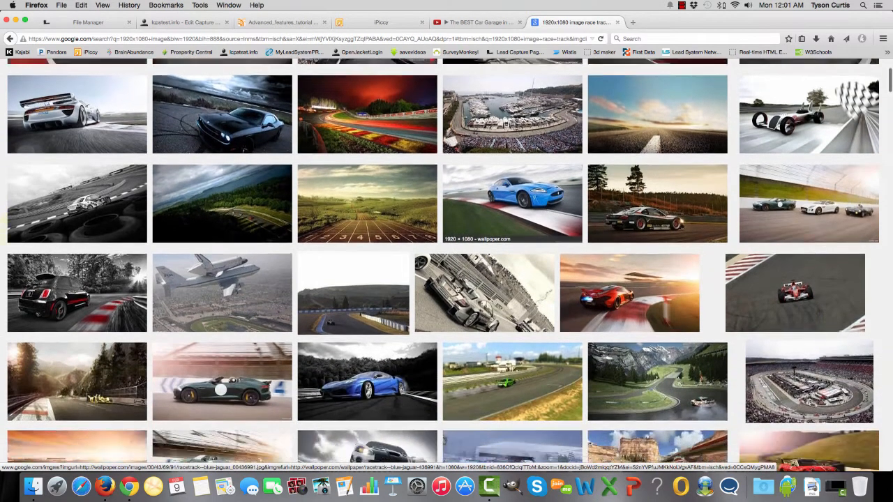
{"action": "scroll", "coordinate": [454, 289], "scroll_direction": "up", "scroll_amount": 5}
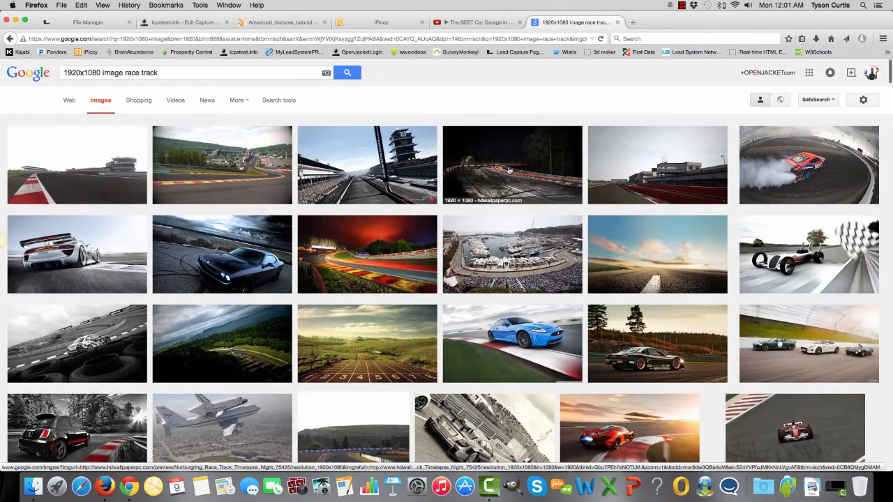
{"action": "left_click", "coordinate": [509, 170]}
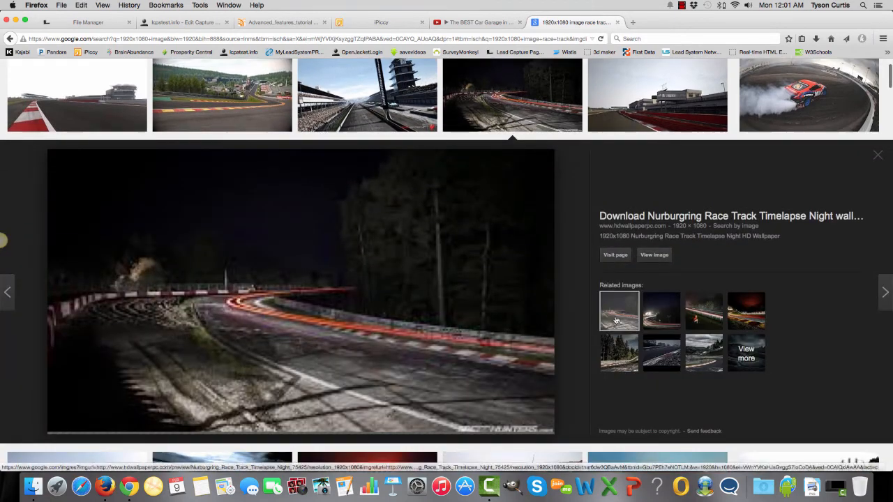
{"action": "left_click", "coordinate": [654, 256]}
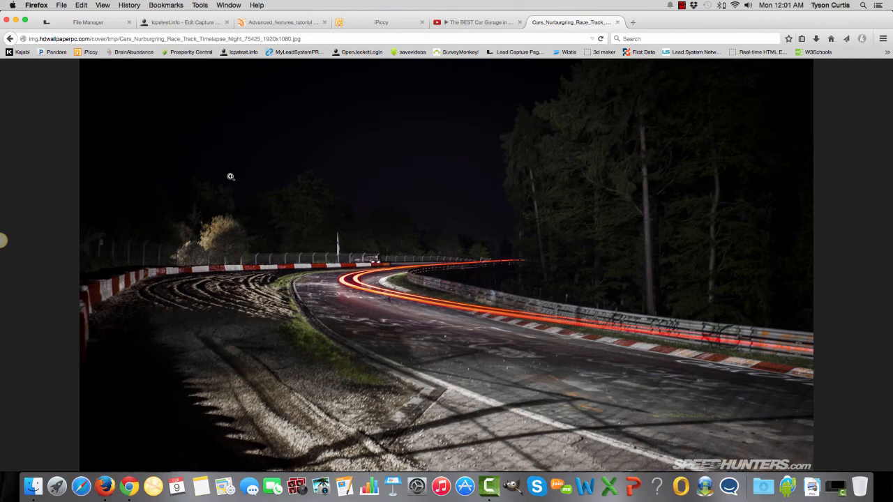
- Close the Nurburgring image with its preview and search the images for "1920x1080 image beach"
{"action": "left_click", "coordinate": [10, 39]}
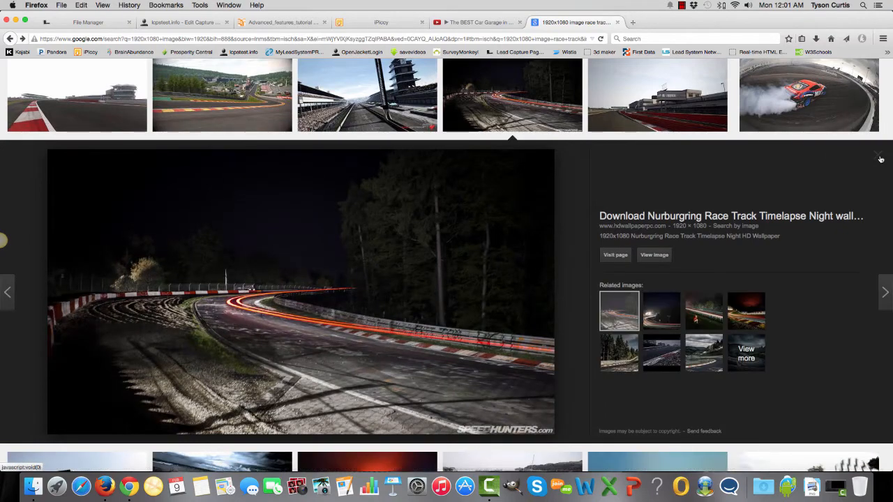
{"action": "left_click", "coordinate": [880, 159]}
{"action": "scroll", "coordinate": [185, 81], "scroll_direction": "up", "scroll_amount": 2}
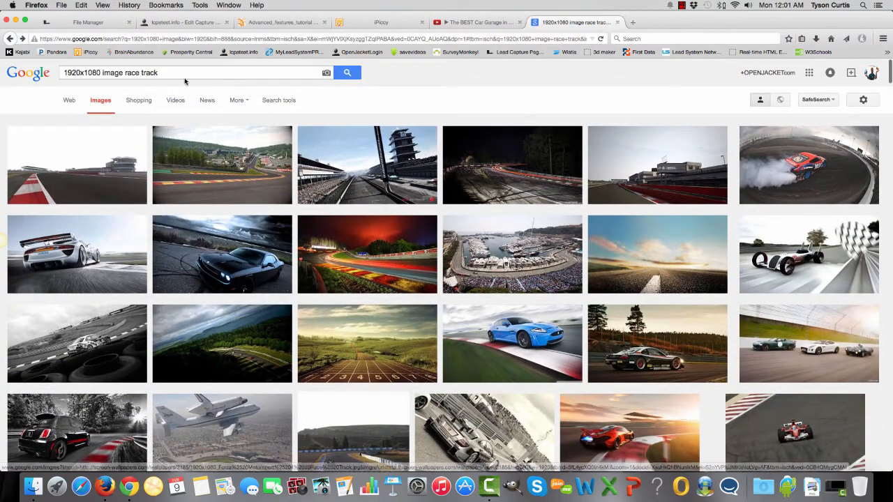
{"action": "left_click", "coordinate": [174, 73]}
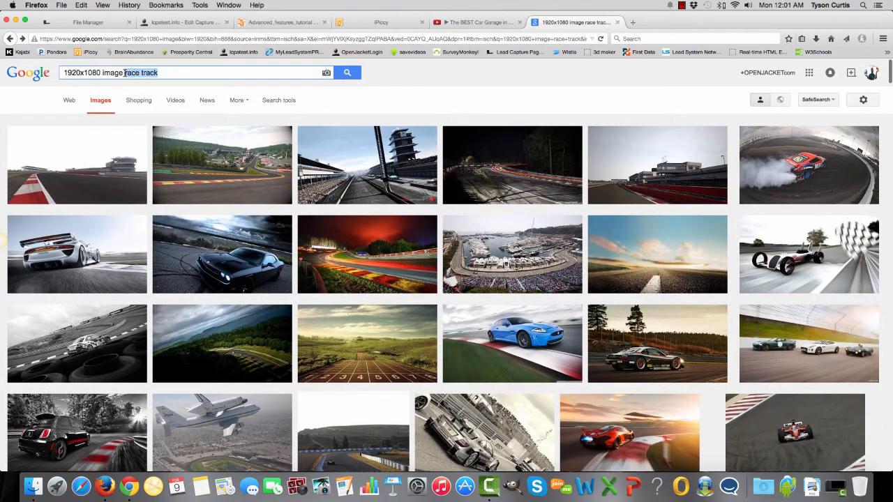
{"action": "type", "text": "beach"}
{"action": "left_click", "coordinate": [358, 78]}
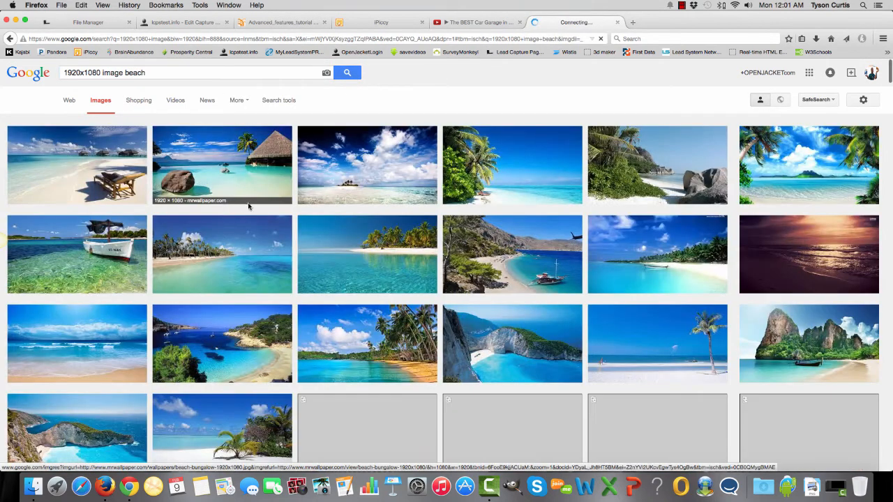
- Try to open the full image of the beach lounger result, and return to the race track image results
{"action": "left_click", "coordinate": [79, 169]}
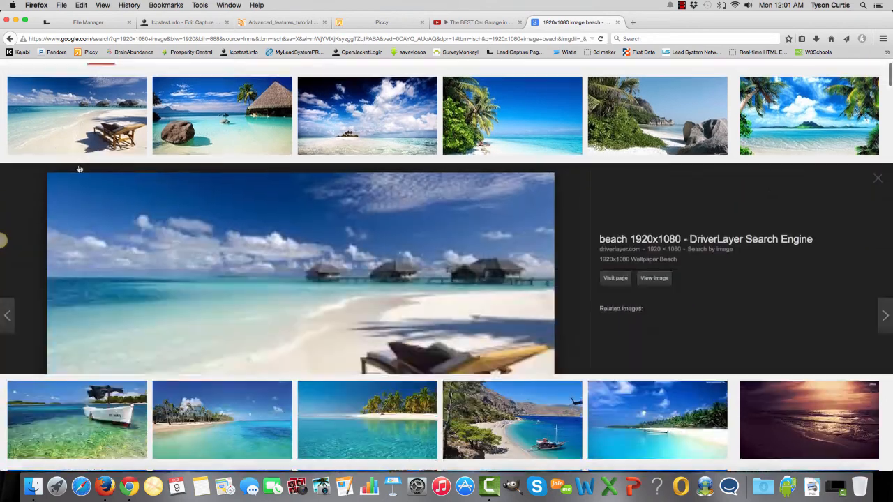
{"action": "left_click", "coordinate": [656, 258]}
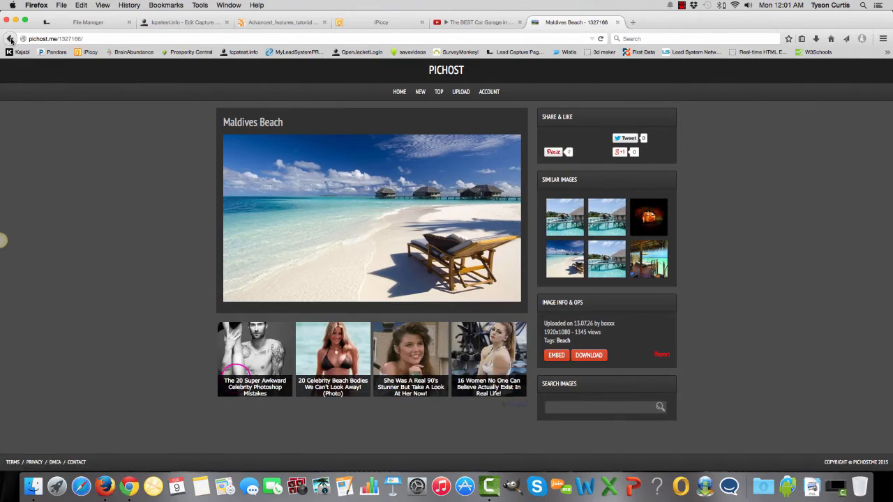
{"action": "left_click", "coordinate": [11, 40]}
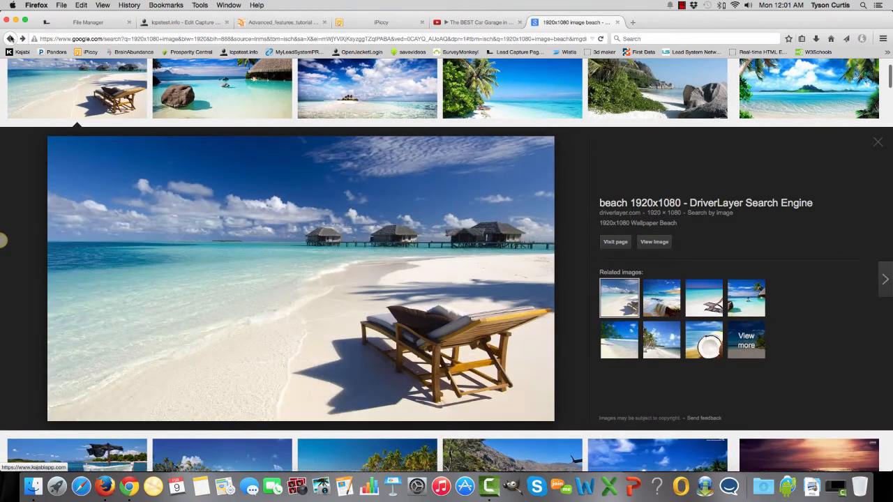
{"action": "left_click", "coordinate": [11, 40]}
- Examine the race track image results and preview the empty Nascar race track image
{"action": "scroll", "coordinate": [437, 270], "scroll_direction": "down", "scroll_amount": 3}
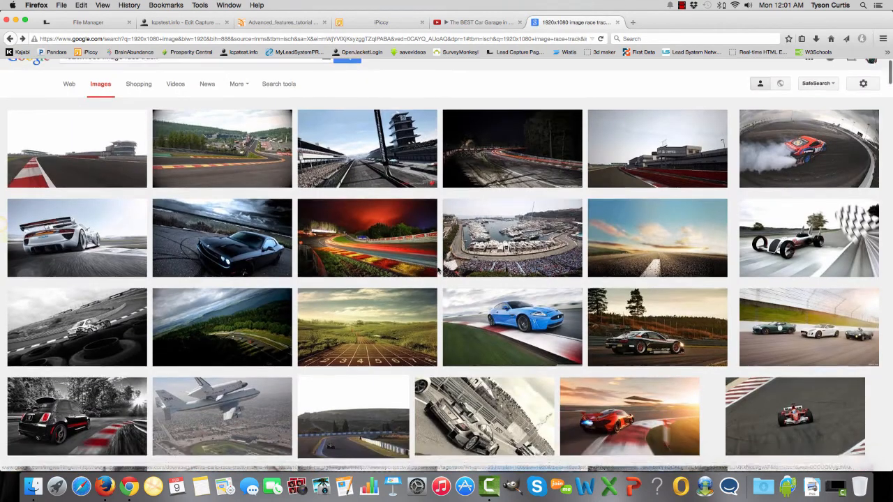
{"action": "scroll", "coordinate": [438, 270], "scroll_direction": "up", "scroll_amount": 3}
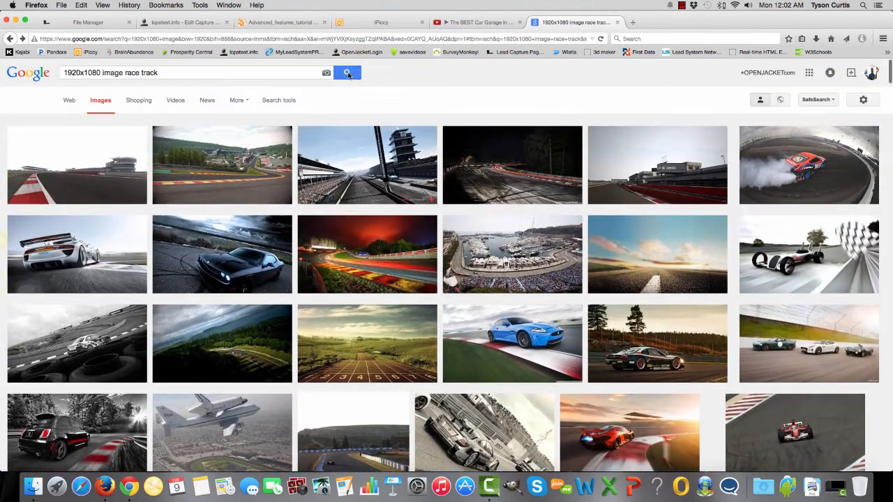
{"action": "scroll", "coordinate": [395, 207], "scroll_direction": "down", "scroll_amount": 5}
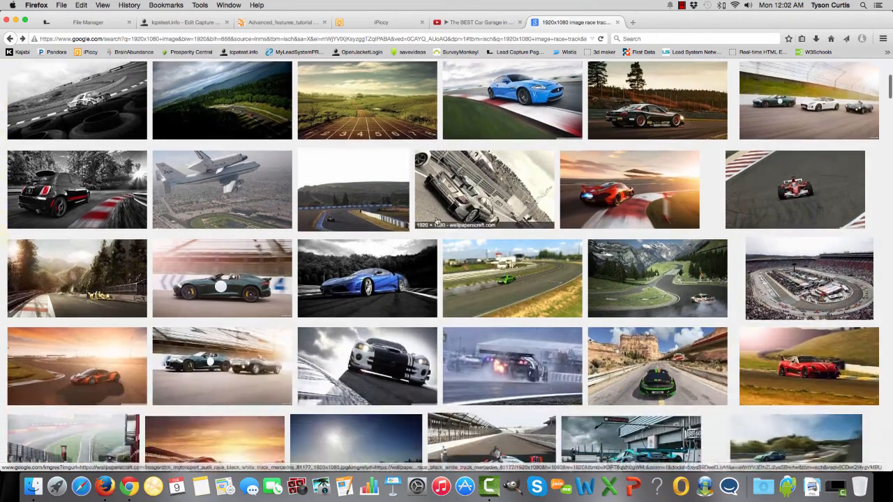
{"action": "scroll", "coordinate": [436, 221], "scroll_direction": "down", "scroll_amount": 5}
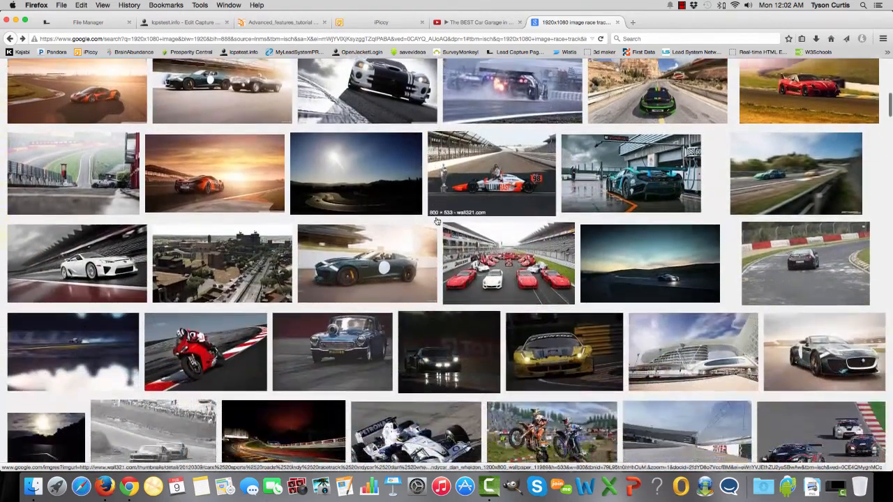
{"action": "scroll", "coordinate": [436, 221], "scroll_direction": "down", "scroll_amount": 4}
{"action": "scroll", "coordinate": [473, 239], "scroll_direction": "up", "scroll_amount": 1}
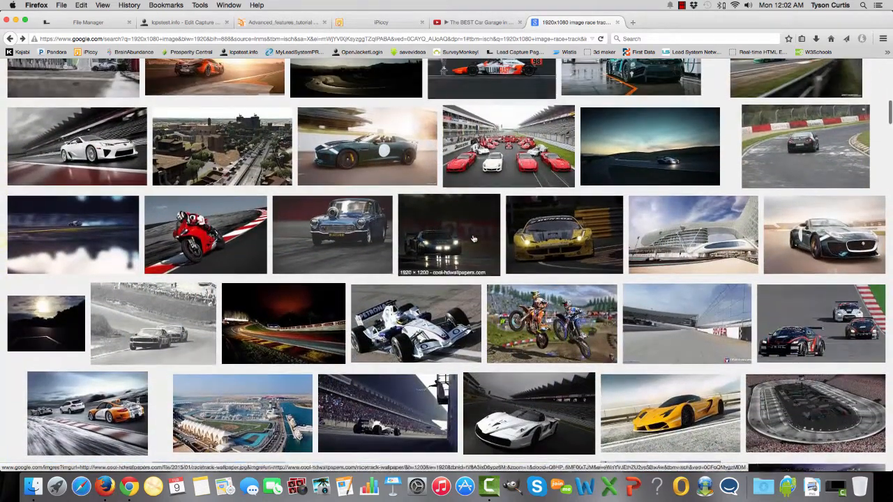
{"action": "left_click", "coordinate": [688, 324]}
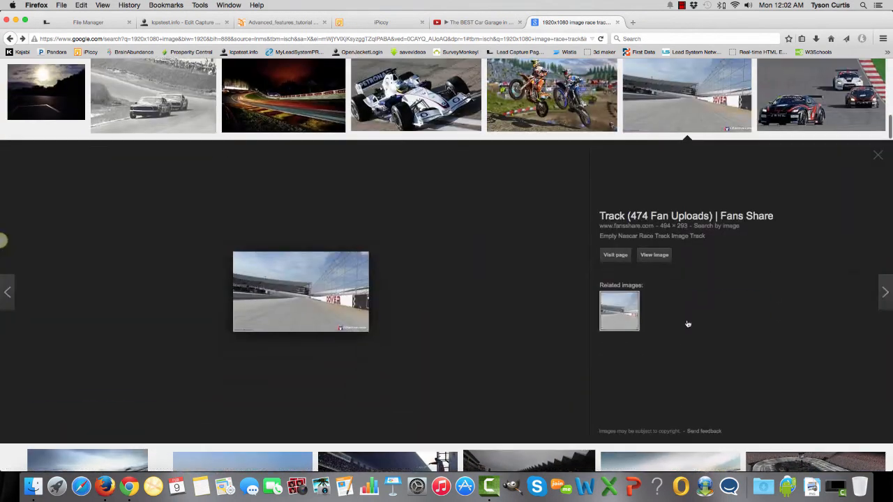
- Try to preview the blue beach wallpaper in the general "1920x1080 image" results, and reload those image results
{"action": "left_click", "coordinate": [11, 39]}
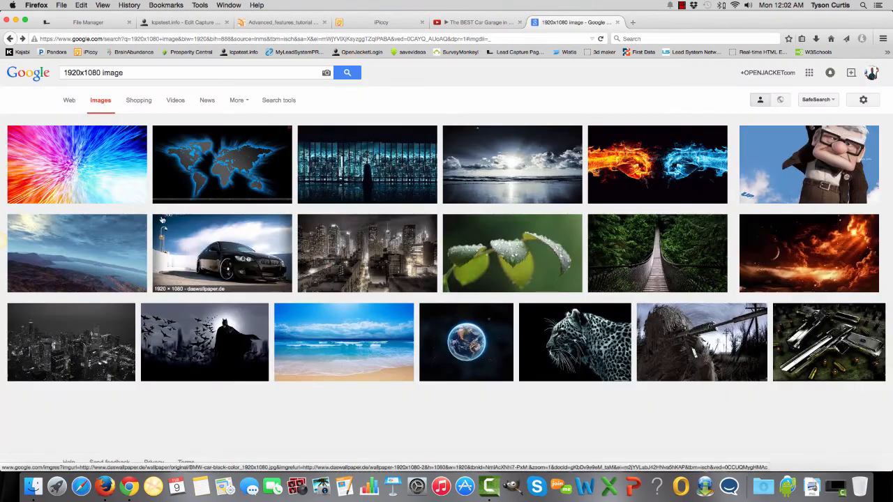
{"action": "left_click", "coordinate": [344, 351]}
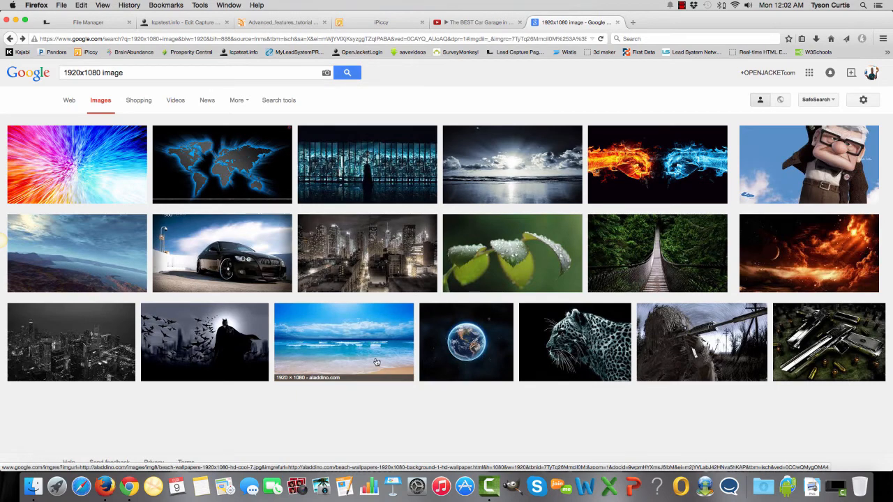
{"action": "left_click", "coordinate": [337, 348]}
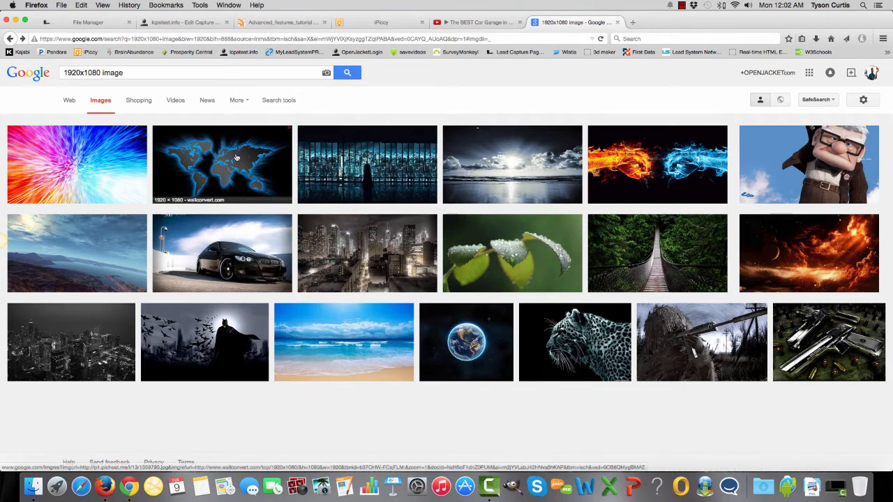
{"action": "left_click", "coordinate": [9, 40]}
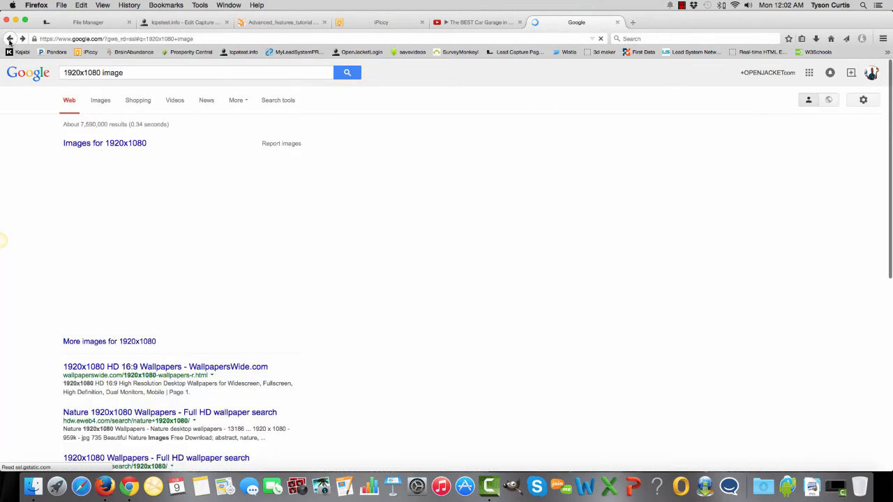
{"action": "left_click", "coordinate": [101, 101]}
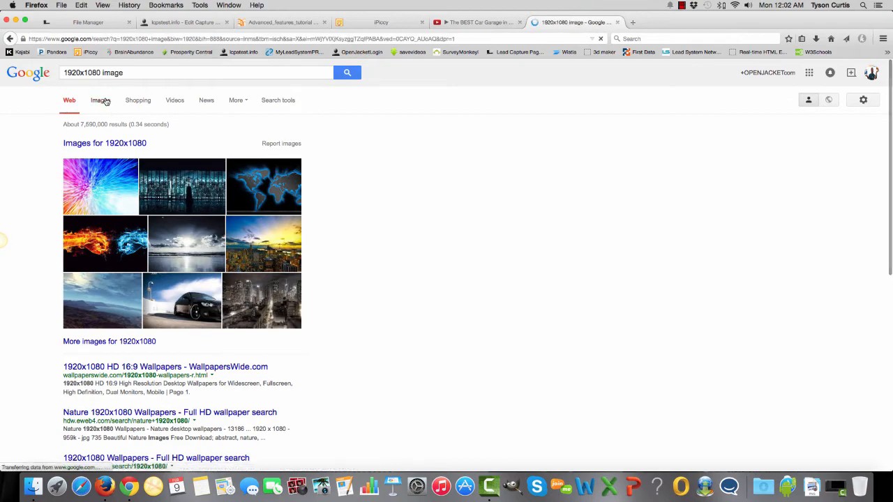
- Open the full image of the black-and-white Chicago night skyline wallpaper and copy its URL
{"action": "scroll", "coordinate": [101, 336], "scroll_direction": "down", "scroll_amount": 2}
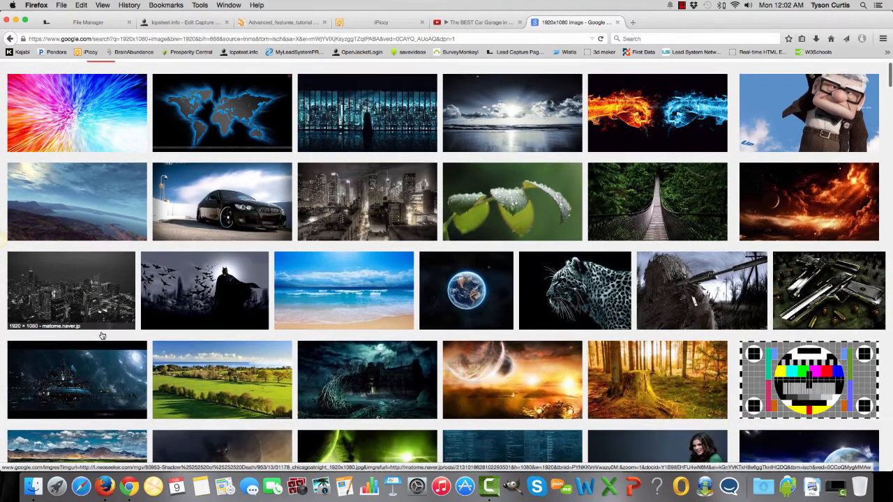
{"action": "left_click", "coordinate": [71, 292]}
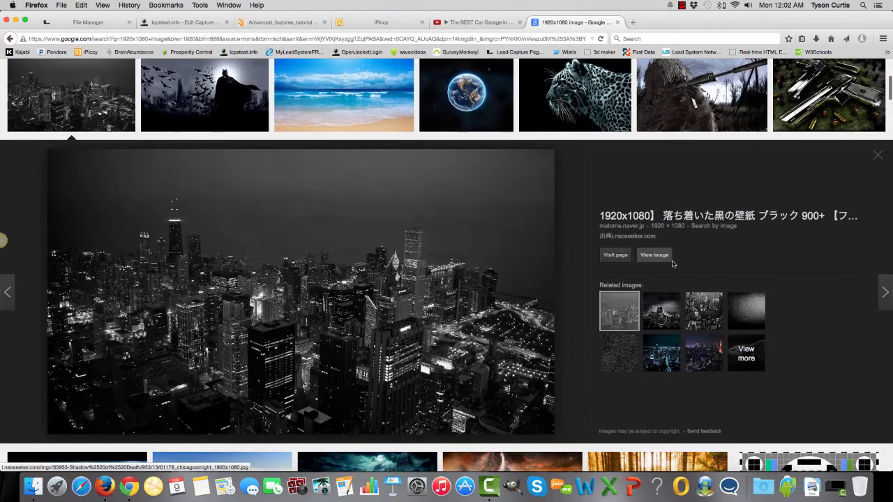
{"action": "left_click", "coordinate": [659, 261]}
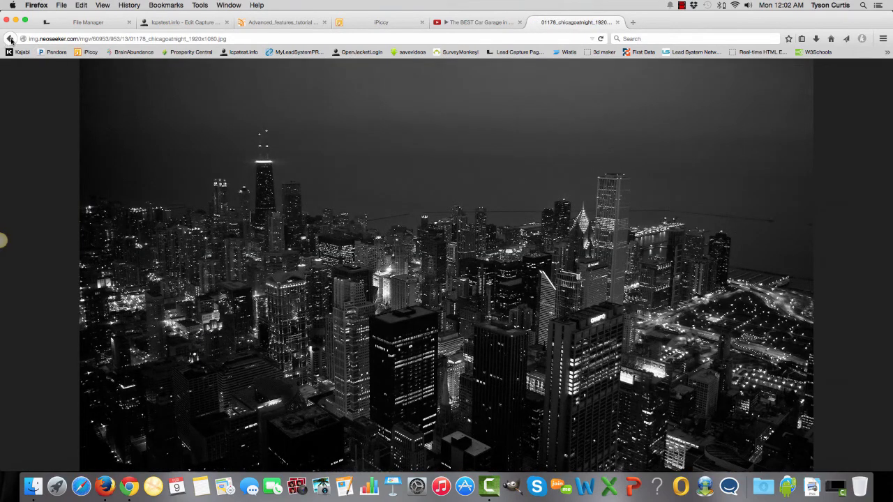
{"action": "left_click", "coordinate": [55, 39]}
{"action": "right_click", "coordinate": [54, 40]}
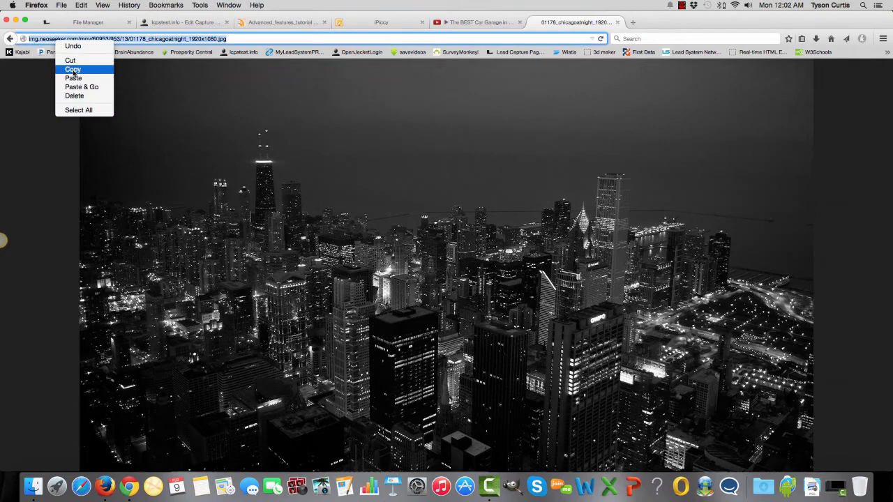
{"action": "left_click", "coordinate": [73, 69]}
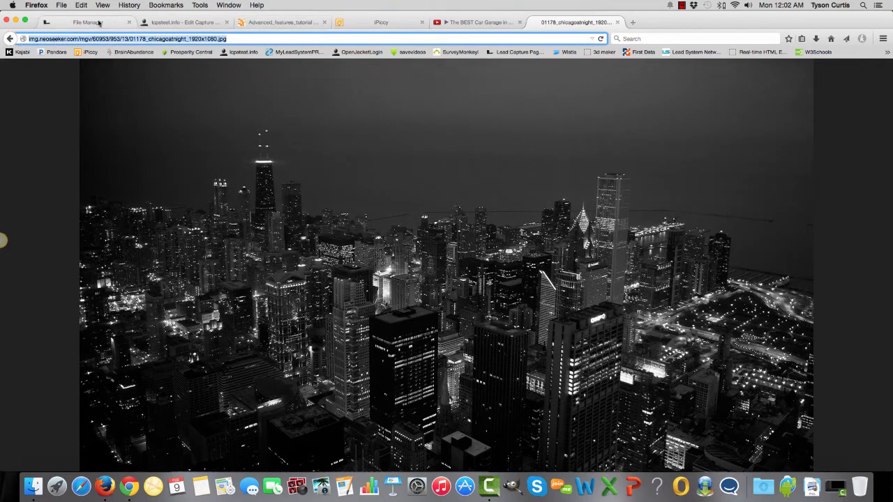
- Replace the .backimage background URL in the page's HTML headers with the copied Chicago night image URL and save the changes
{"action": "left_click", "coordinate": [181, 22]}
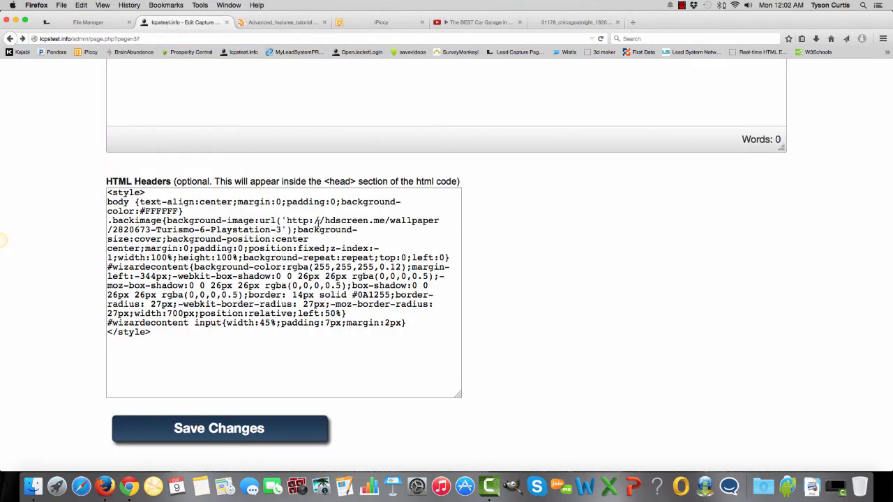
{"action": "mouse_move", "coordinate": [286, 220]}
{"action": "left_mouse_down"}
{"action": "mouse_move", "coordinate": [361, 241]}
{"action": "mouse_move", "coordinate": [282, 230]}
{"action": "left_mouse_up"}
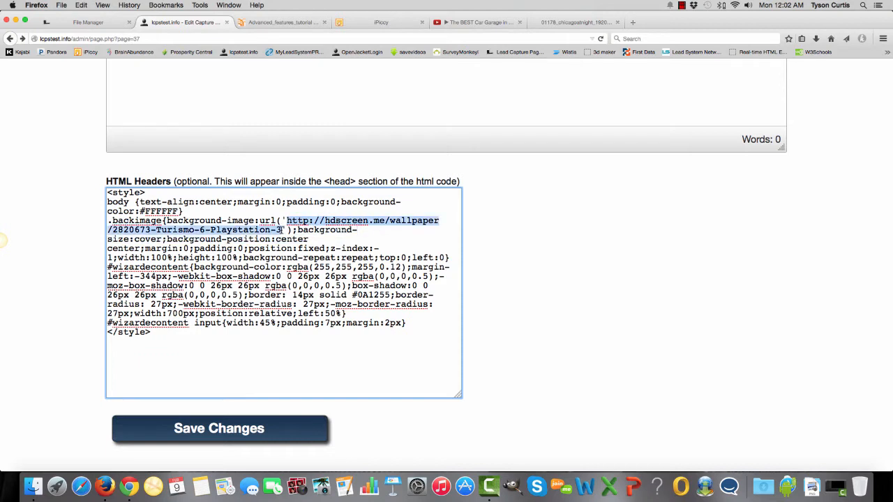
{"action": "key", "text": "ctrl+v"}
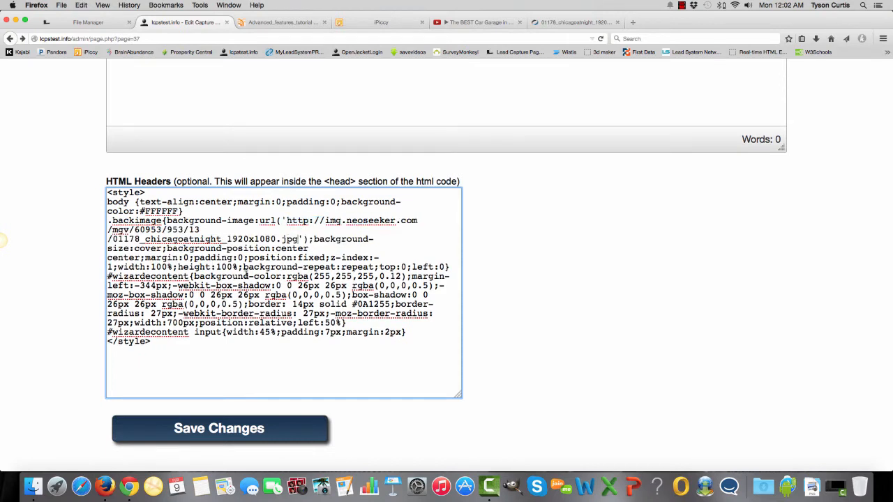
{"action": "left_click", "coordinate": [203, 432]}
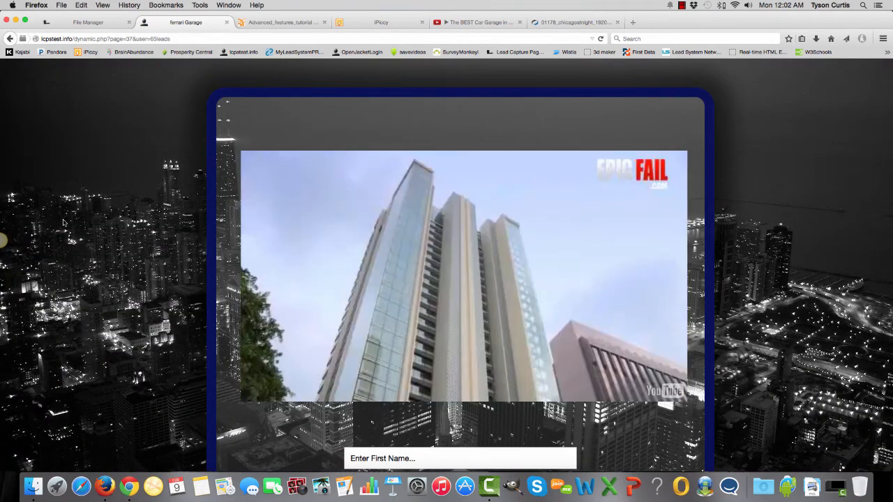
- Examine how the skyline background looks behind the ferrari Garage page's video, entry form and join button
{"action": "scroll", "coordinate": [63, 222], "scroll_direction": "down", "scroll_amount": 5}
{"action": "scroll", "coordinate": [63, 222], "scroll_direction": "up", "scroll_amount": 5}
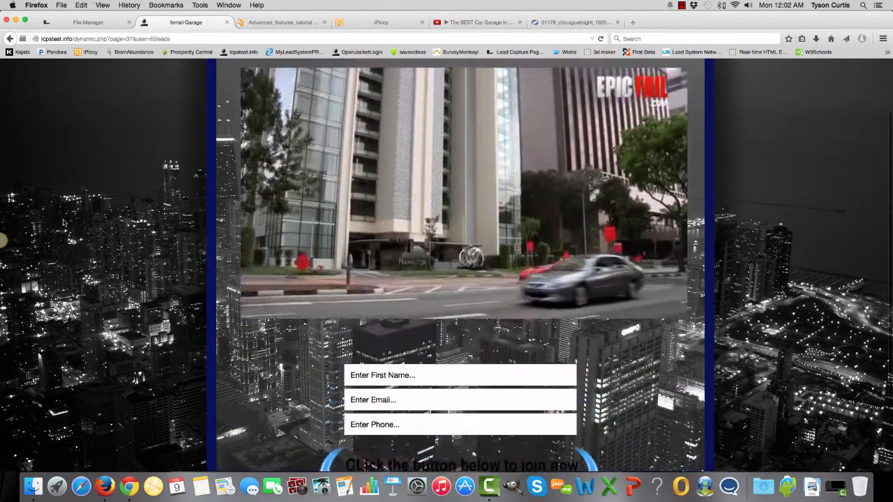
{"action": "scroll", "coordinate": [63, 222], "scroll_direction": "down", "scroll_amount": 2}
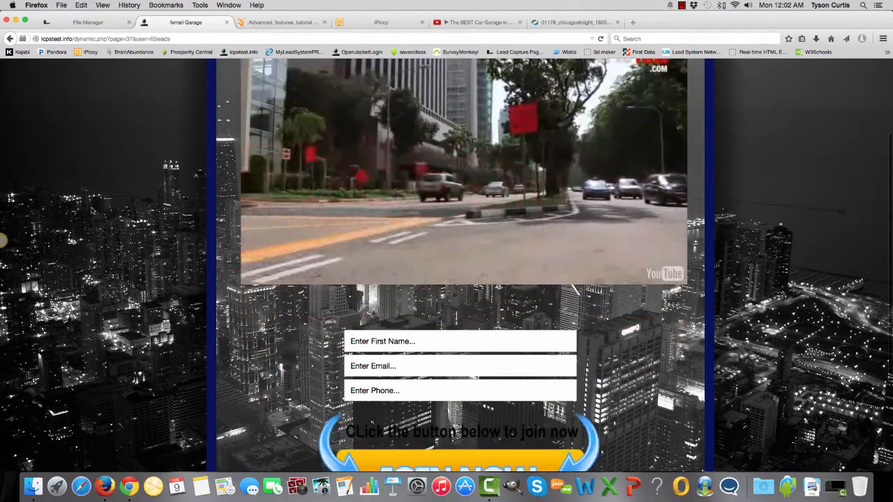
{"action": "scroll", "coordinate": [542, 223], "scroll_direction": "down", "scroll_amount": 3}
{"action": "scroll", "coordinate": [80, 210], "scroll_direction": "up", "scroll_amount": 5}
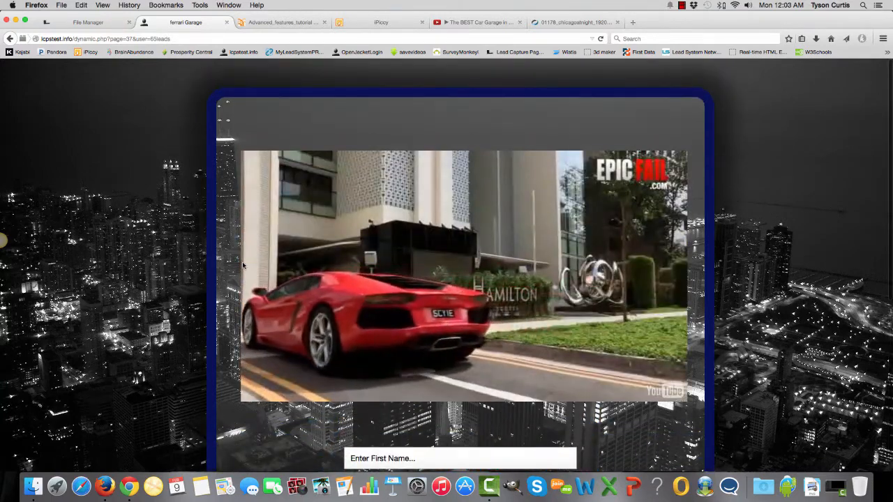
{"action": "scroll", "coordinate": [197, 265], "scroll_direction": "down", "scroll_amount": 5}
{"action": "scroll", "coordinate": [197, 266], "scroll_direction": "up", "scroll_amount": 5}
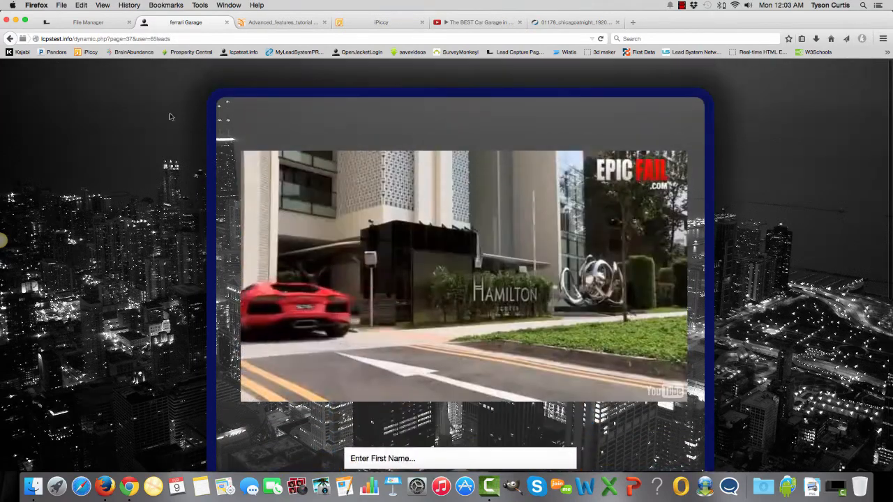
- Leave the ferrari Garage page preview, return to the Members Area and open the Advanced Features page
{"action": "left_click", "coordinate": [8, 38]}
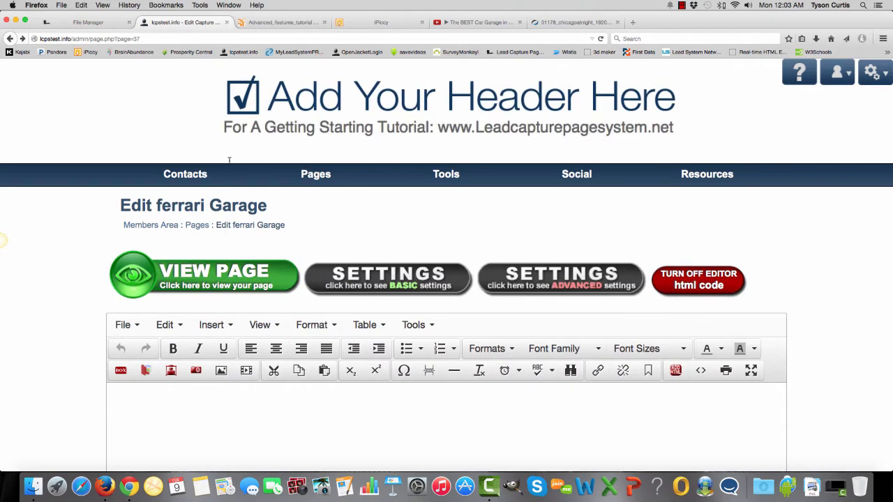
{"action": "left_click", "coordinate": [150, 225]}
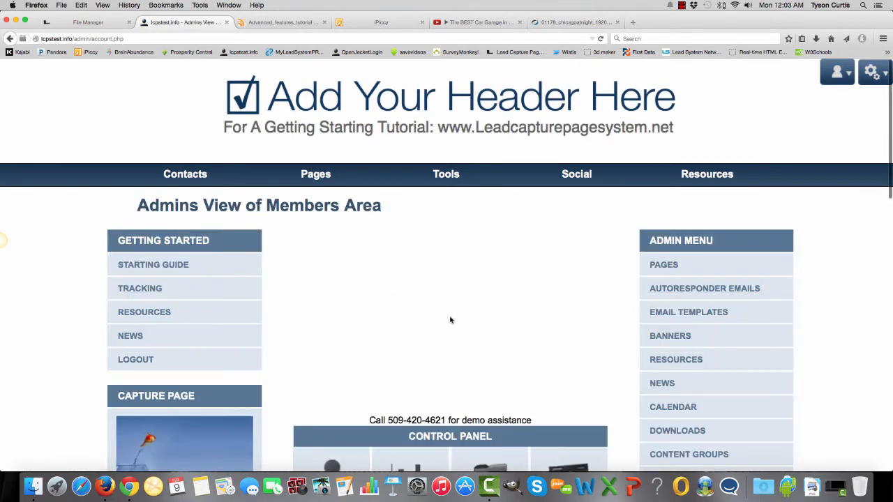
{"action": "scroll", "coordinate": [449, 316], "scroll_direction": "down", "scroll_amount": 3}
{"action": "scroll", "coordinate": [447, 314], "scroll_direction": "down", "scroll_amount": 4}
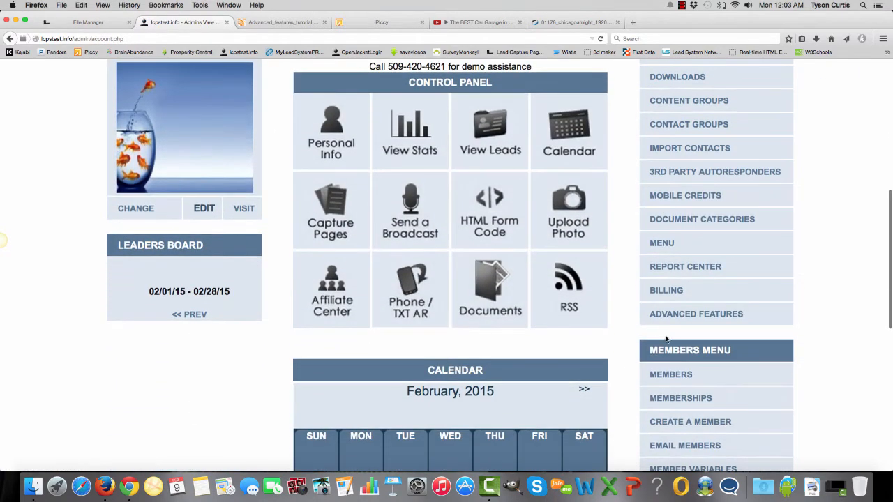
{"action": "scroll", "coordinate": [666, 337], "scroll_direction": "down", "scroll_amount": 1}
{"action": "scroll", "coordinate": [666, 336], "scroll_direction": "down", "scroll_amount": 1}
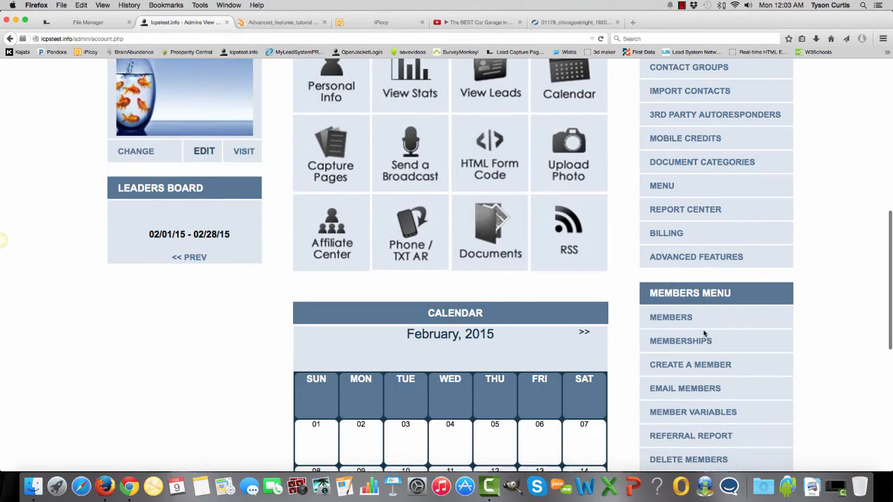
{"action": "left_click", "coordinate": [670, 260]}
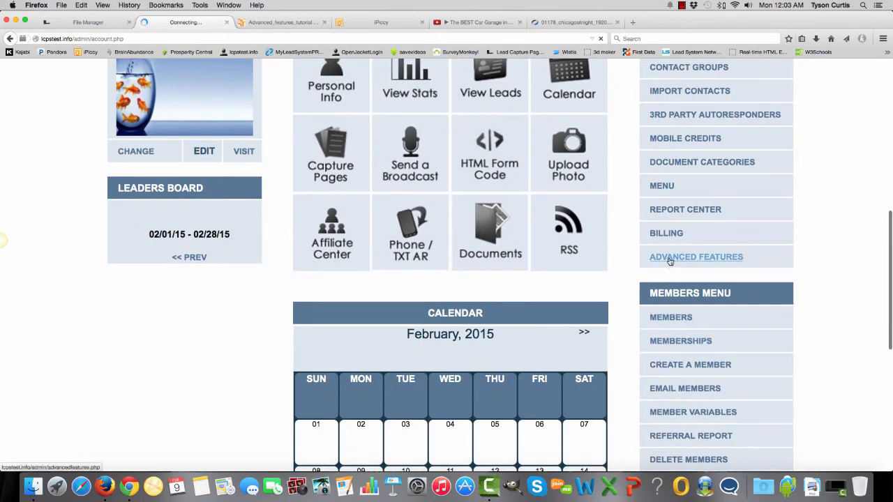
- Open the page settings of ferrari Garage (dynamic.php?page=37) from the Capture/Web Pages list
{"action": "scroll", "coordinate": [202, 330], "scroll_direction": "down", "scroll_amount": 3}
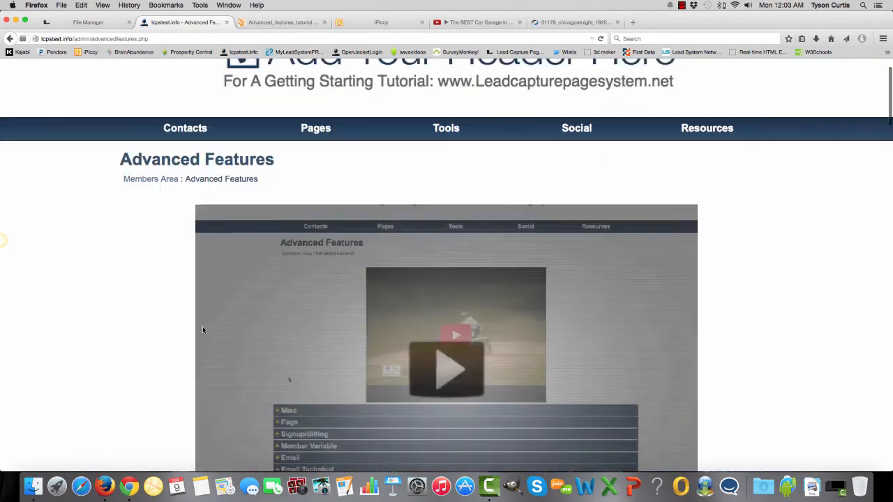
{"action": "scroll", "coordinate": [203, 329], "scroll_direction": "down", "scroll_amount": 15}
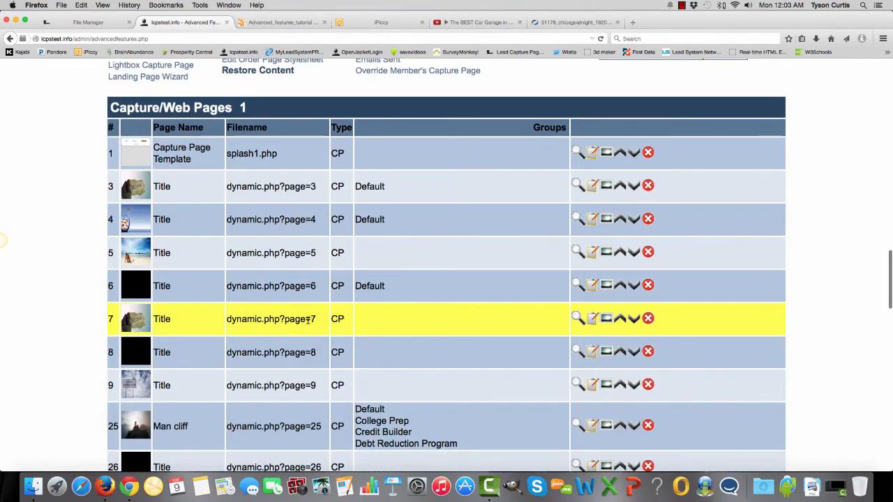
{"action": "scroll", "coordinate": [263, 250], "scroll_direction": "down", "scroll_amount": 10}
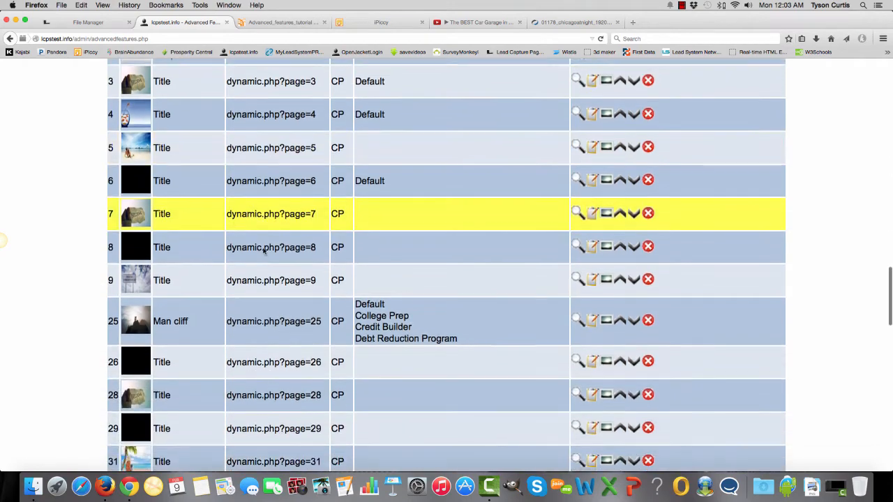
{"action": "scroll", "coordinate": [263, 250], "scroll_direction": "up", "scroll_amount": 5}
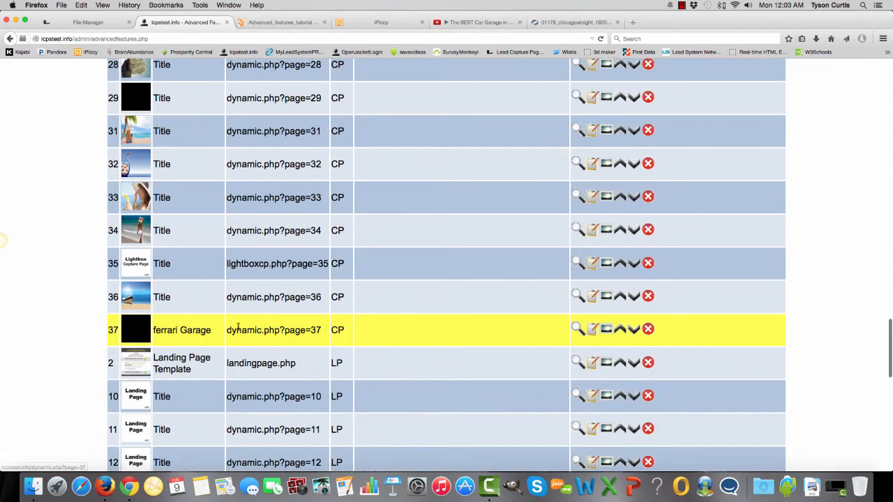
{"action": "left_click", "coordinate": [592, 329]}
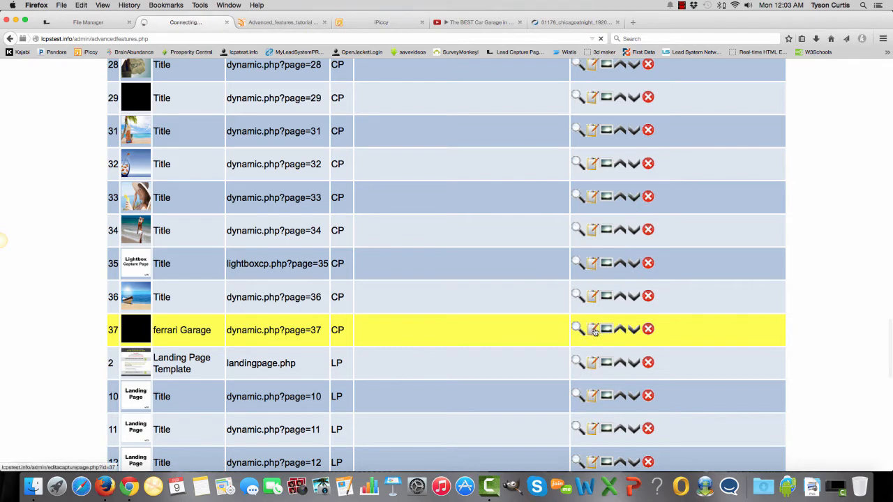
- Open the page content editor for ferrari Garage from its page settings and look it over
{"action": "scroll", "coordinate": [428, 314], "scroll_direction": "down", "scroll_amount": 4}
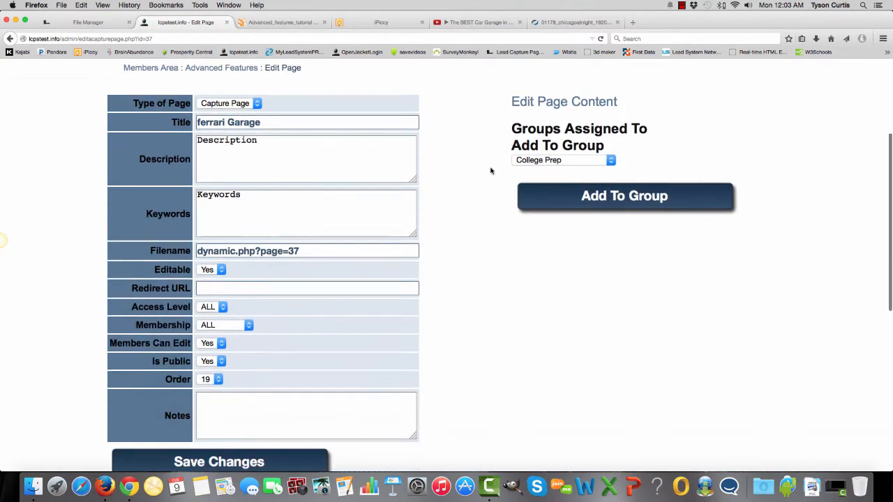
{"action": "left_click", "coordinate": [565, 102]}
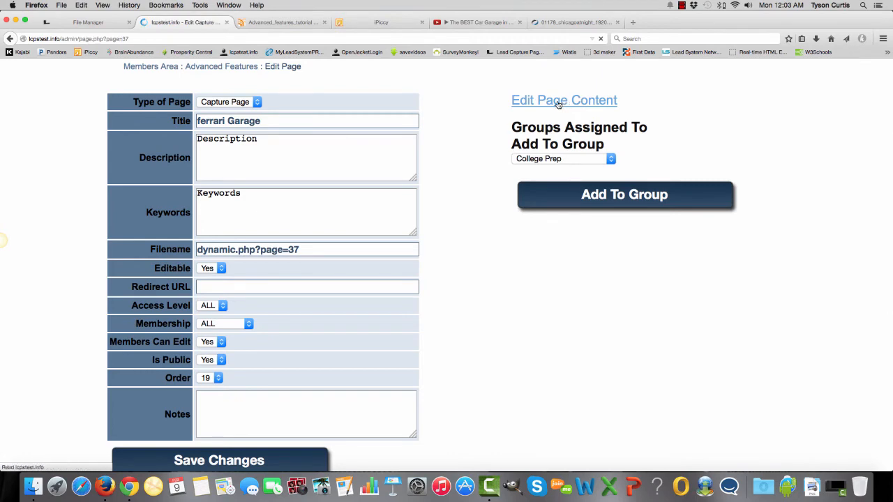
{"action": "scroll", "coordinate": [240, 234], "scroll_direction": "down", "scroll_amount": 4}
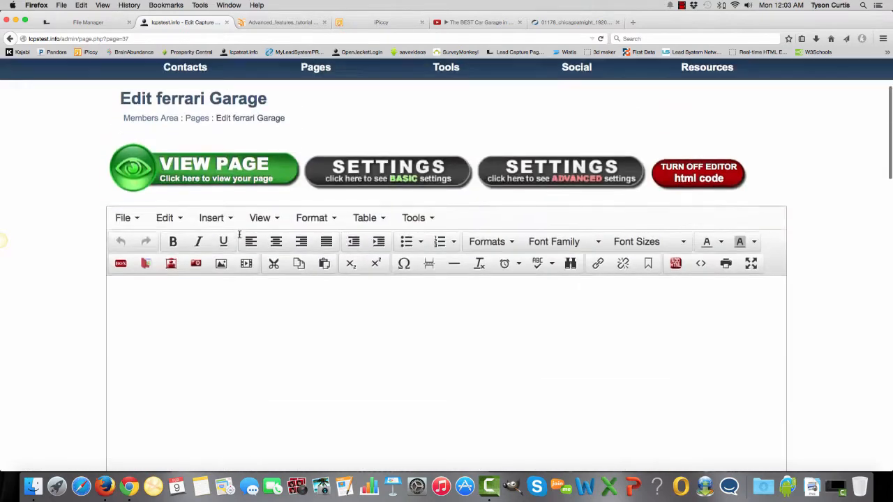
- Return to the ferrari Garage page settings and check the groups it can be added to, keeping College Prep selected
{"action": "left_click", "coordinate": [9, 38]}
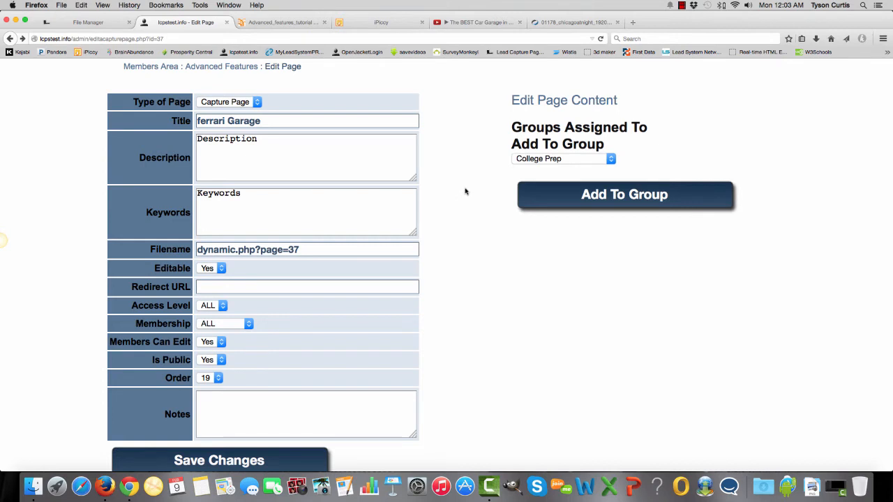
{"action": "left_click", "coordinate": [610, 161]}
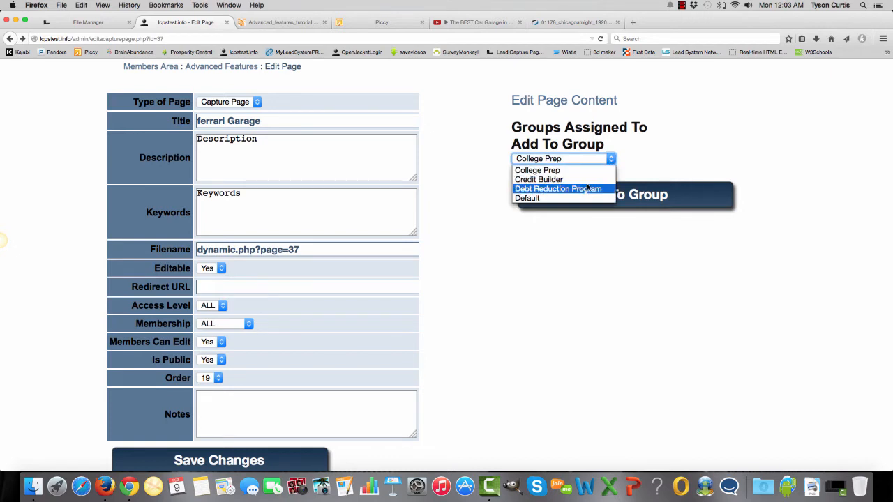
{"action": "left_click", "coordinate": [537, 170]}
- View the existing contact groups from the Members Area's admin menu, and return to the Members Area
{"action": "scroll", "coordinate": [126, 107], "scroll_direction": "up", "scroll_amount": 5}
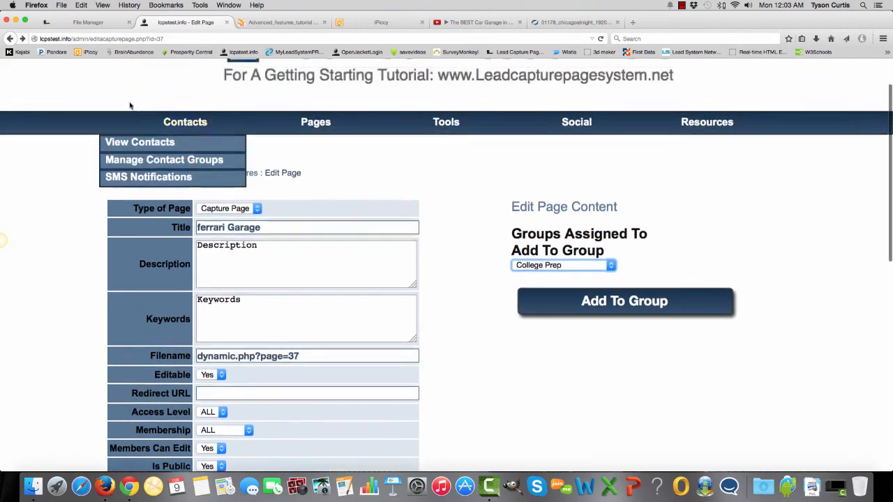
{"action": "left_click", "coordinate": [150, 222]}
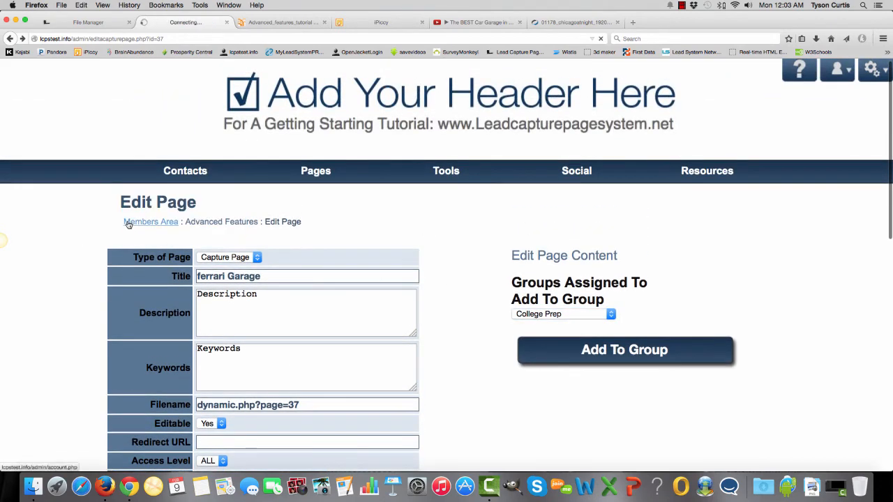
{"action": "scroll", "coordinate": [536, 284], "scroll_direction": "down", "scroll_amount": 10}
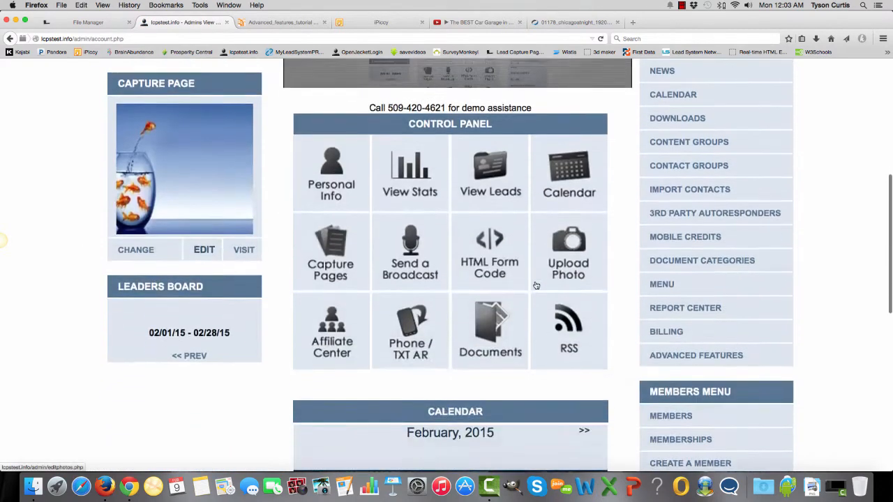
{"action": "scroll", "coordinate": [712, 235], "scroll_direction": "up", "scroll_amount": 3}
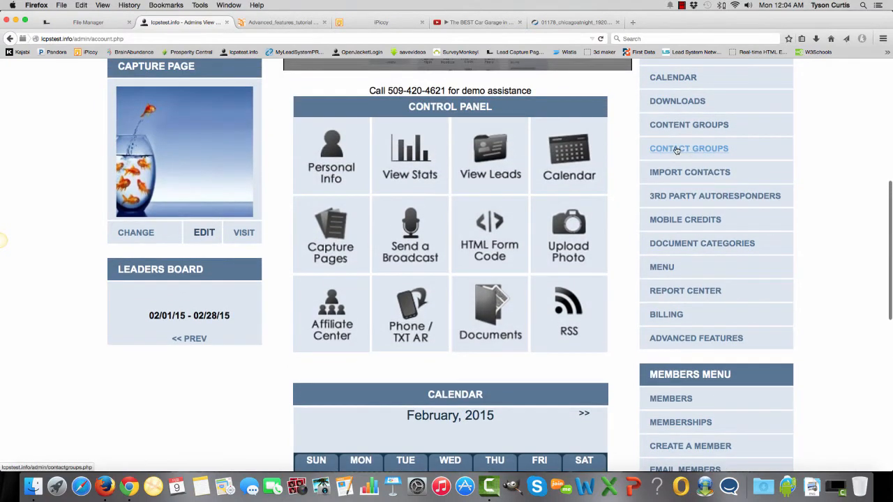
{"action": "left_click", "coordinate": [676, 148]}
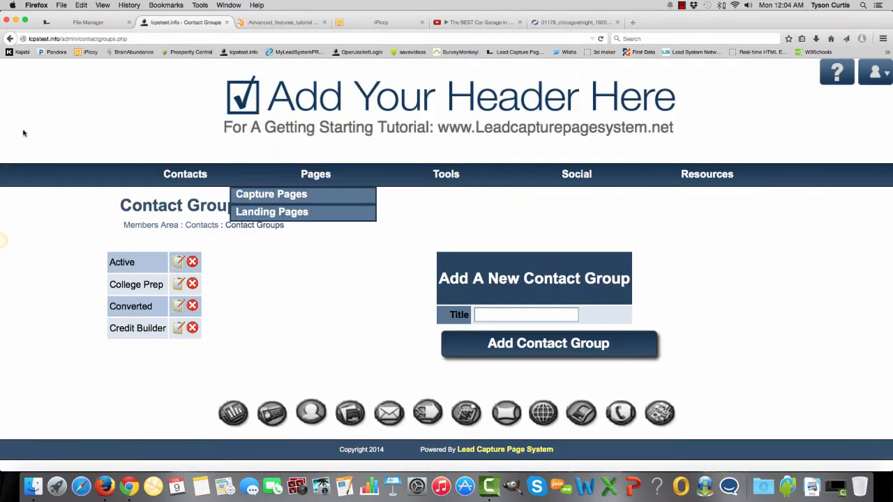
{"action": "left_click", "coordinate": [10, 38]}
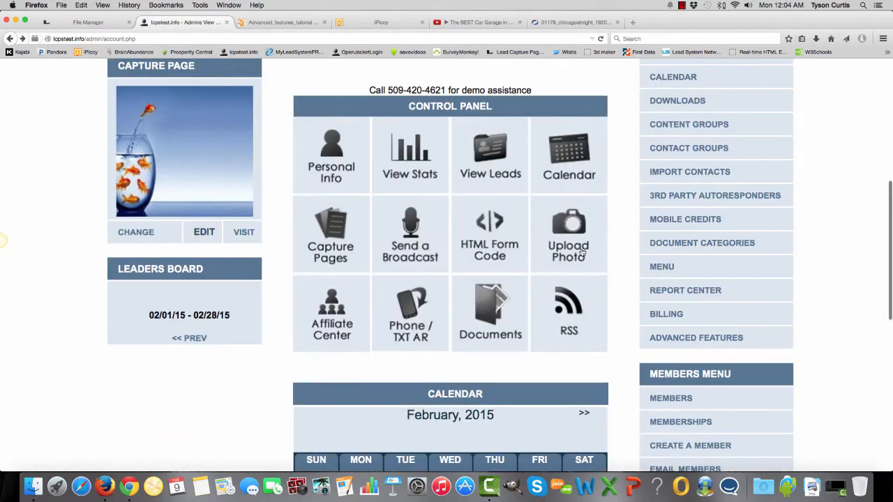
- View the memberships and their access levels on the Manage Memberships page, and return to the Members Area
{"action": "scroll", "coordinate": [687, 209], "scroll_direction": "down", "scroll_amount": 2}
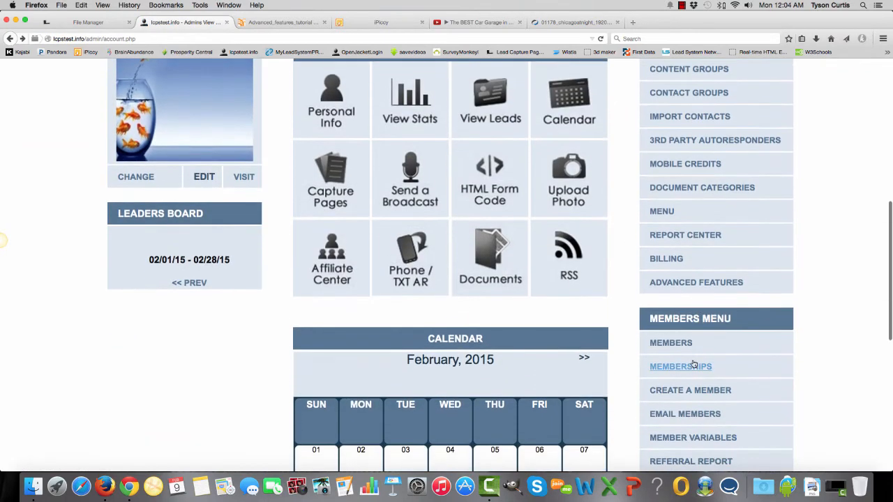
{"action": "left_click", "coordinate": [691, 370]}
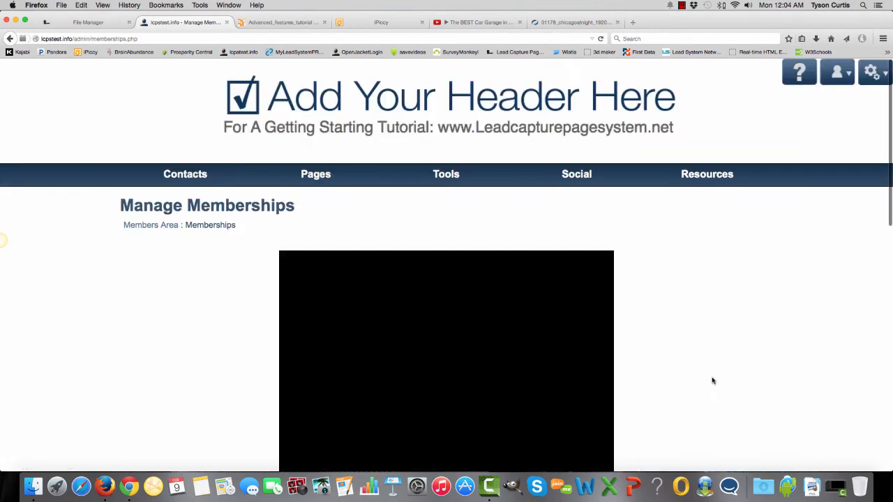
{"action": "scroll", "coordinate": [125, 258], "scroll_direction": "down", "scroll_amount": 2}
{"action": "scroll", "coordinate": [125, 258], "scroll_direction": "down", "scroll_amount": 5}
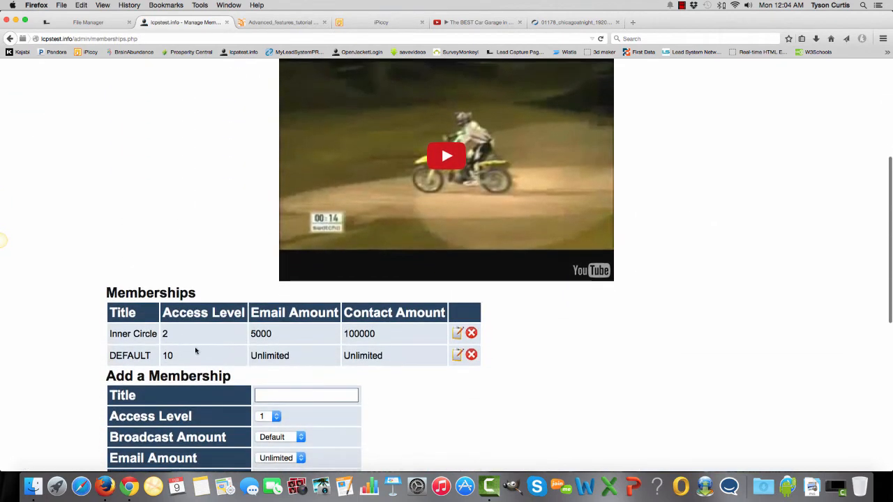
{"action": "left_click", "coordinate": [10, 39]}
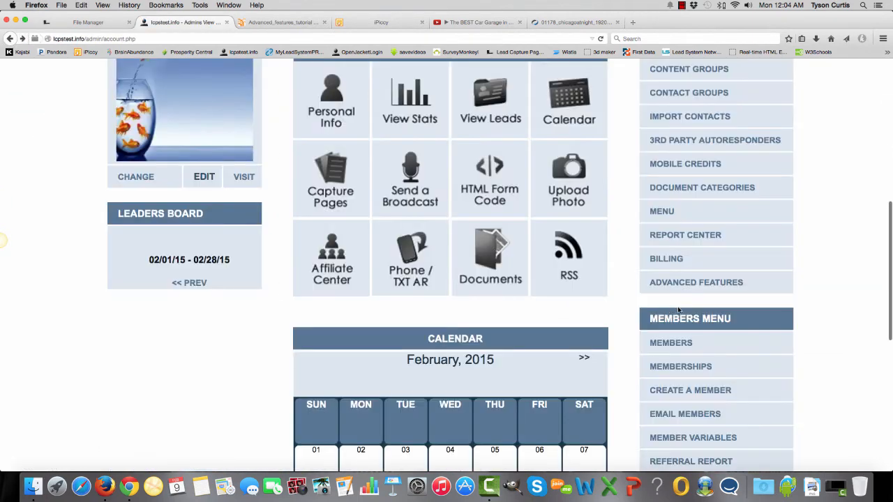
- Open the page settings of dynamic.php?page=5 from the Capture/Web Pages list in Advanced Features
{"action": "scroll", "coordinate": [668, 309], "scroll_direction": "down", "scroll_amount": 2}
{"action": "left_click", "coordinate": [682, 222]}
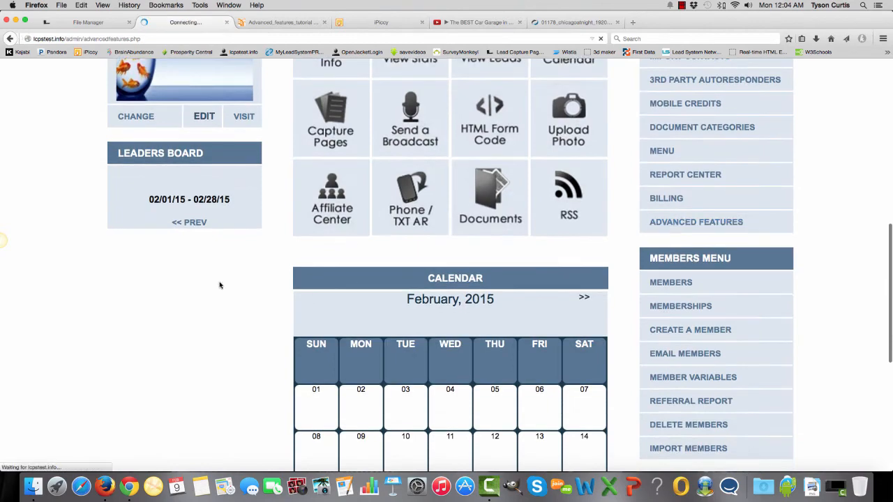
{"action": "scroll", "coordinate": [42, 291], "scroll_direction": "down", "scroll_amount": 10}
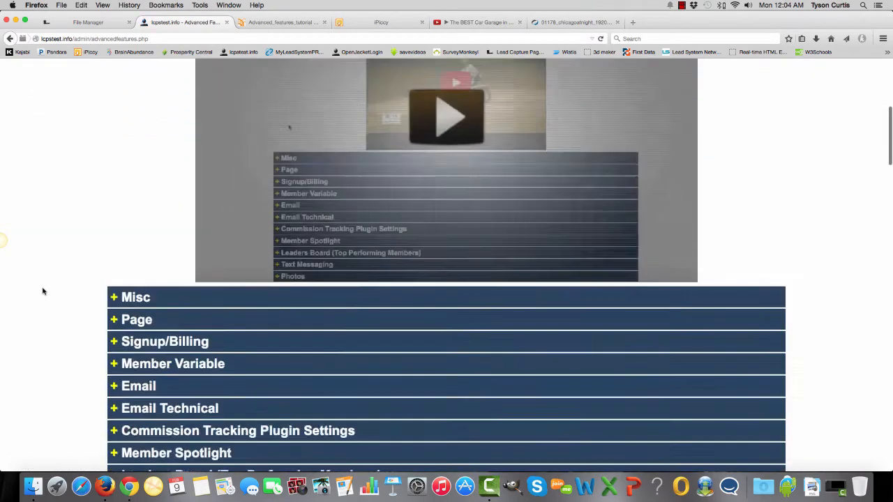
{"action": "scroll", "coordinate": [43, 292], "scroll_direction": "down", "scroll_amount": 8}
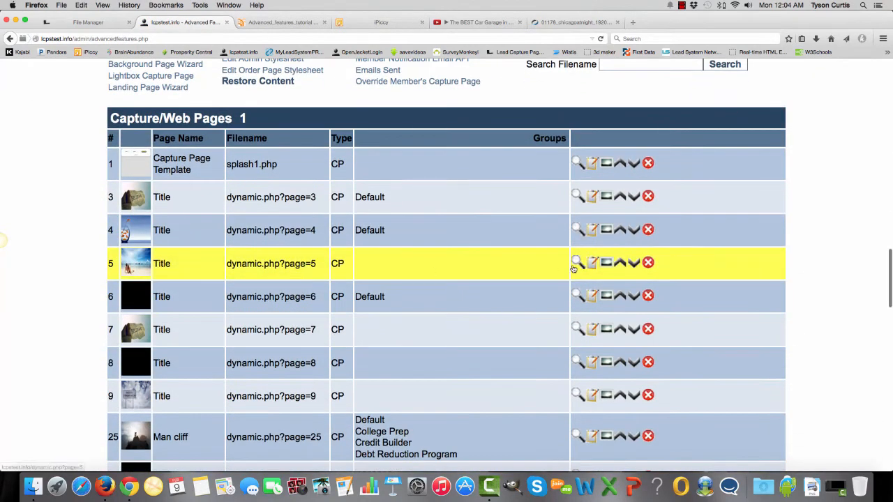
{"action": "left_click", "coordinate": [594, 265]}
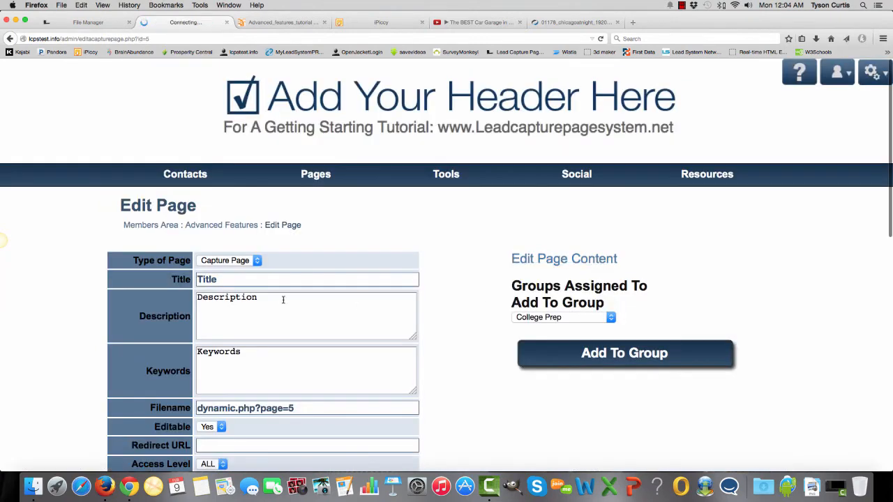
- Check the membership options for the dynamic.php?page=5 capture page, keeping Membership set to ALL
{"action": "scroll", "coordinate": [256, 291], "scroll_direction": "down", "scroll_amount": 5}
{"action": "scroll", "coordinate": [256, 292], "scroll_direction": "down", "scroll_amount": 4}
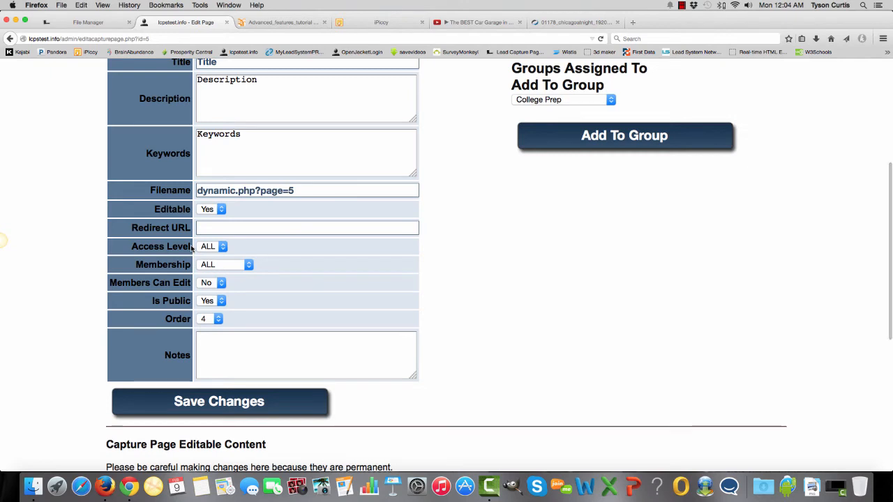
{"action": "left_click", "coordinate": [247, 266]}
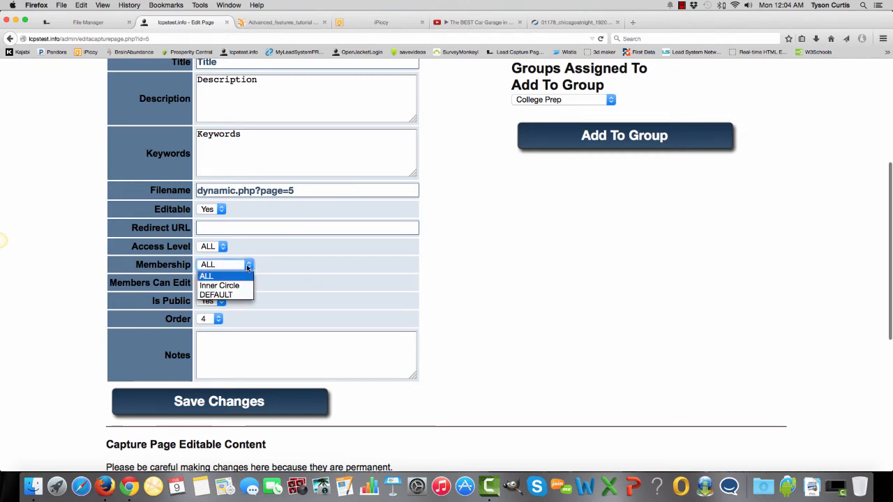
{"action": "left_click", "coordinate": [208, 276]}
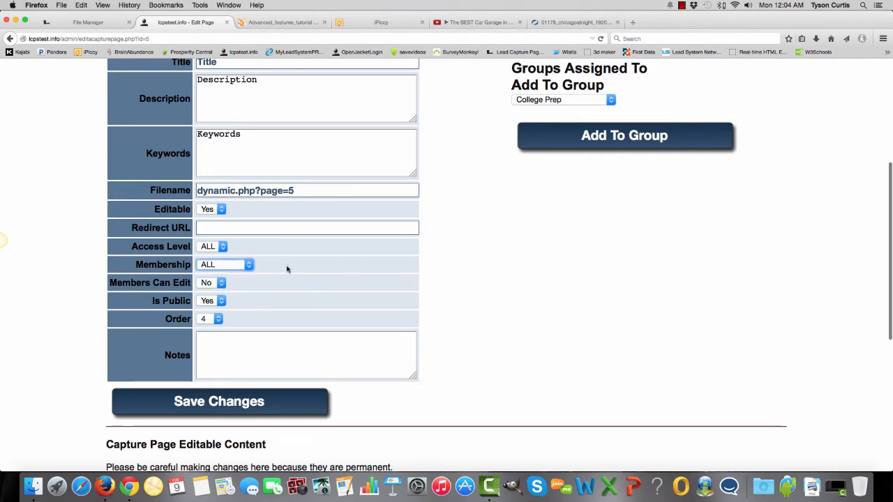
- Leave the settings of the dynamic.php?page=5 capture page unsaved and return to the Members Area
{"action": "scroll", "coordinate": [480, 261], "scroll_direction": "up", "scroll_amount": 5}
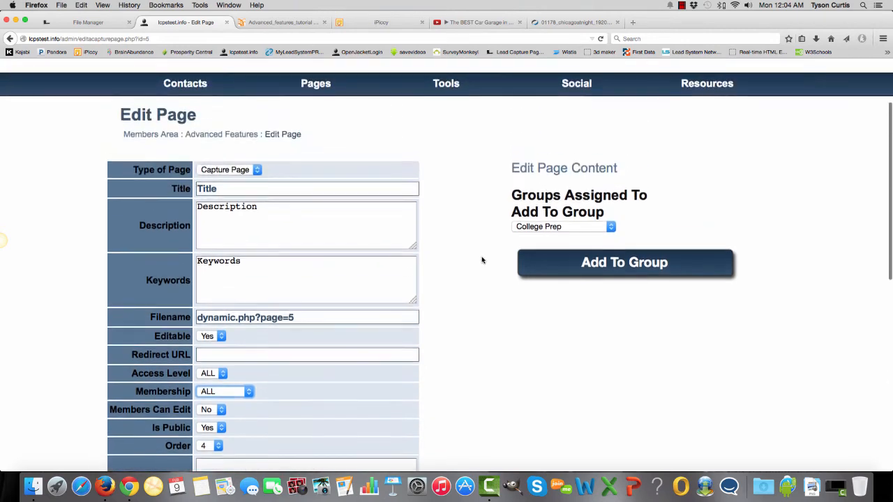
{"action": "scroll", "coordinate": [481, 260], "scroll_direction": "up", "scroll_amount": 3}
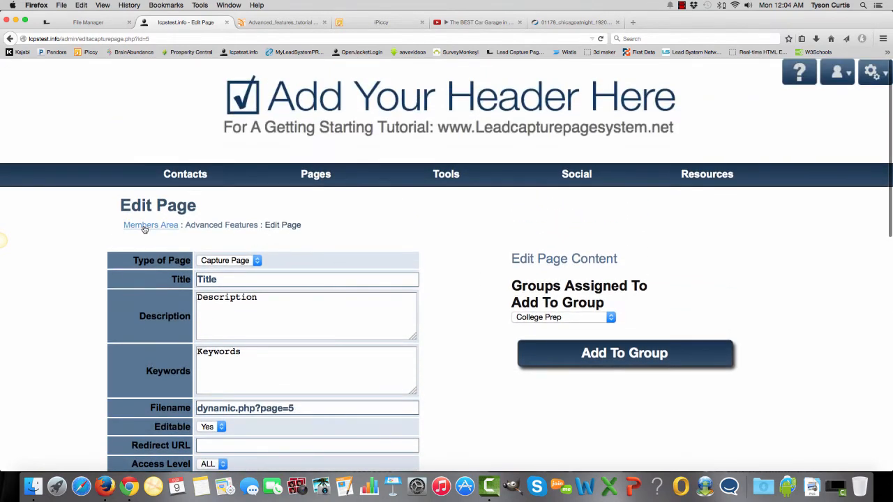
{"action": "left_click", "coordinate": [144, 225]}
{"action": "scroll", "coordinate": [230, 265], "scroll_direction": "down", "scroll_amount": 2}
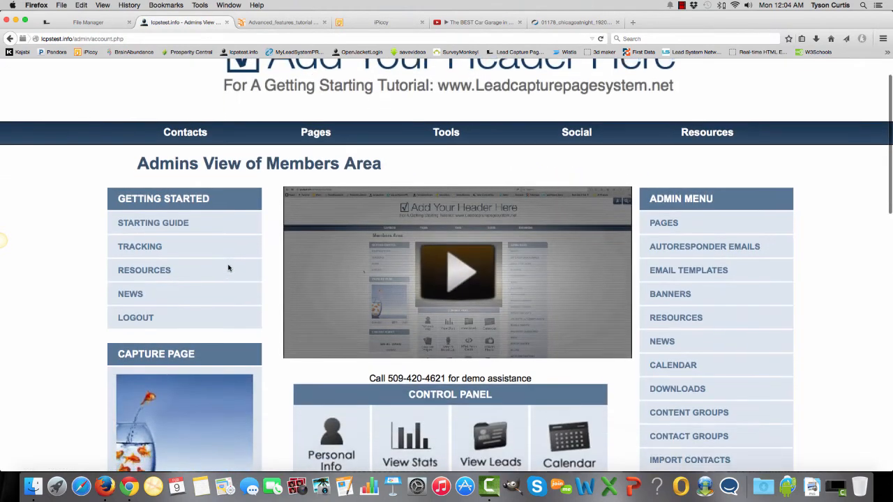
- Open the Lightbox Capture Page wizard from the Add A Page options in Advanced Features
{"action": "scroll", "coordinate": [427, 296], "scroll_direction": "down", "scroll_amount": 8}
{"action": "left_click", "coordinate": [691, 286]}
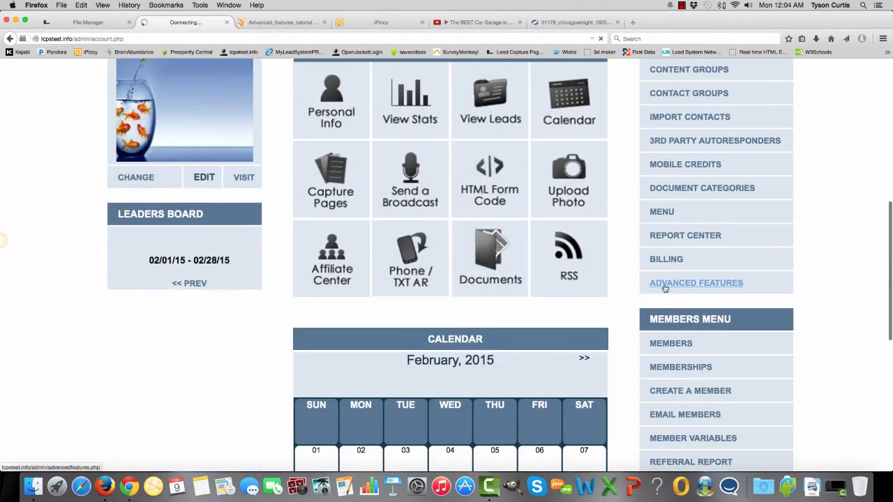
{"action": "scroll", "coordinate": [65, 316], "scroll_direction": "down", "scroll_amount": 10}
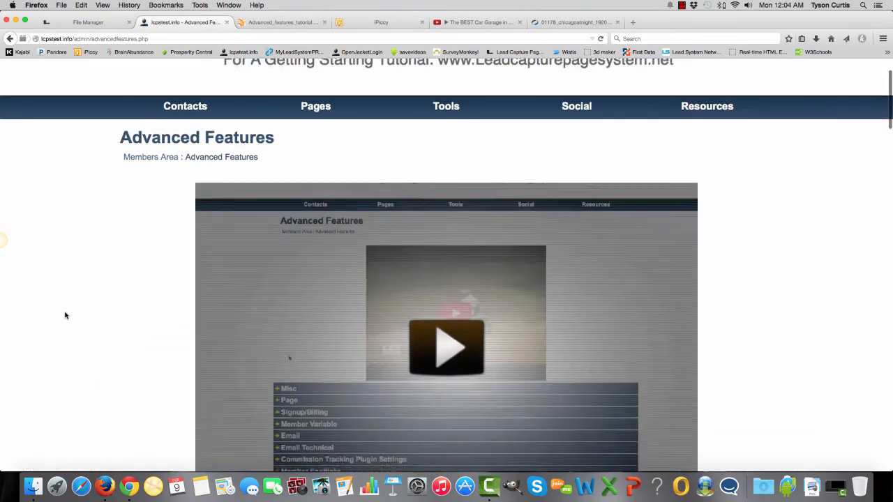
{"action": "scroll", "coordinate": [65, 316], "scroll_direction": "down", "scroll_amount": 3}
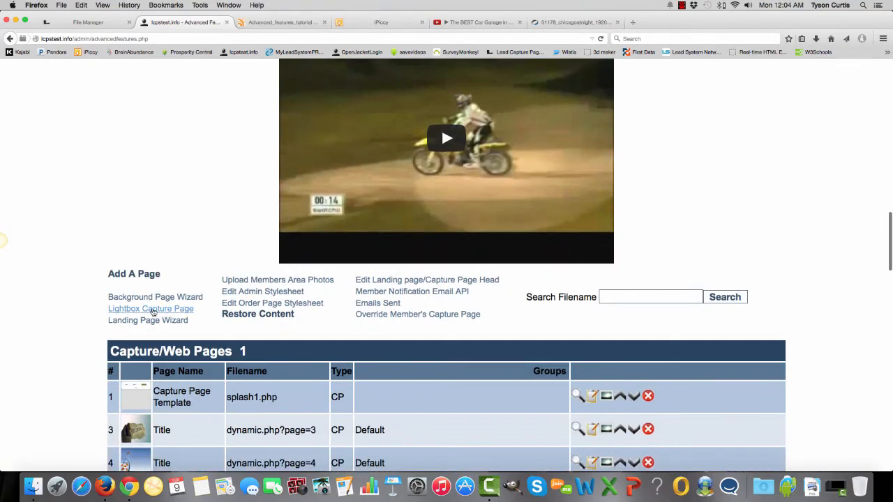
{"action": "left_click", "coordinate": [148, 310]}
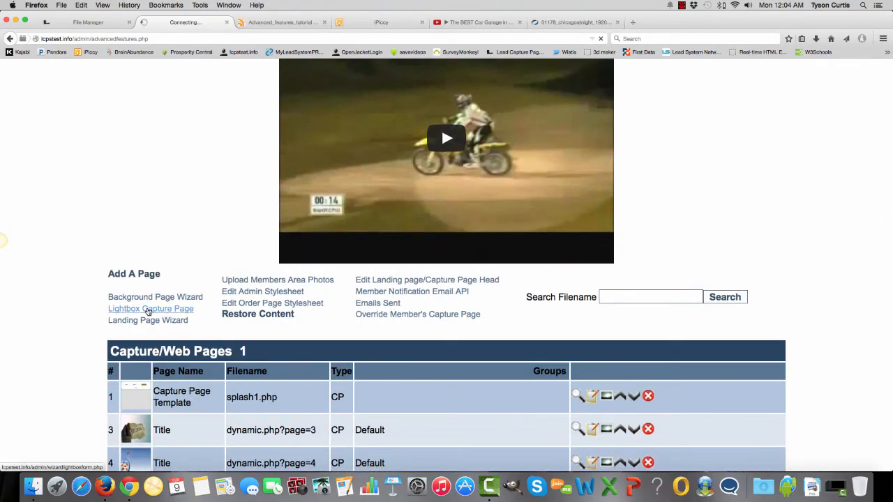
- Make the lightbox example about half transparent
{"action": "scroll", "coordinate": [265, 303], "scroll_direction": "down", "scroll_amount": 5}
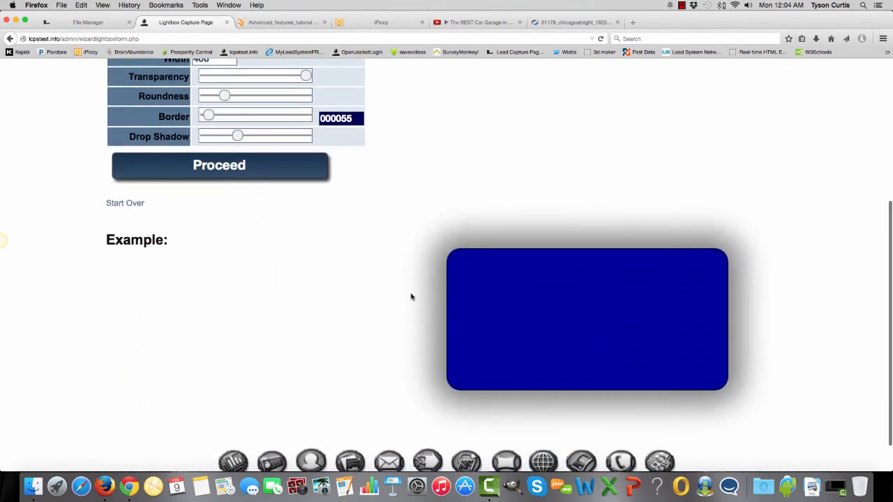
{"action": "scroll", "coordinate": [175, 112], "scroll_direction": "up", "scroll_amount": 2}
{"action": "left_click_drag", "start_coordinate": [268, 128], "coordinate": [257, 128]}
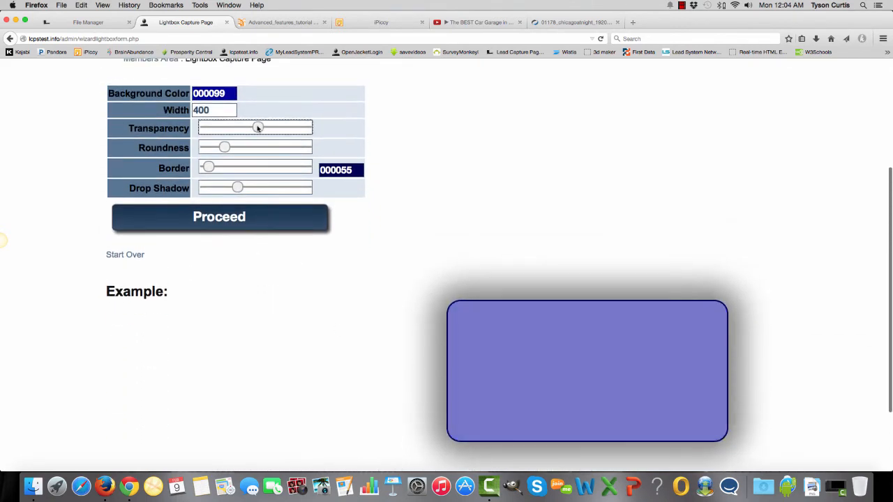
- Set the lightbox background color to teal 269995 and proceed to the form fields
{"action": "double_click", "coordinate": [215, 93]}
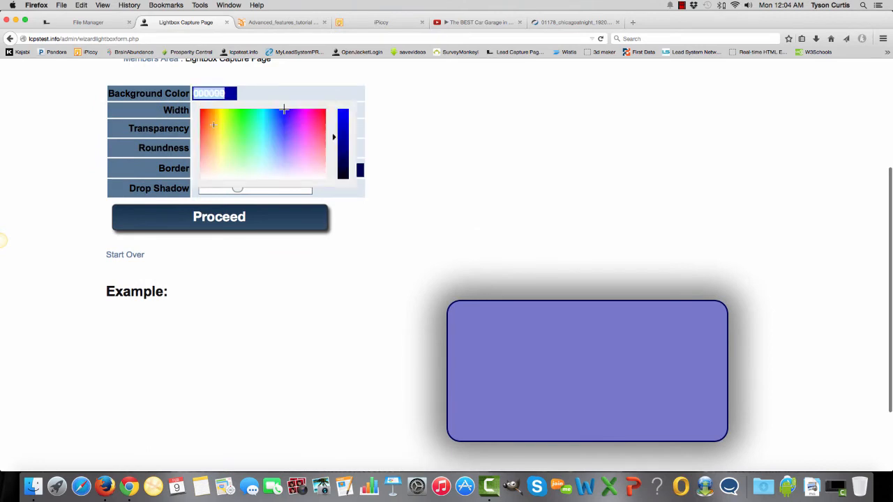
{"action": "left_click", "coordinate": [205, 129]}
{"action": "left_click", "coordinate": [202, 116]}
{"action": "left_click", "coordinate": [290, 131]}
{"action": "left_click", "coordinate": [300, 143]}
{"action": "left_click", "coordinate": [274, 149]}
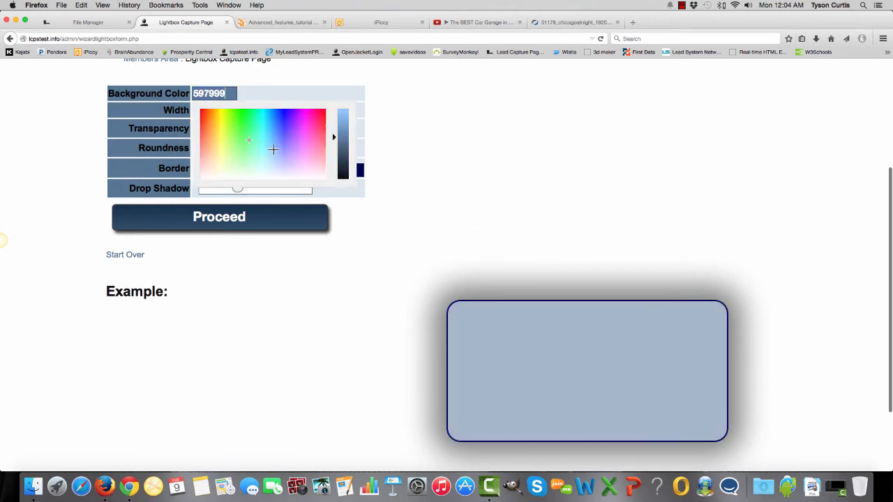
{"action": "left_click", "coordinate": [262, 126]}
{"action": "left_click", "coordinate": [219, 217]}
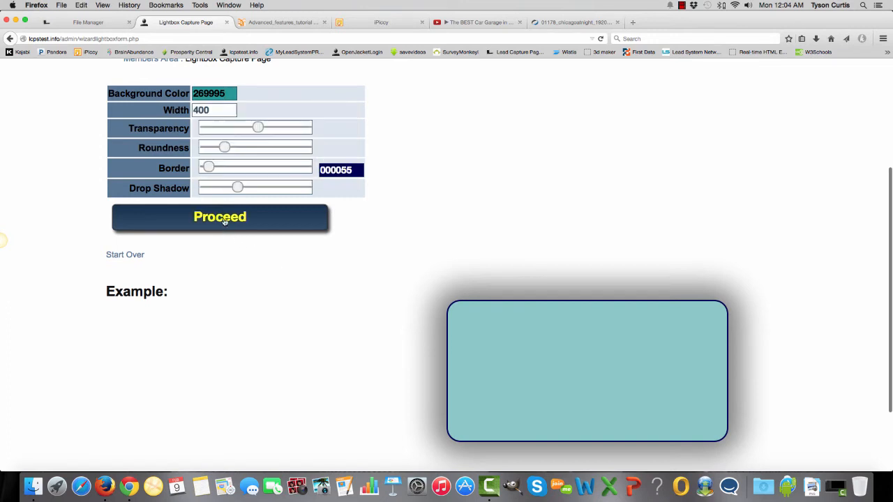
- Keep First Name as the only form field and the red JOIN NOW button, and finish creating the lightbox page
{"action": "scroll", "coordinate": [374, 313], "scroll_direction": "down", "scroll_amount": 4}
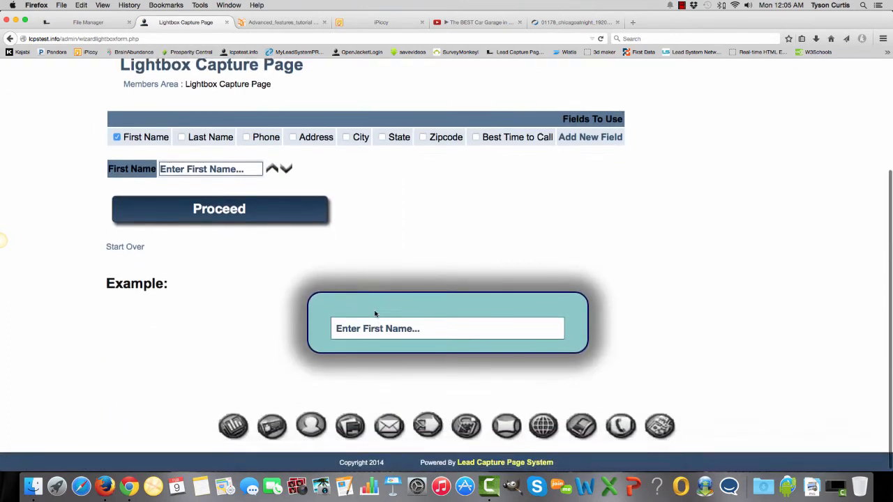
{"action": "left_click", "coordinate": [193, 213]}
{"action": "scroll", "coordinate": [98, 297], "scroll_direction": "down", "scroll_amount": 2}
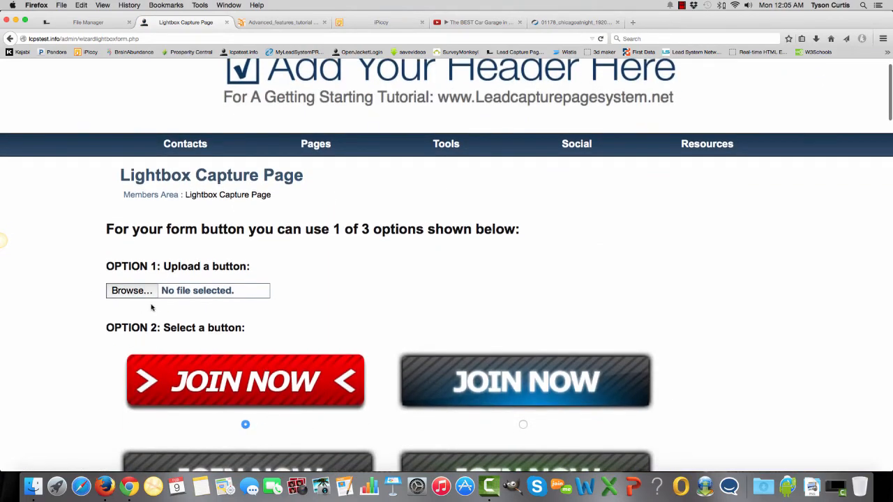
{"action": "scroll", "coordinate": [150, 307], "scroll_direction": "down", "scroll_amount": 15}
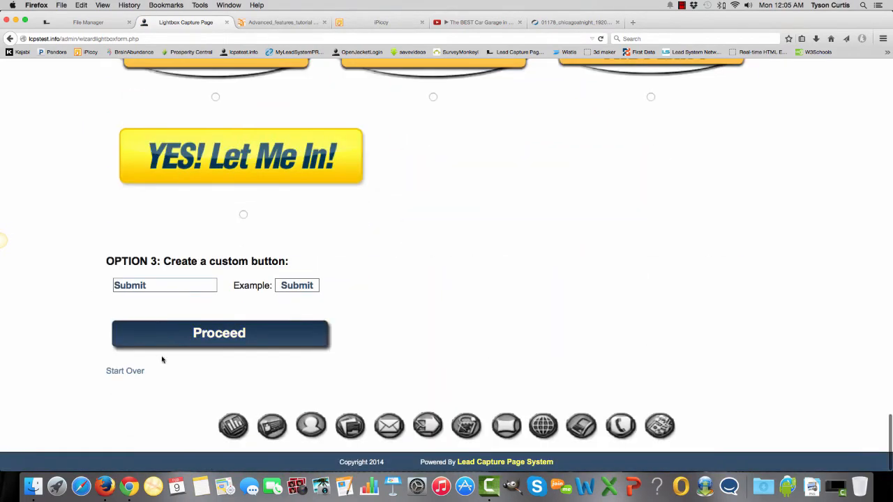
{"action": "left_click", "coordinate": [207, 340]}
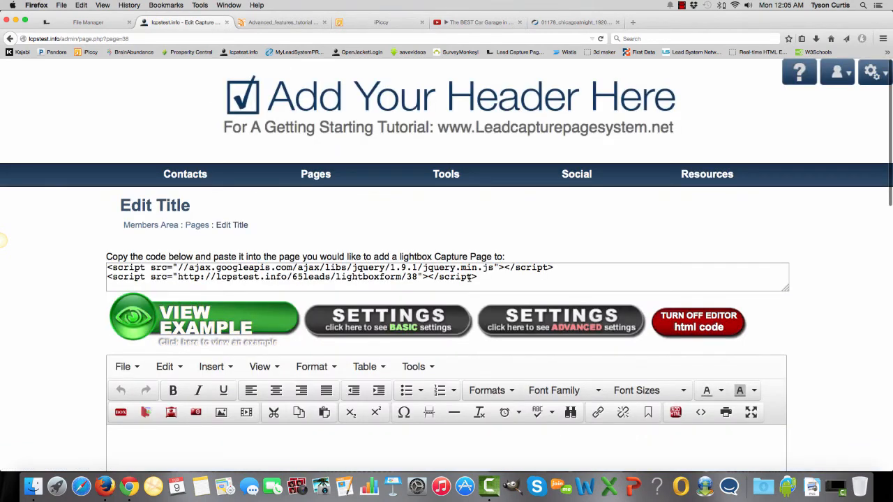
- View the example of the new lightbox capture page and return to its editor
{"action": "left_click", "coordinate": [470, 278]}
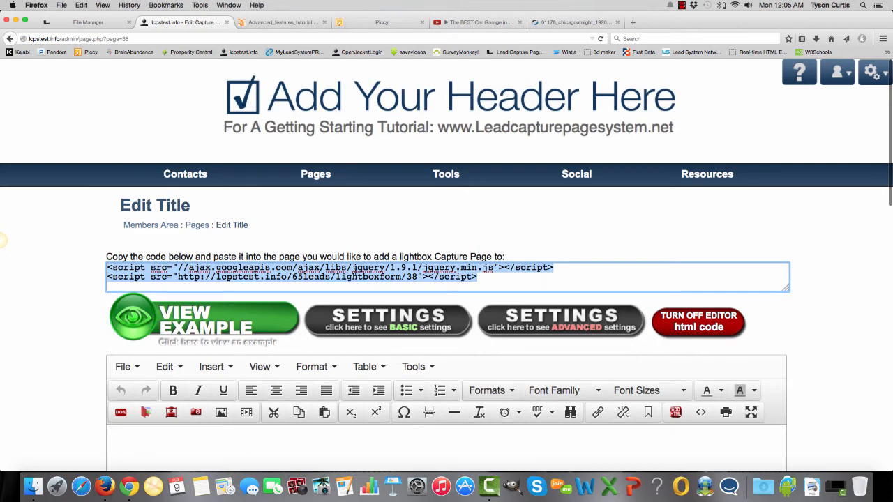
{"action": "scroll", "coordinate": [51, 285], "scroll_direction": "down", "scroll_amount": 5}
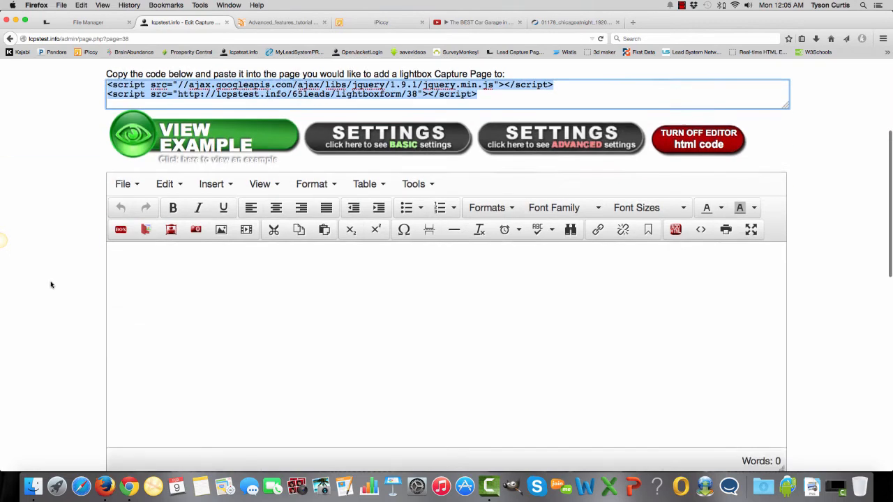
{"action": "scroll", "coordinate": [50, 284], "scroll_direction": "up", "scroll_amount": 5}
{"action": "left_click", "coordinate": [187, 325]}
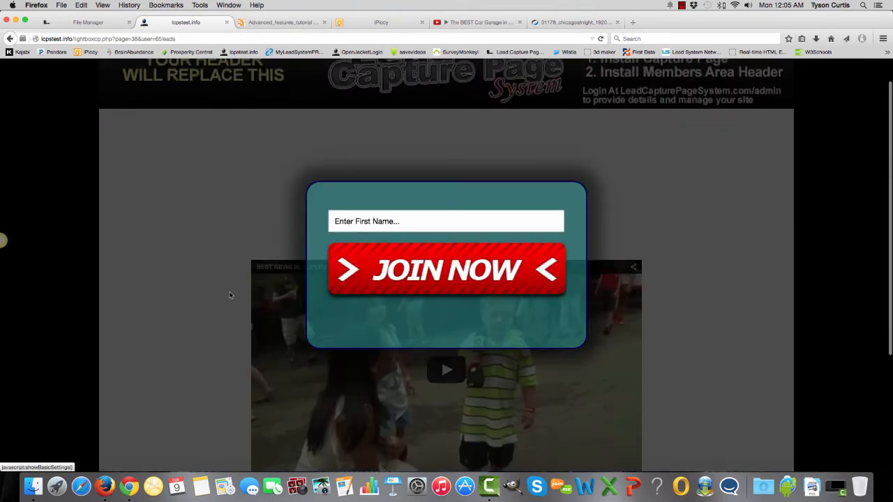
{"action": "left_click", "coordinate": [11, 39]}
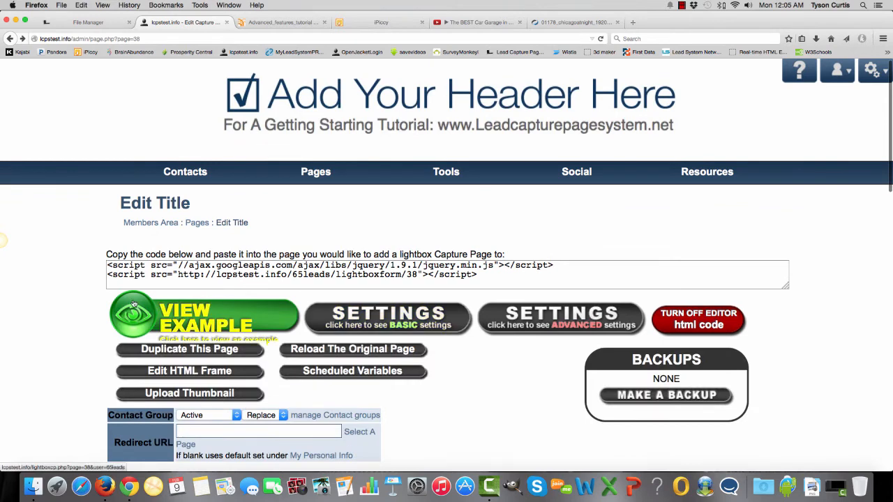
- Show the lightbox page's advanced settings, including Length of Delay, and copy its two-line embed script
{"action": "scroll", "coordinate": [328, 293], "scroll_direction": "down", "scroll_amount": 5}
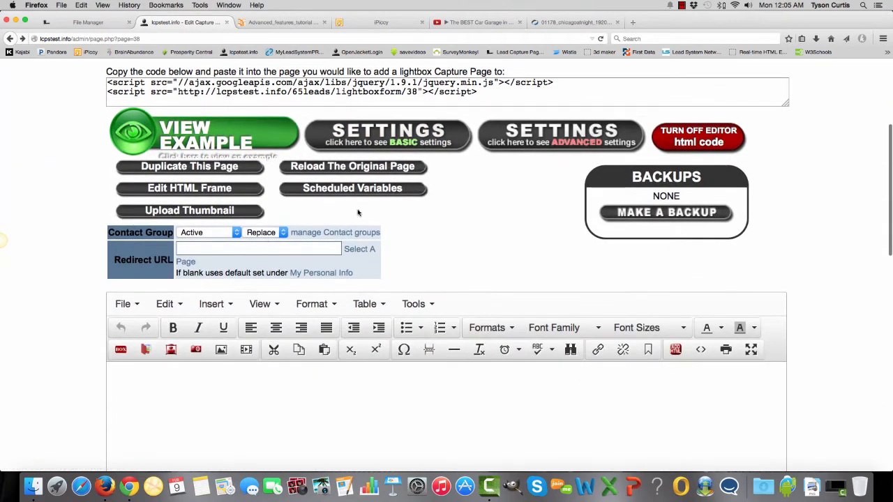
{"action": "left_click", "coordinate": [520, 136]}
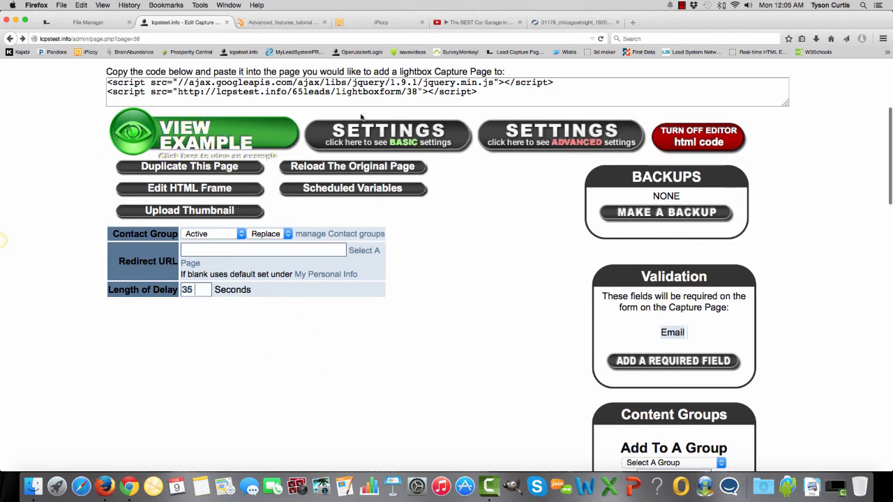
{"action": "left_click", "coordinate": [481, 94]}
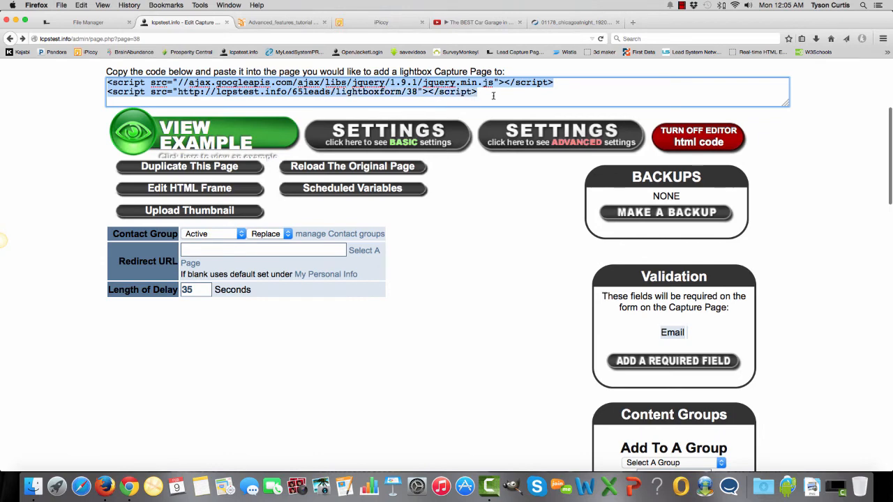
{"action": "right_click", "coordinate": [417, 89]}
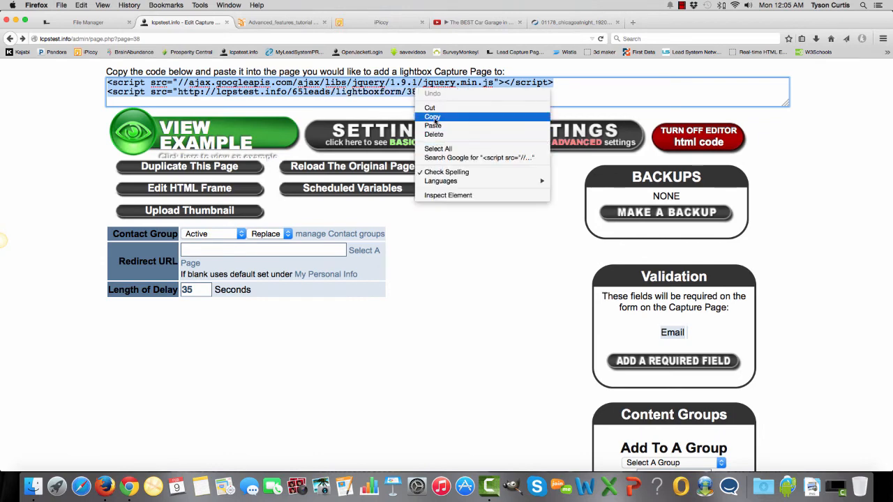
{"action": "left_click", "coordinate": [434, 127]}
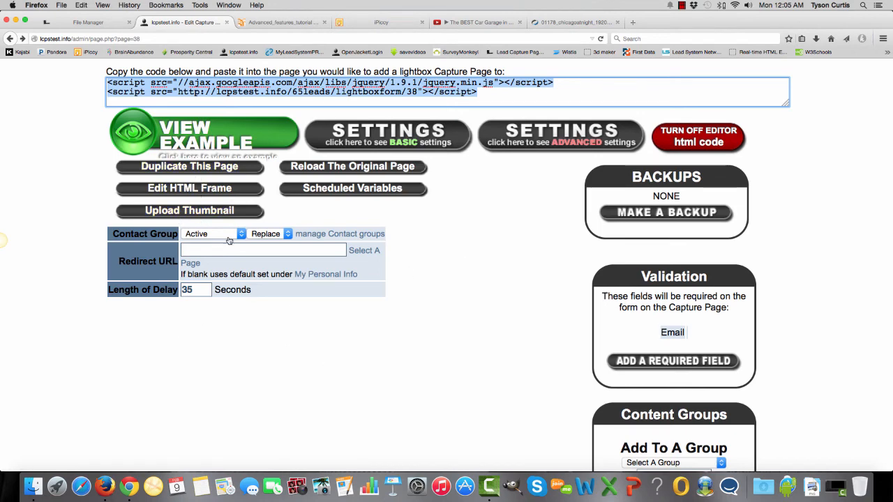
- Create a landing page with a solid color background through the Landing Page Wizard, keeping the default colors, width, margin, border and drop shadow
{"action": "left_click", "coordinate": [10, 39]}
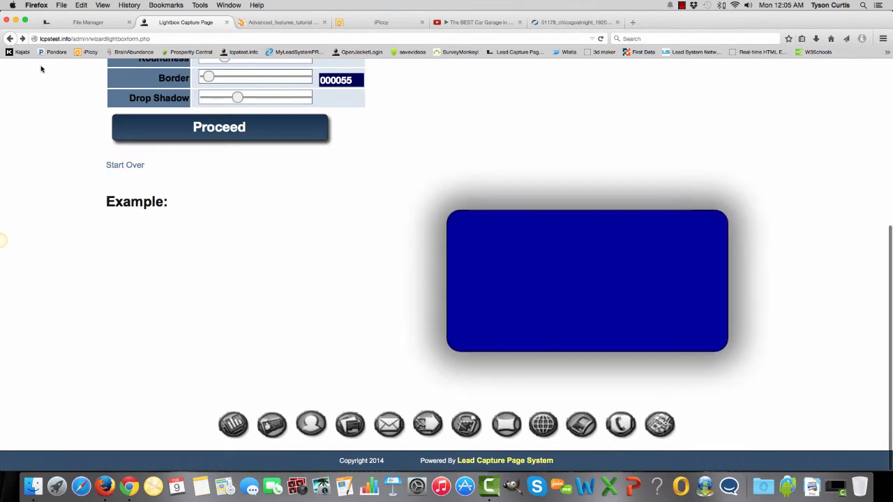
{"action": "left_click", "coordinate": [11, 39]}
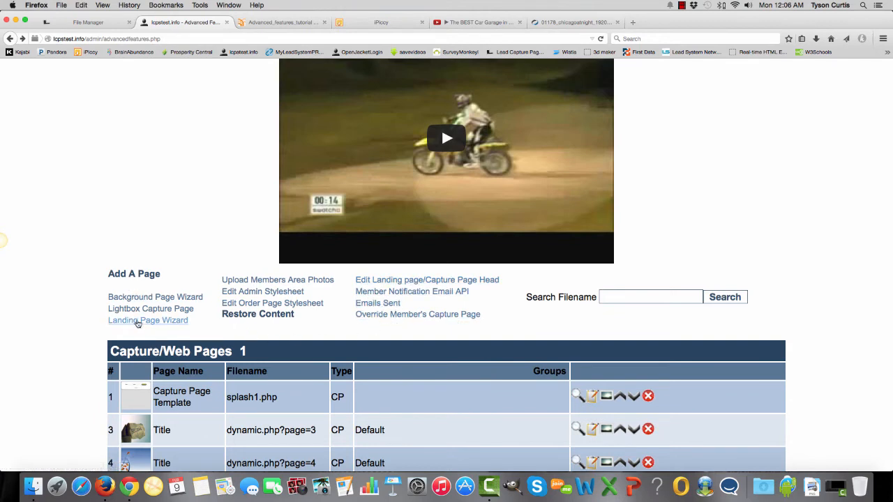
{"action": "left_click", "coordinate": [145, 321]}
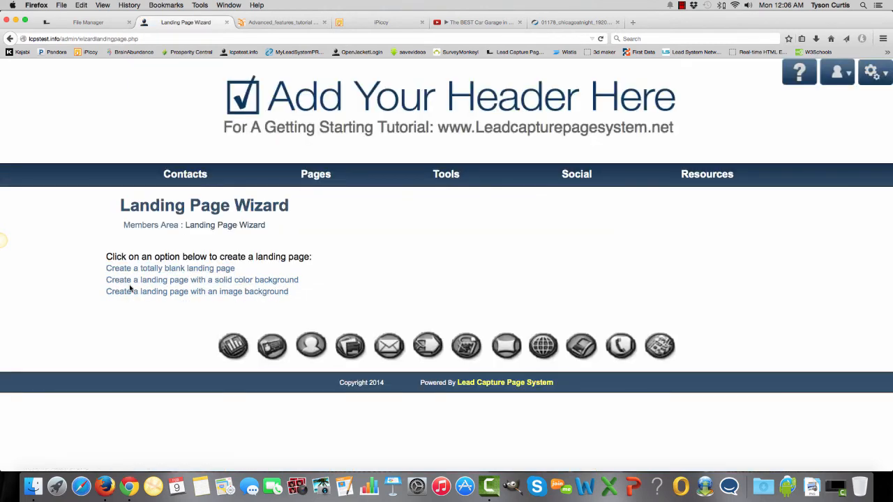
{"action": "left_click", "coordinate": [198, 283]}
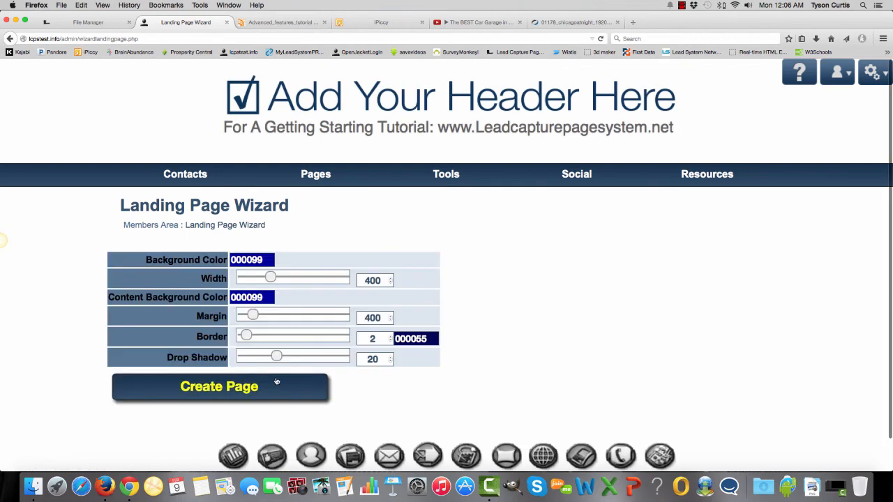
{"action": "left_click", "coordinate": [234, 391]}
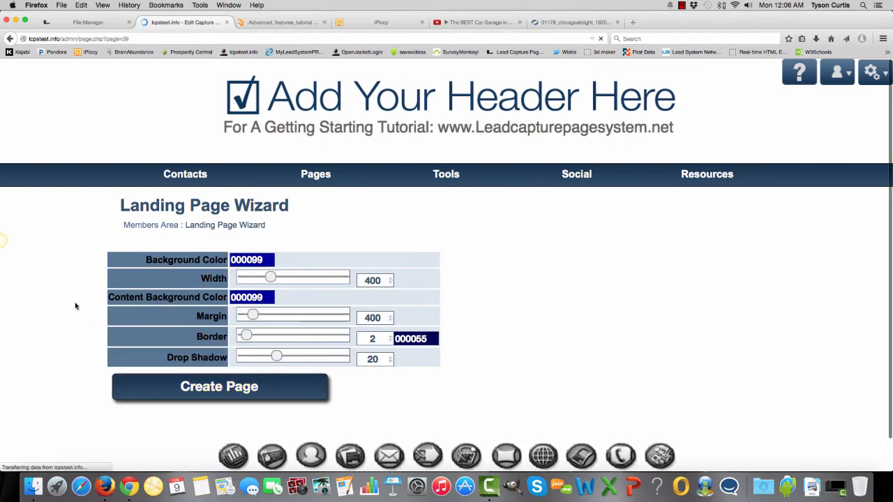
- Fill the new landing page with short lines of filler text, save it, and view the page before returning to its editor
{"action": "scroll", "coordinate": [75, 306], "scroll_direction": "down", "scroll_amount": 10}
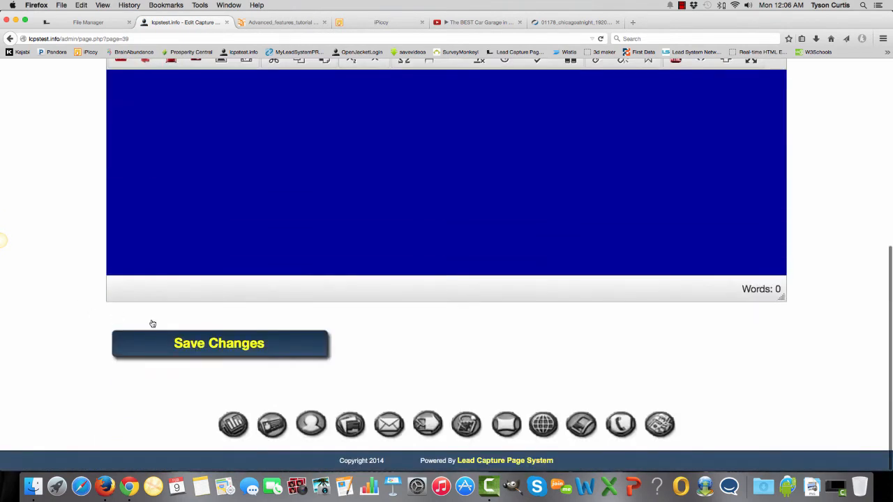
{"action": "scroll", "coordinate": [178, 257], "scroll_direction": "up", "scroll_amount": 7}
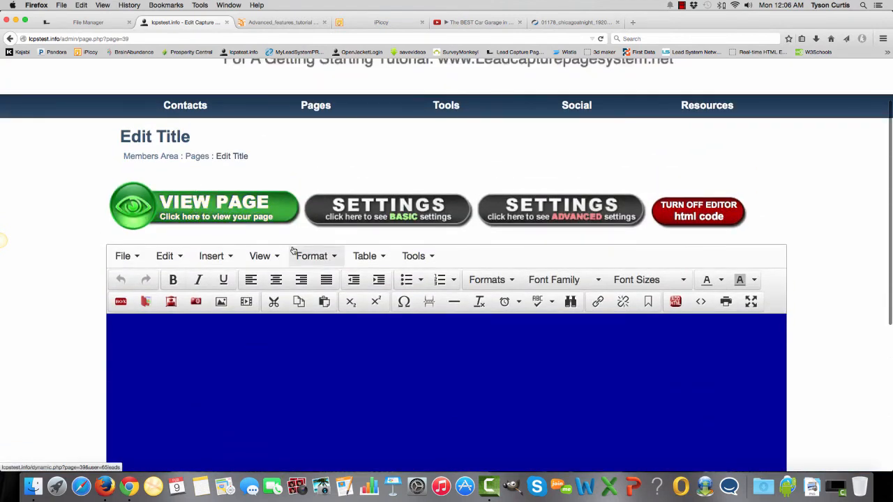
{"action": "left_click", "coordinate": [448, 341]}
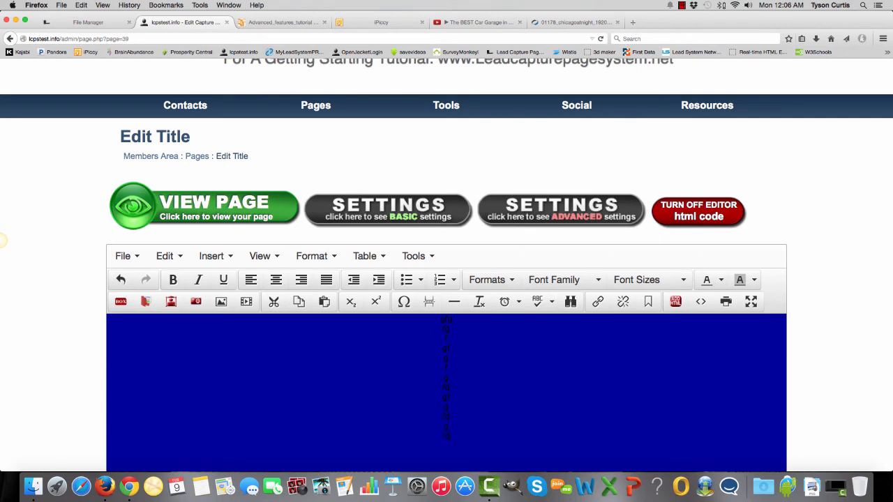
{"action": "scroll", "coordinate": [446, 349], "scroll_direction": "down", "scroll_amount": 2}
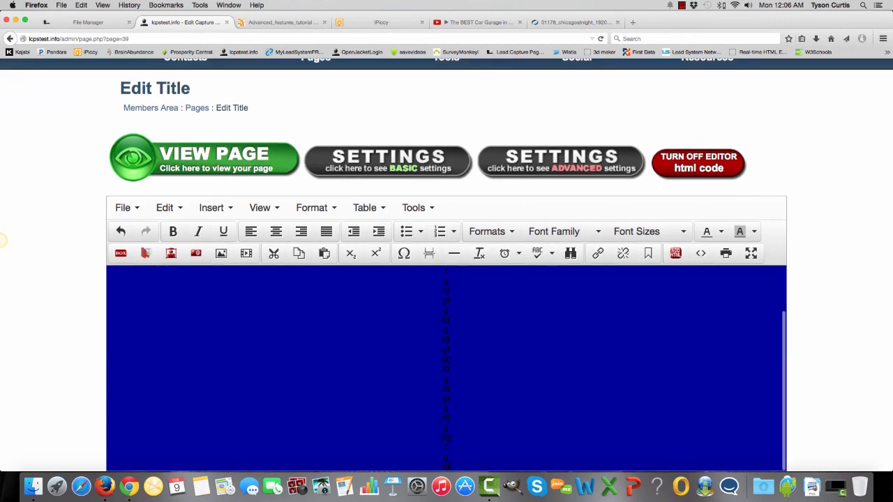
{"action": "scroll", "coordinate": [447, 348], "scroll_direction": "down", "scroll_amount": 5}
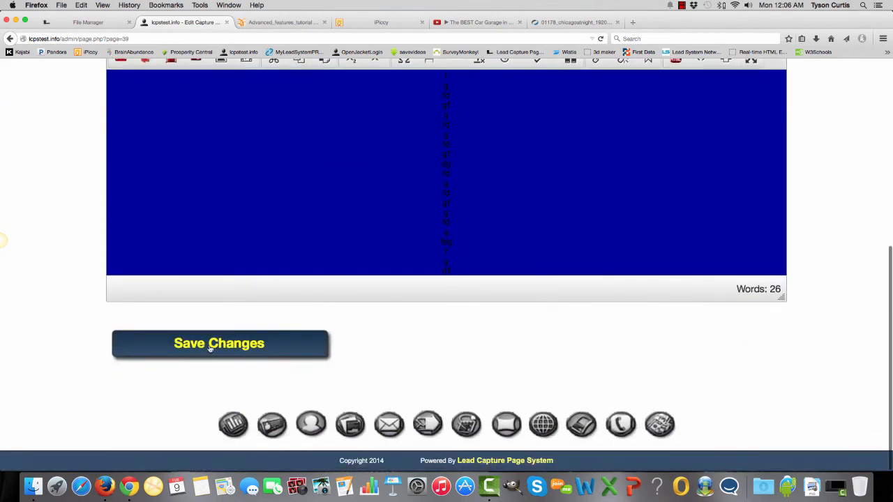
{"action": "left_click", "coordinate": [208, 348]}
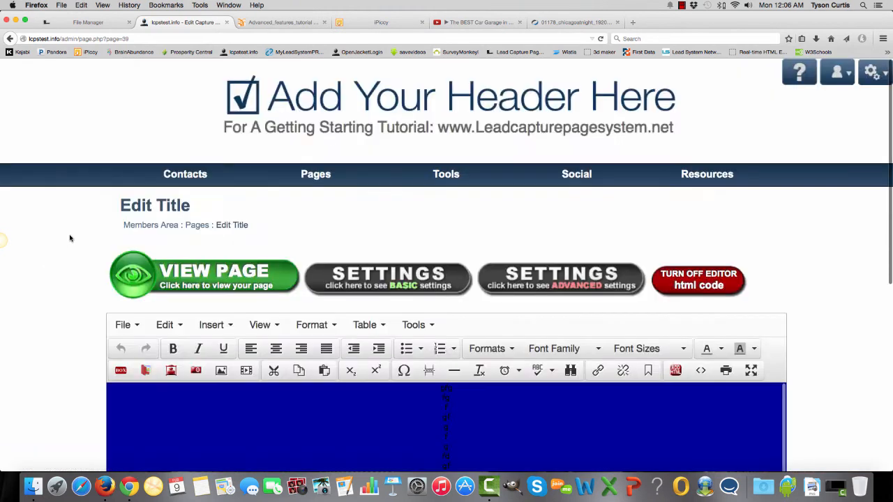
{"action": "left_click", "coordinate": [224, 270]}
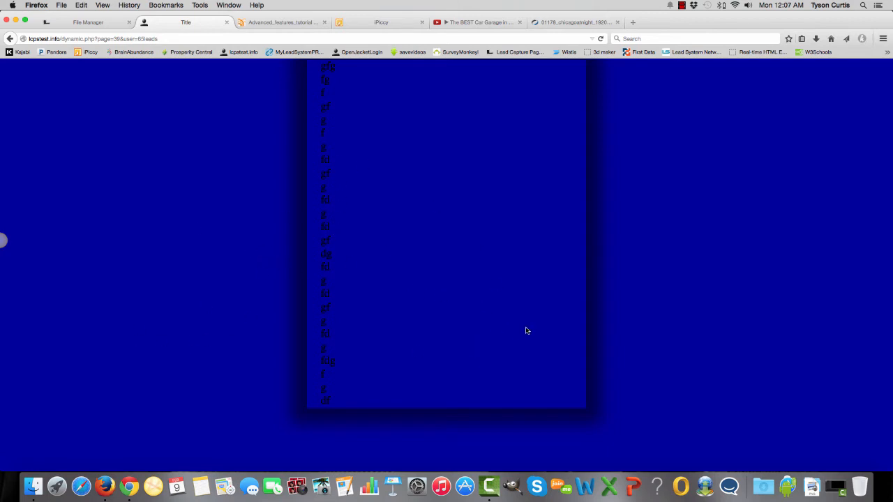
{"action": "left_click", "coordinate": [6, 39]}
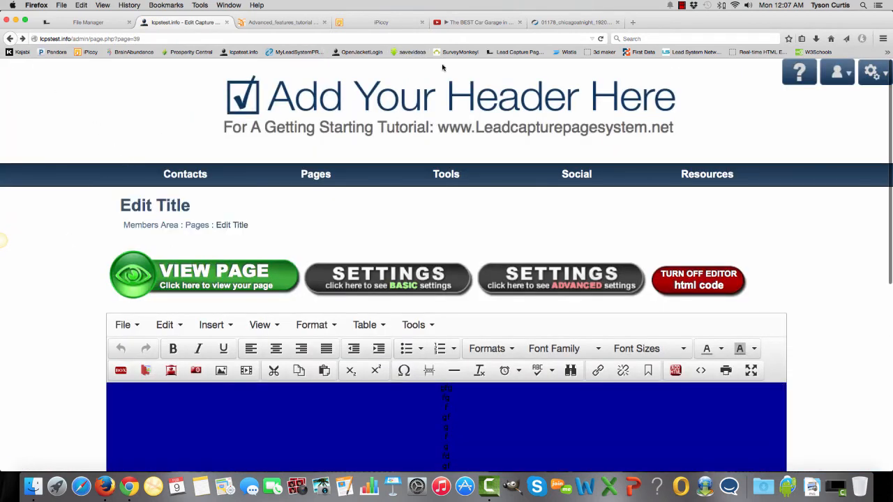
- Return from the page editor to the lcpstest.info members area and look over its default admin layout
{"action": "left_click", "coordinate": [90, 23]}
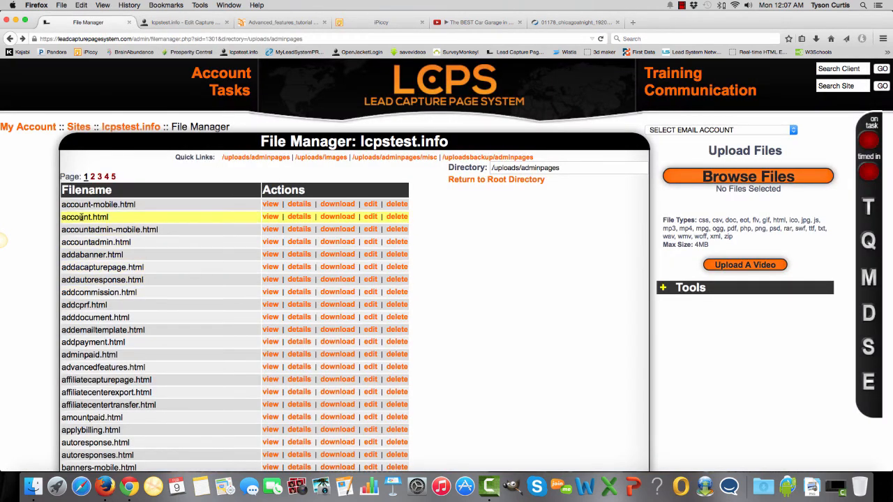
{"action": "left_click", "coordinate": [169, 23]}
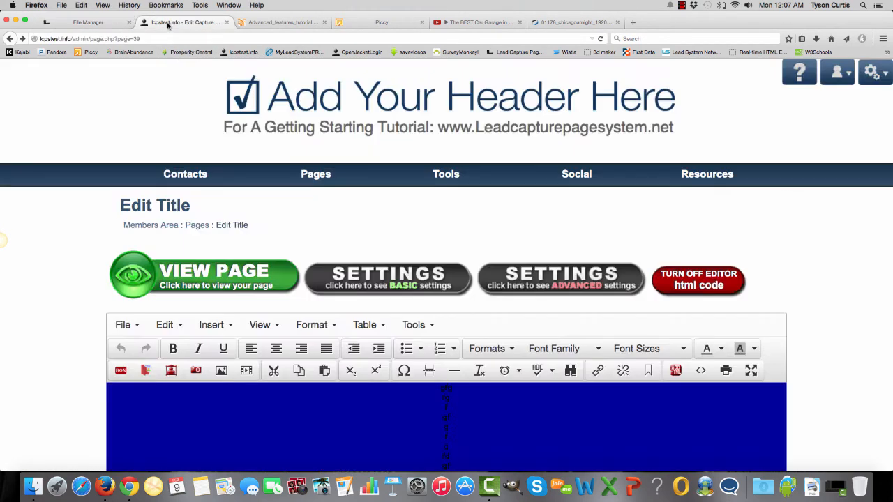
{"action": "left_click", "coordinate": [151, 225]}
{"action": "scroll", "coordinate": [396, 361], "scroll_direction": "down", "scroll_amount": 1}
{"action": "scroll", "coordinate": [396, 361], "scroll_direction": "down", "scroll_amount": 1}
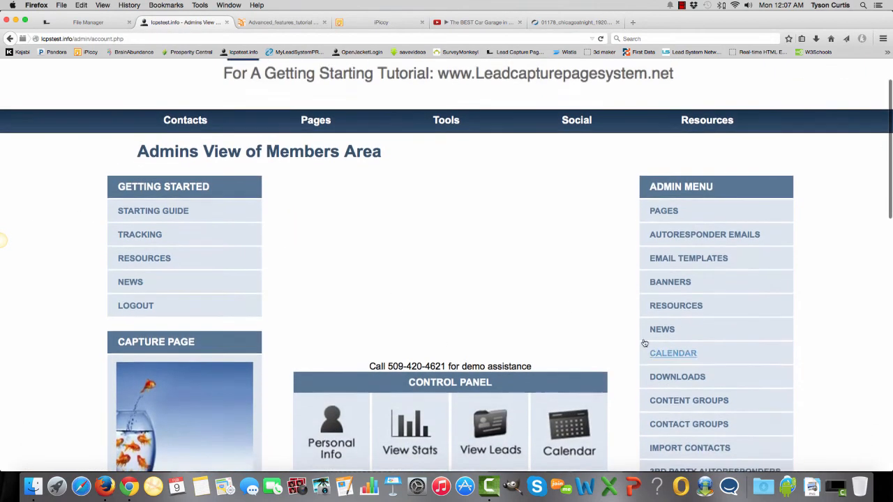
{"action": "scroll", "coordinate": [526, 296], "scroll_direction": "down", "scroll_amount": 10}
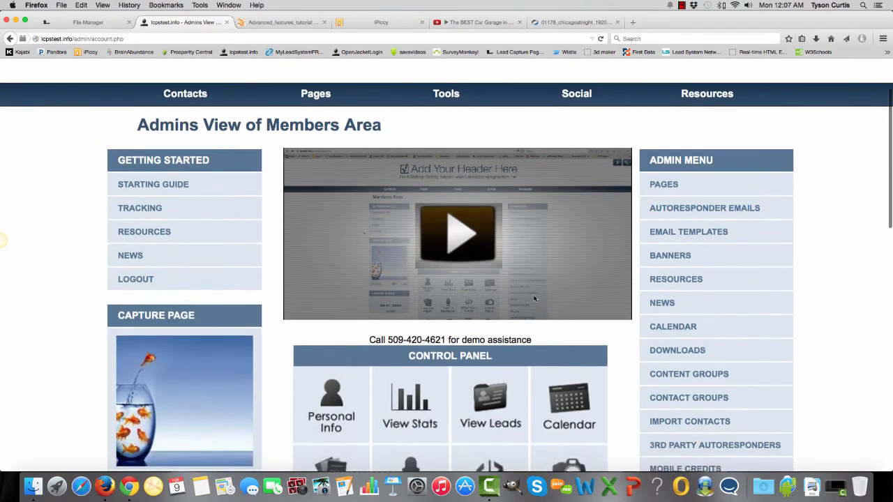
{"action": "scroll", "coordinate": [525, 296], "scroll_direction": "up", "scroll_amount": 15}
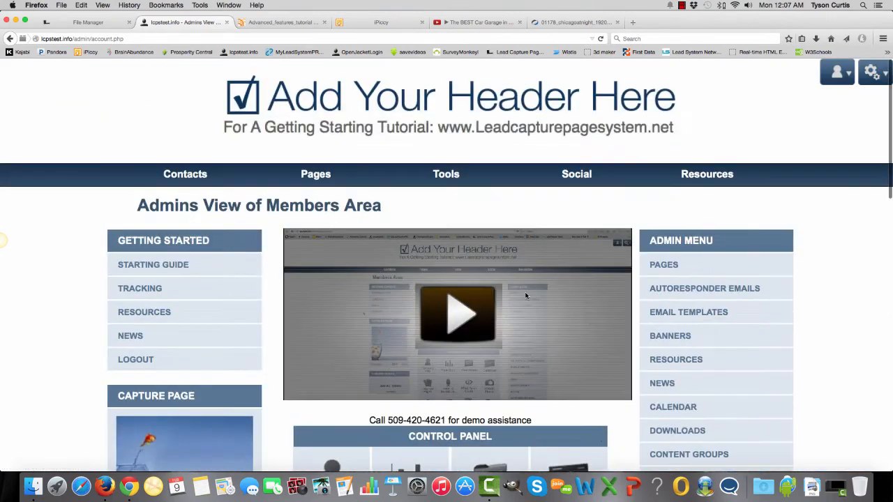
- Open openjacket.com in a new browser tab and sign in with the saved account e-mail
{"action": "left_click", "coordinate": [633, 23]}
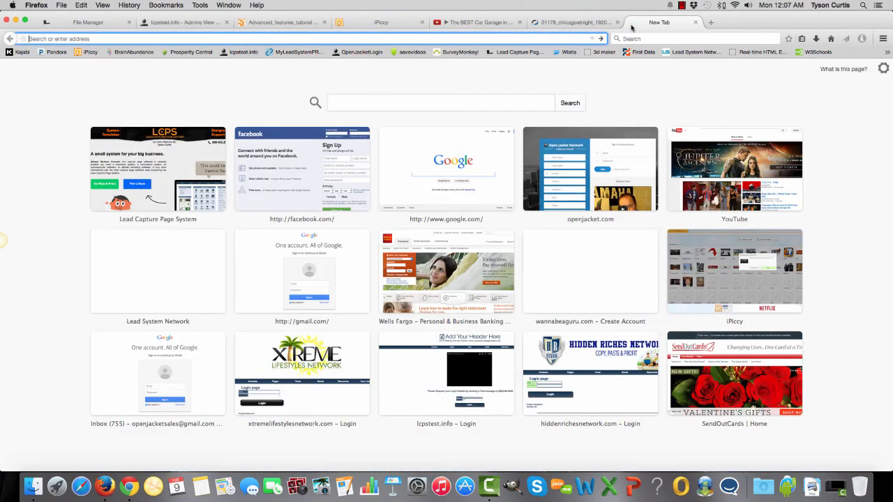
{"action": "type", "text": "openjacket.com/"}
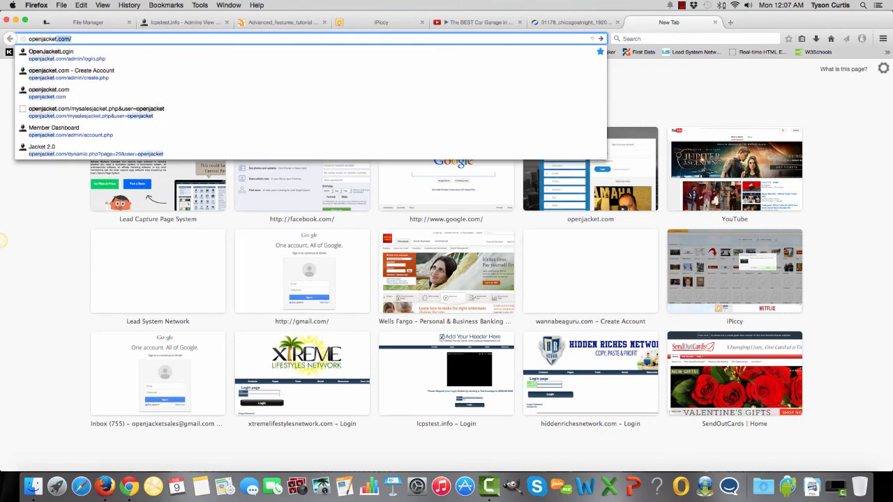
{"action": "key", "text": "Return"}
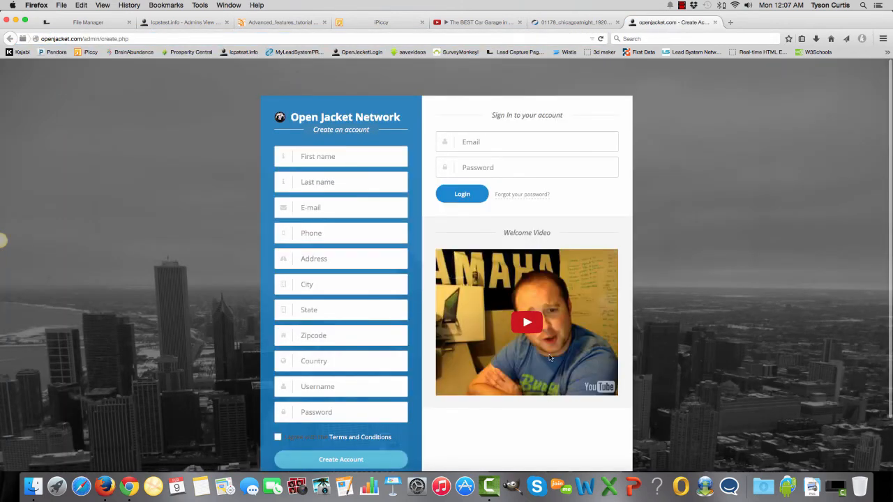
{"action": "left_click", "coordinate": [490, 146]}
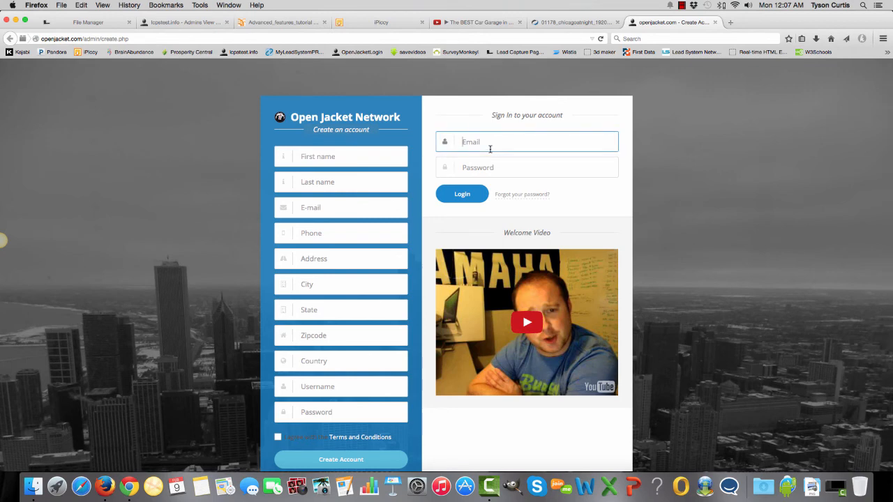
{"action": "type", "text": "ope"}
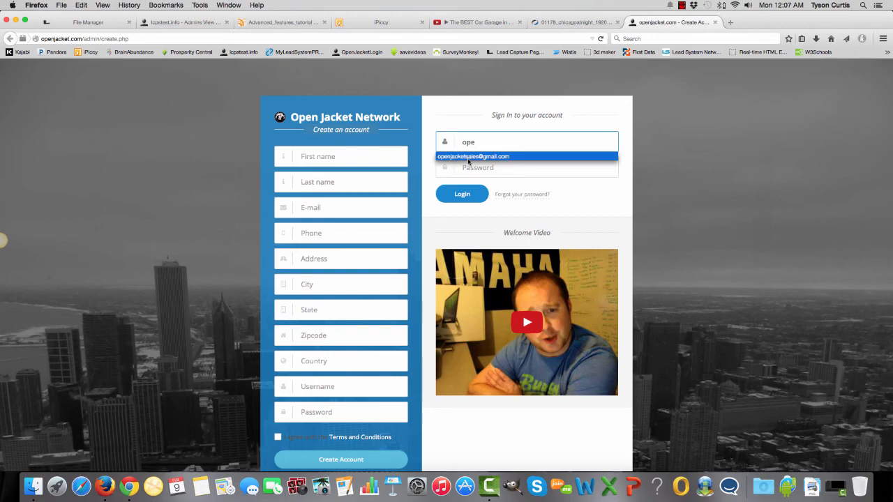
{"action": "left_click", "coordinate": [470, 161]}
{"action": "left_click", "coordinate": [460, 198]}
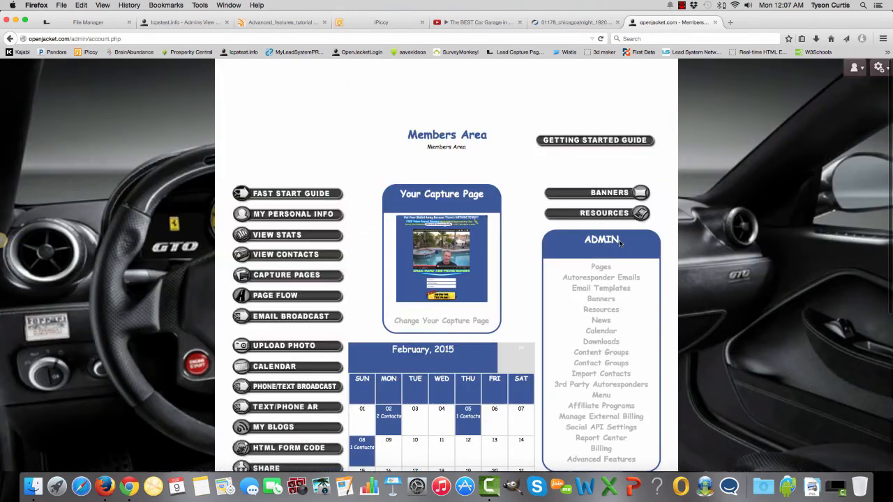
- Open the Open Jacket member list and log in as the second listed member to view the customized member dashboard
{"action": "scroll", "coordinate": [630, 300], "scroll_direction": "down", "scroll_amount": 3}
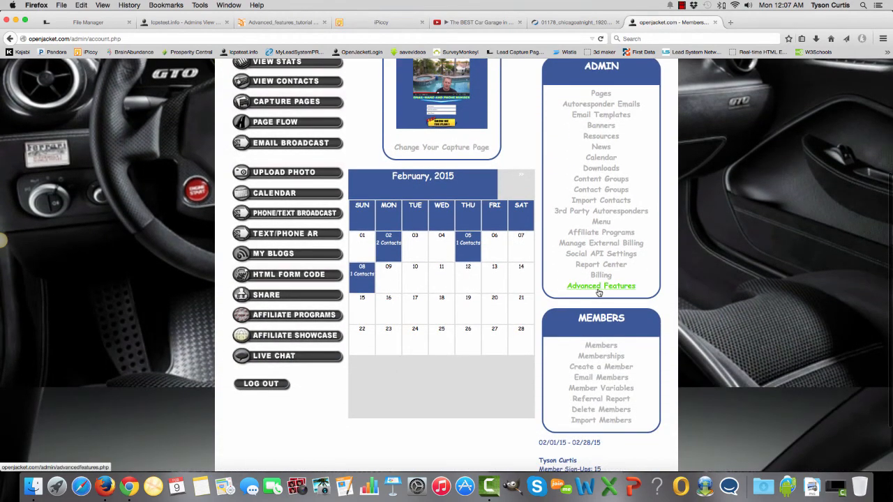
{"action": "left_click", "coordinate": [601, 345]}
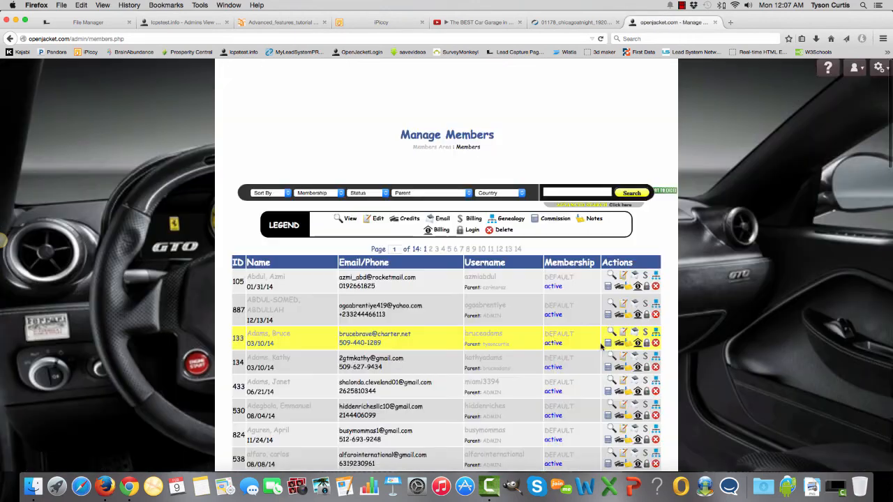
{"action": "left_click", "coordinate": [646, 316]}
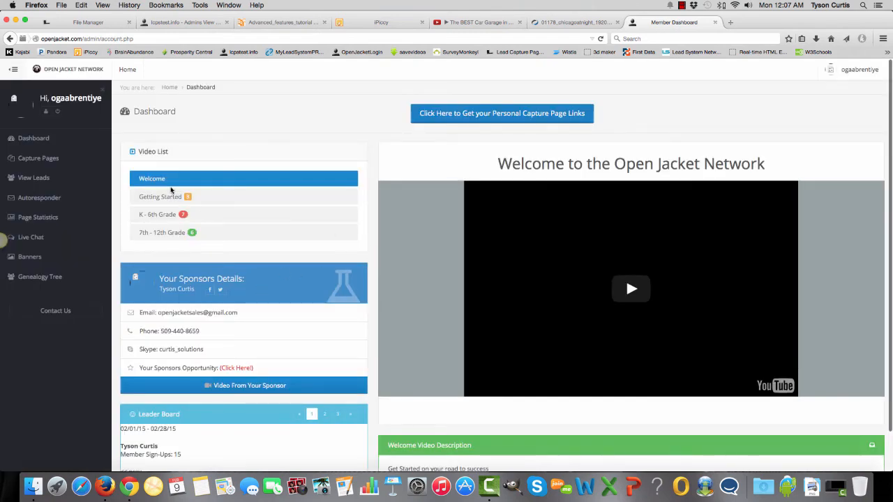
{"action": "scroll", "coordinate": [334, 267], "scroll_direction": "down", "scroll_amount": 1}
{"action": "scroll", "coordinate": [319, 317], "scroll_direction": "down", "scroll_amount": 1}
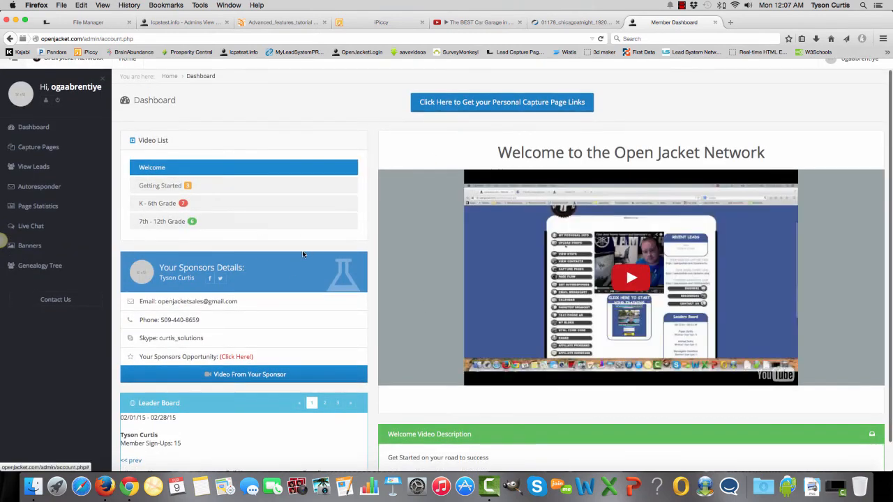
- Go back to the lcpstest.info members area and review its standard control panel and menus for comparison
{"action": "left_click", "coordinate": [169, 23]}
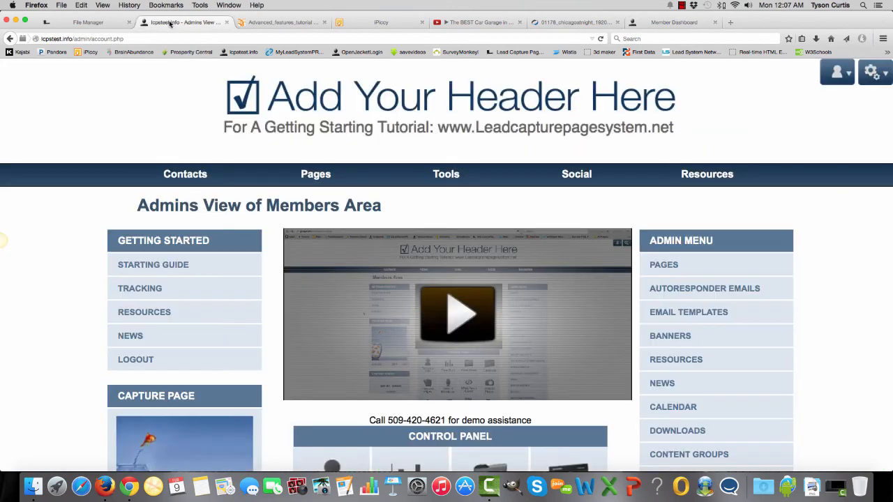
{"action": "scroll", "coordinate": [273, 333], "scroll_direction": "down", "scroll_amount": 2}
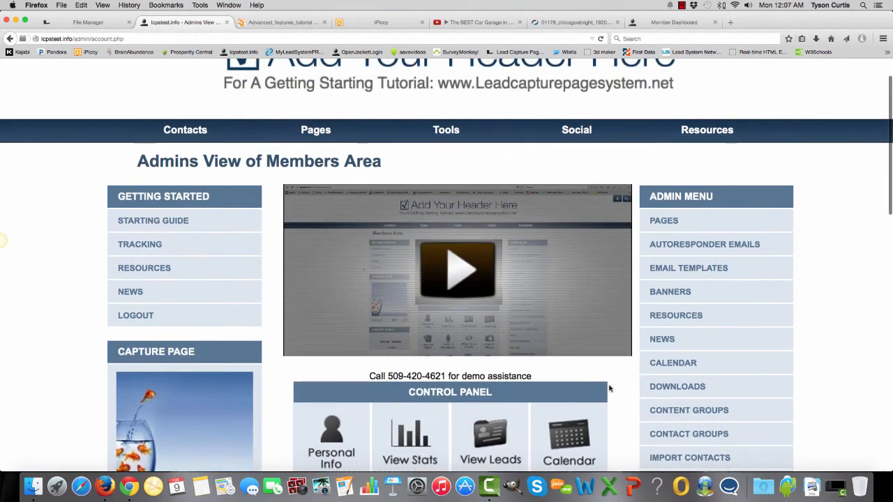
{"action": "scroll", "coordinate": [599, 389], "scroll_direction": "down", "scroll_amount": 4}
{"action": "scroll", "coordinate": [590, 388], "scroll_direction": "down", "scroll_amount": 4}
{"action": "scroll", "coordinate": [551, 321], "scroll_direction": "up", "scroll_amount": 3}
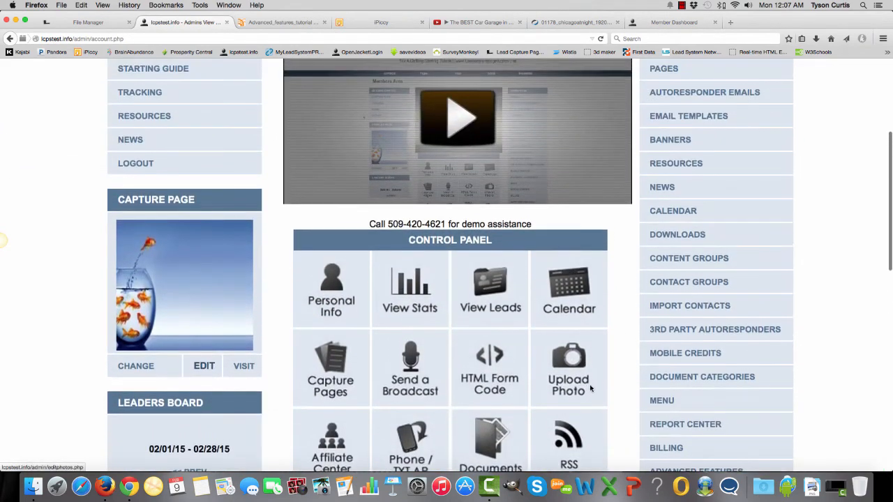
{"action": "scroll", "coordinate": [535, 294], "scroll_direction": "up", "scroll_amount": 3}
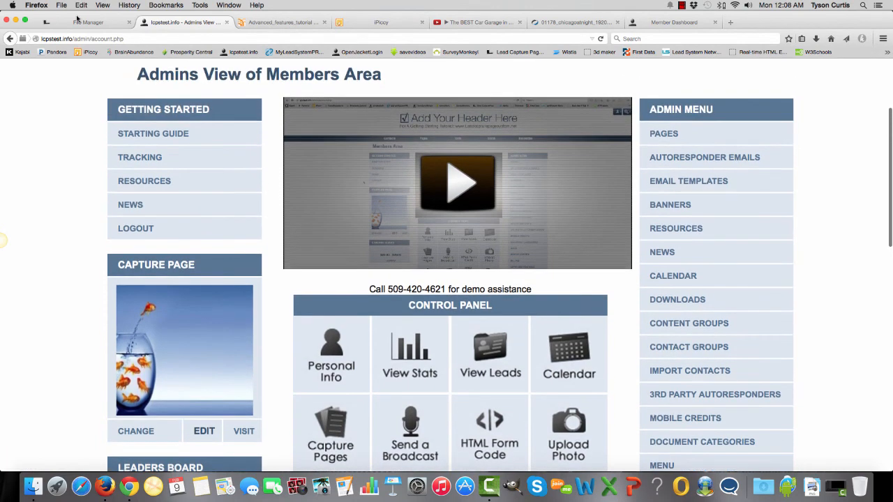
- Open account.html from /uploads/adminpages for editing in the File Manager and look through its code
{"action": "left_click", "coordinate": [74, 23]}
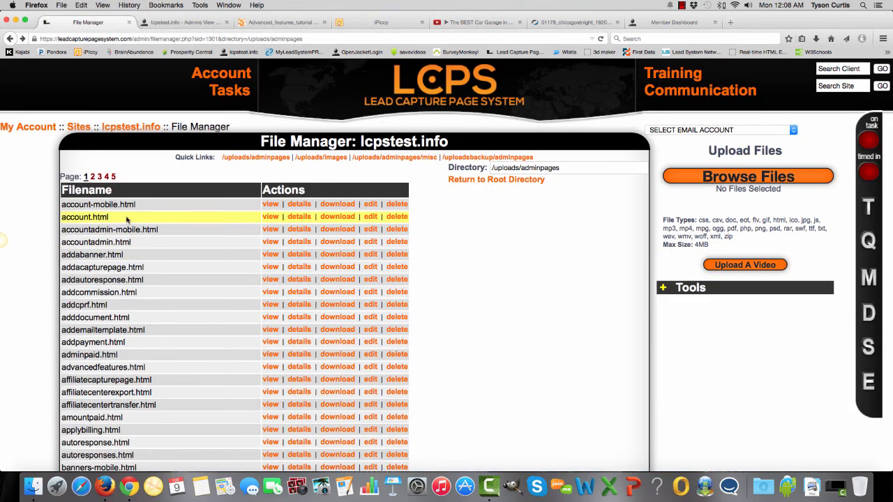
{"action": "left_click", "coordinate": [370, 217]}
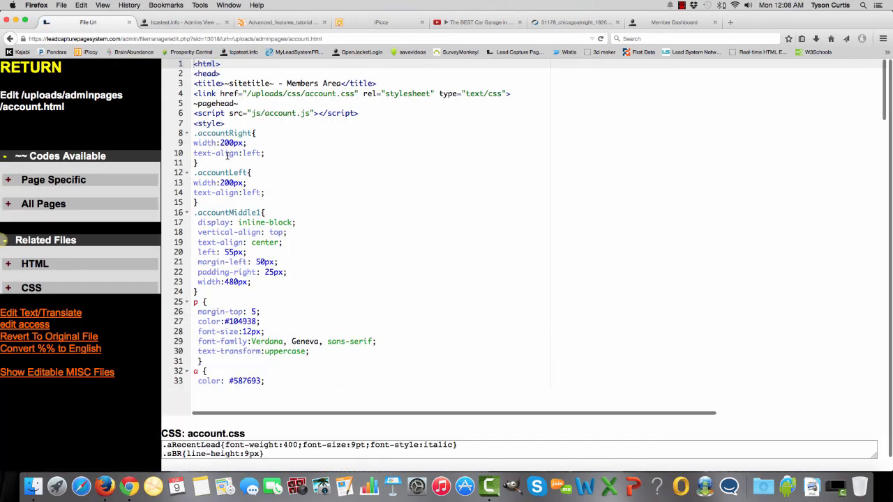
{"action": "scroll", "coordinate": [232, 156], "scroll_direction": "down", "scroll_amount": 20}
{"action": "scroll", "coordinate": [232, 157], "scroll_direction": "down", "scroll_amount": 6}
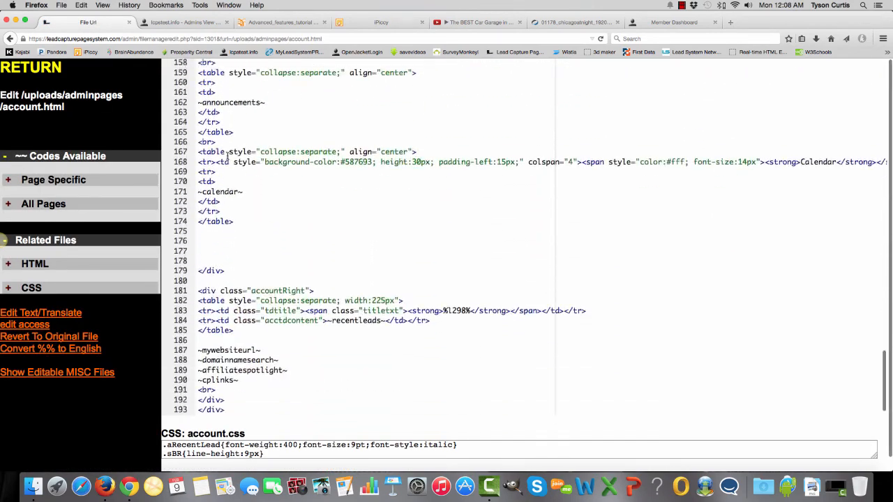
{"action": "scroll", "coordinate": [232, 212], "scroll_direction": "up", "scroll_amount": 20}
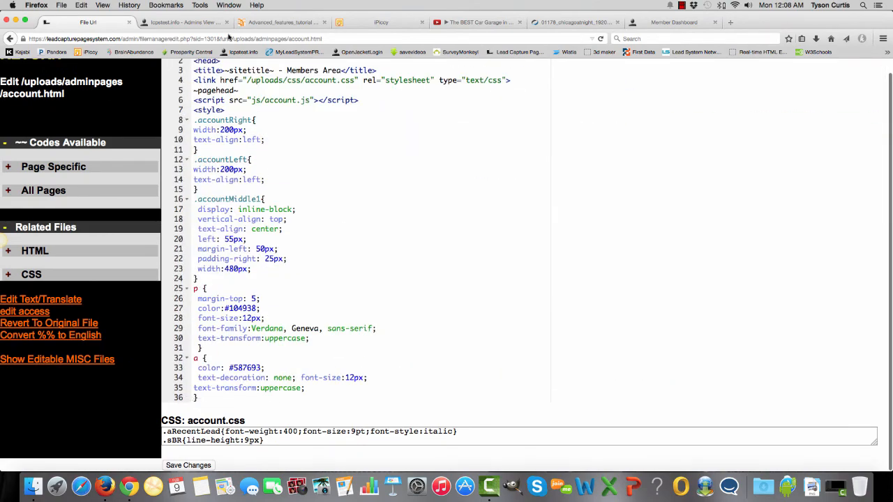
- Show the personal capture page links on the Open Jacket member dashboard and close them again
{"action": "left_click", "coordinate": [673, 23]}
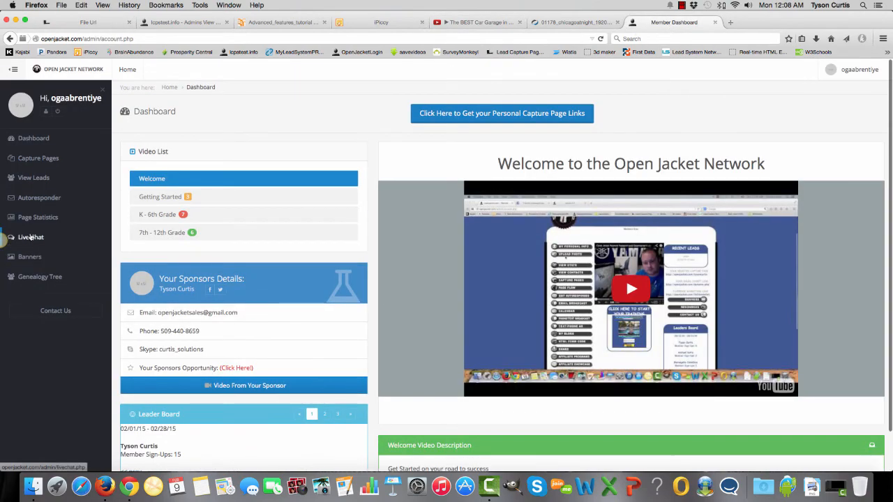
{"action": "left_click", "coordinate": [500, 117]}
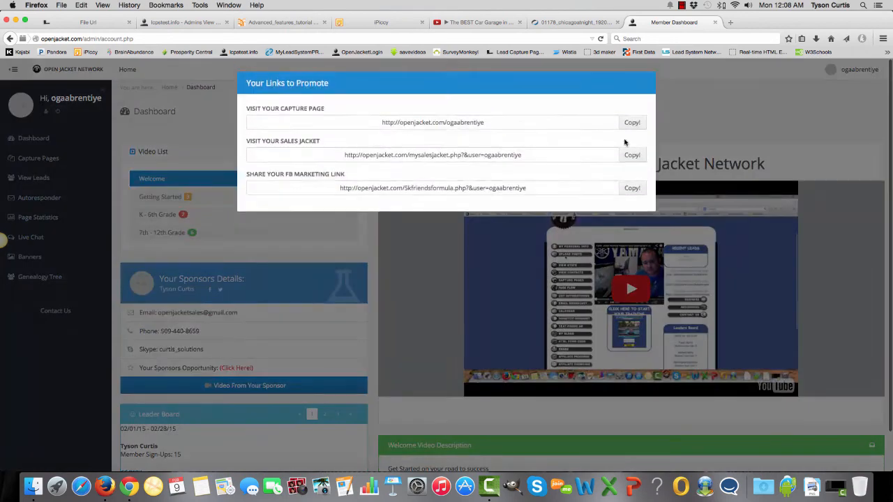
{"action": "left_click", "coordinate": [646, 90]}
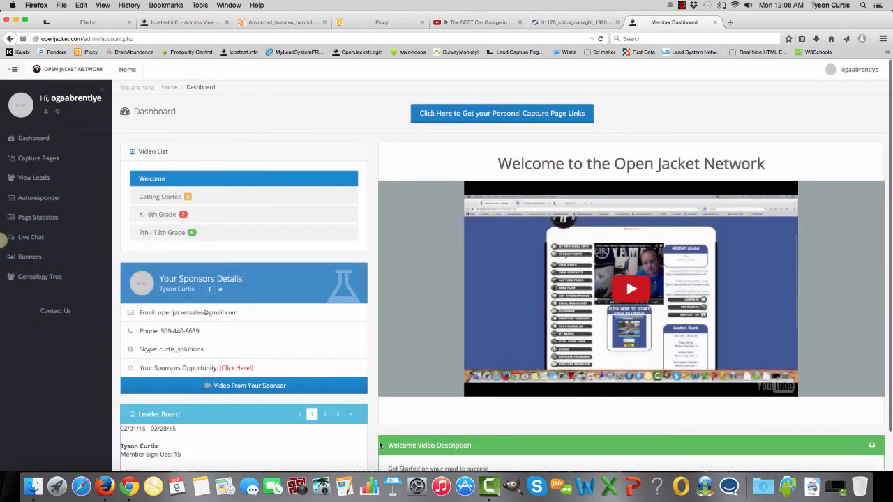
- Show the dashboard's K - 6th Grade training, stepping through the grade videos up to 6th Grade and back to 2nd Grade
{"action": "scroll", "coordinate": [380, 445], "scroll_direction": "down", "scroll_amount": 1}
{"action": "left_click", "coordinate": [147, 176]}
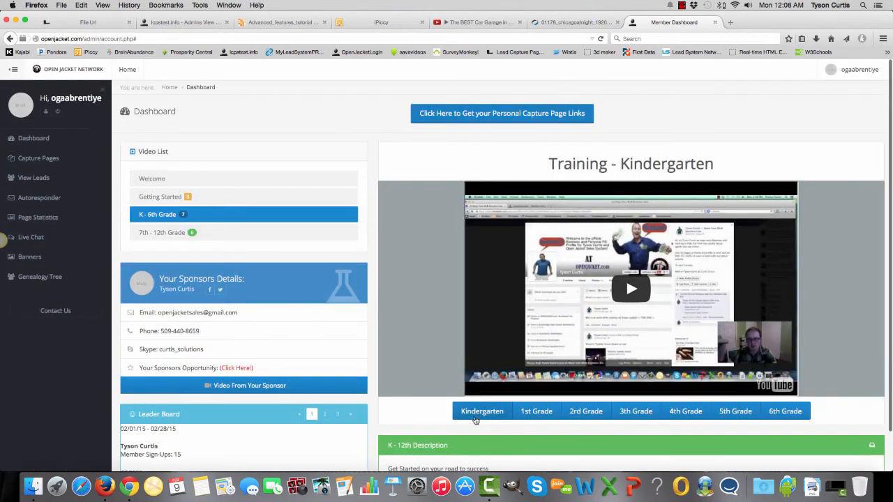
{"action": "left_click", "coordinate": [537, 411]}
{"action": "left_click", "coordinate": [586, 412]}
{"action": "left_click", "coordinate": [635, 412]}
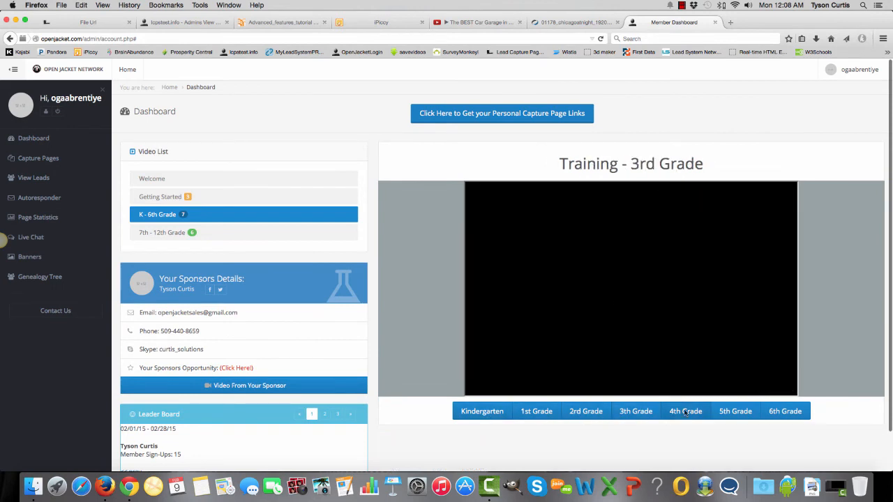
{"action": "left_click", "coordinate": [685, 412]}
{"action": "left_click", "coordinate": [735, 412]}
{"action": "left_click", "coordinate": [785, 412]}
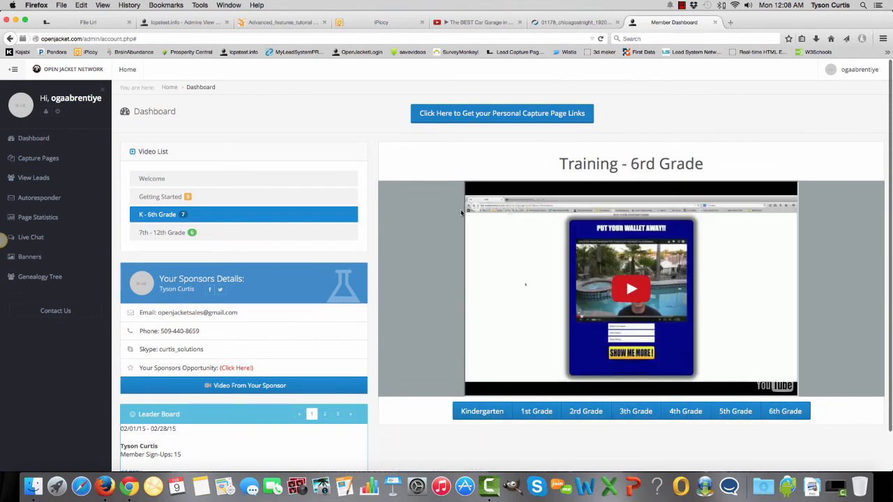
{"action": "left_click", "coordinate": [735, 412]}
{"action": "left_click", "coordinate": [686, 411]}
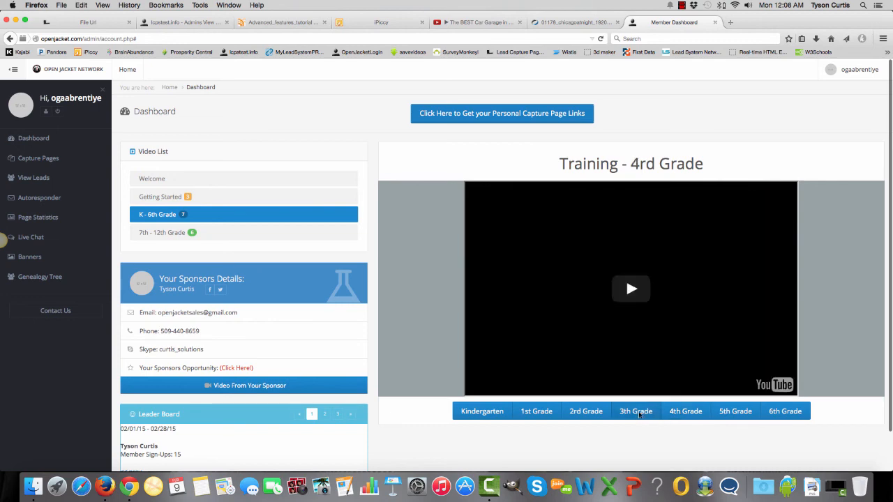
{"action": "left_click", "coordinate": [635, 411]}
{"action": "left_click", "coordinate": [601, 414]}
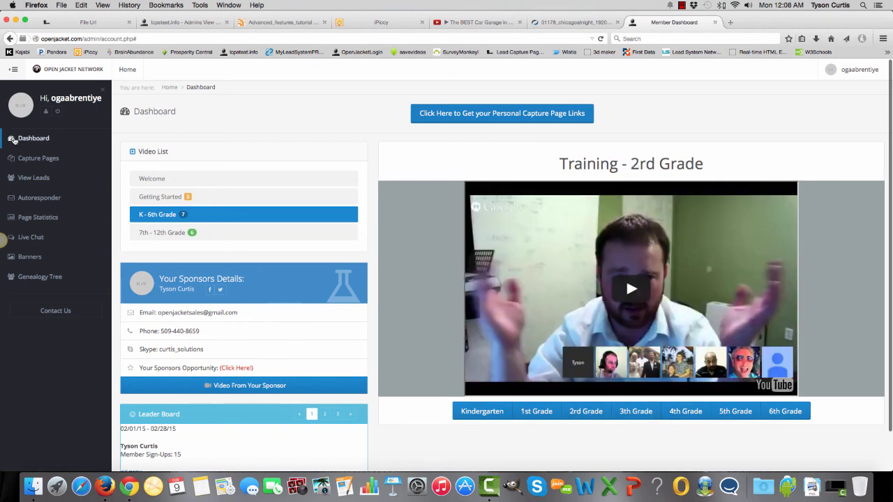
- Flip back through the open browser tabs to the account.html code in the file editor
{"action": "left_click", "coordinate": [576, 22]}
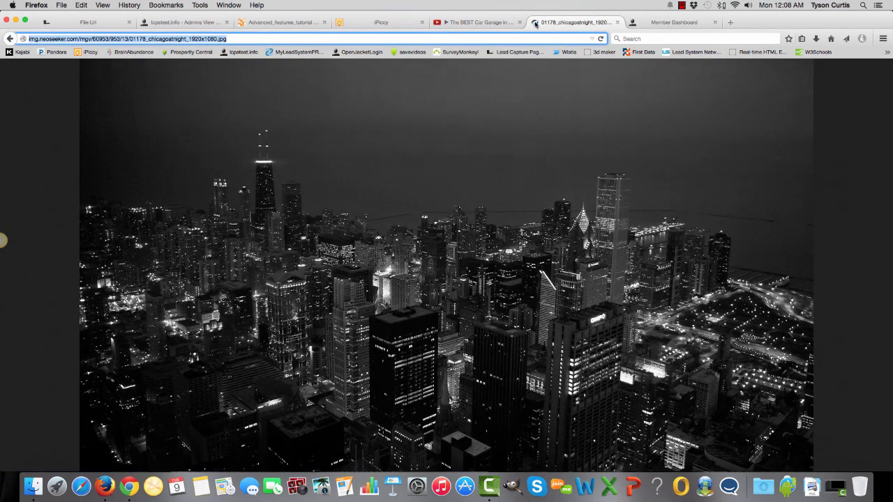
{"action": "left_click", "coordinate": [488, 23]}
{"action": "left_click", "coordinate": [376, 23]}
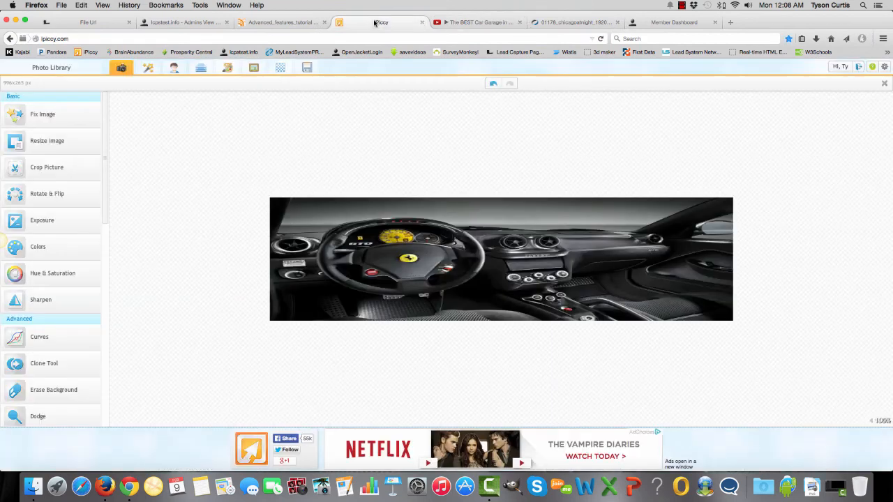
{"action": "left_click", "coordinate": [276, 23]}
{"action": "left_click", "coordinate": [197, 25]}
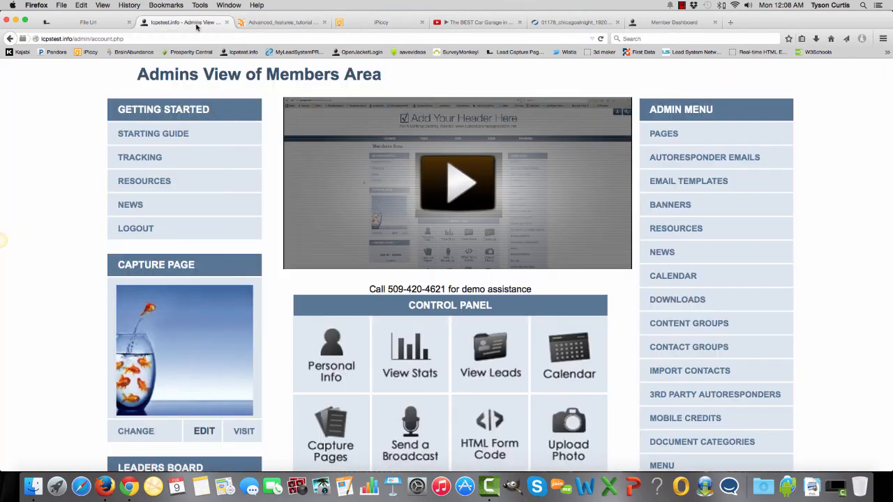
{"action": "left_click", "coordinate": [76, 25]}
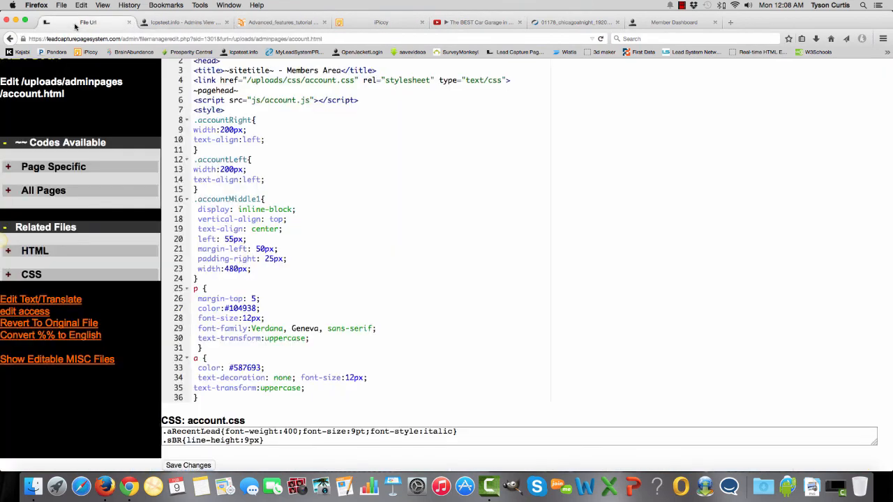
- Return to the Admins View of Members Area page and highlight the demo assistance phone line above the Control Panel
{"action": "scroll", "coordinate": [311, 224], "scroll_direction": "up", "scroll_amount": 1}
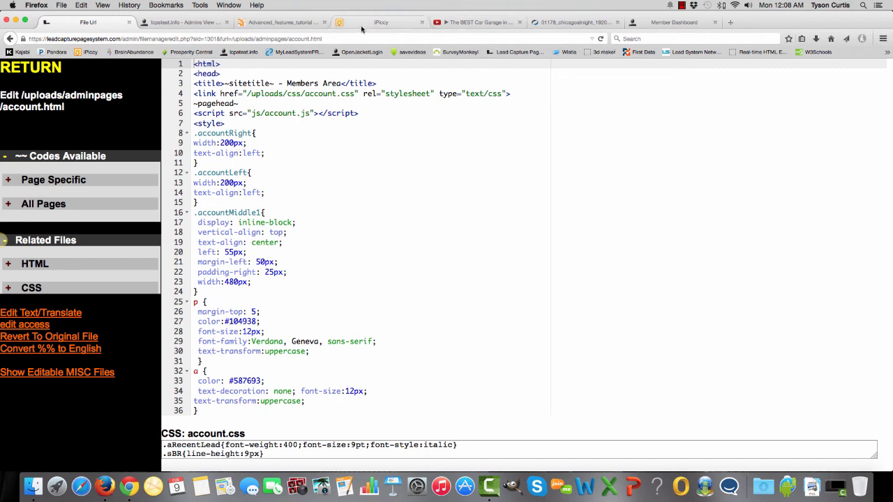
{"action": "left_click", "coordinate": [186, 22]}
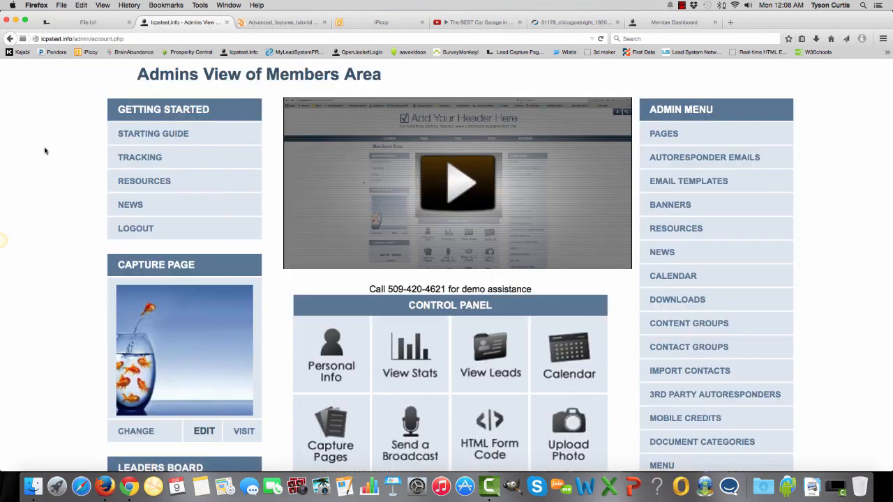
{"action": "scroll", "coordinate": [46, 151], "scroll_direction": "up", "scroll_amount": 4}
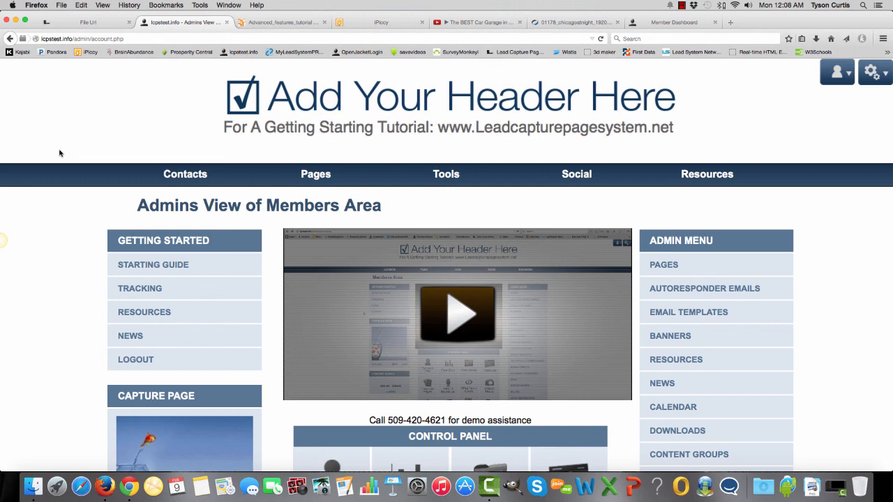
{"action": "scroll", "coordinate": [59, 153], "scroll_direction": "down", "scroll_amount": 5}
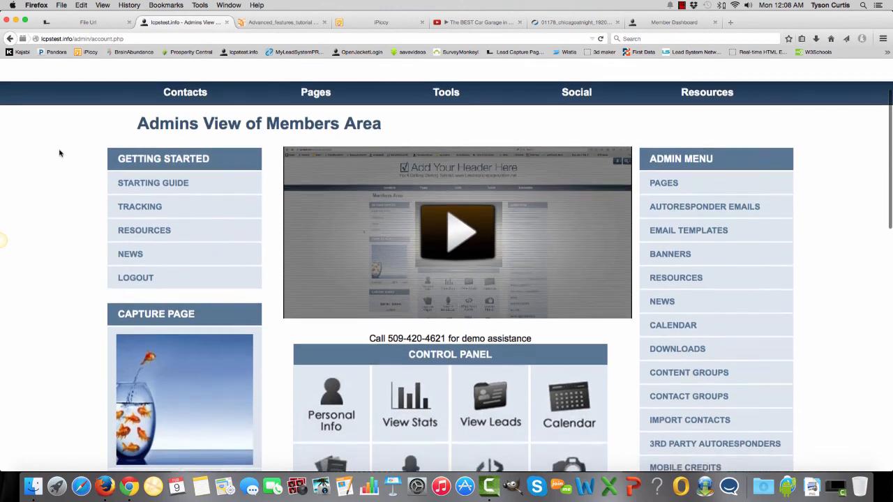
{"action": "scroll", "coordinate": [60, 153], "scroll_direction": "down", "scroll_amount": 3}
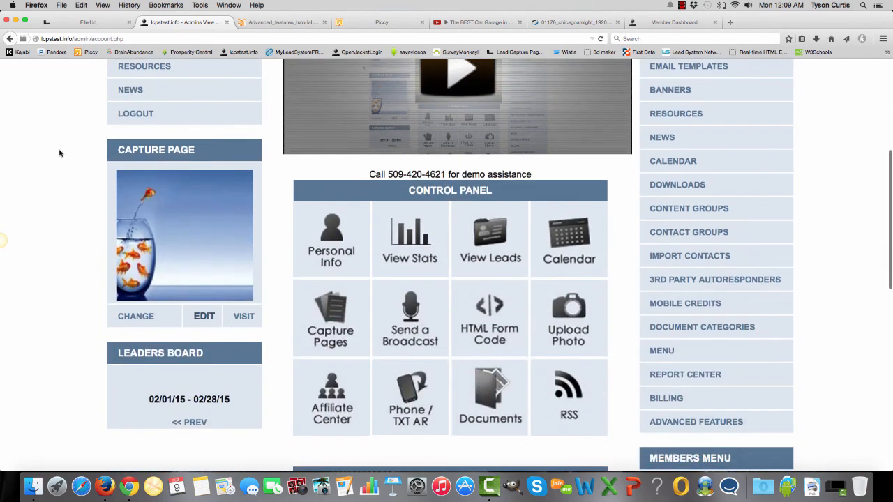
{"action": "left_click_drag", "start_coordinate": [548, 178], "coordinate": [370, 175]}
{"action": "scroll", "coordinate": [58, 154], "scroll_direction": "up", "scroll_amount": 3}
{"action": "scroll", "coordinate": [56, 153], "scroll_direction": "up", "scroll_amount": 5}
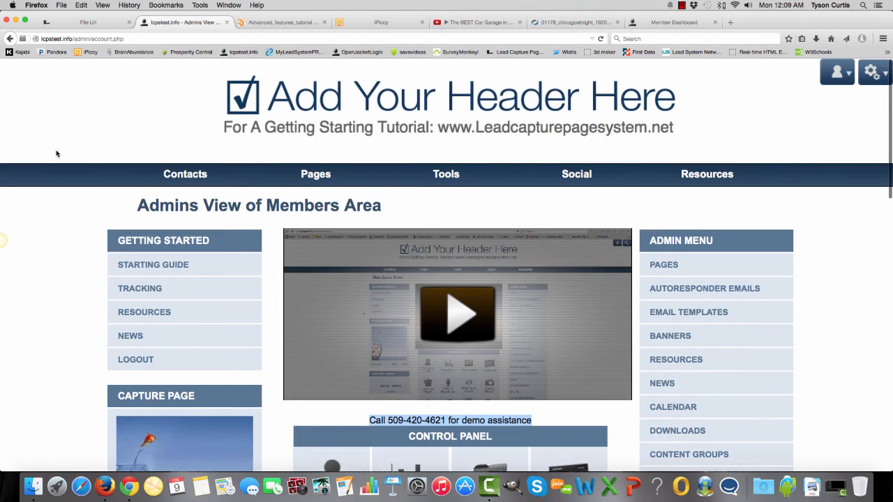
- Look through the members area page down to the monthly calendar and footer icons, and return to its header
{"action": "scroll", "coordinate": [56, 154], "scroll_direction": "down", "scroll_amount": 3}
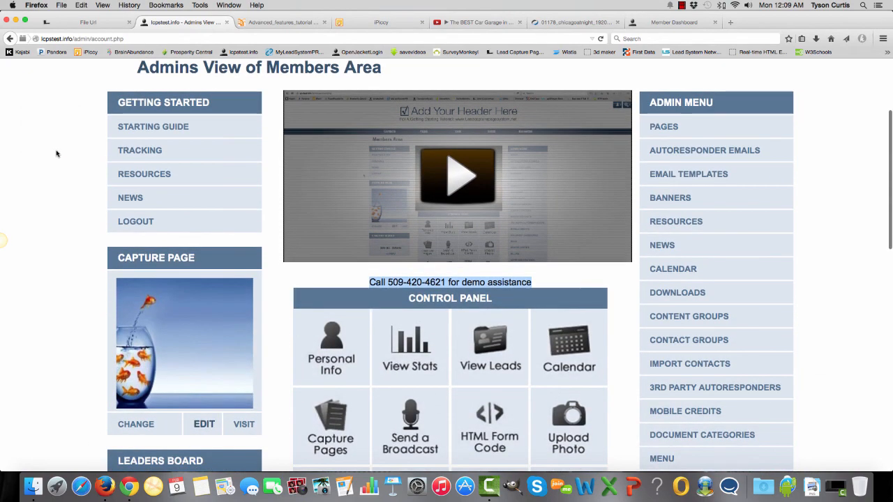
{"action": "scroll", "coordinate": [57, 153], "scroll_direction": "down", "scroll_amount": 20}
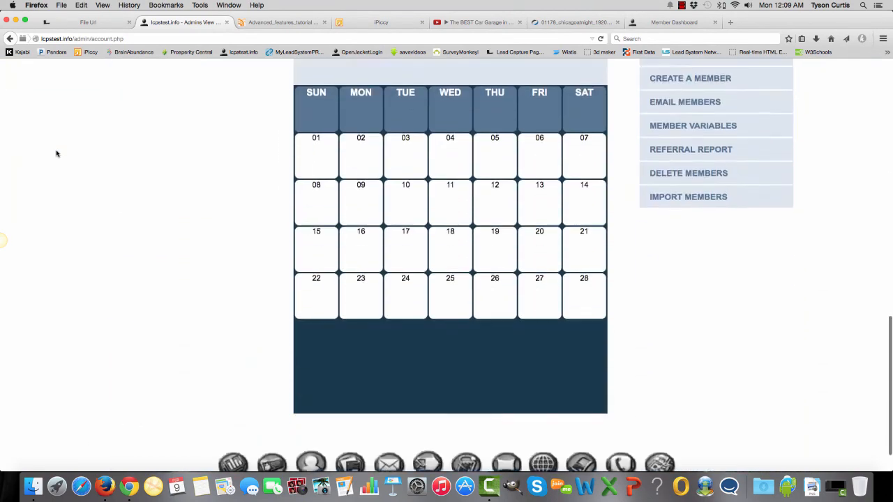
{"action": "scroll", "coordinate": [56, 153], "scroll_direction": "up", "scroll_amount": 20}
{"action": "scroll", "coordinate": [56, 153], "scroll_direction": "up", "scroll_amount": 2}
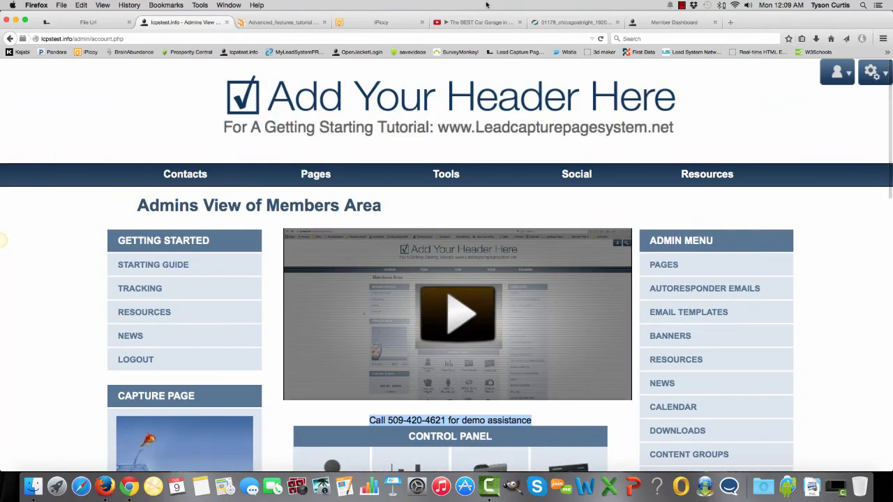
{"action": "left_click", "coordinate": [682, 6]}
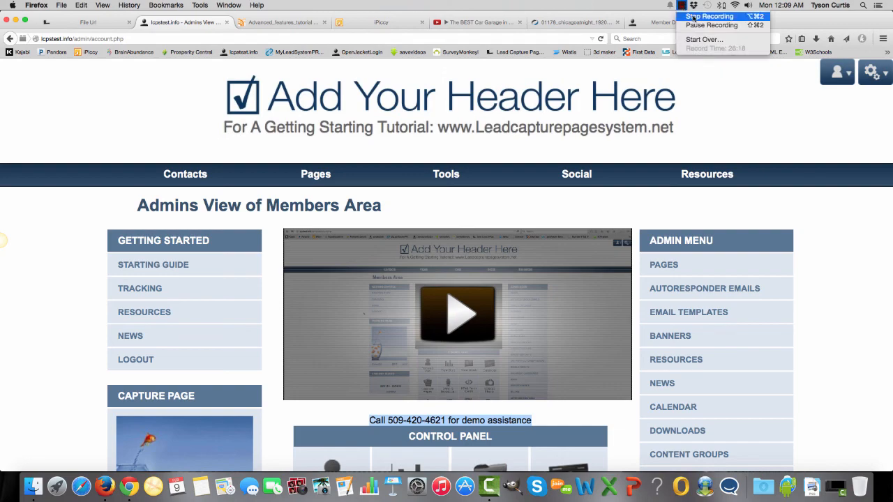